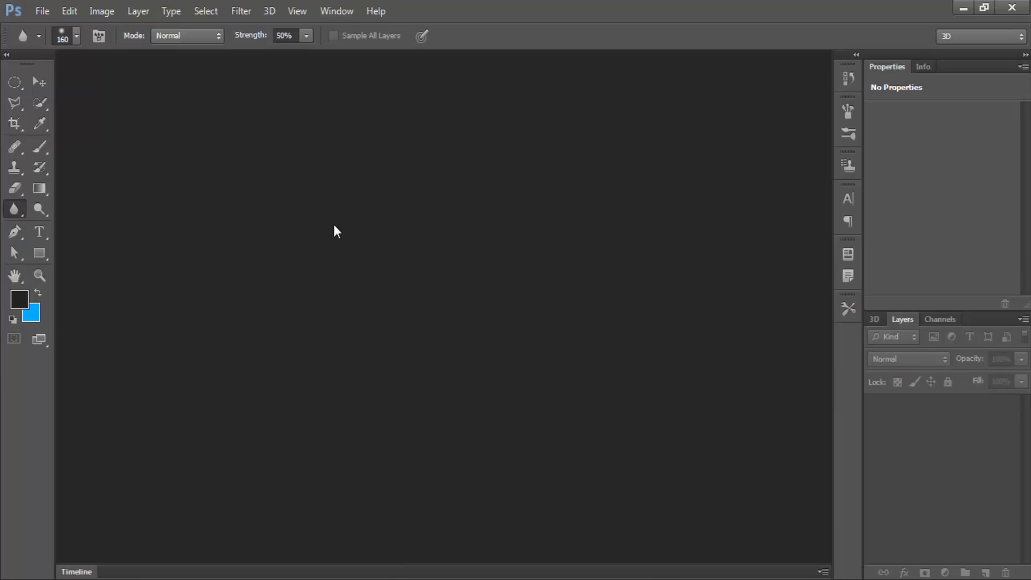
- Open the desktop image #01 and convert its locked Background into the editable layer Layer 0
double_click(333, 227)
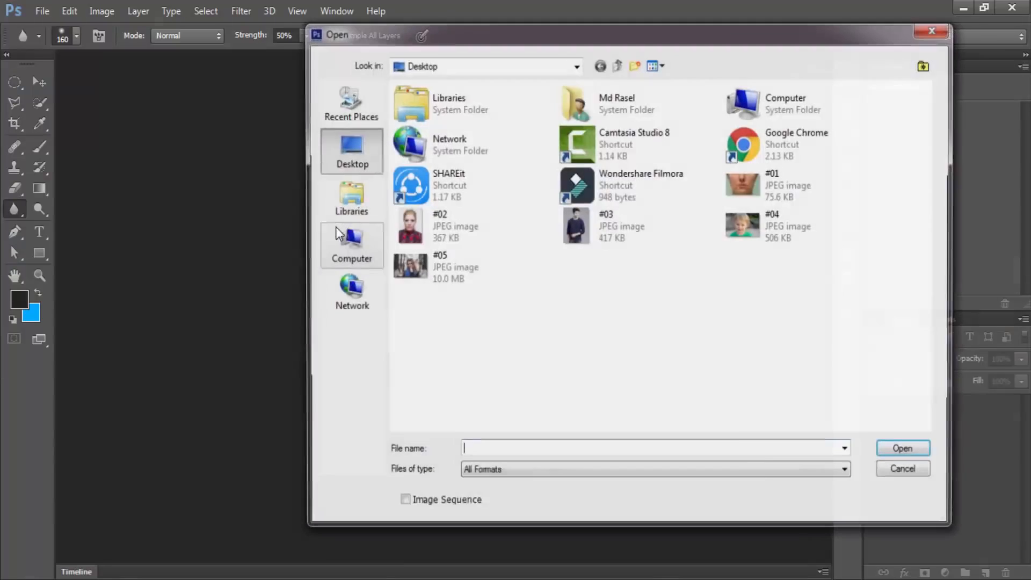
double_click(781, 188)
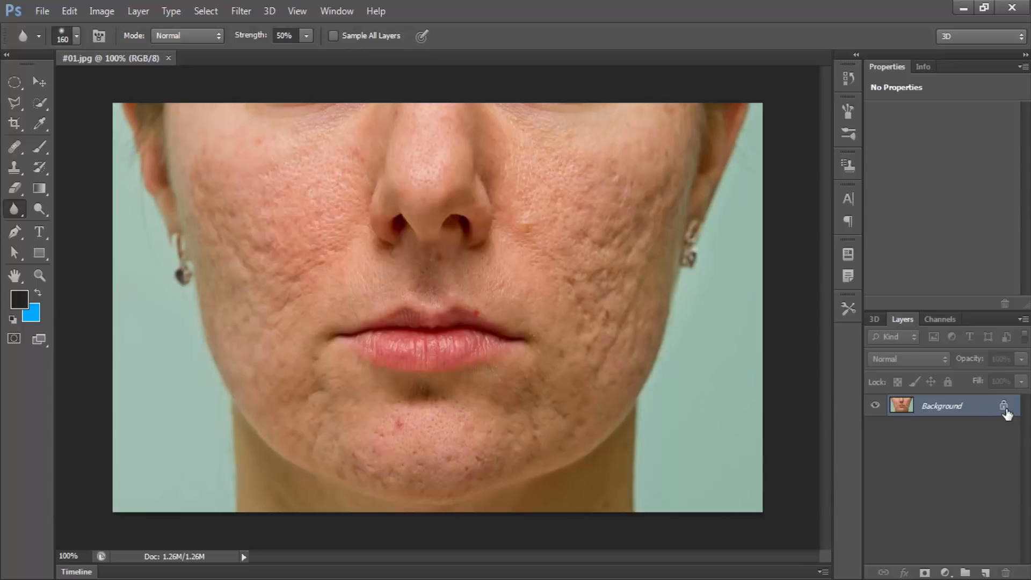
double_click(1004, 411)
click(649, 193)
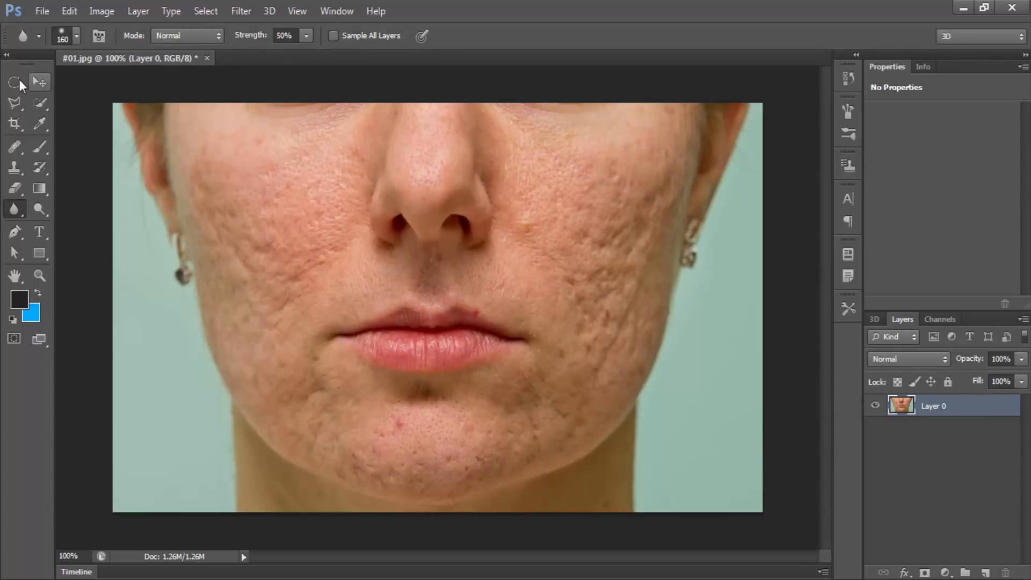
- Duplicate Layer 0 within the same document, naming the duplicate Layer 0 copy
click(16, 123)
click(40, 84)
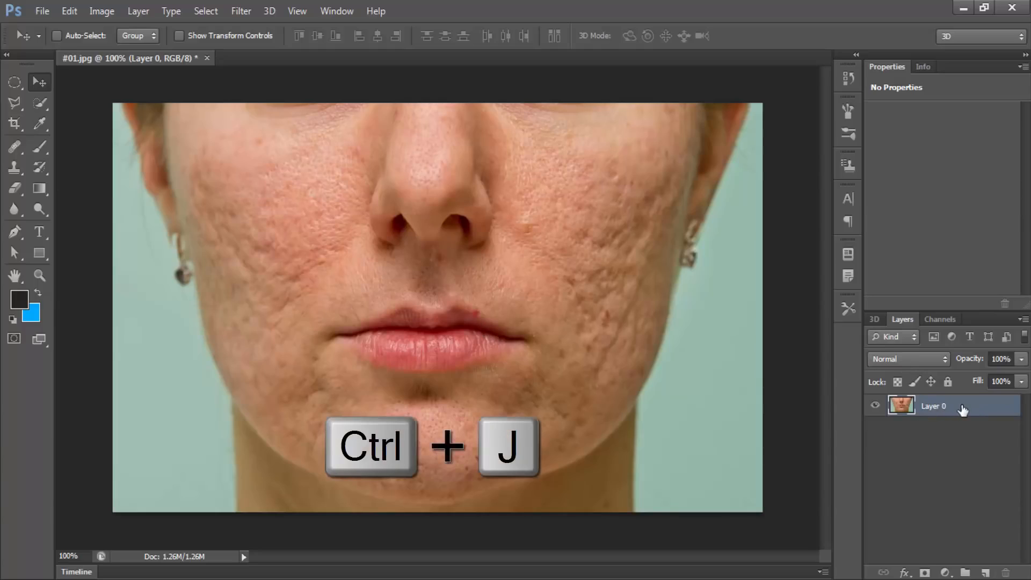
key(ctrl+j)
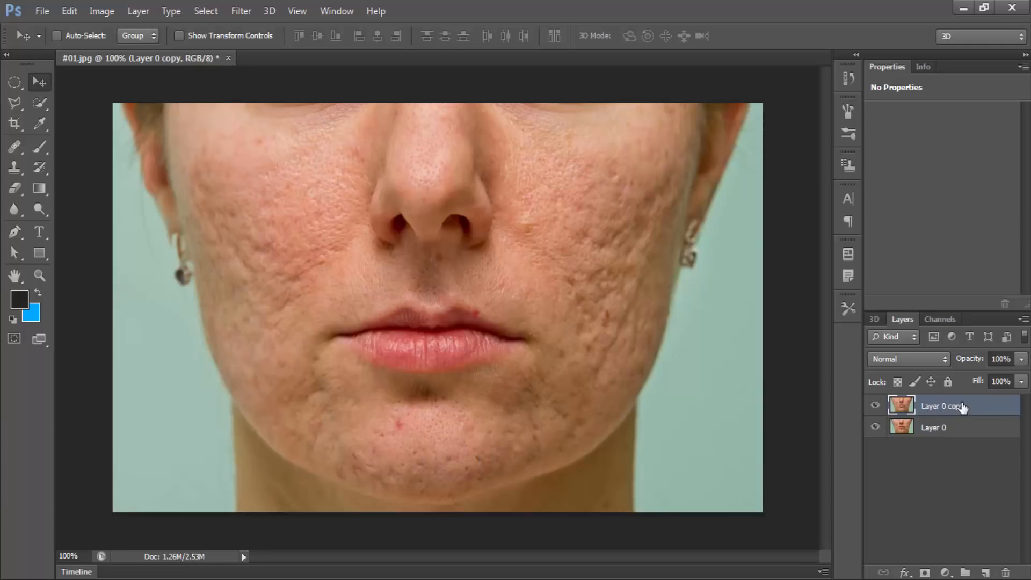
key(Delete)
right_click(945, 408)
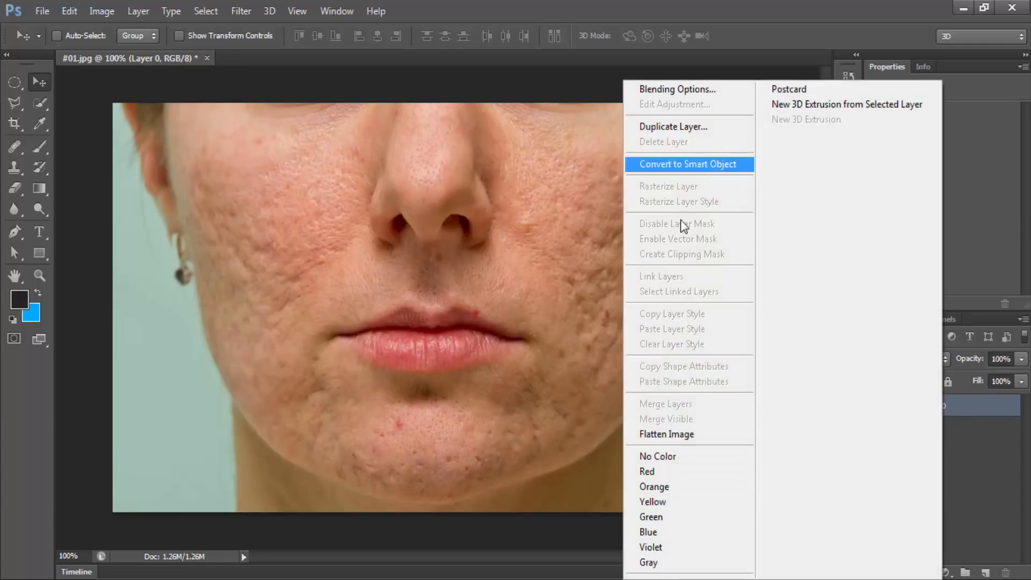
click(680, 124)
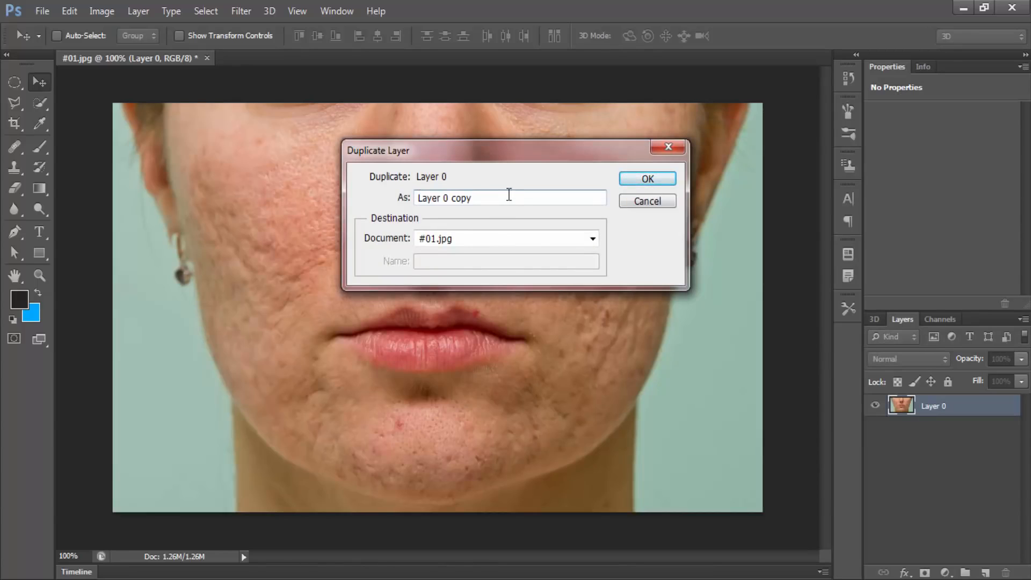
key(Return)
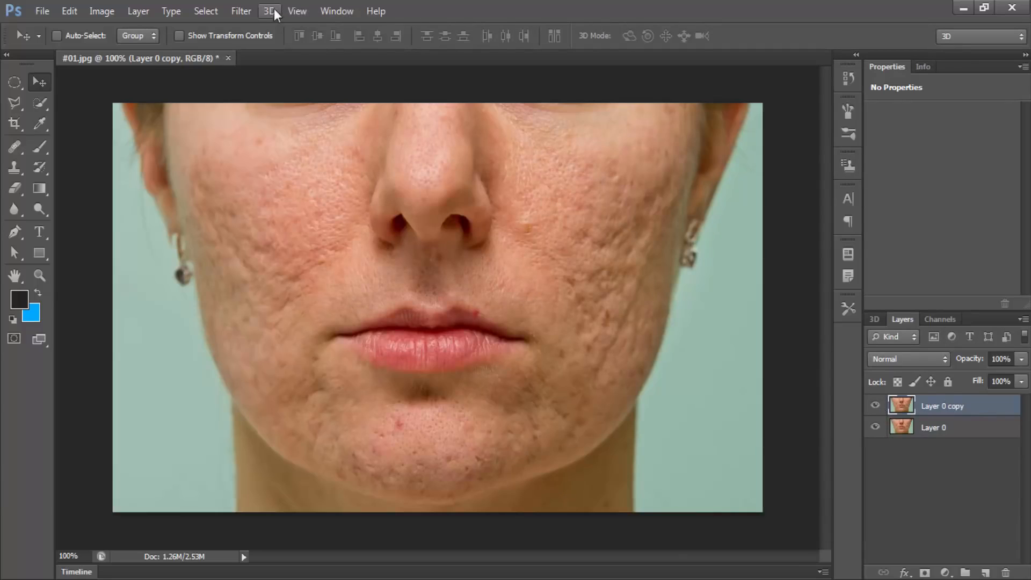
- Apply a Gaussian Blur with a radius of about 4 pixels to Layer 0 copy
click(247, 11)
mouse_move(252, 113)
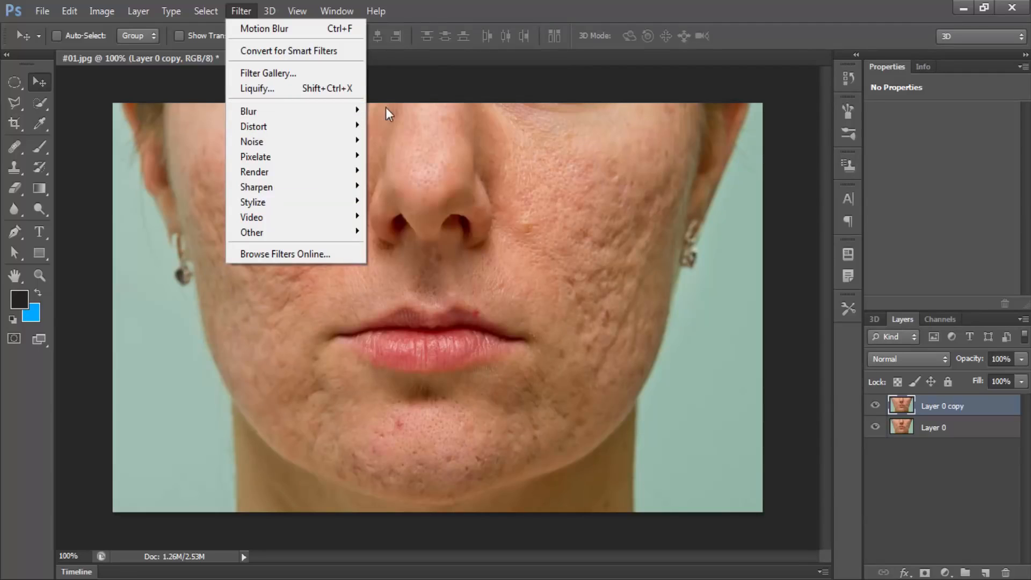
click(348, 350)
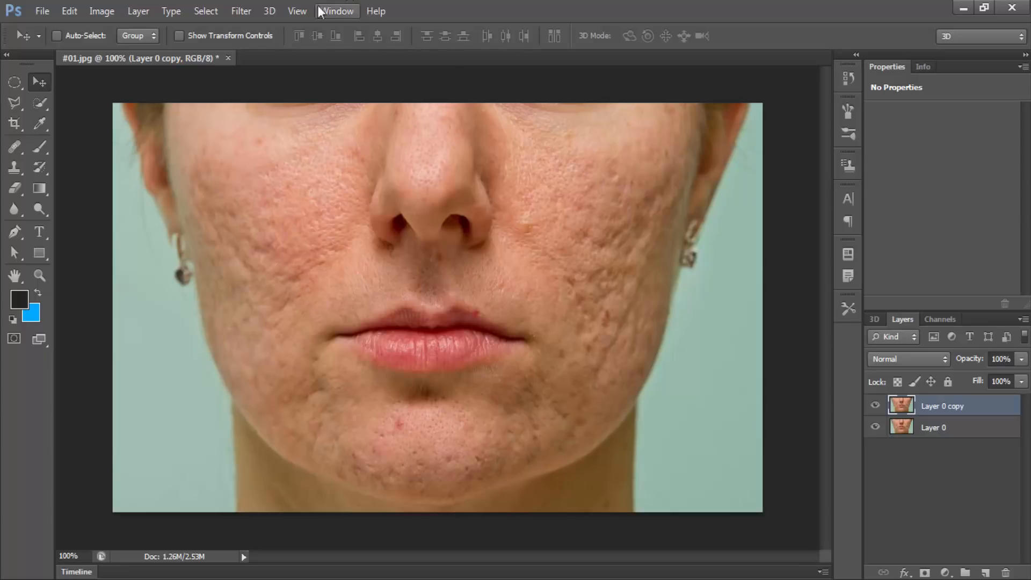
click(266, 10)
click(244, 10)
click(247, 11)
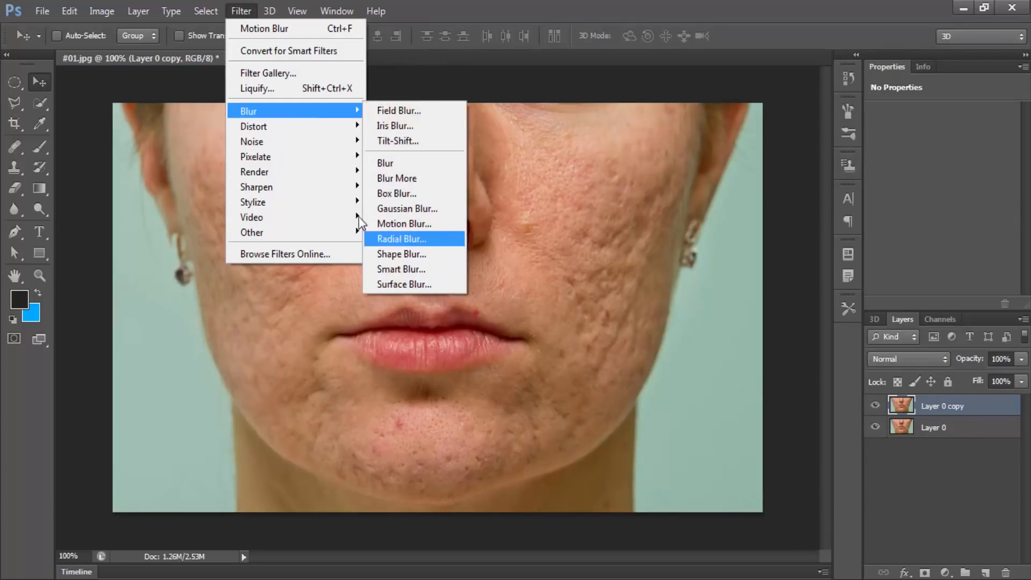
click(393, 209)
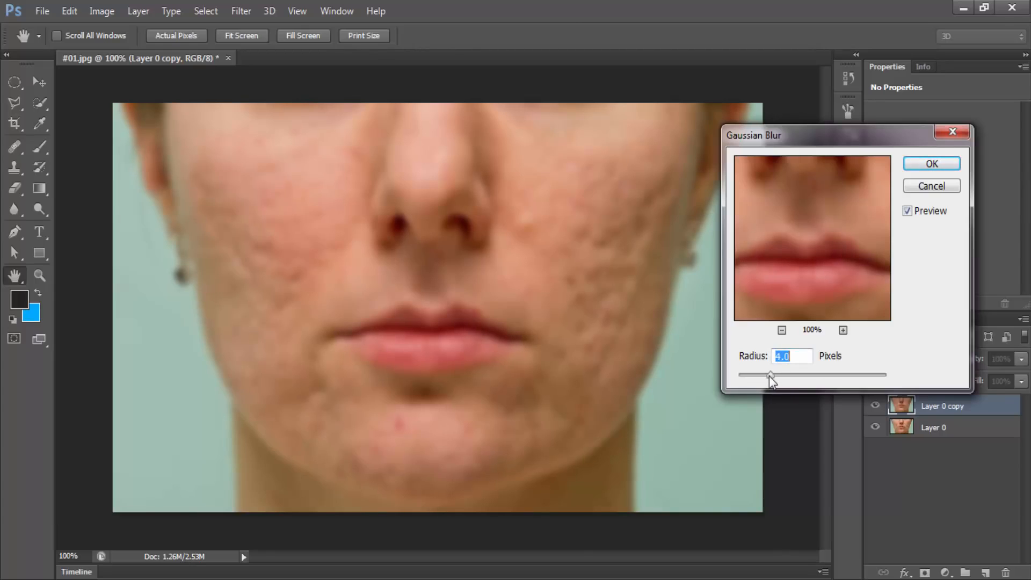
drag(768, 379, 765, 378)
click(931, 164)
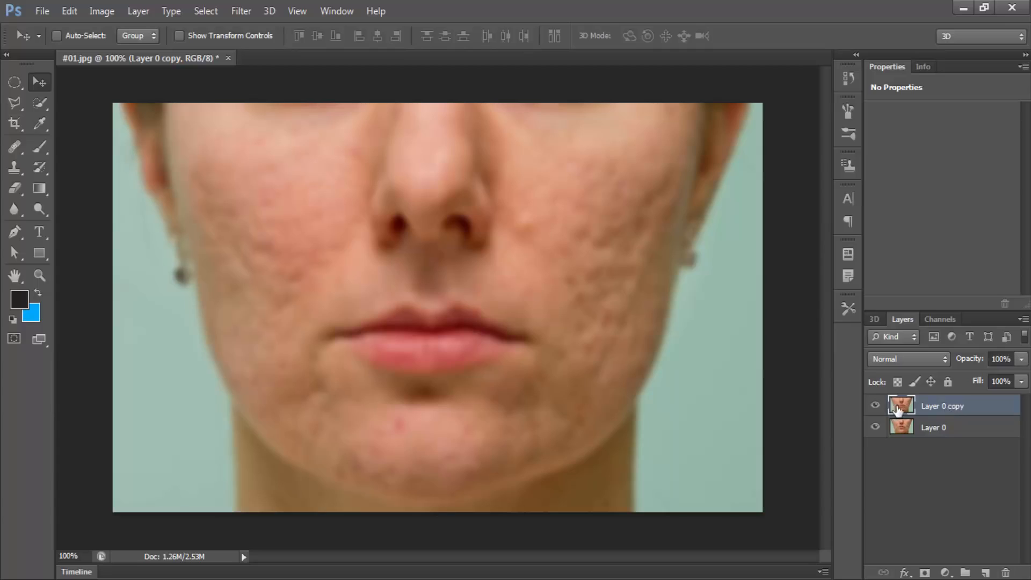
- Add a white layer mask to Layer 0 copy
click(924, 572)
key(ctrl+z)
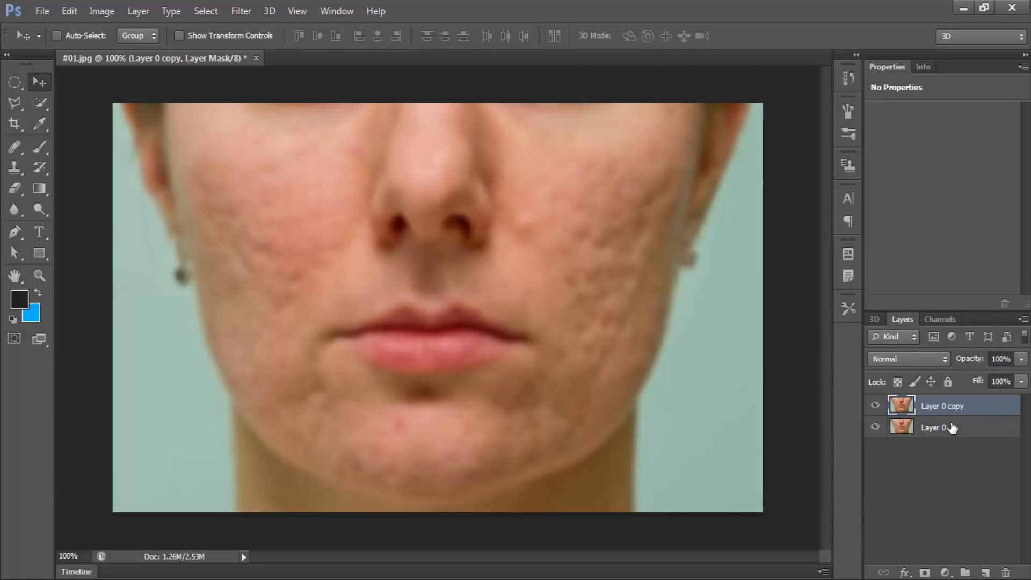
click(925, 572)
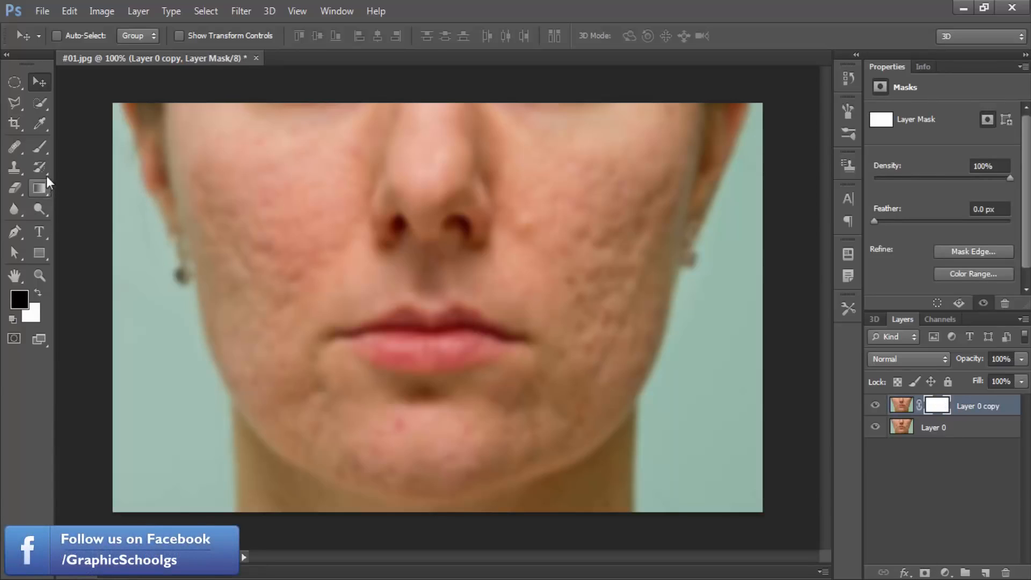
- Paint black on the mask over the backdrop, ears and neck around the face, using a soft brush of 98 px and 141 px
drag(40, 155, 79, 144)
right_click(518, 231)
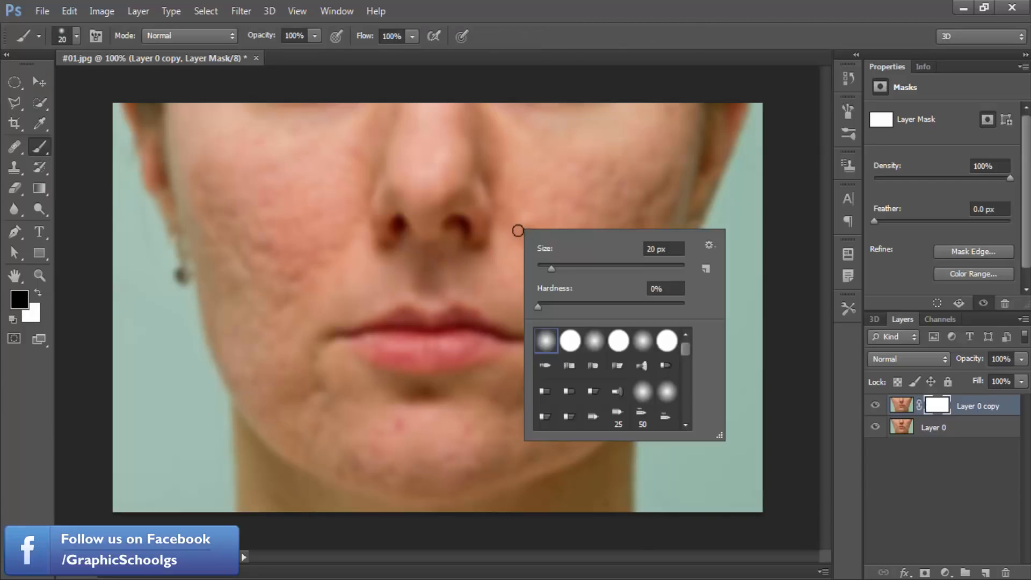
click(607, 267)
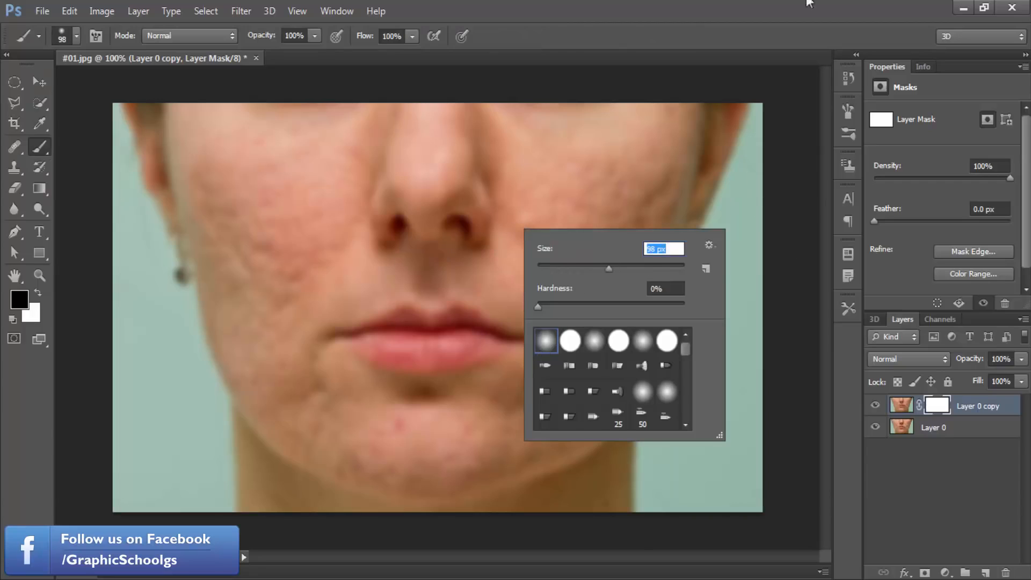
click(798, 30)
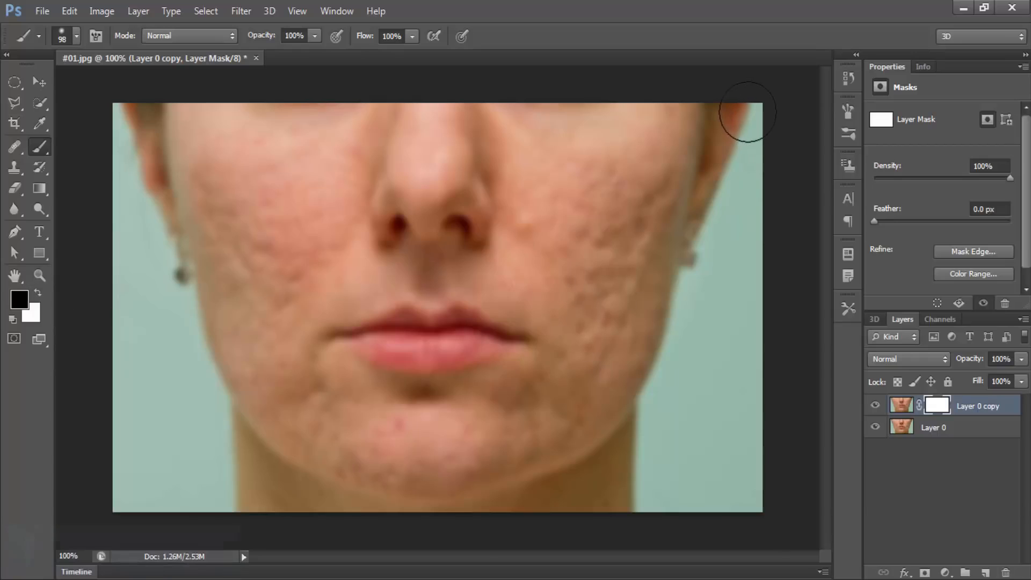
right_click(637, 249)
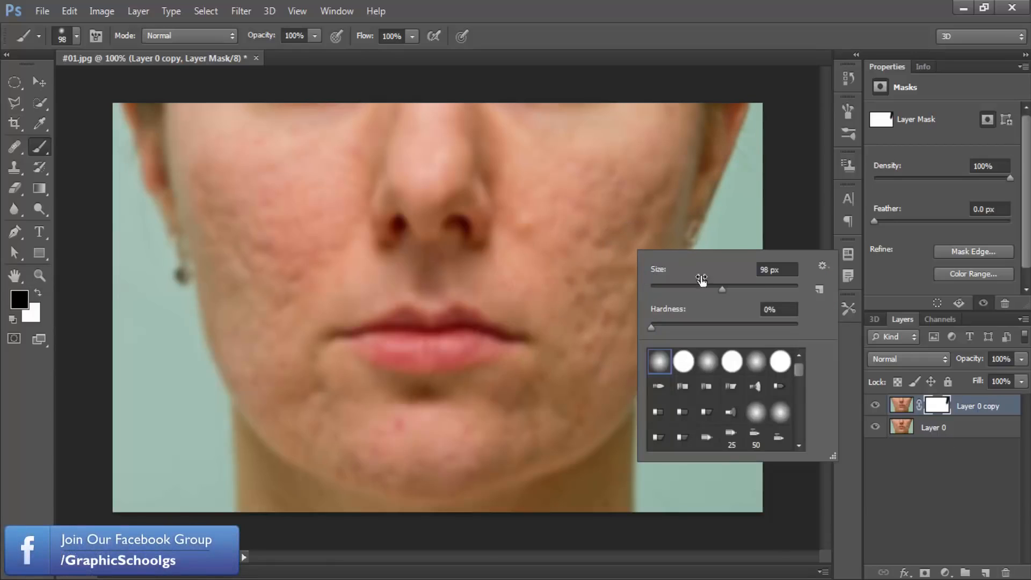
click(737, 288)
click(744, 32)
mouse_move(735, 243)
mouse_down()
mouse_move(681, 398)
mouse_move(649, 459)
mouse_move(592, 521)
mouse_move(660, 448)
mouse_move(652, 467)
mouse_move(587, 508)
mouse_move(455, 534)
mouse_move(357, 537)
mouse_move(295, 521)
mouse_move(250, 495)
mouse_move(188, 403)
mouse_move(179, 472)
mouse_move(161, 236)
mouse_move(187, 264)
mouse_move(176, 307)
mouse_move(133, 89)
mouse_move(150, 347)
mouse_move(107, 451)
mouse_move(137, 267)
mouse_move(146, 341)
mouse_move(153, 306)
mouse_move(236, 503)
mouse_up()
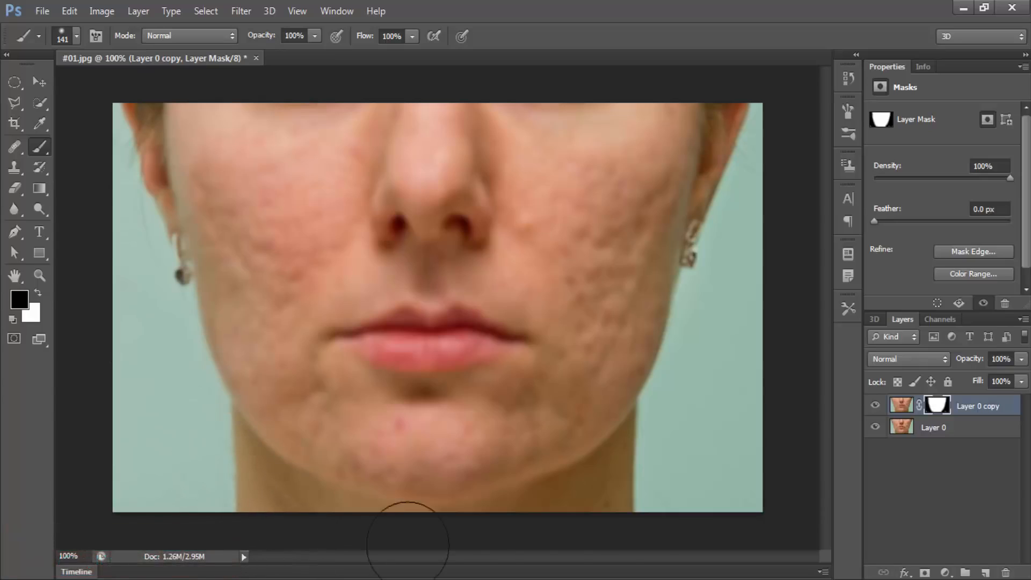
- Paint black on the mask along the upper lip and mouth corners with a soft 28 px brush
right_click(582, 414)
drag(636, 408, 597, 409)
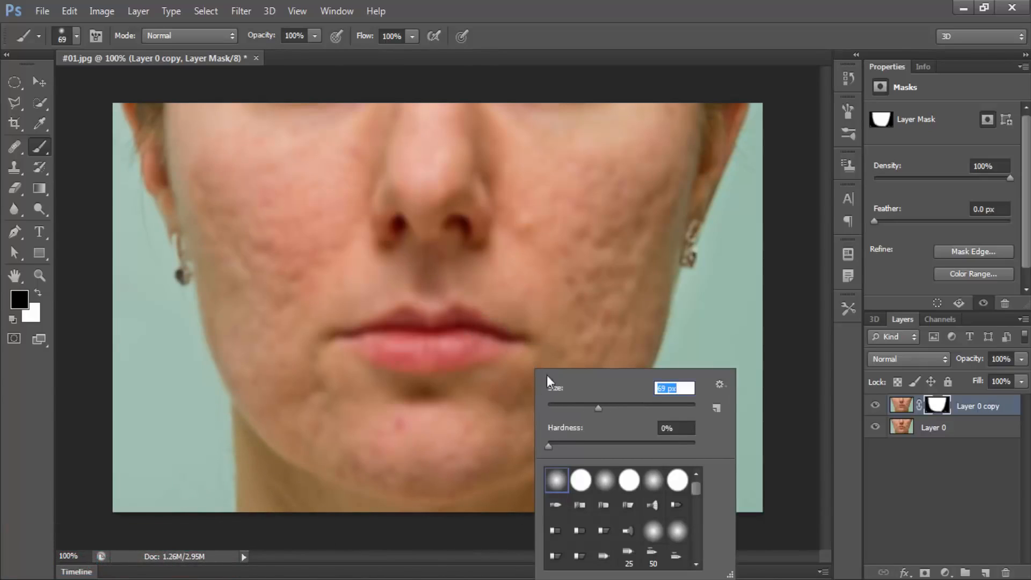
right_click(496, 336)
drag(547, 381, 472, 324)
key(Return)
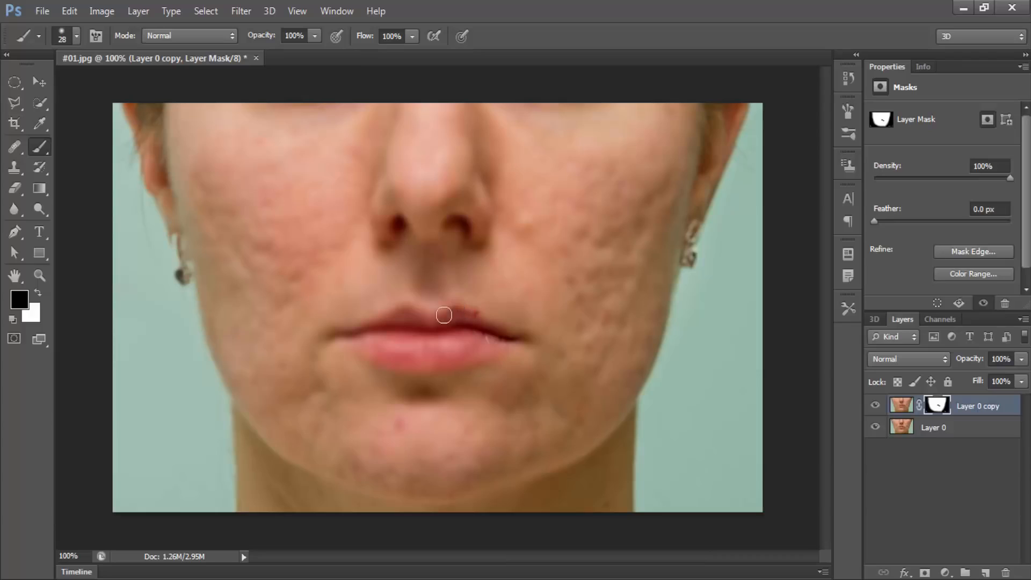
drag(379, 322, 350, 336)
- Paint black on the mask over the lower lip and the crease above the chin with a soft 53 px brush
right_click(389, 350)
drag(429, 386, 450, 388)
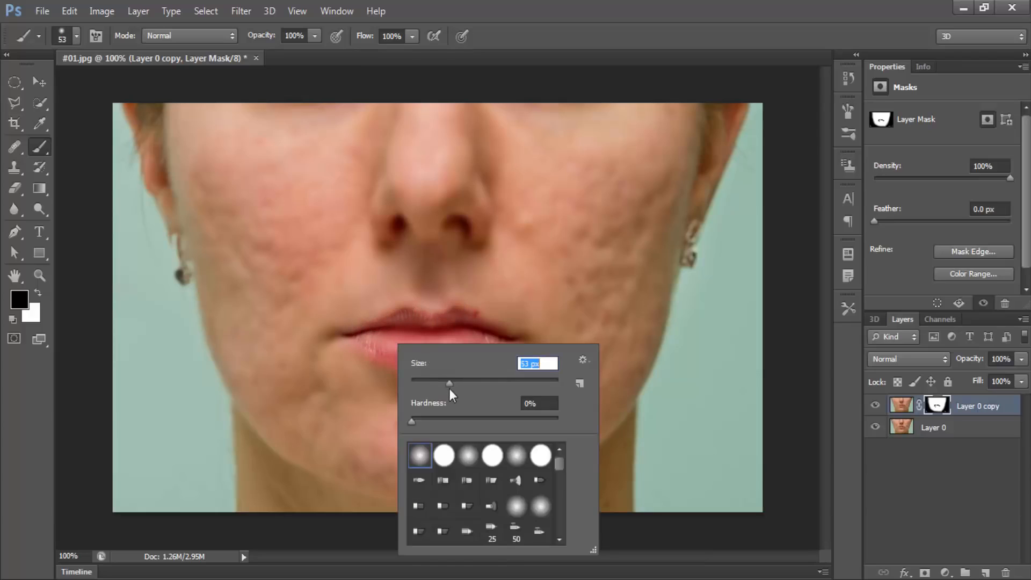
key(Return)
mouse_move(393, 341)
mouse_down()
mouse_move(475, 339)
mouse_move(466, 352)
mouse_move(416, 357)
mouse_move(468, 350)
mouse_move(411, 392)
mouse_move(446, 400)
mouse_move(461, 387)
mouse_move(384, 389)
mouse_move(438, 421)
mouse_up()
- Restore the sharp detail beneath both eyes by painting black on the mask with a soft 71 px brush
mouse_move(410, 249)
mouse_down()
mouse_move(397, 256)
mouse_move(482, 247)
mouse_move(523, 231)
mouse_up()
right_click(455, 192)
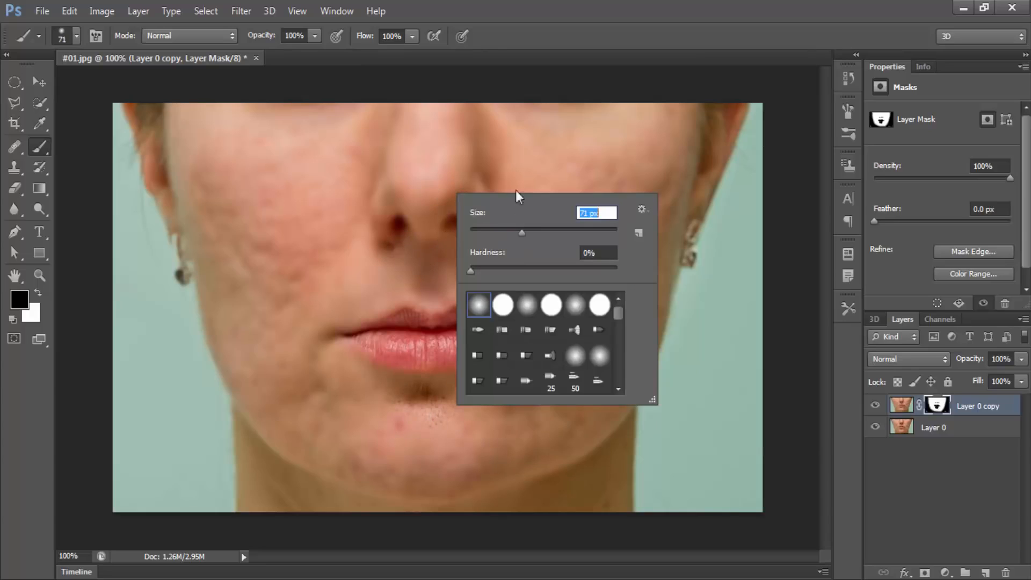
drag(518, 123, 638, 115)
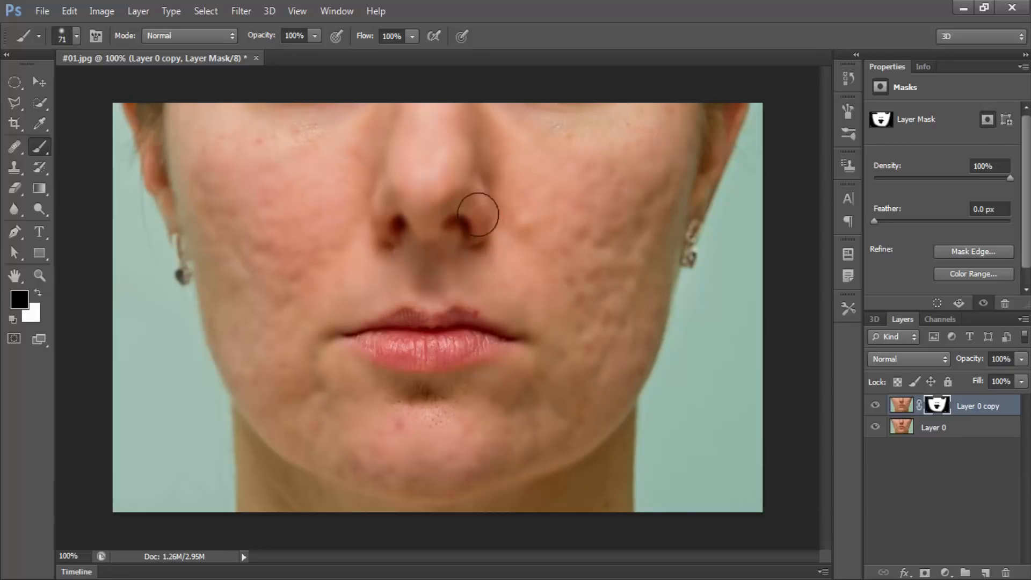
- Enlarge the brush to 116 px and paint black on the mask over the nose and nostrils
key(x)
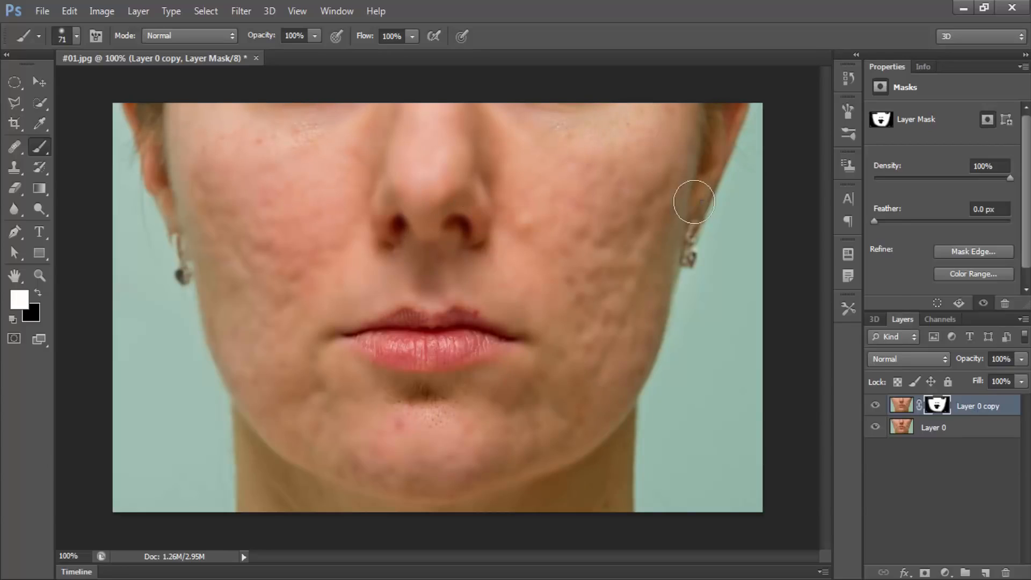
right_click(691, 201)
drag(791, 240, 793, 239)
click(589, 170)
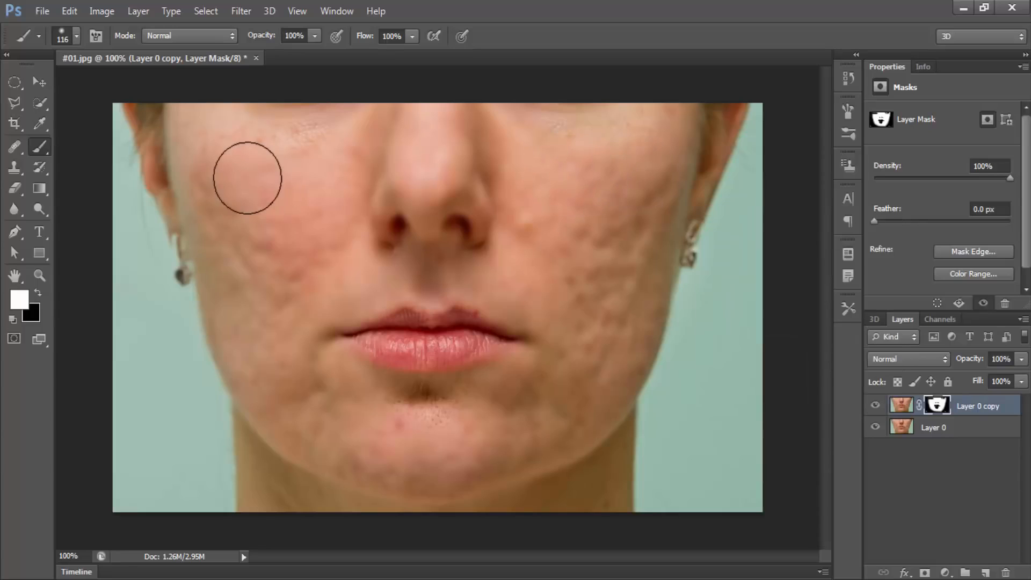
key(x)
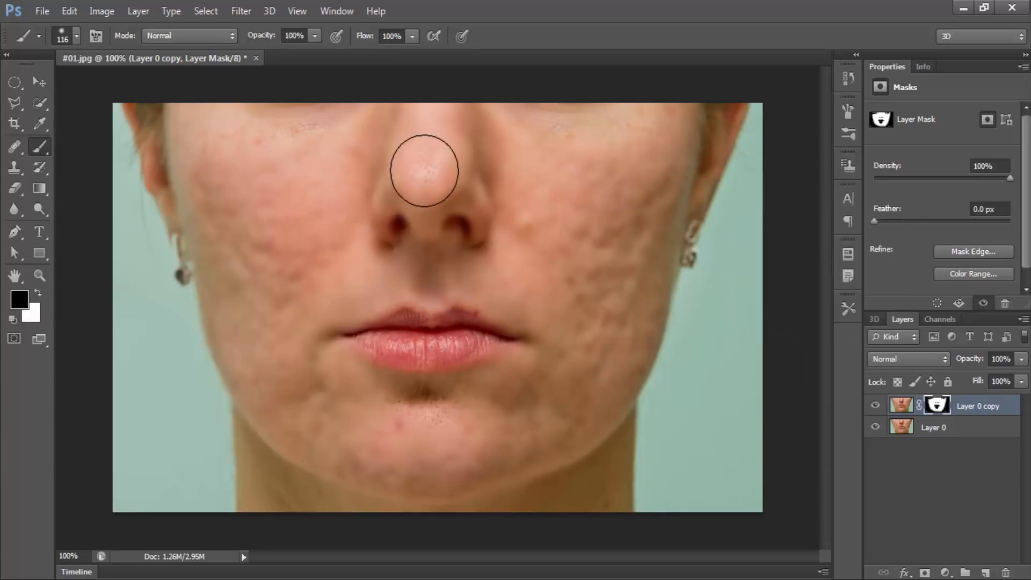
mouse_move(426, 168)
mouse_down()
mouse_move(440, 208)
mouse_move(437, 253)
mouse_move(463, 222)
mouse_up()
- Touch up the mask around the nose and beneath the eyes, alternating the brush between black and white
key(z)
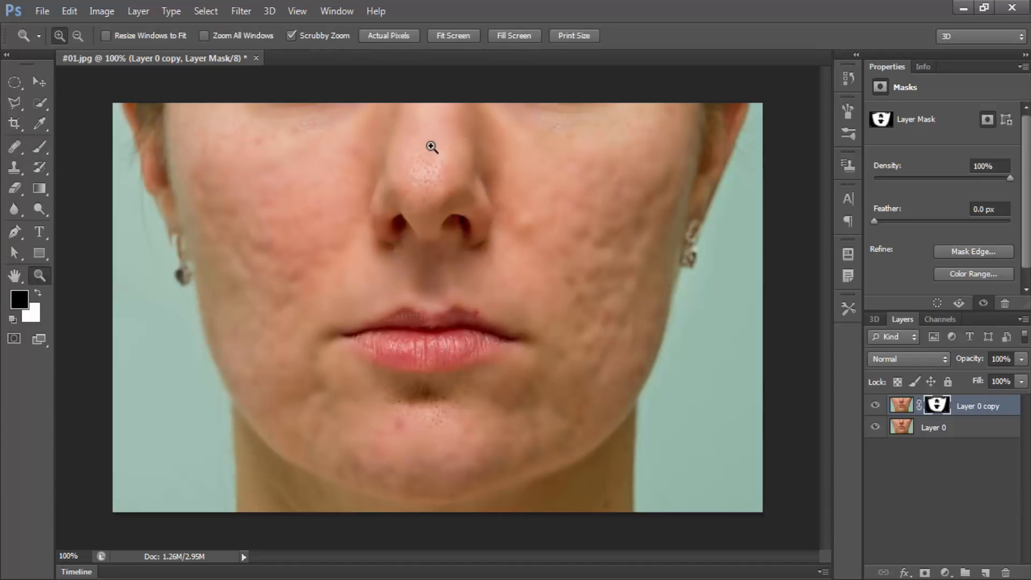
key(b)
key(x)
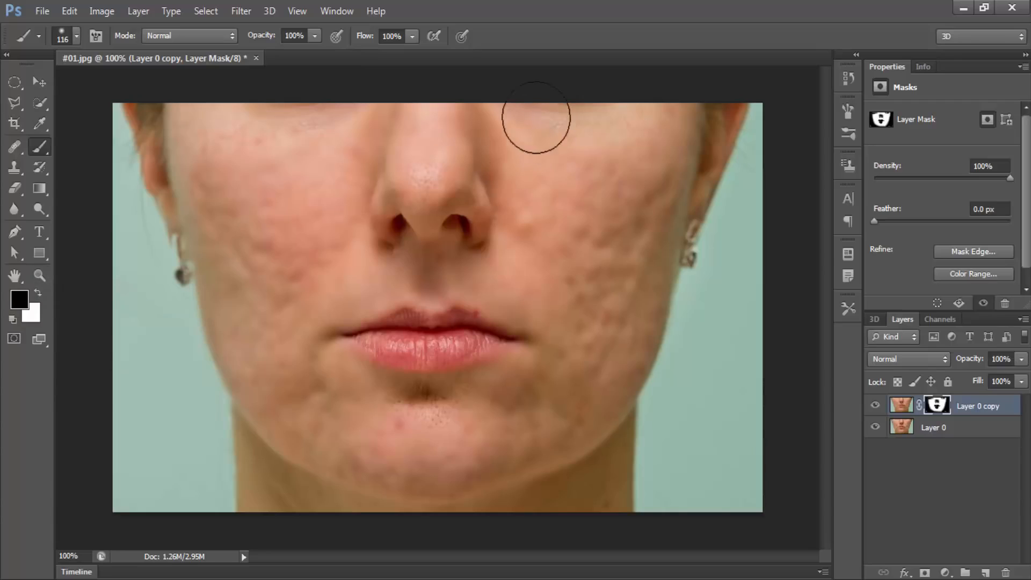
key(x)
key(x)
key(x)
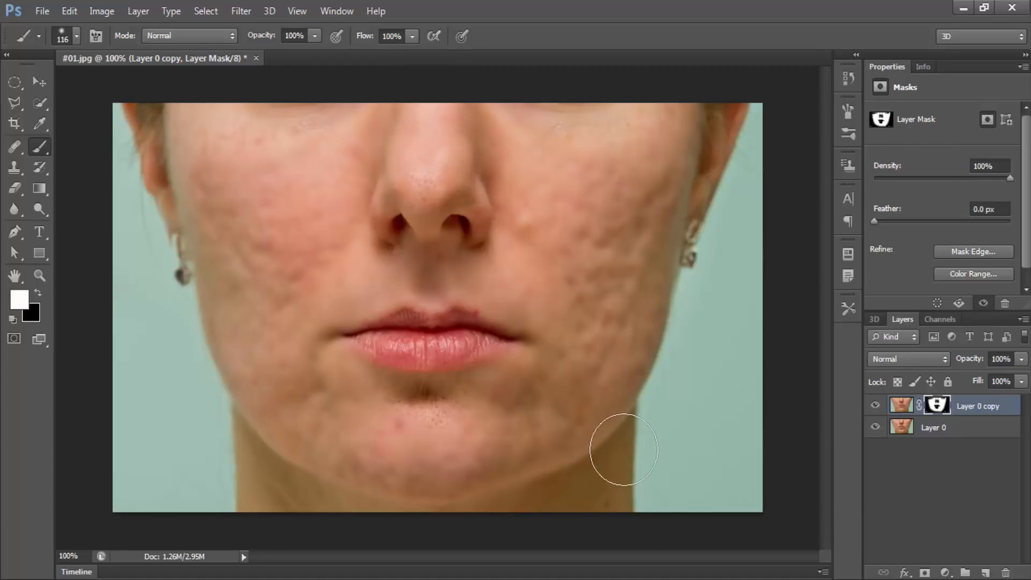
- Set the opacity of Layer 0 copy to 71%
click(1021, 360)
click(902, 405)
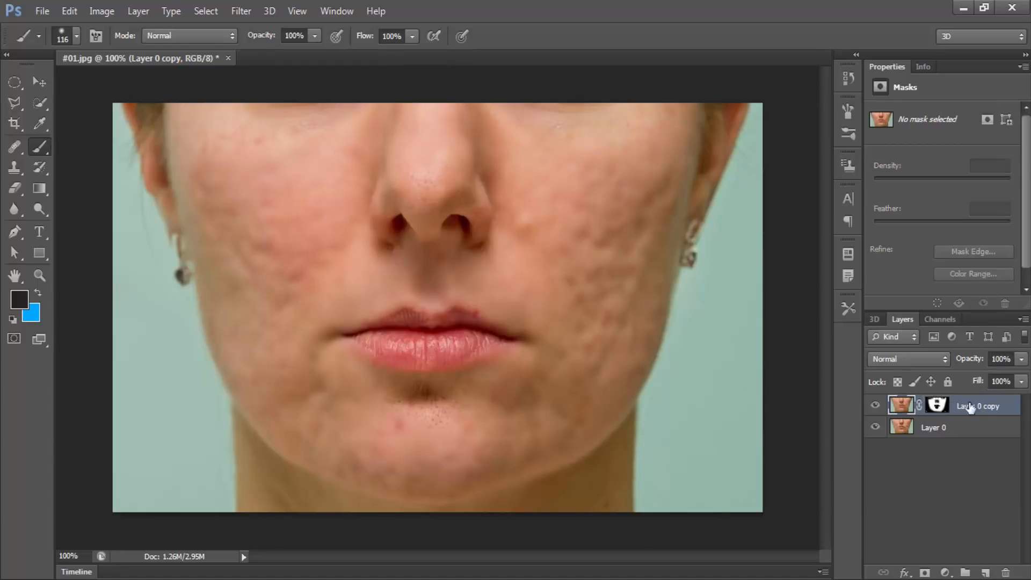
click(1020, 362)
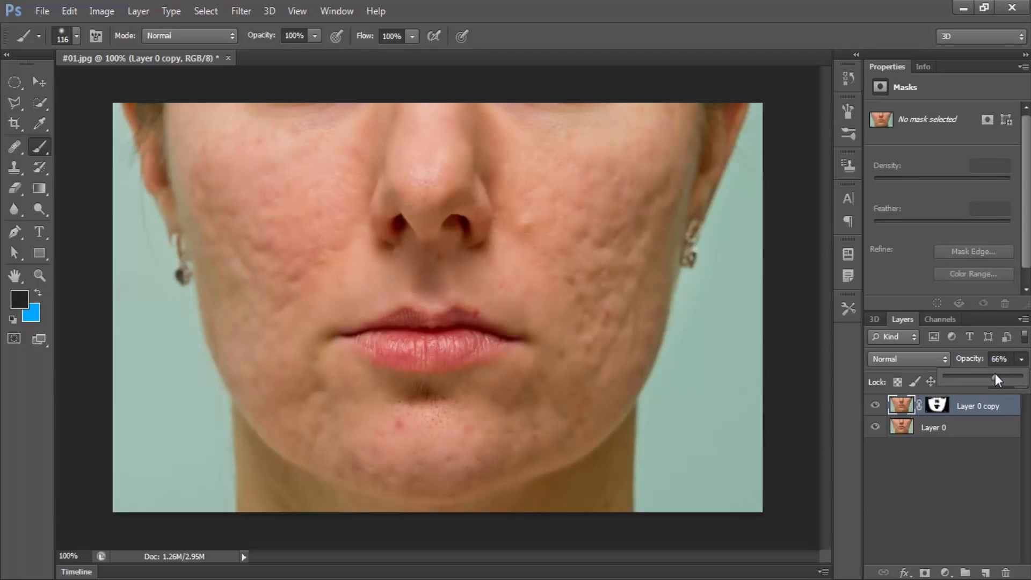
drag(993, 374, 952, 377)
click(988, 461)
click(905, 407)
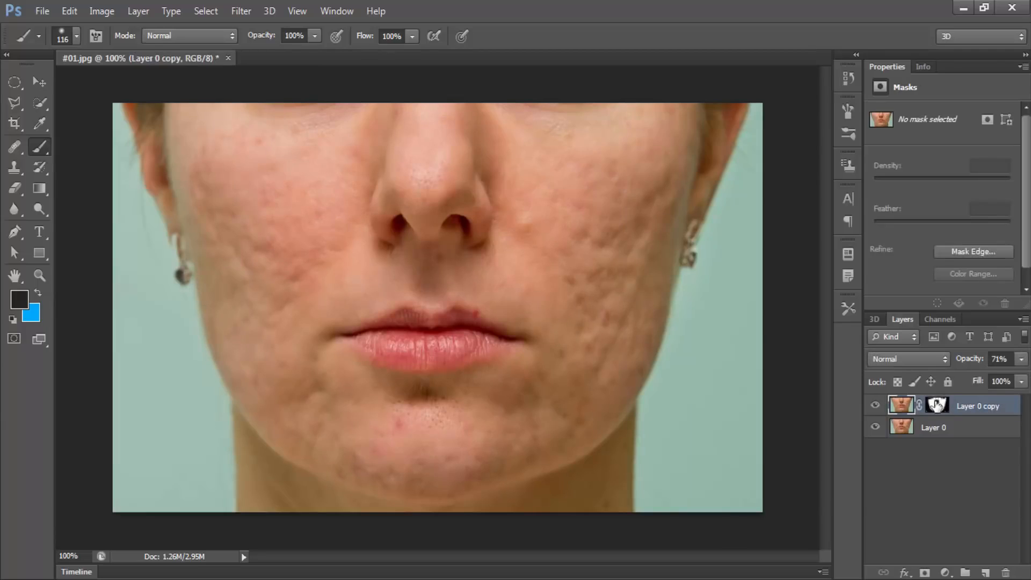
- Paint black on the Layer 0 copy mask with a 54 px brush between the nose and the upper lip
click(936, 404)
right_click(441, 321)
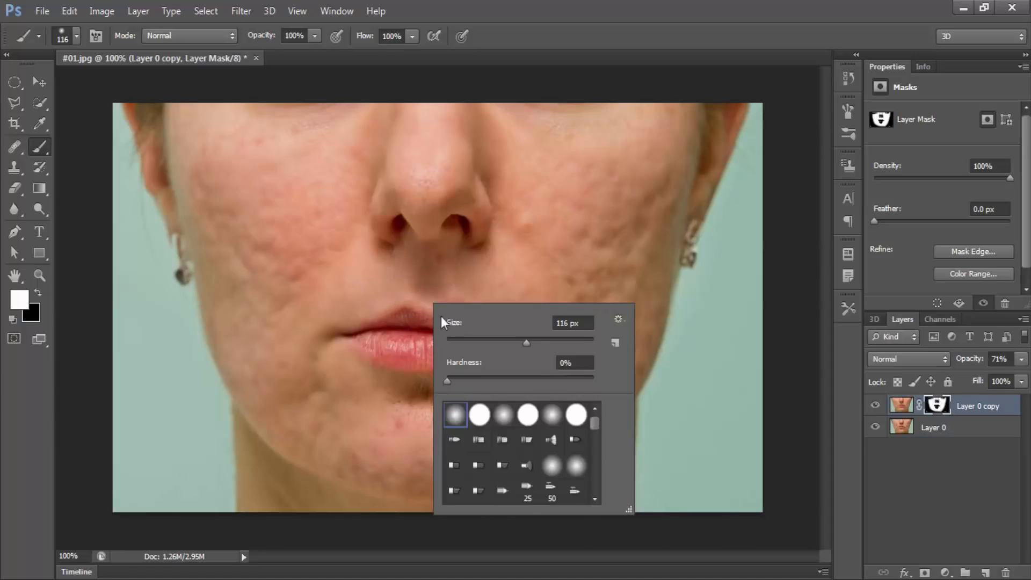
click(437, 285)
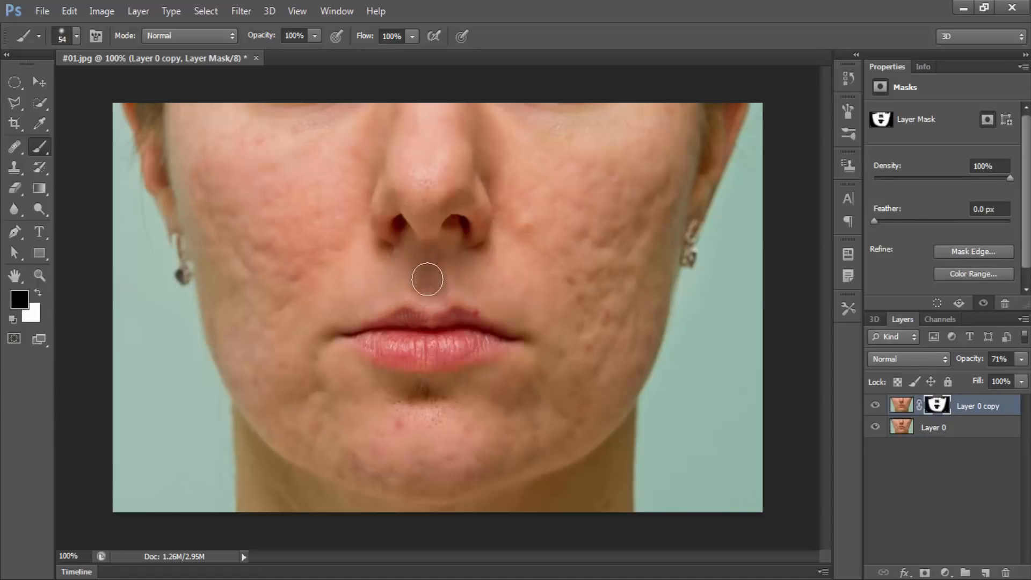
key(x)
mouse_move(428, 276)
mouse_down()
mouse_move(481, 307)
mouse_move(413, 281)
mouse_move(350, 314)
mouse_move(388, 288)
mouse_move(373, 309)
mouse_move(489, 334)
mouse_move(420, 346)
mouse_move(390, 338)
mouse_move(419, 355)
mouse_up()
- Merge Layer 0 copy and Layer 0 into a single layer
click(975, 467)
click(968, 427)
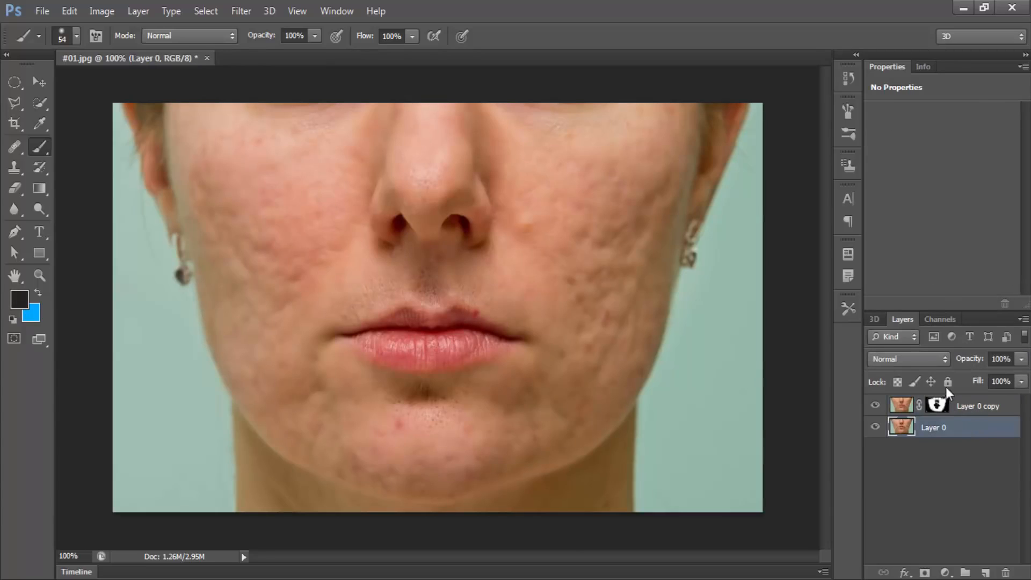
shift+click(981, 409)
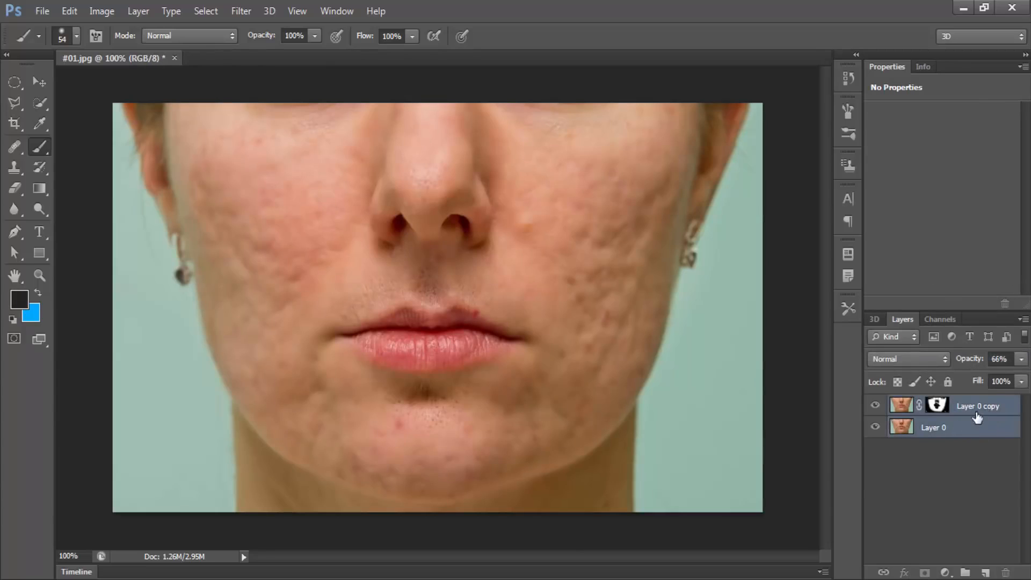
right_click(980, 407)
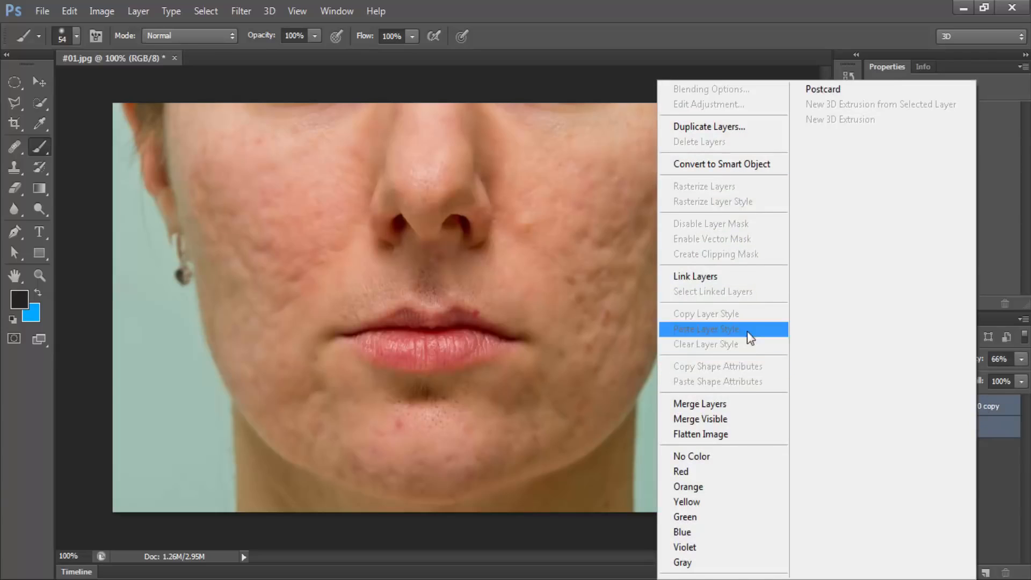
click(988, 443)
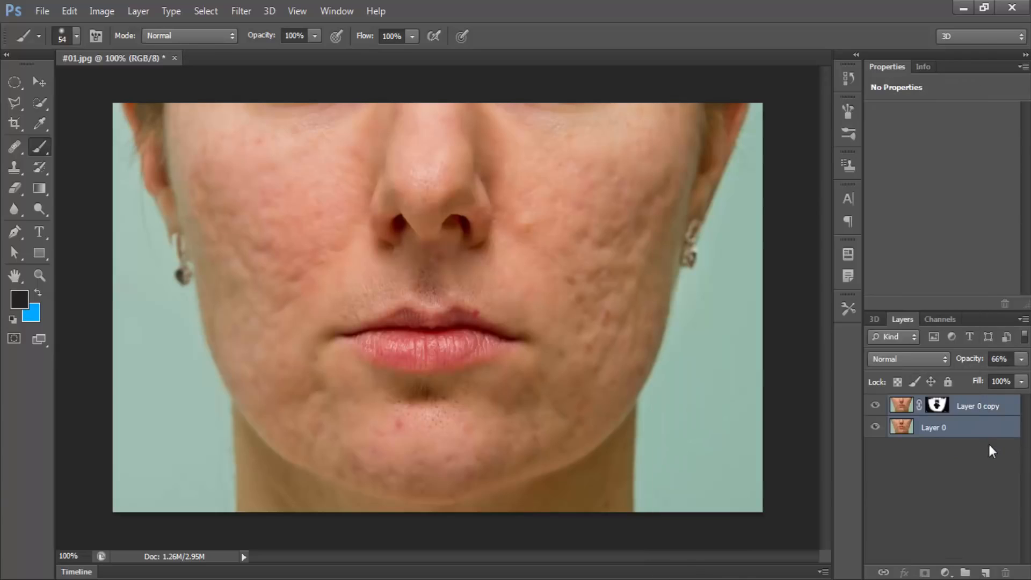
click(986, 426)
shift+click(985, 411)
right_click(989, 413)
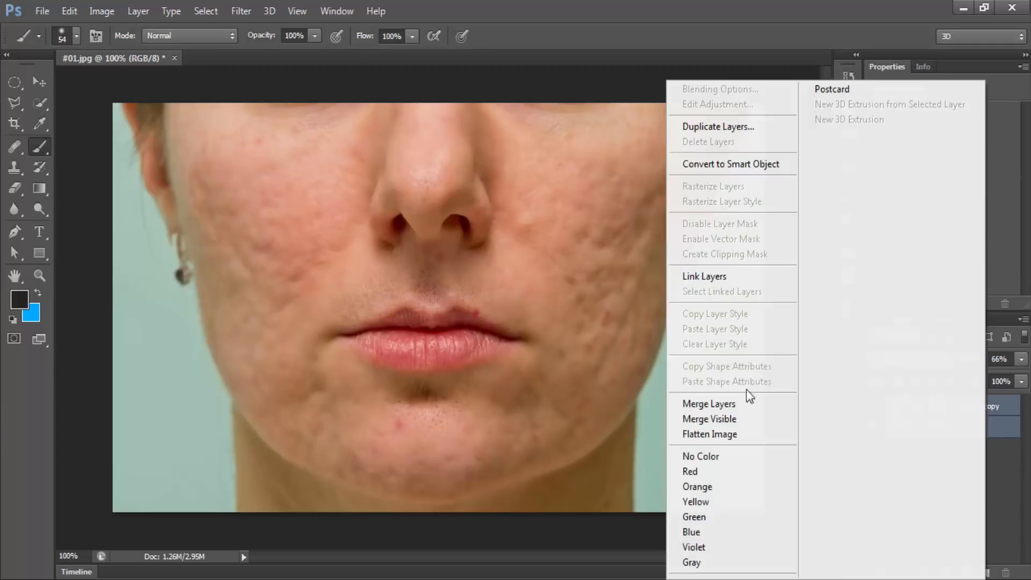
click(713, 402)
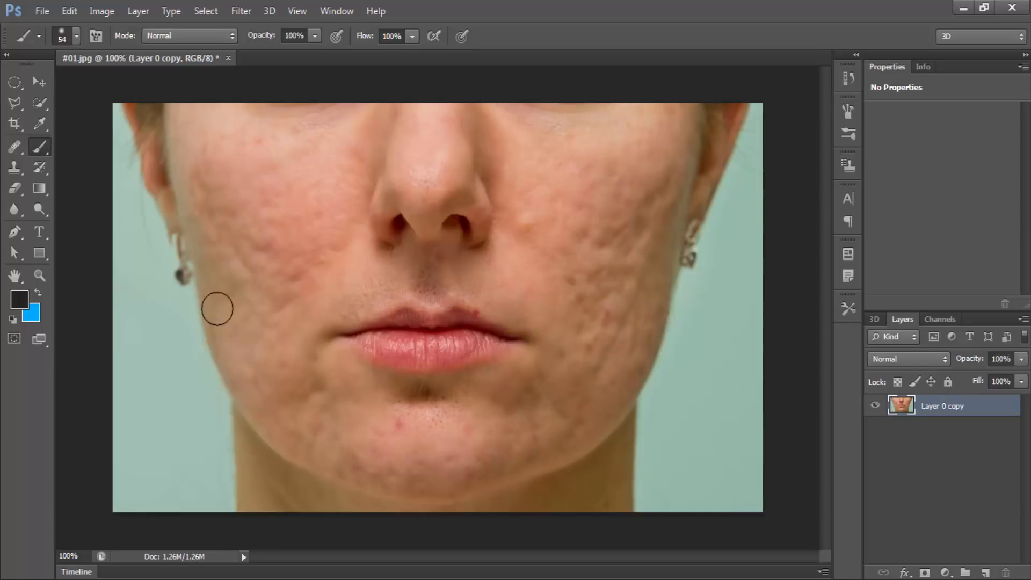
- Set the Spot Healing Brush to 40 px and heal the spot on the right cheek beside the nostril
click(14, 146)
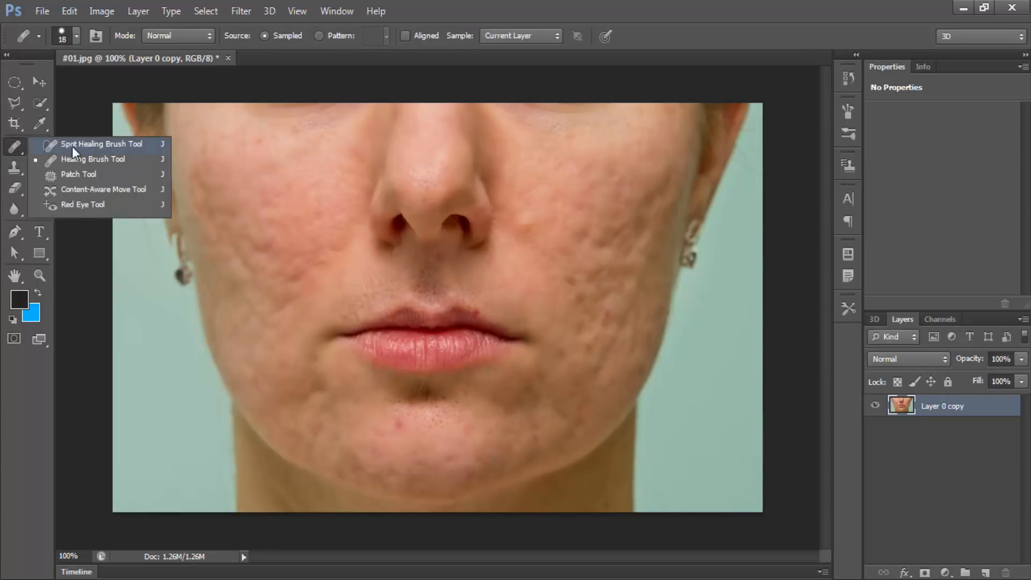
click(72, 146)
right_click(299, 177)
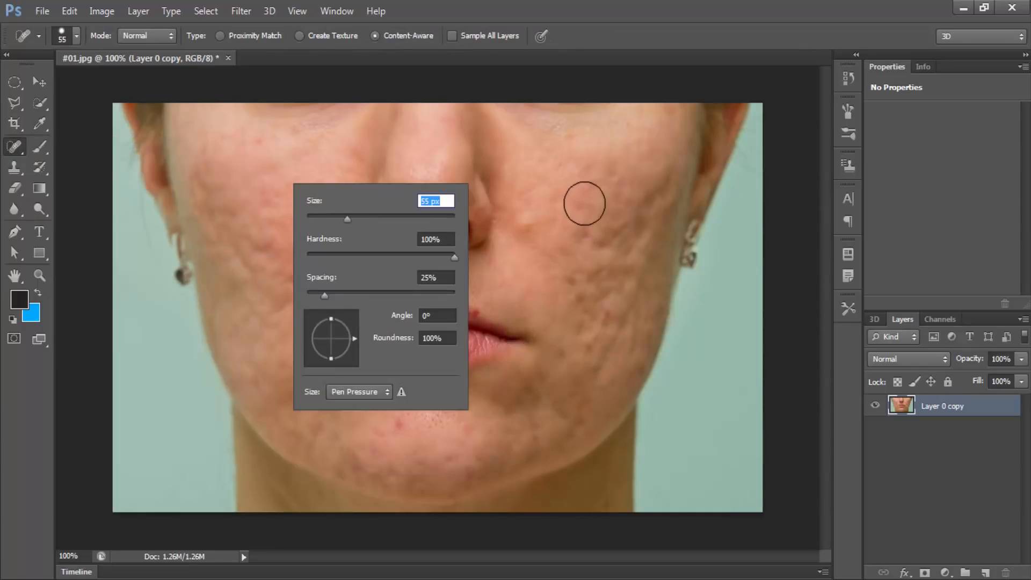
right_click(534, 224)
click(577, 258)
key(Return)
click(529, 219)
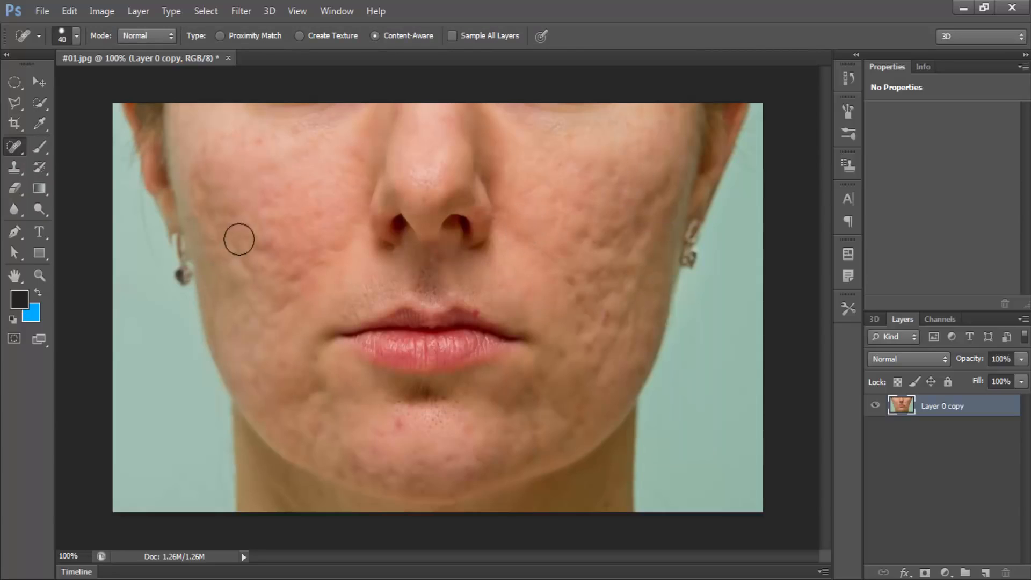
- Heal single blemishes on the upper left cheek, the chin and the upper right cheek with the Spot Healing Brush
click(259, 139)
click(199, 153)
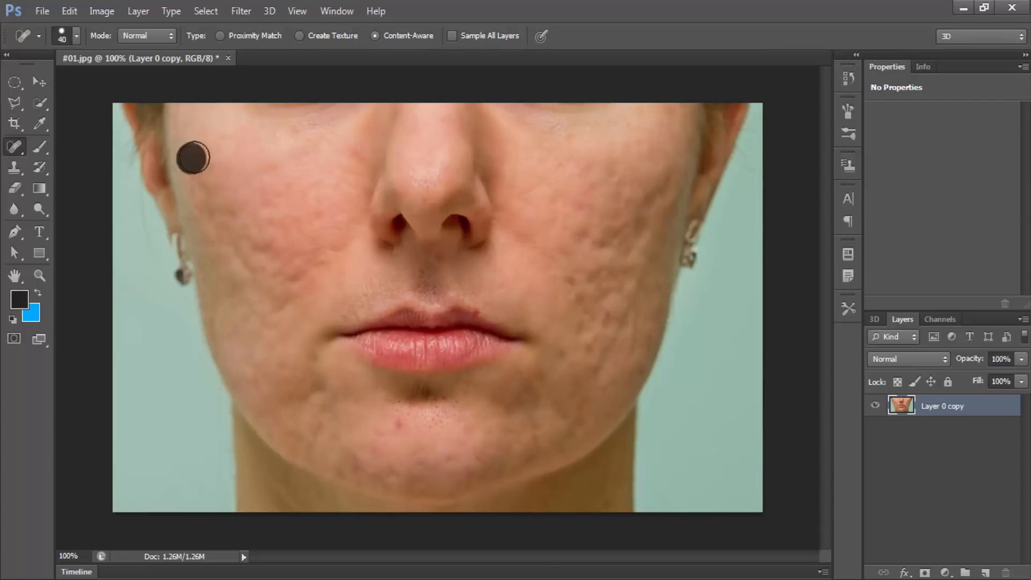
click(400, 430)
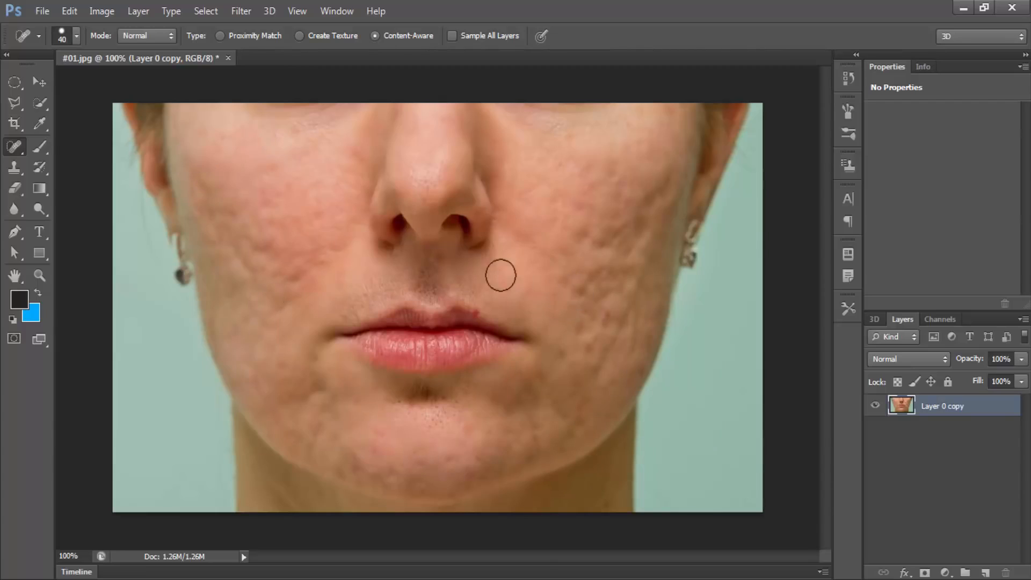
click(565, 148)
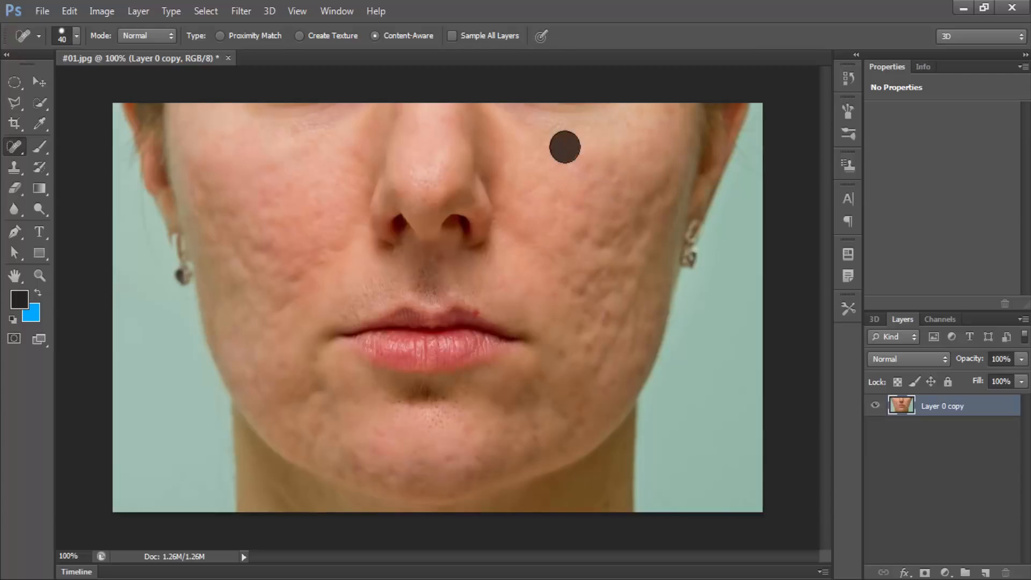
click(662, 115)
click(615, 175)
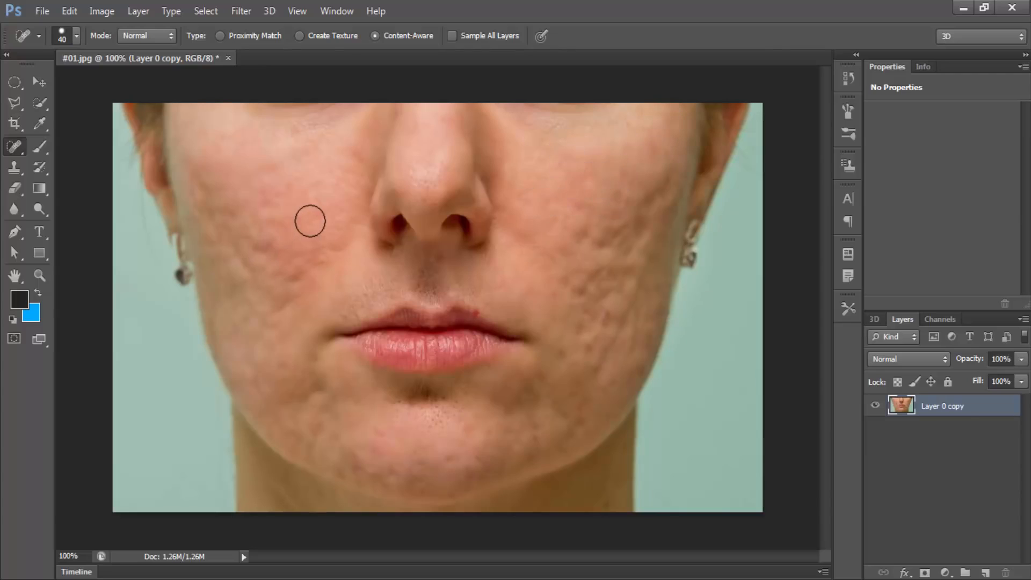
- Spot-heal the blemishes across the middle and outer part of the left cheek
click(309, 185)
click(285, 231)
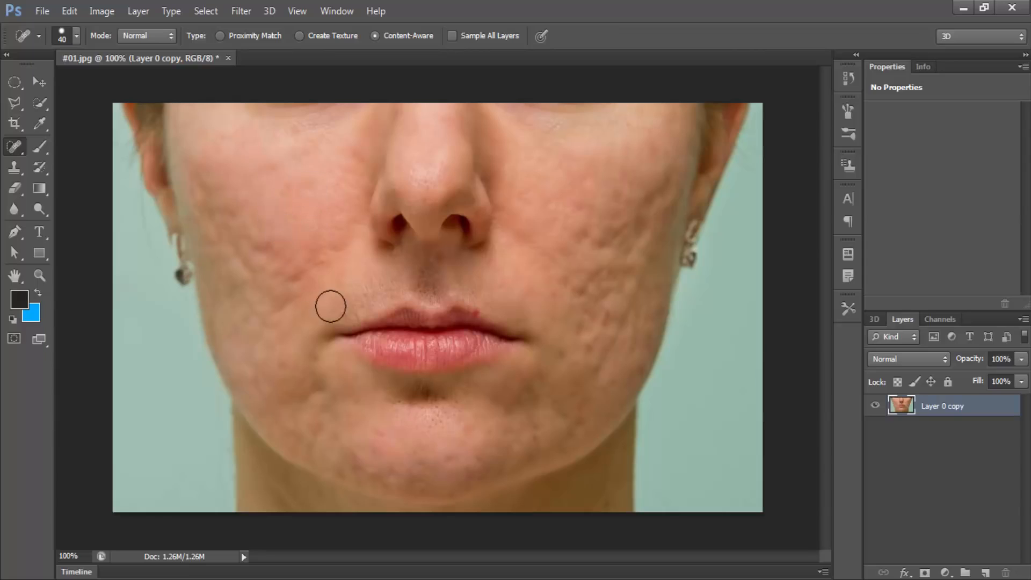
click(244, 237)
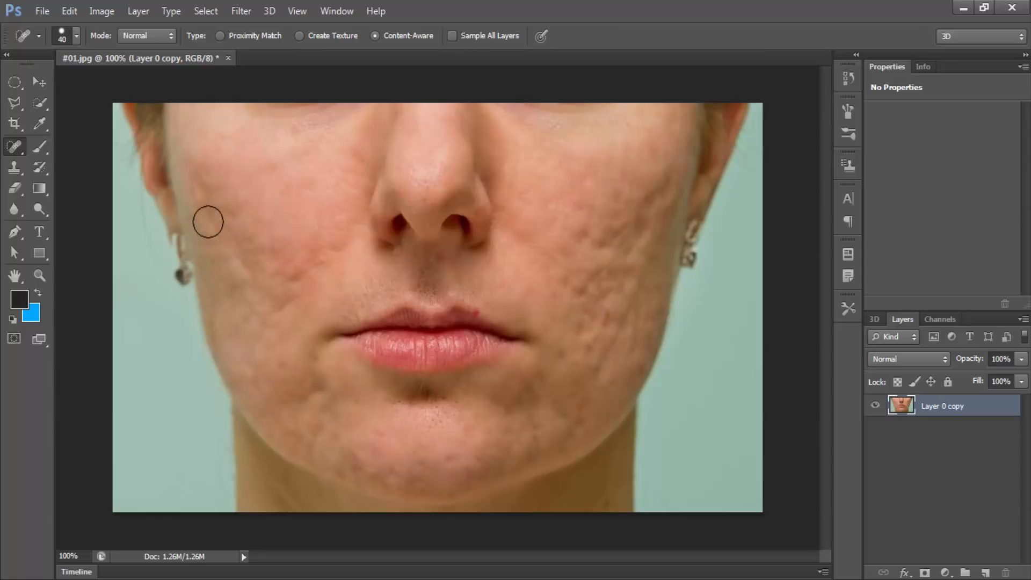
click(203, 190)
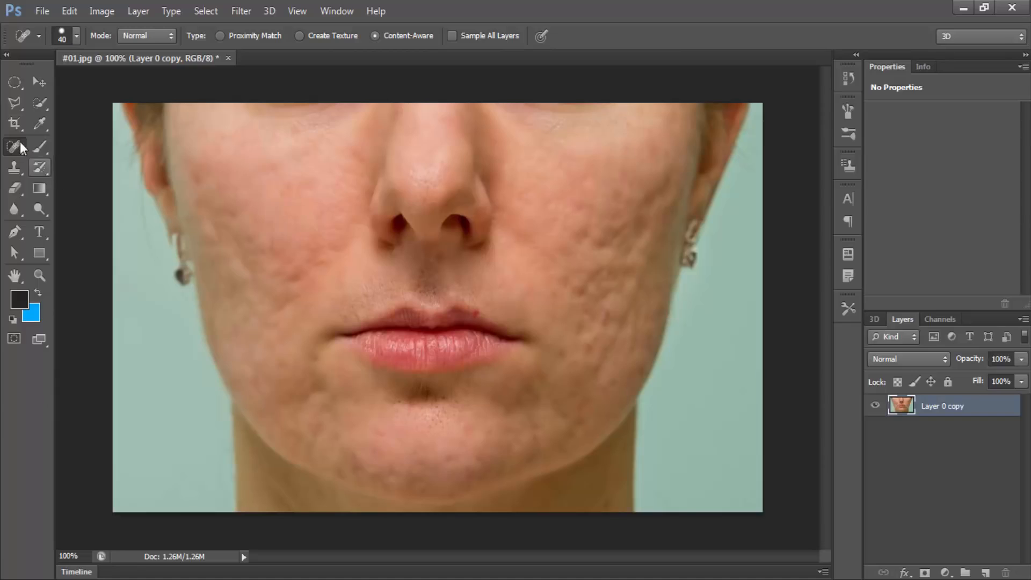
- Set up the Clone Stamp with a soft 78 px brush and 50% flow
click(14, 167)
right_click(351, 214)
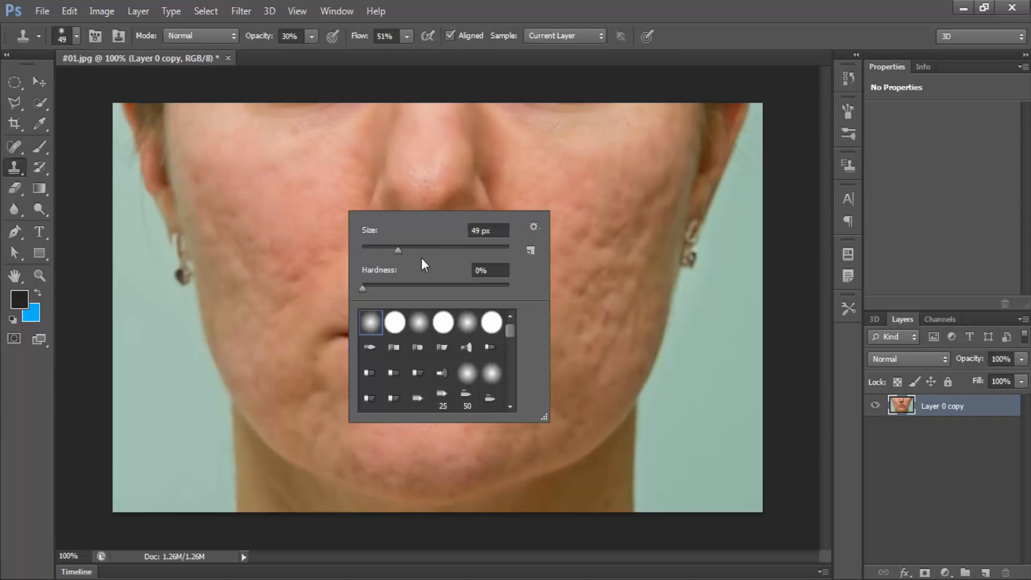
click(418, 247)
click(407, 36)
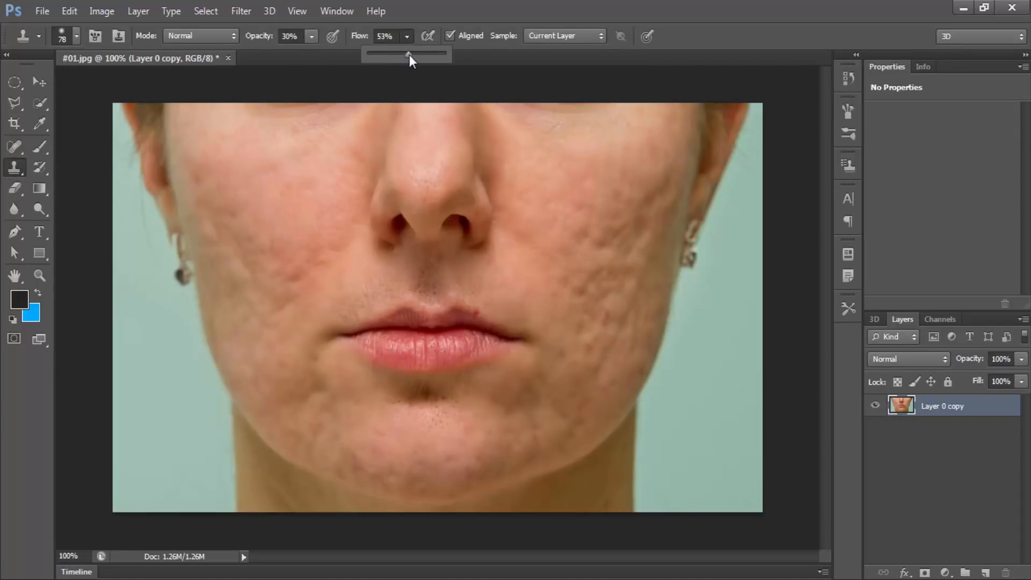
drag(409, 53, 416, 53)
alt+click(282, 209)
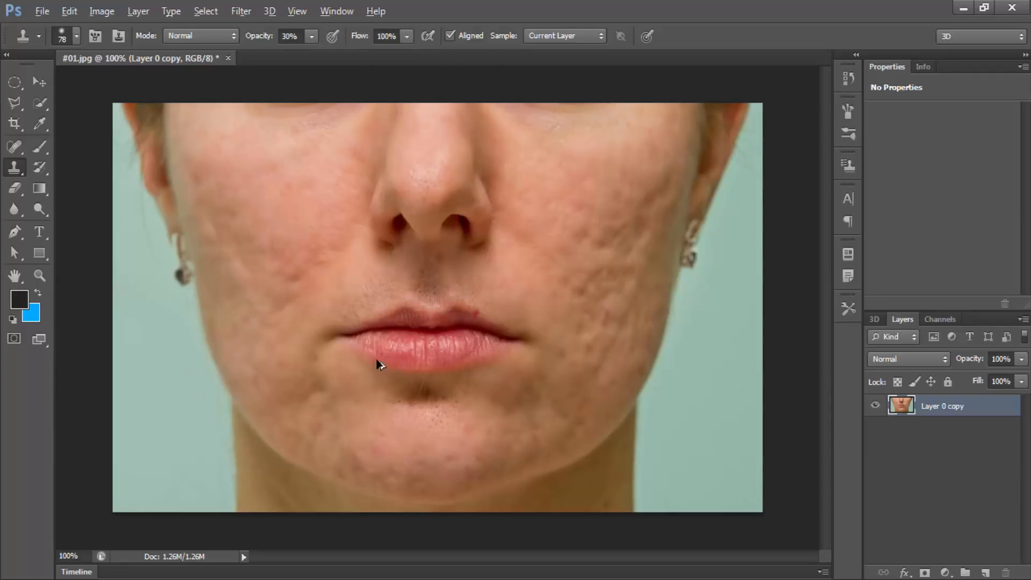
click(408, 37)
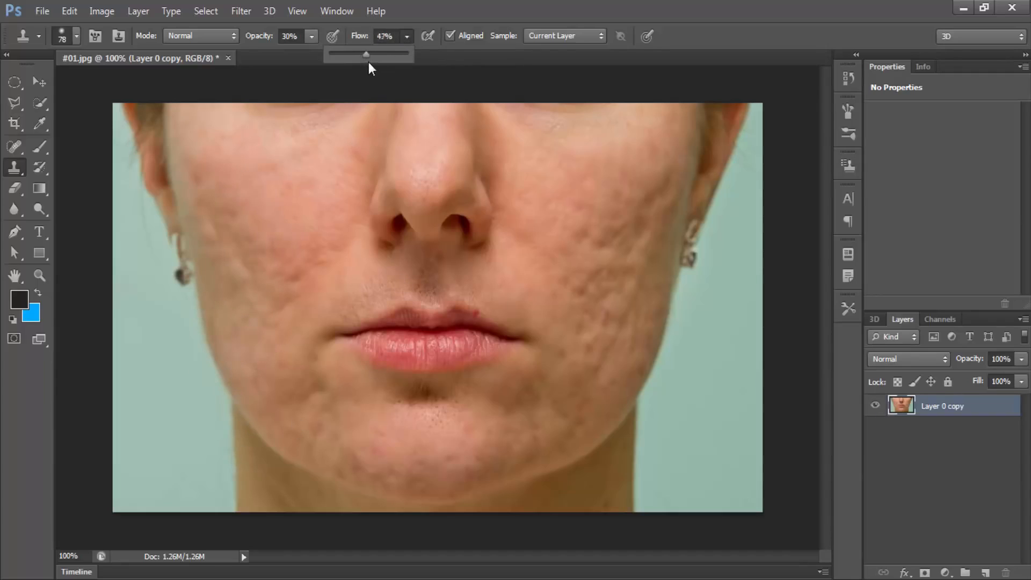
drag(368, 62, 369, 62)
- Clone smooth skin from the middle of the left cheek over the uneven upper outer cheek
alt+click(267, 198)
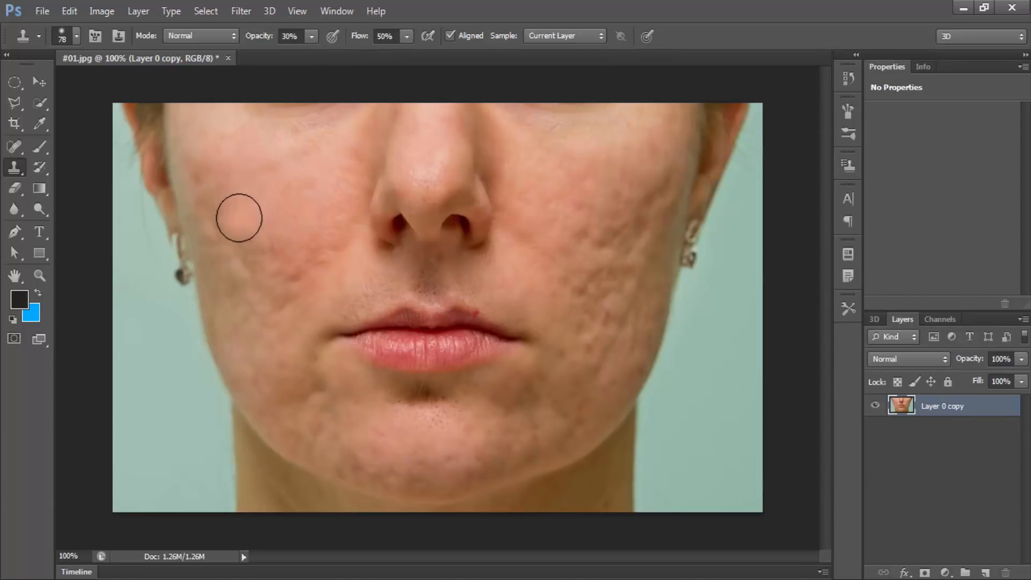
alt+click(249, 189)
click(198, 207)
click(225, 202)
alt+click(244, 177)
click(213, 209)
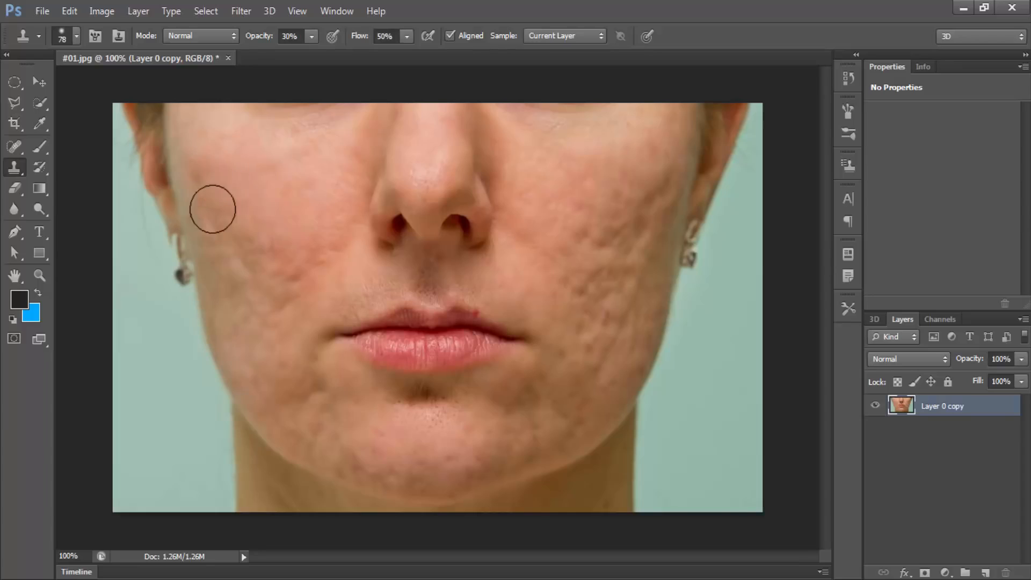
alt+click(234, 163)
click(204, 189)
- Clone over the uneven skin beside the left earring, sampling from the cheek just above it
click(226, 276)
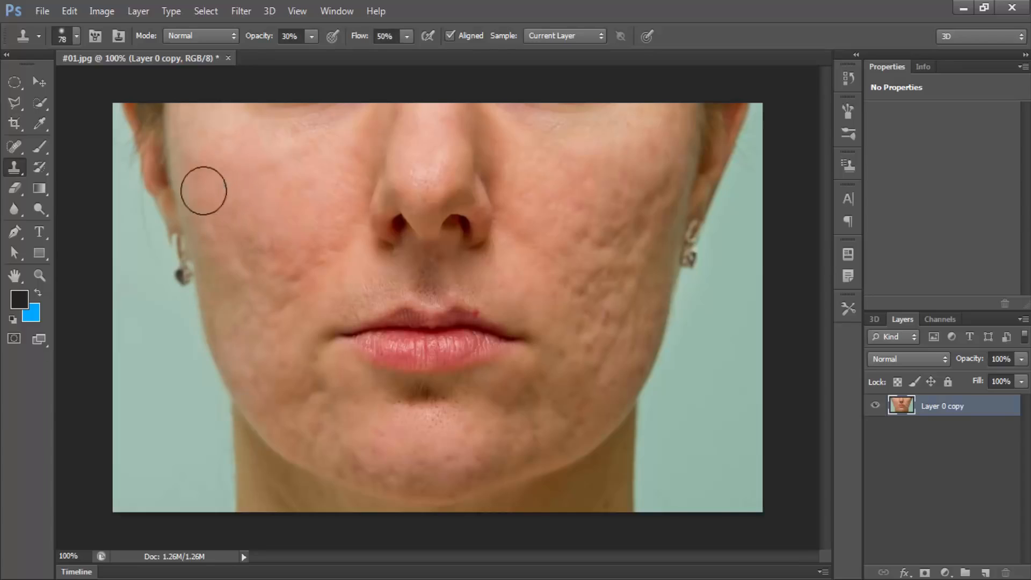
click(204, 221)
click(234, 272)
alt+click(217, 207)
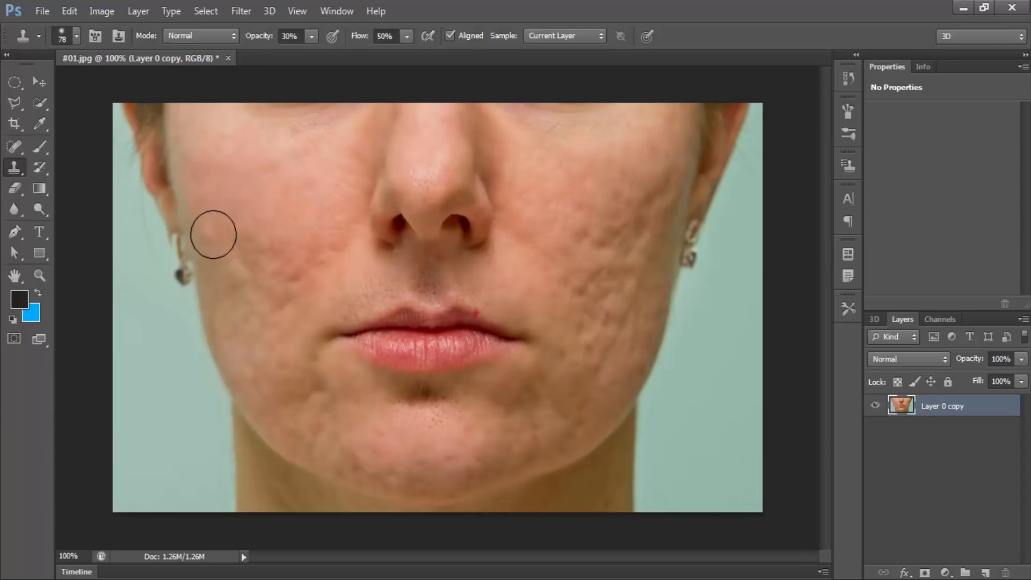
click(232, 250)
- Cover the pitted outer left cheek below earring level with skin cloned from the lower cheek
alt+click(230, 309)
click(209, 242)
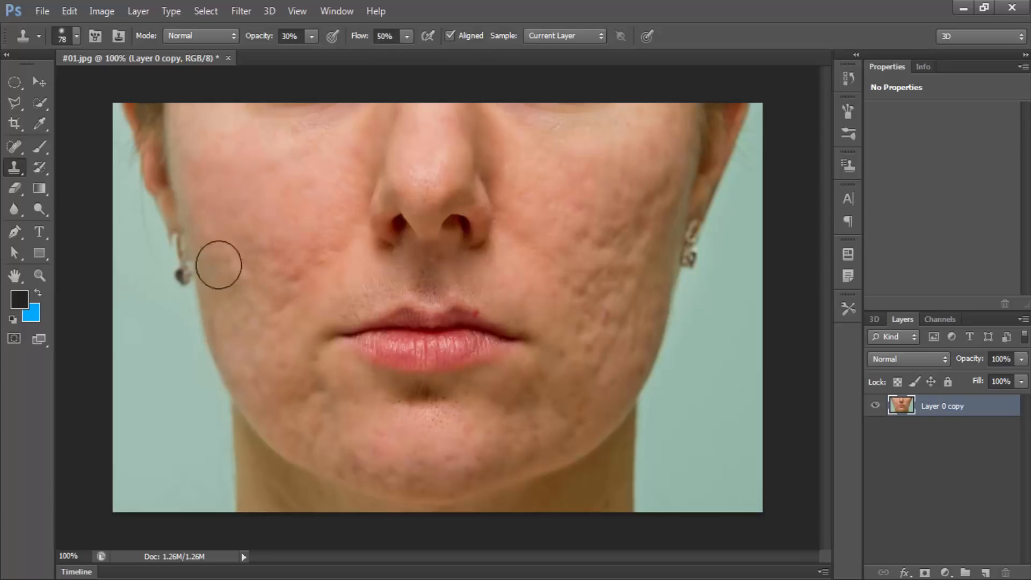
alt+click(231, 292)
click(234, 271)
alt+click(229, 306)
click(235, 273)
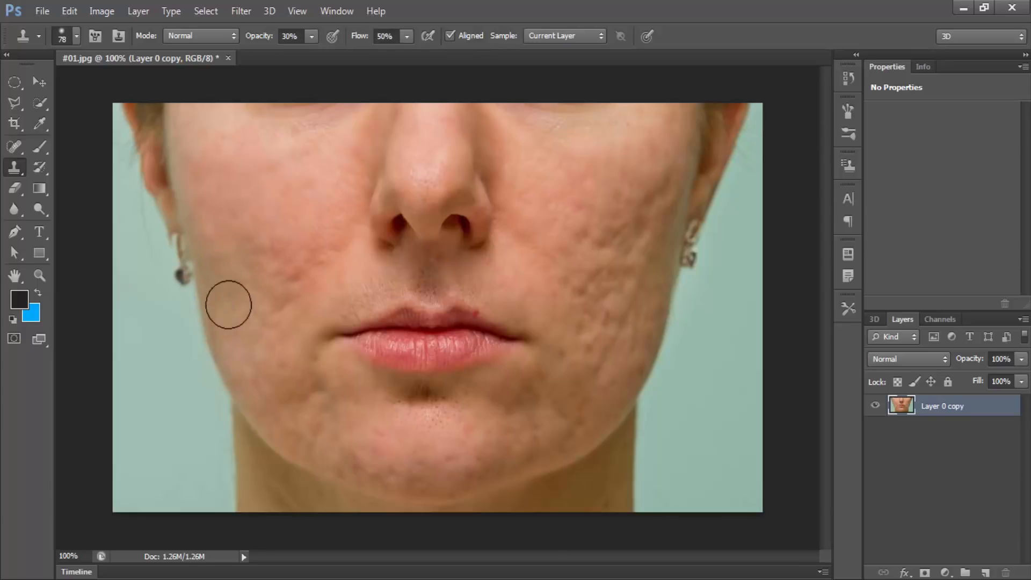
alt+click(253, 331)
click(235, 288)
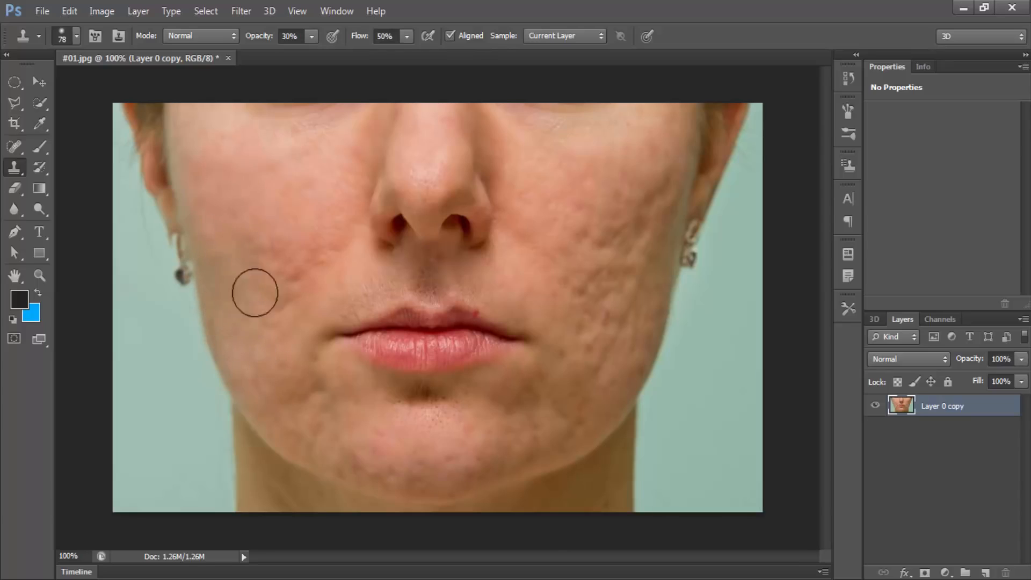
- Raise the Clone Stamp opacity to 53% and clone smooth skin over the pitted outer right cheek
alt+click(567, 184)
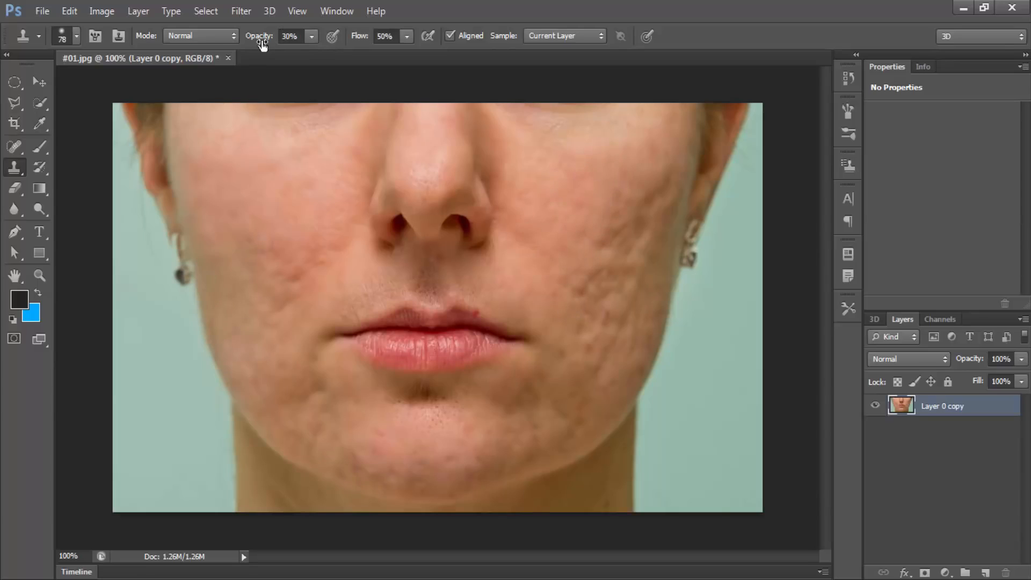
drag(272, 40, 275, 41)
alt+click(580, 225)
mouse_move(605, 243)
mouse_down()
mouse_move(624, 227)
mouse_move(638, 240)
mouse_up()
alt+click(624, 264)
drag(658, 198, 660, 190)
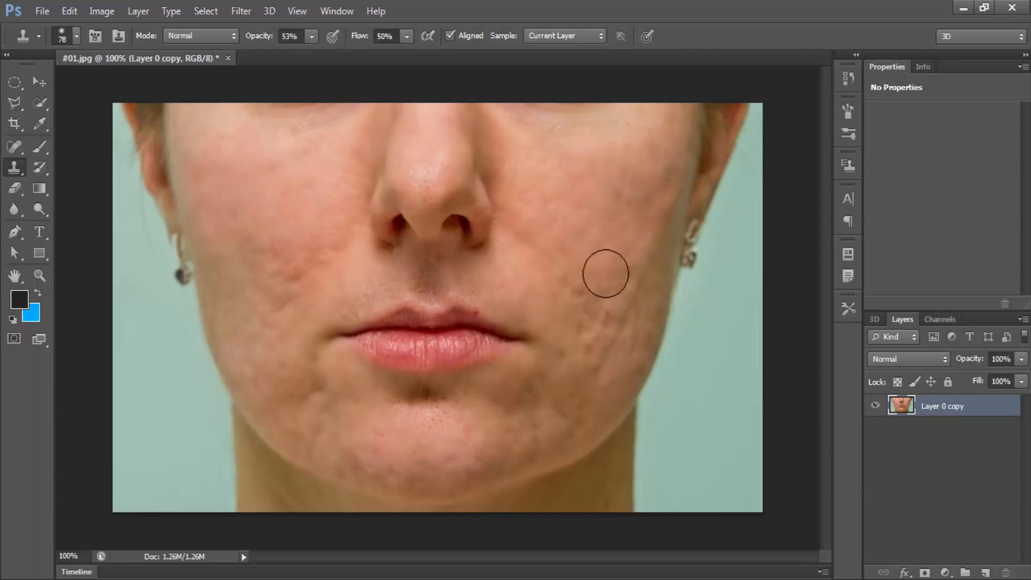
- Clone smoother skin over the scars on the lower right cheek down to the jaw
alt+click(611, 246)
alt+click(589, 259)
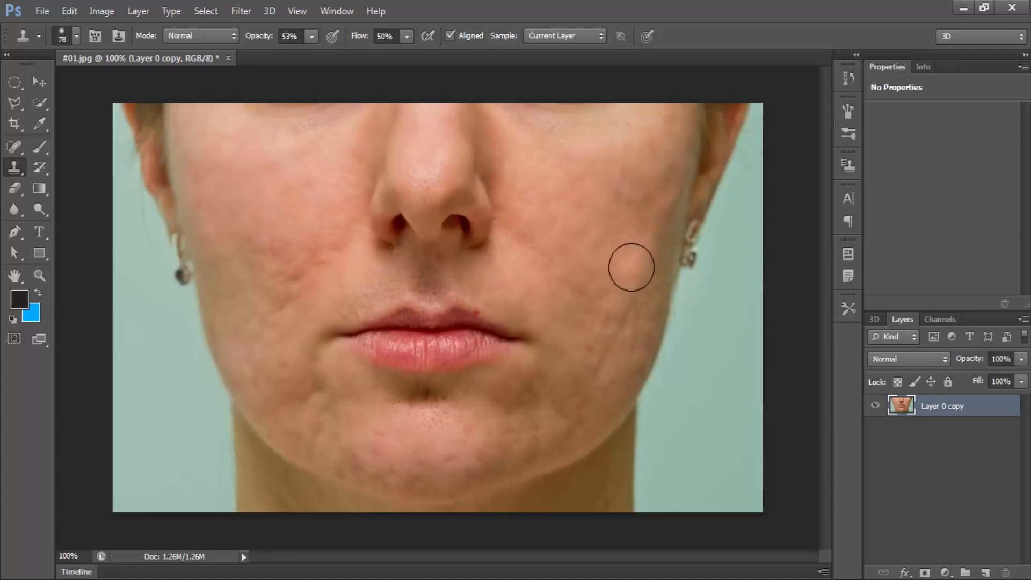
alt+click(628, 244)
mouse_move(612, 378)
mouse_down()
mouse_move(626, 321)
mouse_move(615, 392)
mouse_move(612, 343)
mouse_move(635, 301)
mouse_move(576, 373)
mouse_up()
alt+click(590, 393)
alt+click(601, 282)
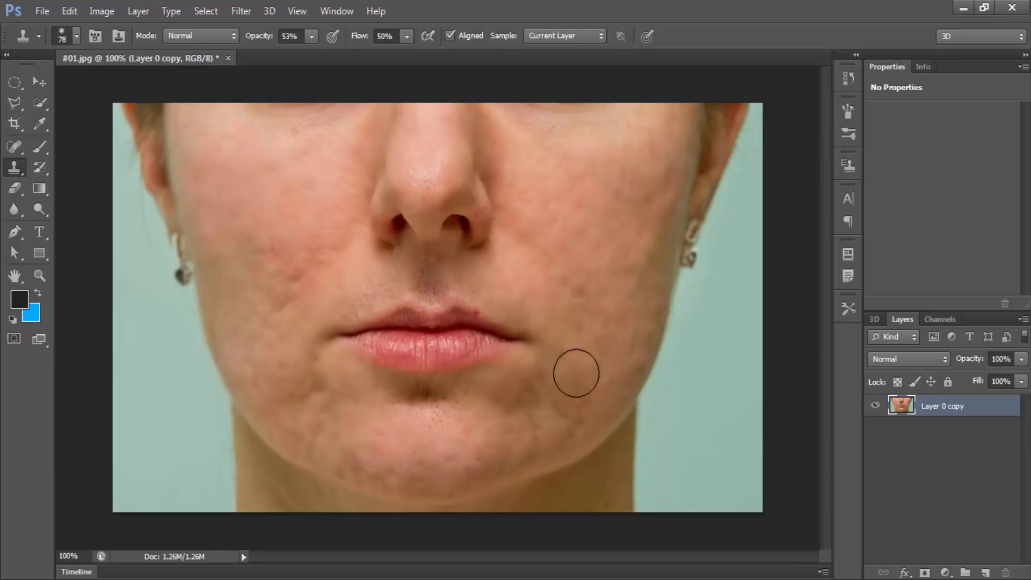
- Clone chin skin over the uneven area below the left corner of the mouth
alt+click(367, 431)
drag(338, 415, 313, 391)
alt+click(352, 450)
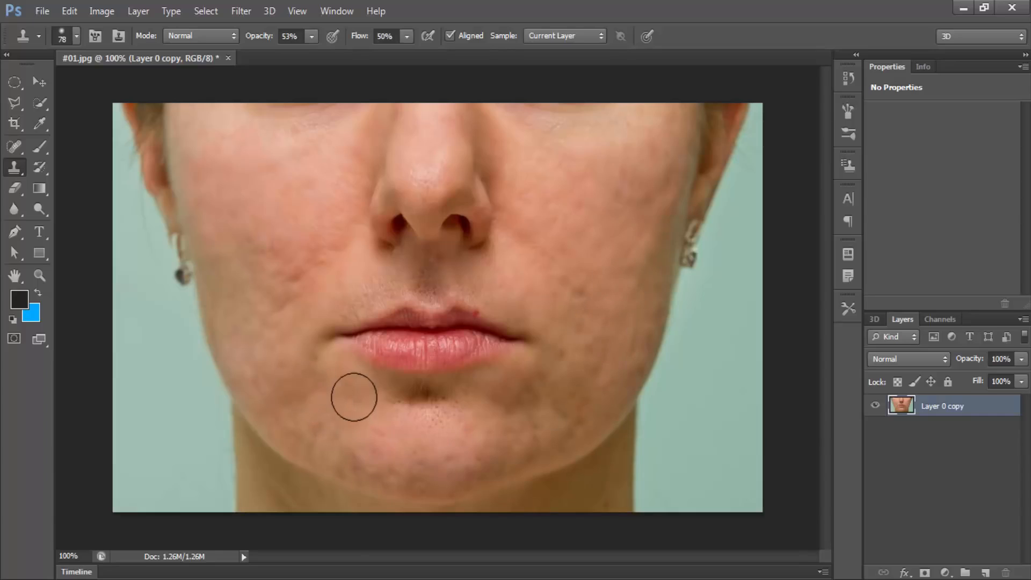
- Heal the blemishes on the left cheek and below it with a 69 px Healing Brush sampled from clear cheek skin
click(14, 150)
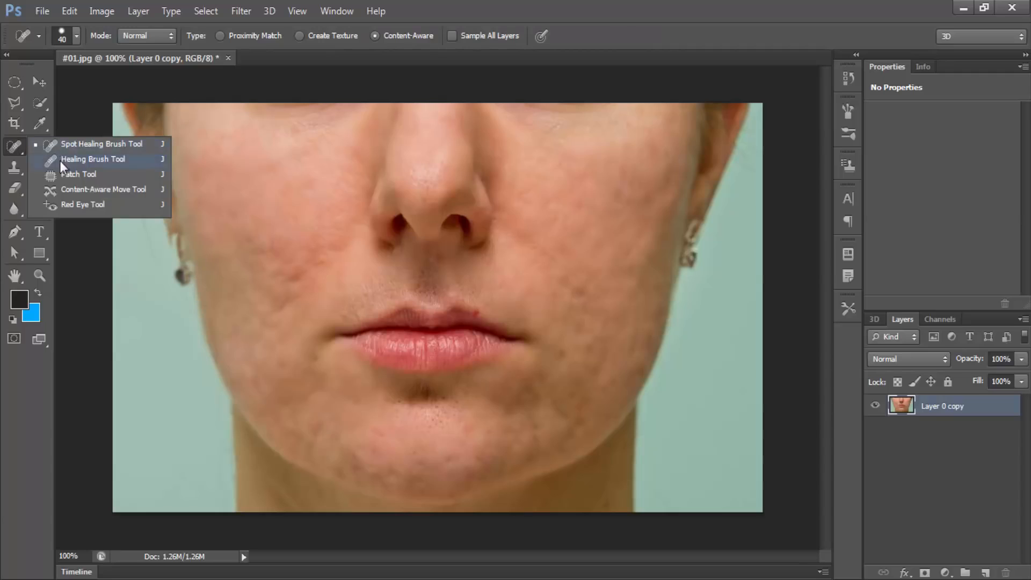
click(80, 159)
right_click(285, 234)
click(352, 269)
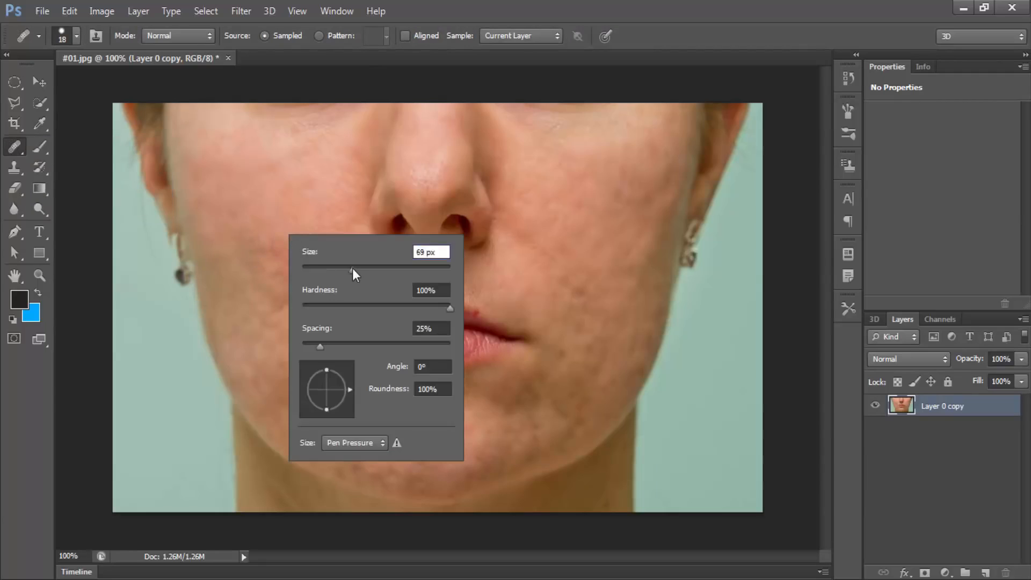
alt+click(236, 266)
click(290, 275)
click(262, 333)
click(321, 403)
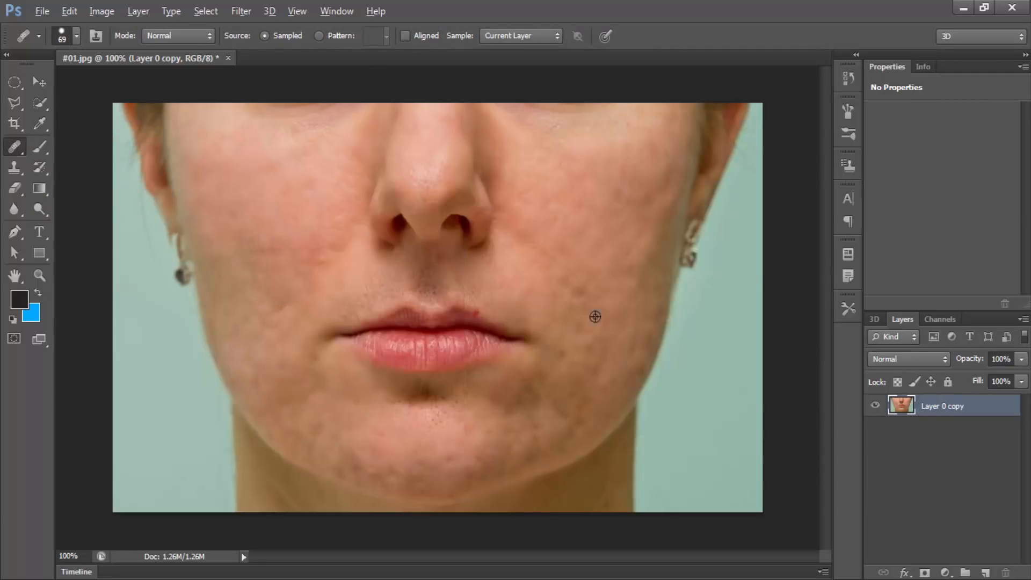
- Heal the scars and dark spots on the right cheek, from beside the nose down to the jaw, using nearby skin samples
alt+click(594, 267)
click(607, 207)
alt+click(634, 183)
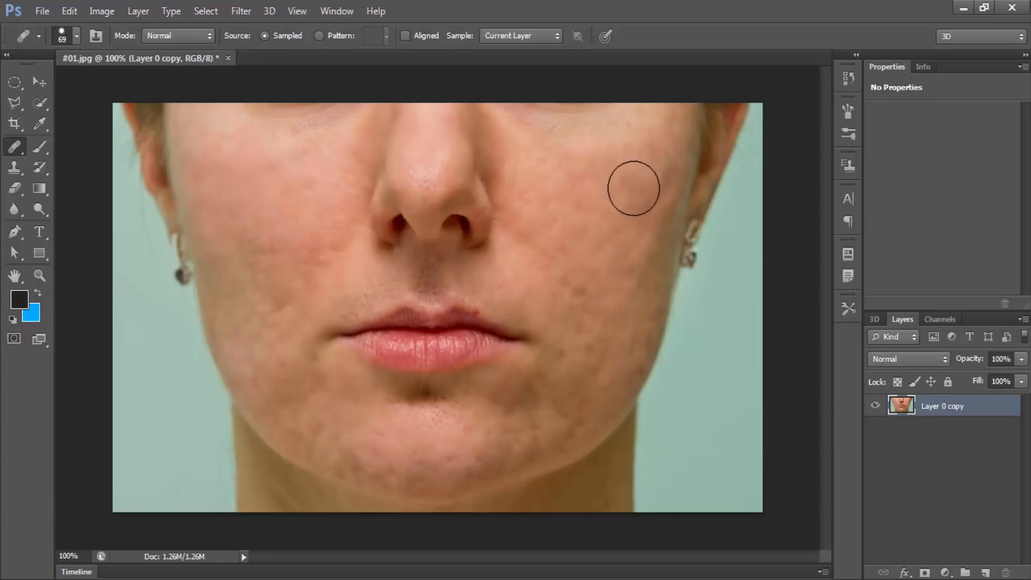
alt+click(585, 274)
click(566, 281)
drag(595, 336, 647, 338)
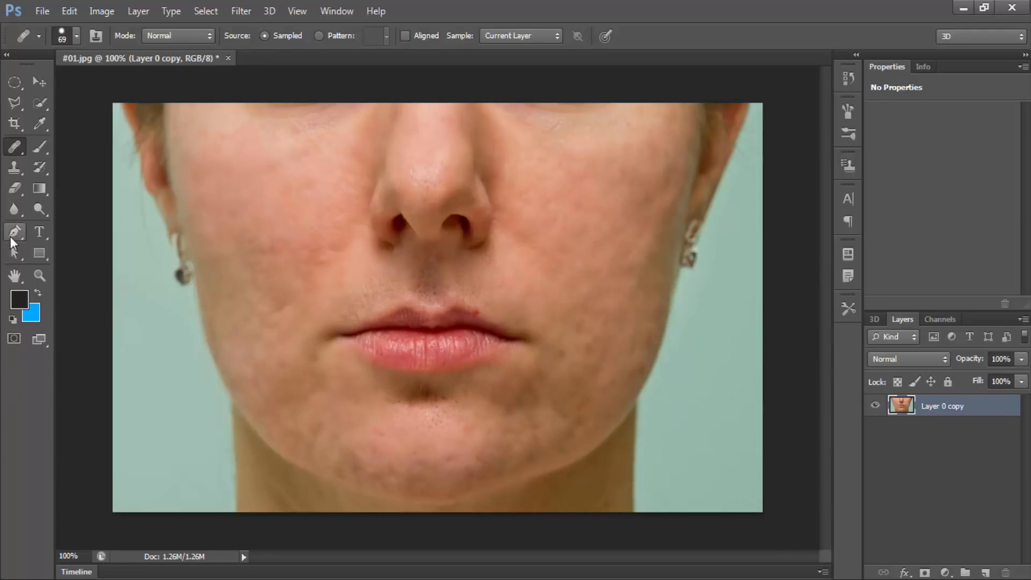
- Add a new layer, trace the outline of the lips with the Pen tool and convert the path to a selection
click(985, 572)
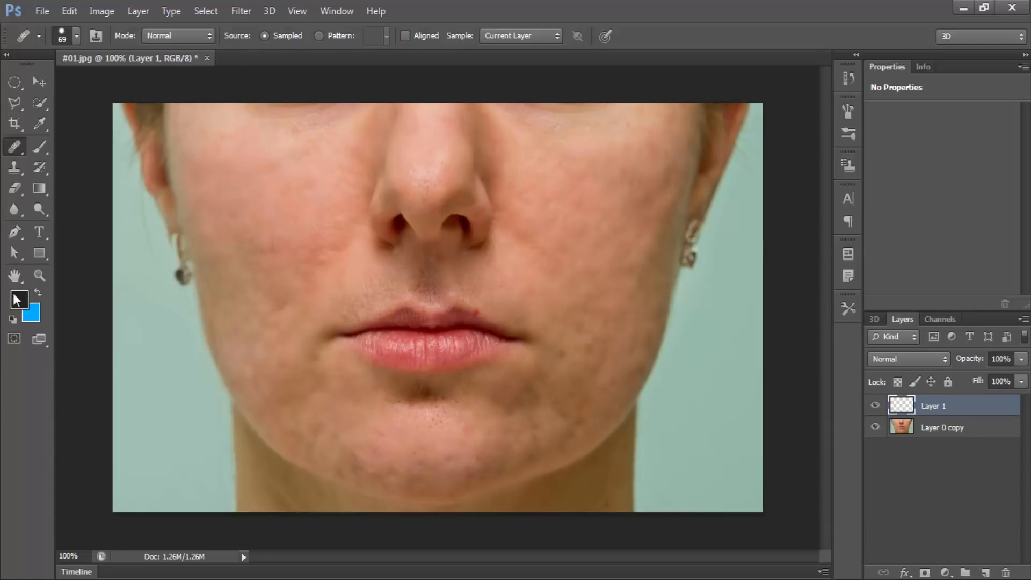
click(15, 232)
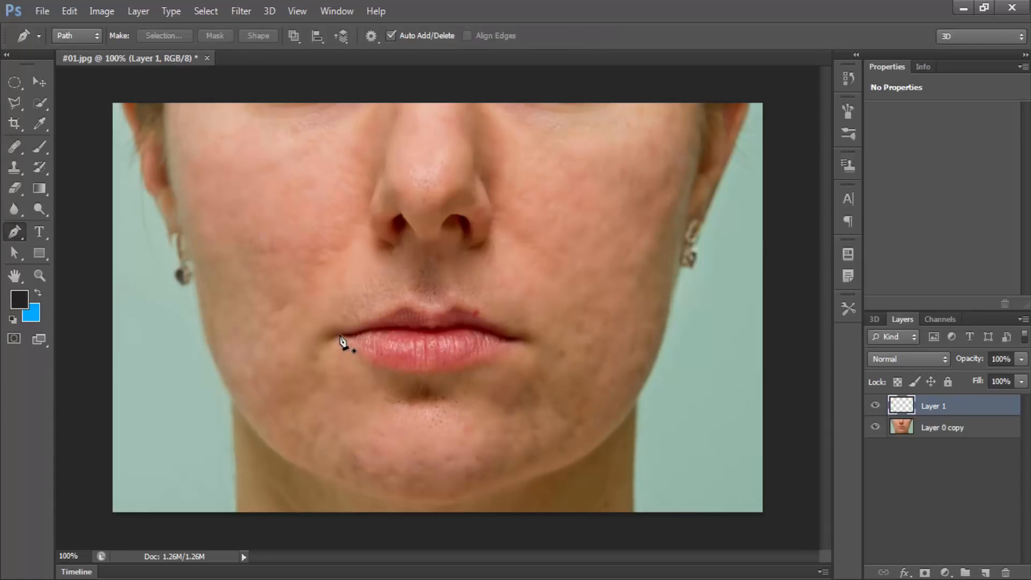
click(340, 335)
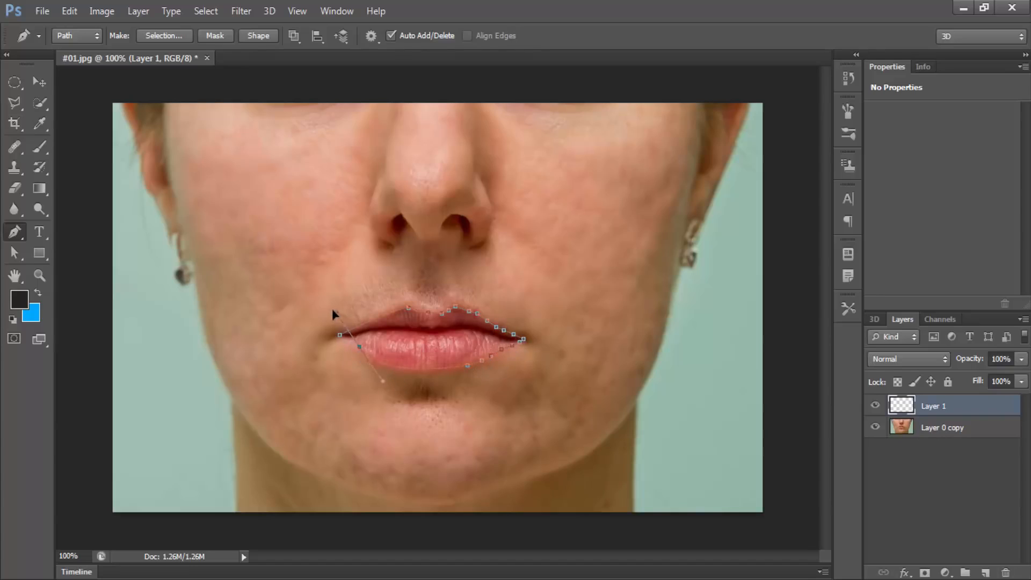
drag(322, 305, 317, 303)
key(ctrl+Return)
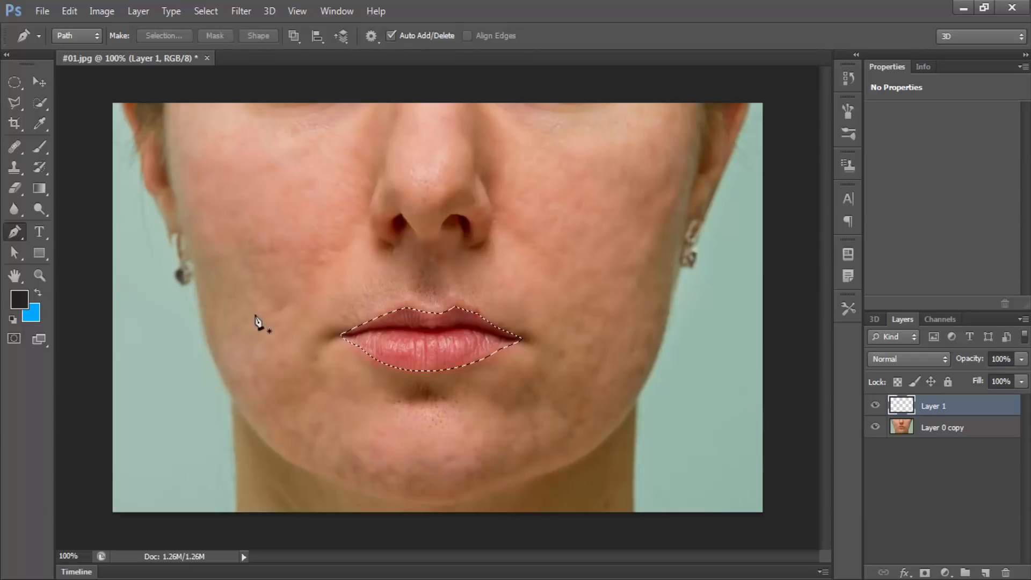
- Set the foreground colour to pure red, fill the lip selection on the new layer and deselect
click(19, 299)
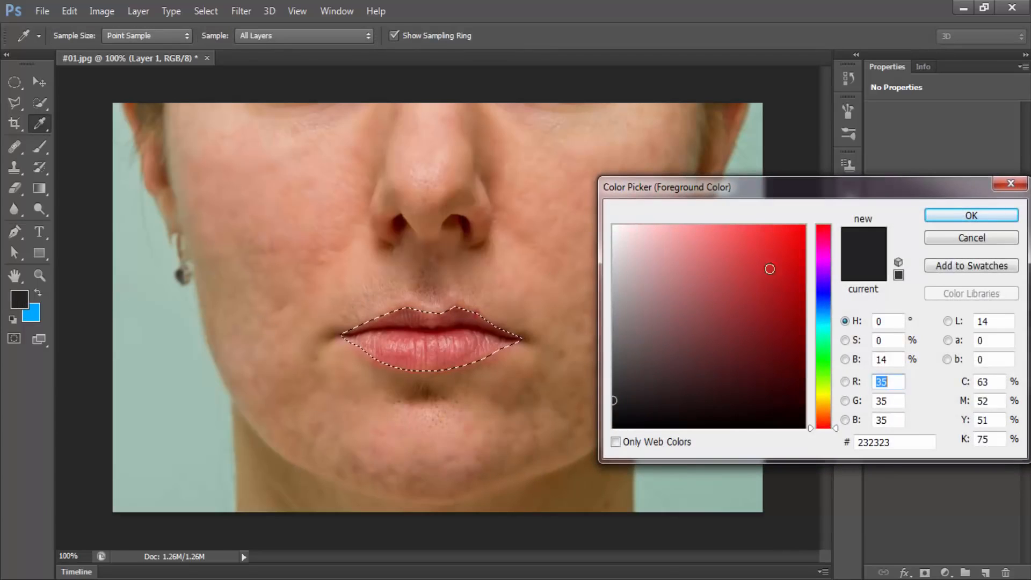
drag(770, 268, 804, 227)
click(952, 215)
key(alt+BackSpace)
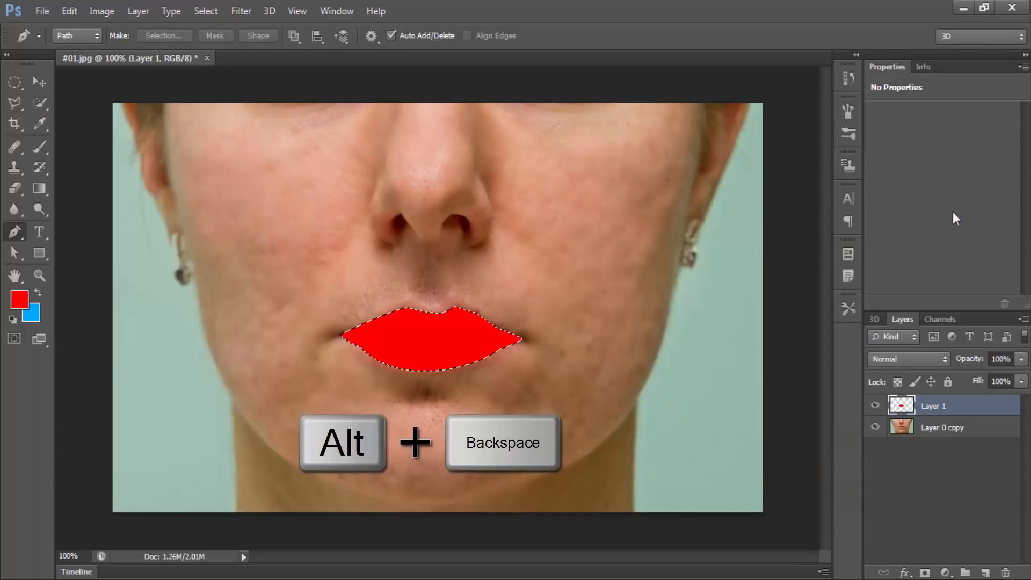
key(ctrl+d)
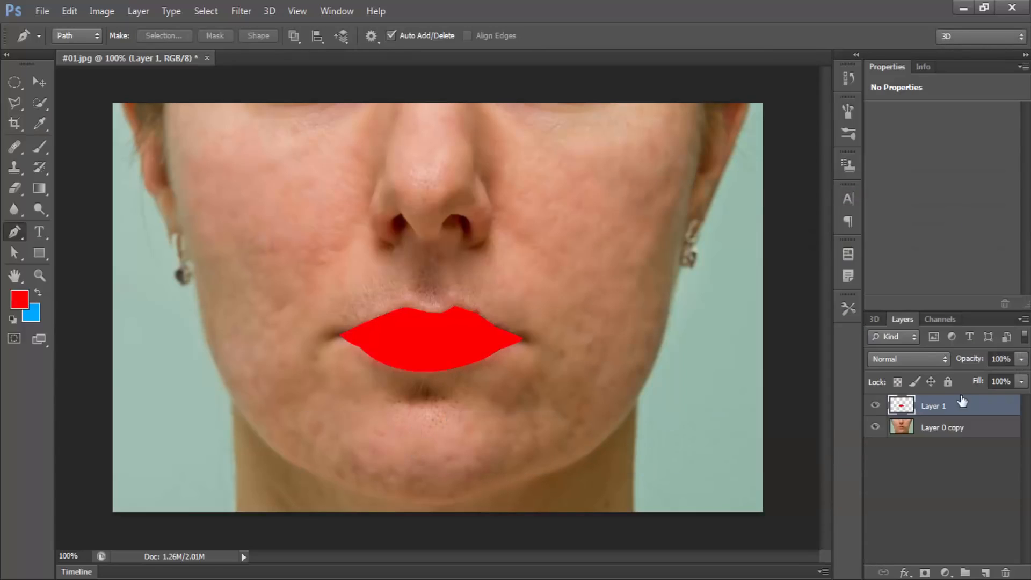
- Try the Multiply blend mode on the lip colour layer with opacities from 47% to 95%
click(928, 360)
click(892, 58)
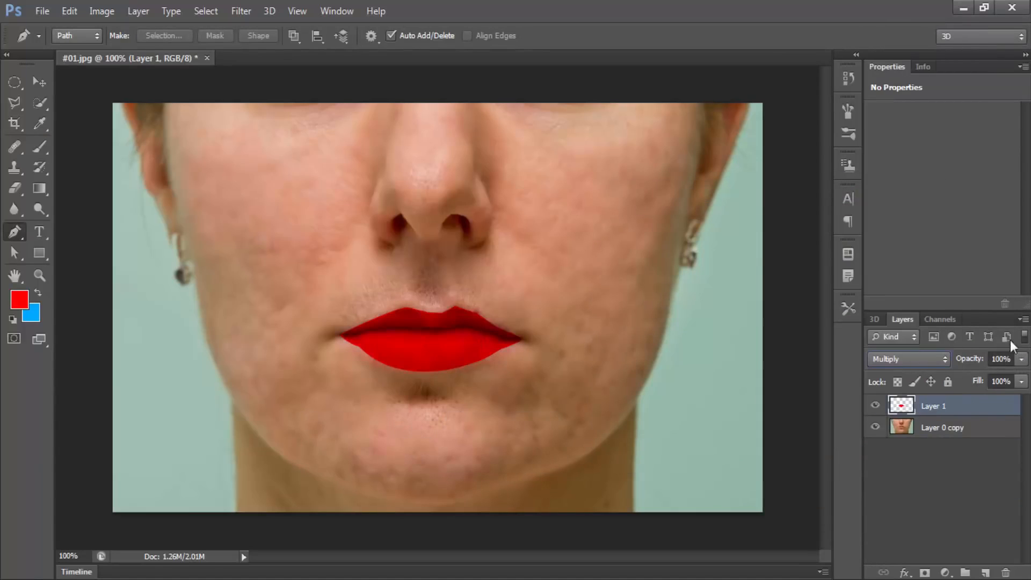
click(1022, 359)
drag(993, 379, 991, 379)
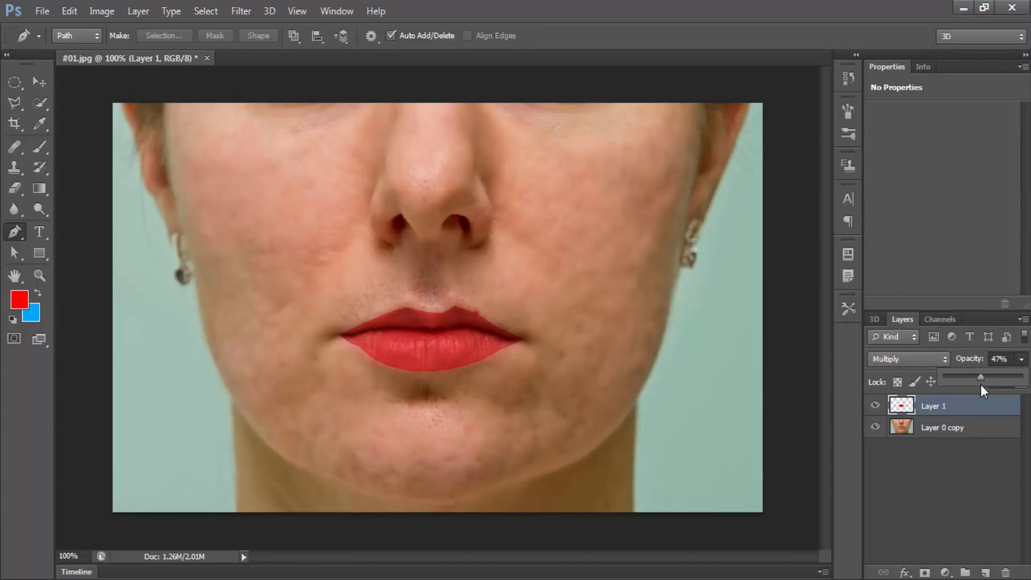
drag(1007, 386, 1017, 377)
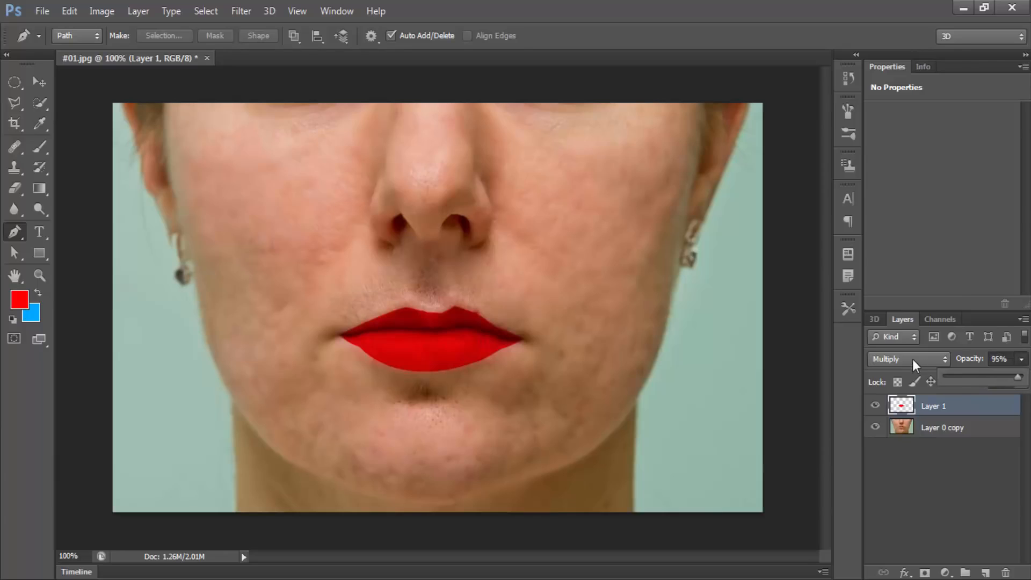
- Try Color Burn at 30% and 100% opacity, and Soft Light at 100%, on the lip colour layer
click(913, 359)
click(881, 72)
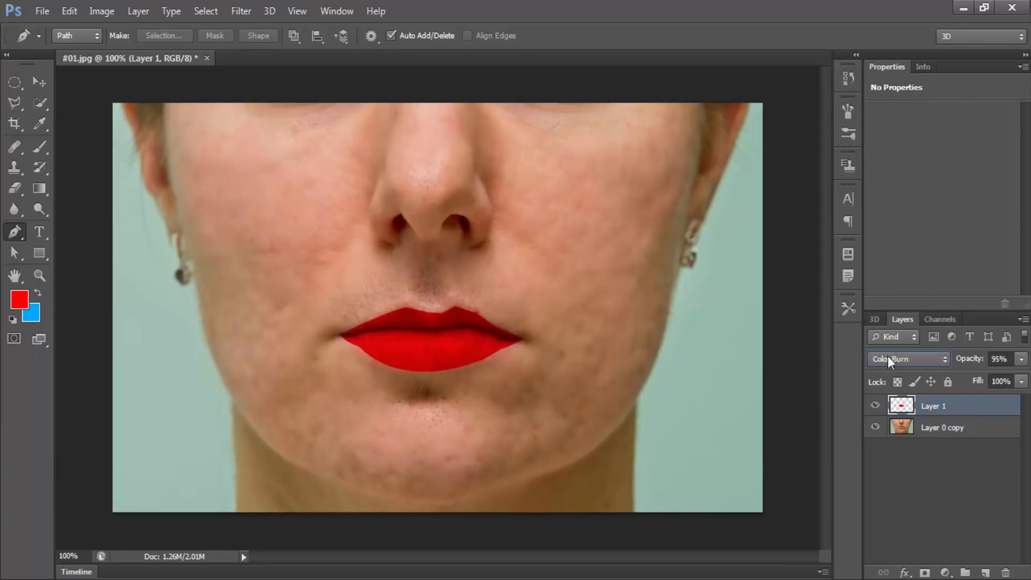
click(907, 359)
click(967, 387)
drag(973, 362, 929, 363)
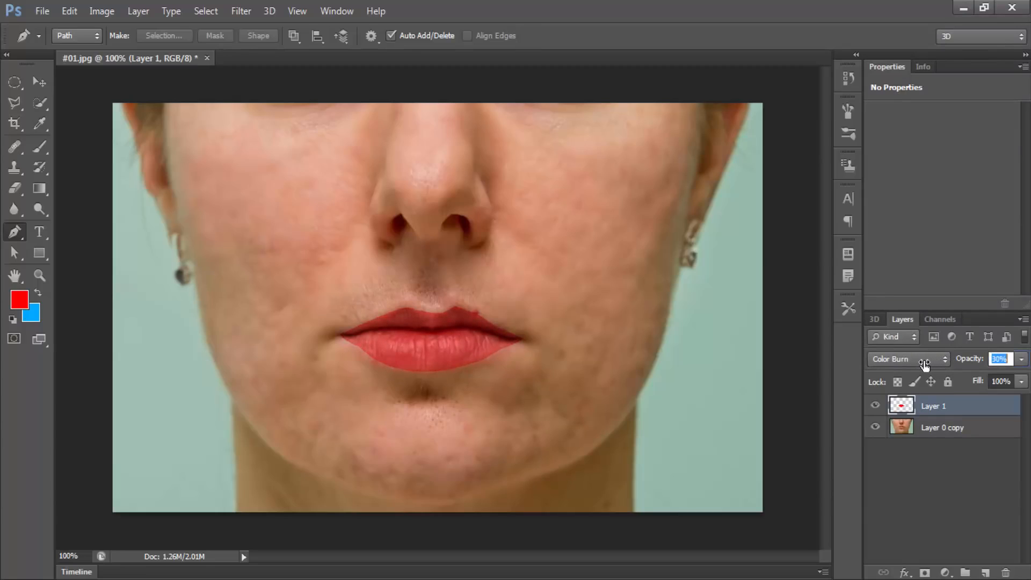
text(100)
key(Return)
click(917, 358)
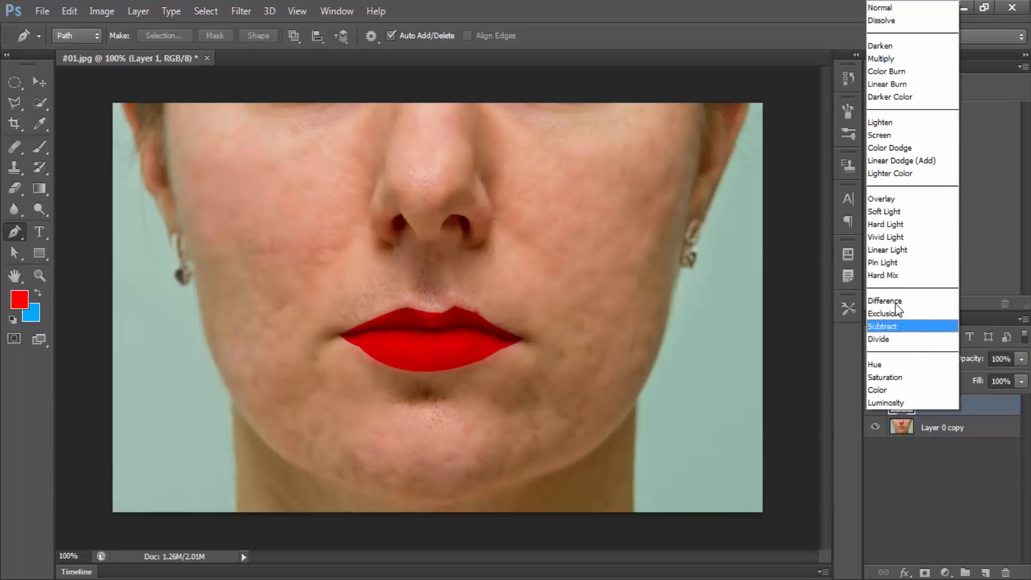
click(888, 212)
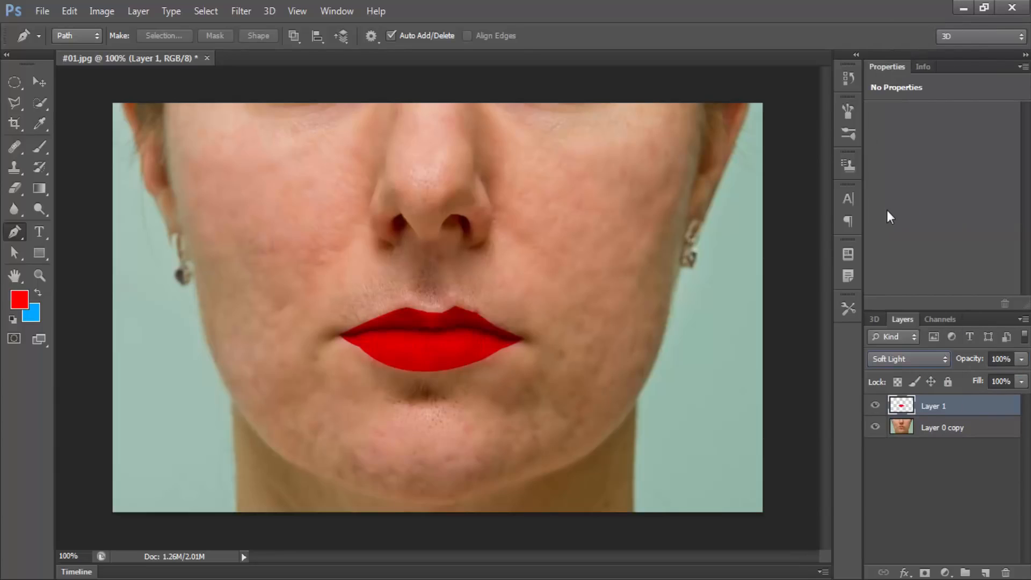
- Set the lip colour layer's blend mode to Multiply and its opacity to 42%
click(903, 356)
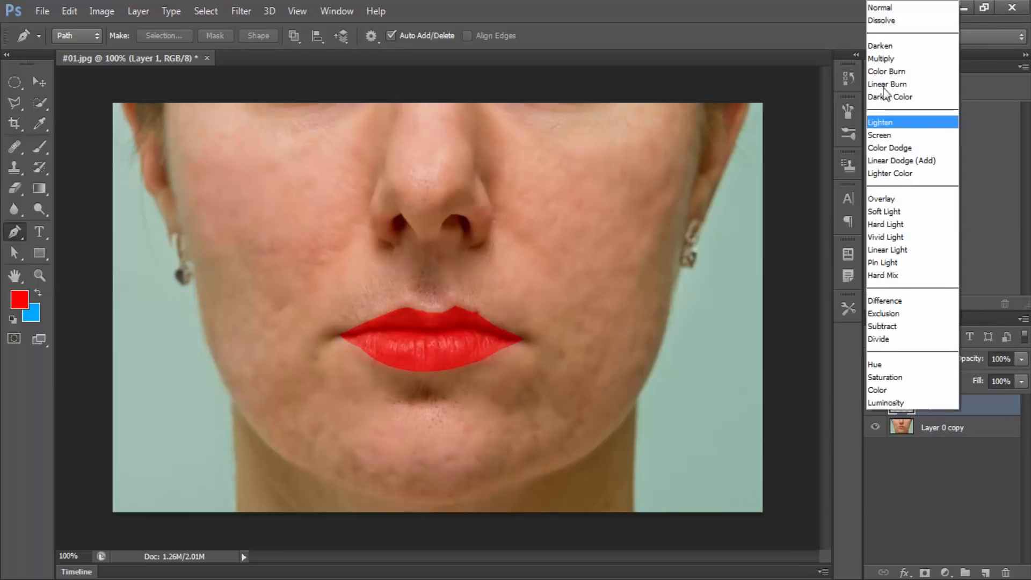
click(888, 59)
drag(971, 360, 928, 359)
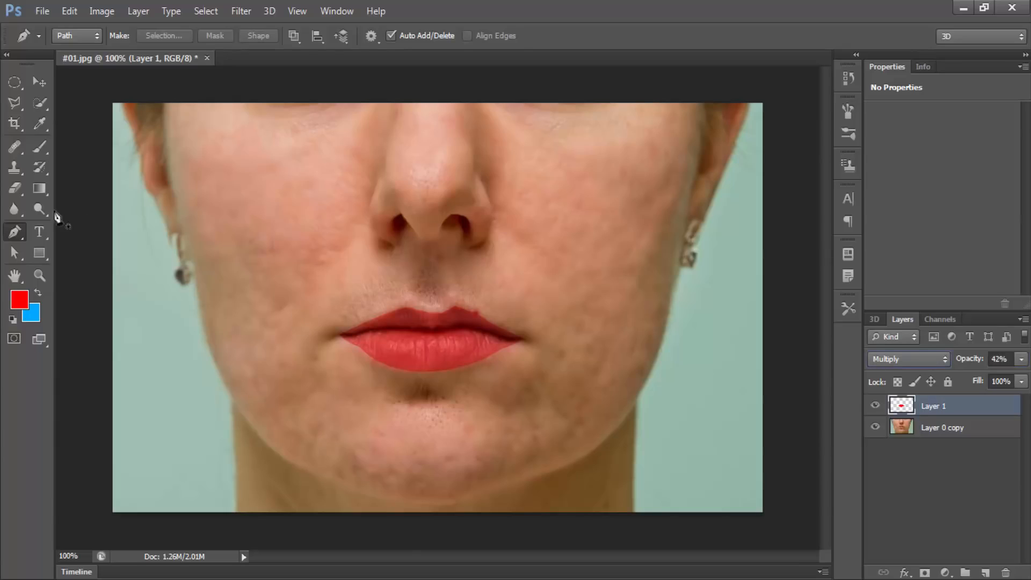
- Soften the edge of the red lip colour with a 36 px Blur tool, starting from the left corner of the mouth
drag(10, 211, 70, 205)
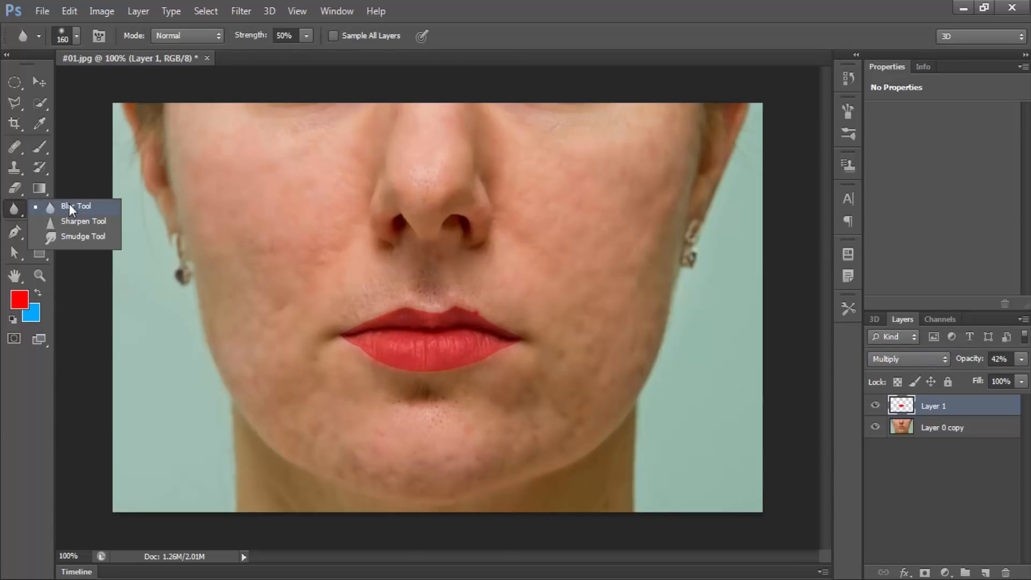
click(69, 205)
right_click(432, 335)
click(471, 369)
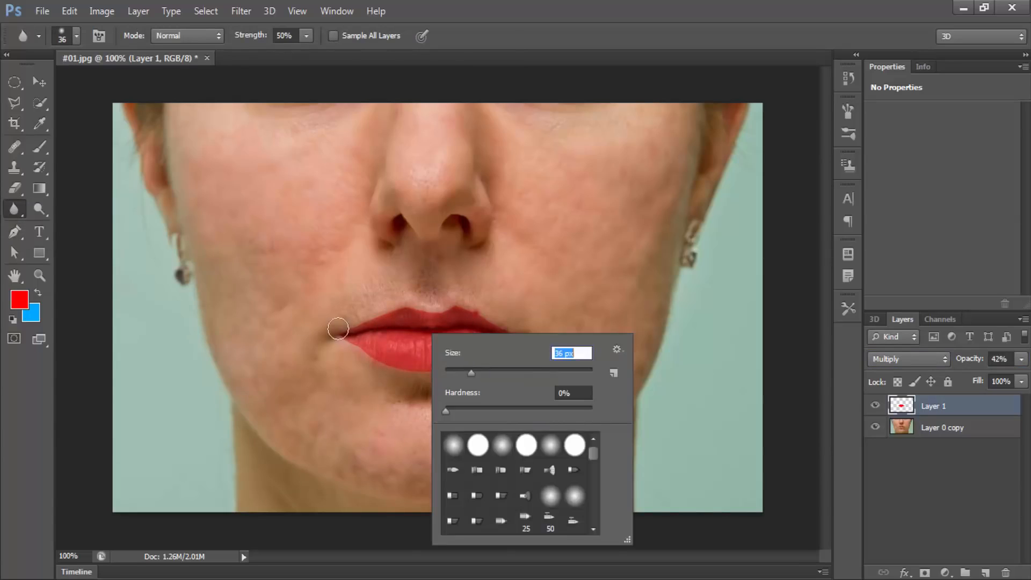
drag(337, 328, 380, 315)
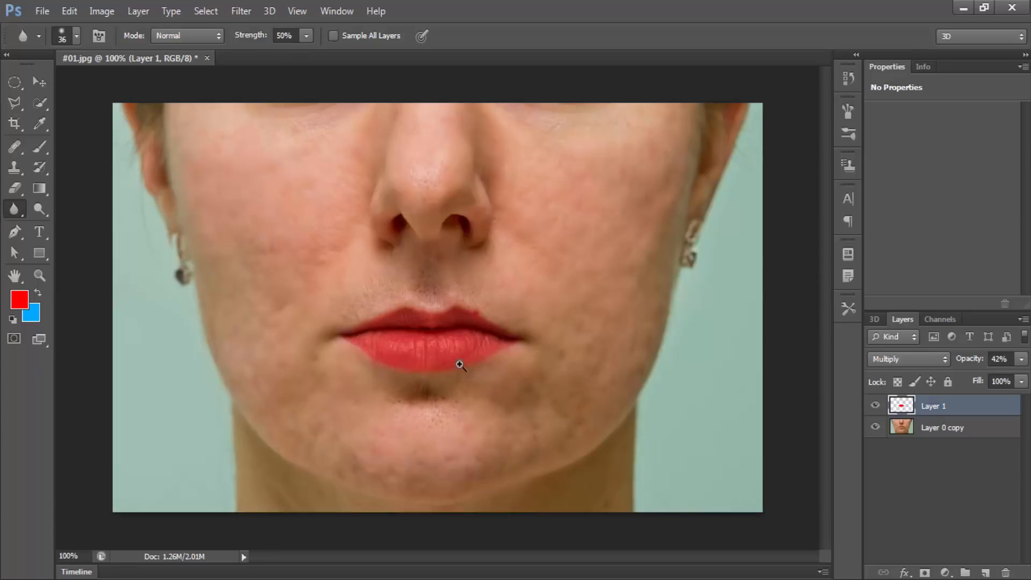
- Reduce the Blur brush to 23 px and blur the remaining hard edges along the upper and lower lips
drag(465, 357, 525, 356)
right_click(442, 215)
click(486, 251)
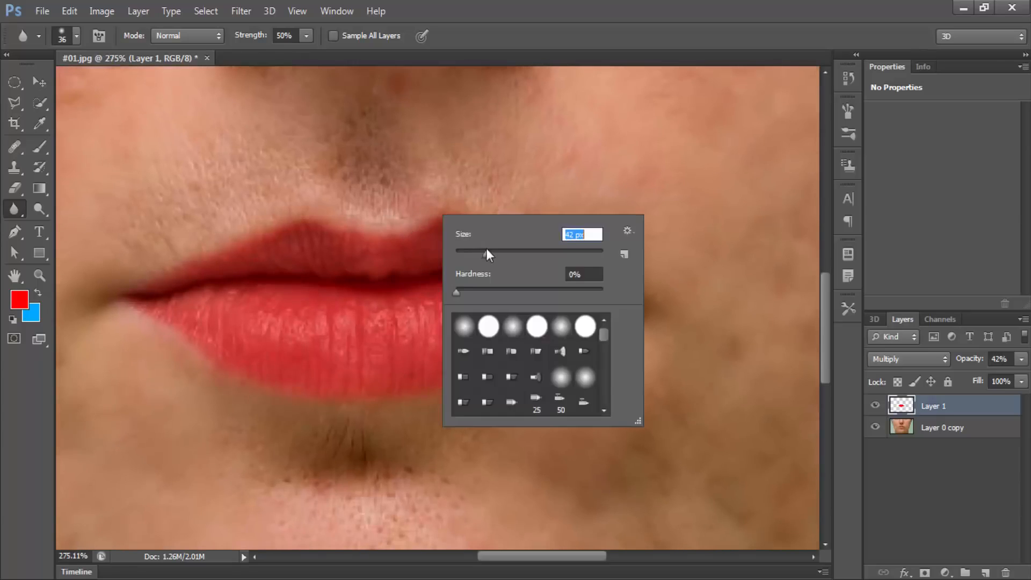
drag(486, 250, 472, 250)
click(445, 195)
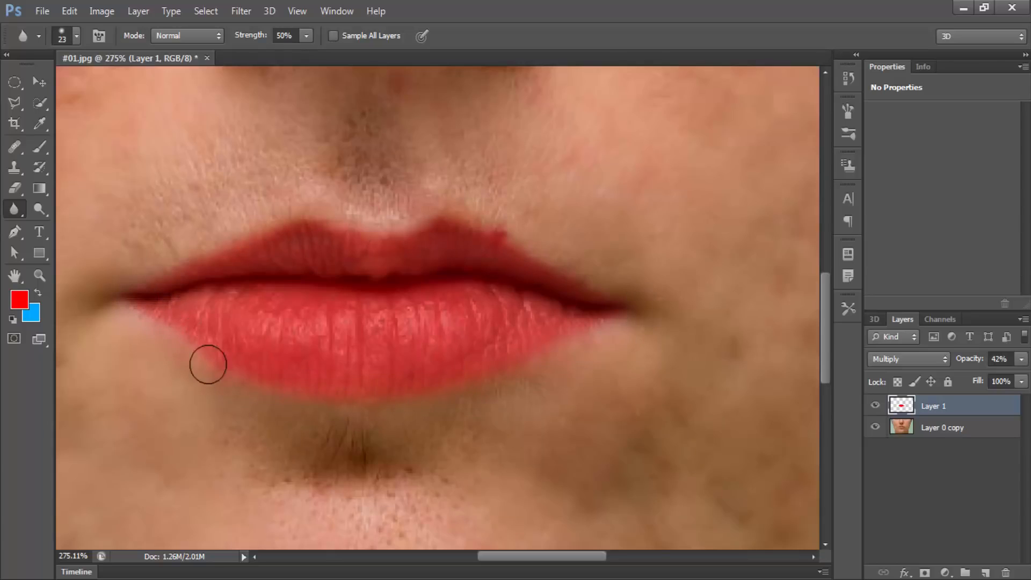
click(21, 208)
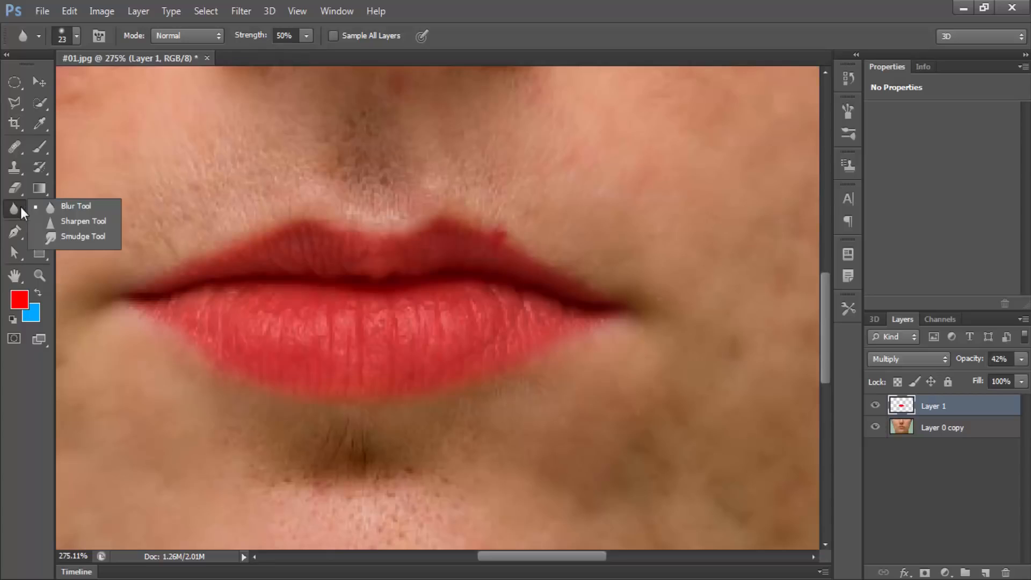
click(72, 207)
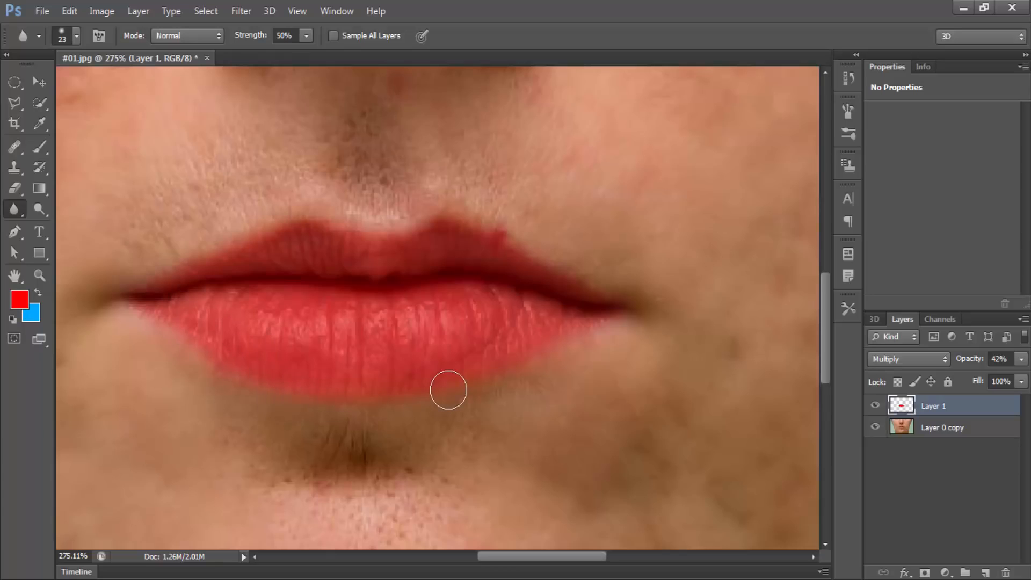
- Raise the lip colour layer's opacity to 63%
key(ctrl+1)
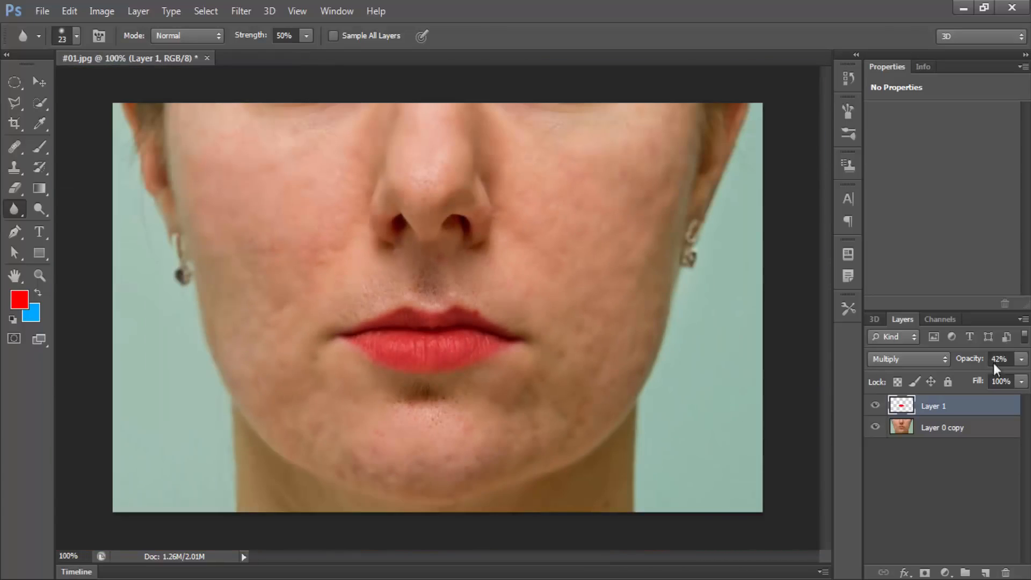
drag(969, 367, 992, 373)
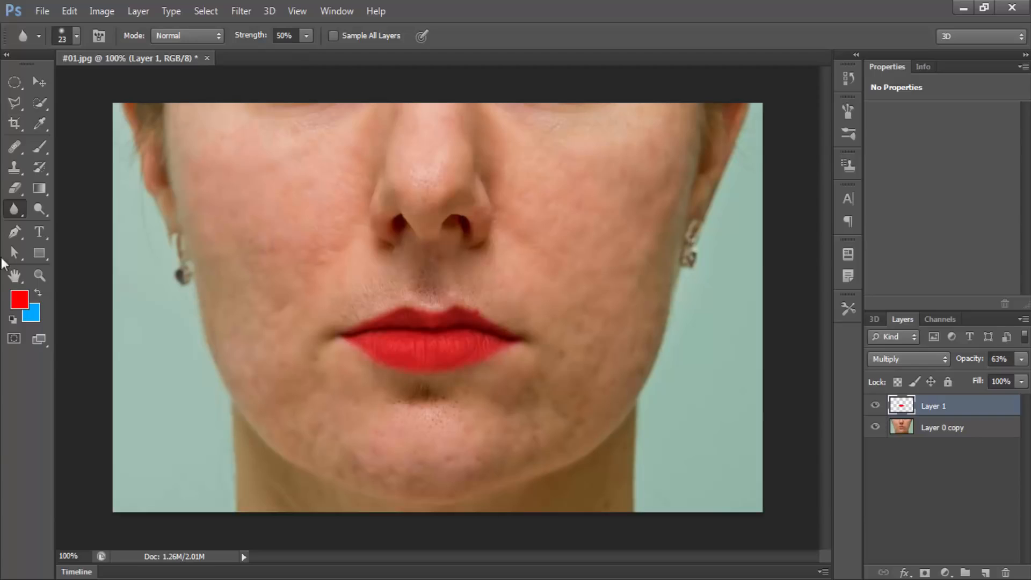
- Enlarge the Blur tool's brush to 121 px
right_click(14, 210)
click(60, 208)
right_click(400, 263)
click(495, 301)
click(552, 242)
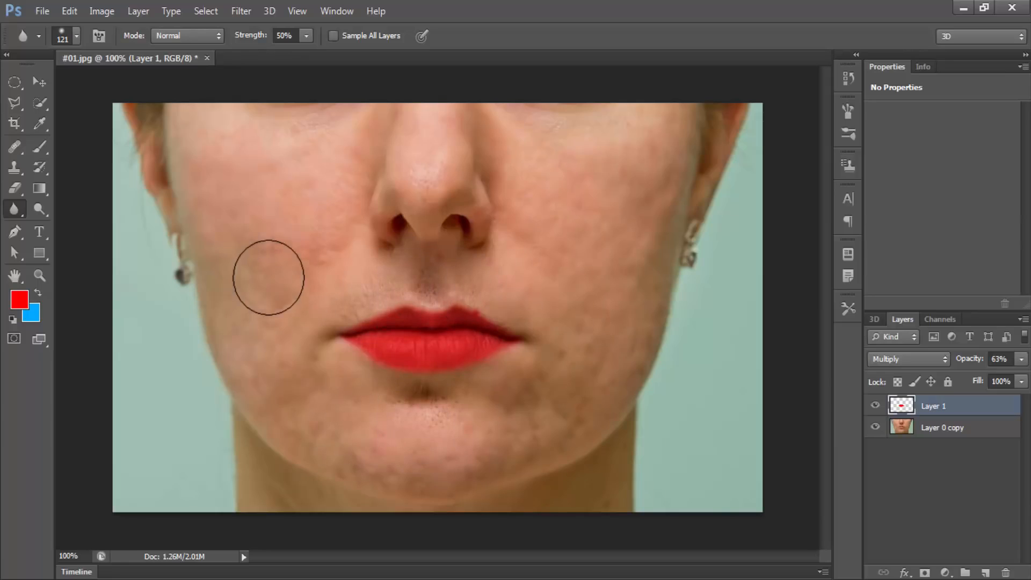
click(109, 14)
mouse_move(110, 51)
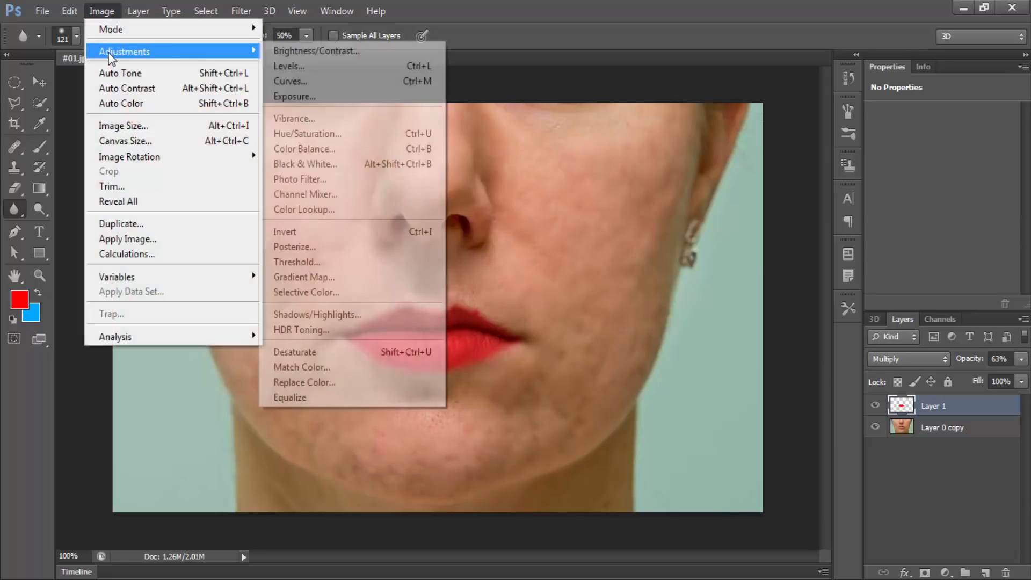
click(292, 82)
drag(725, 232, 725, 226)
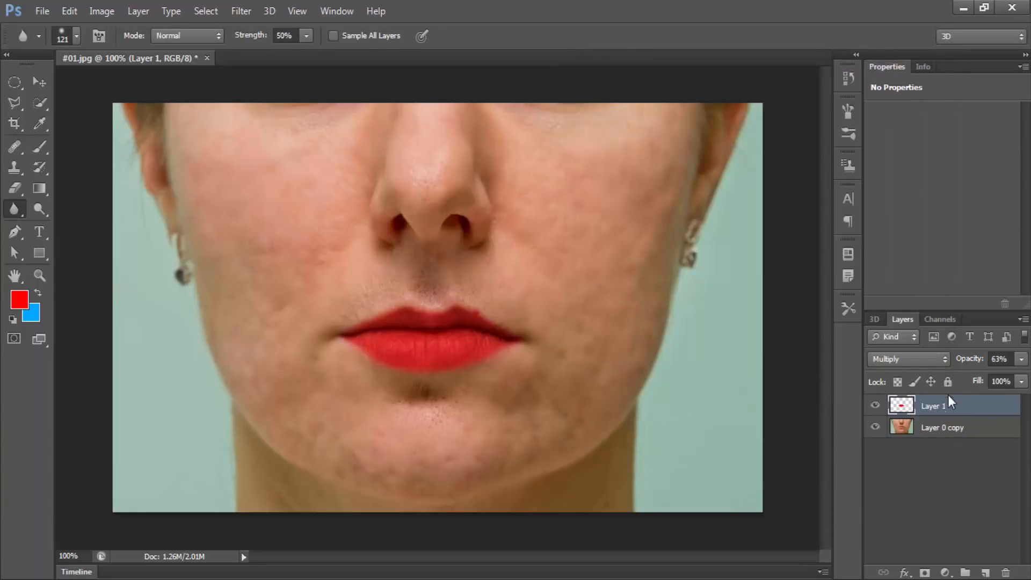
- Start a Curves adjustment on Layer 0 copy and lift the RGB midpoint to input 123, output 128
click(945, 427)
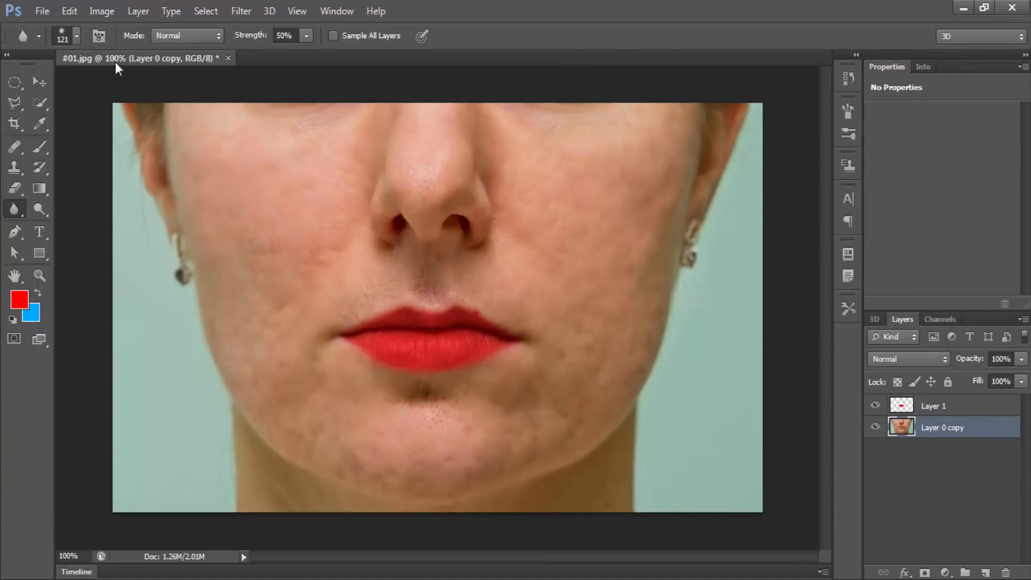
click(102, 11)
mouse_move(124, 51)
click(290, 81)
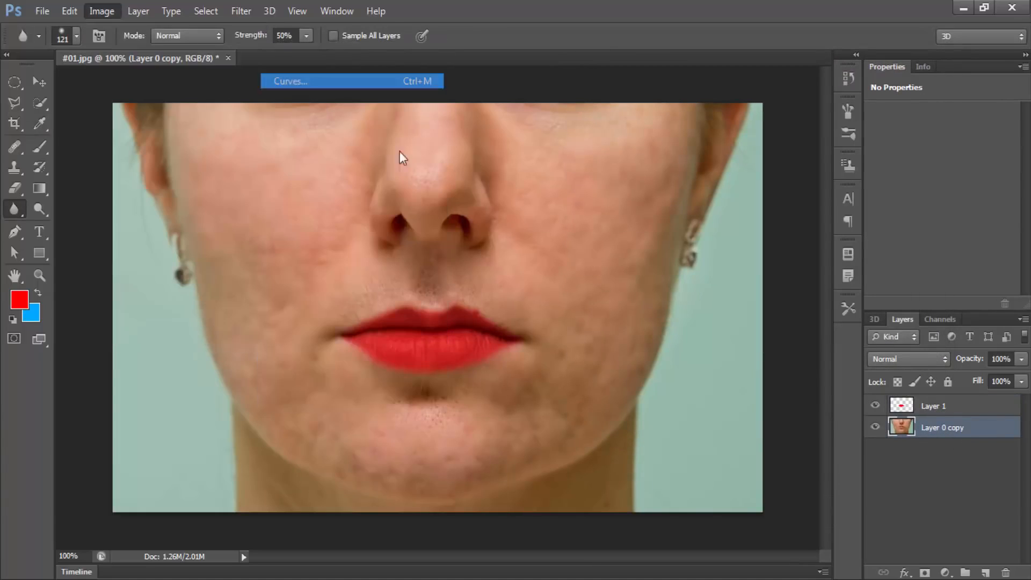
mouse_move(740, 229)
mouse_down()
mouse_move(732, 220)
mouse_move(747, 243)
mouse_move(736, 232)
mouse_up()
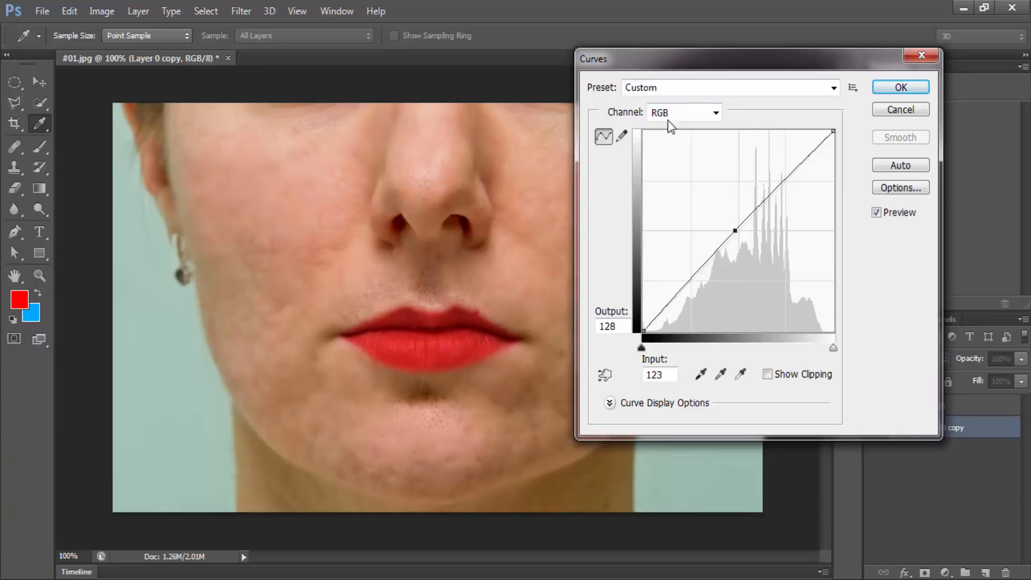
- Fine-tune the individual colour channel curves, set the RGB midpoint to input 118, output 130, and apply the Curves adjustment
click(690, 114)
click(670, 145)
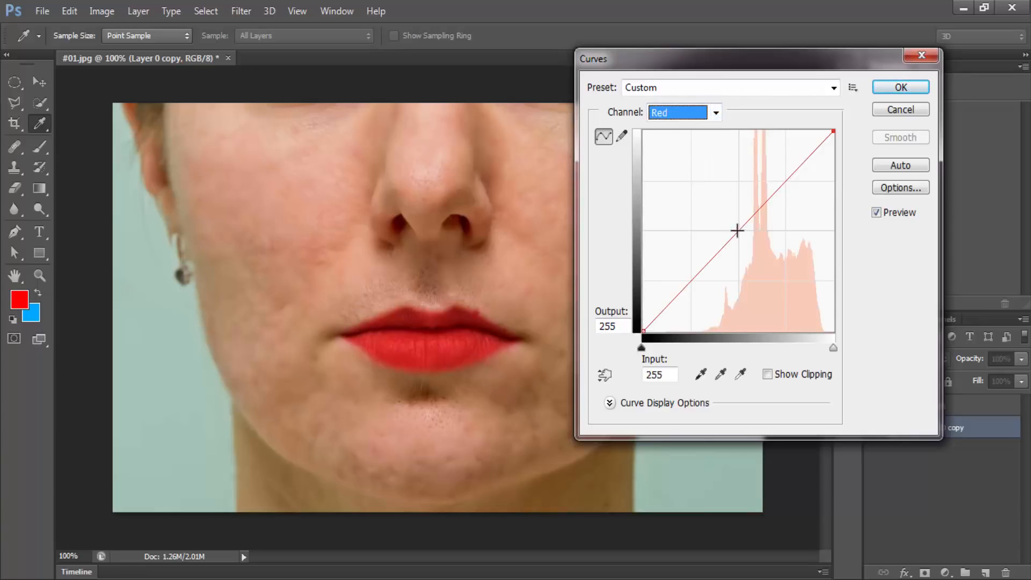
mouse_move(736, 230)
mouse_down()
mouse_move(727, 226)
mouse_move(746, 246)
mouse_move(702, 229)
mouse_move(726, 252)
mouse_move(706, 230)
mouse_move(727, 246)
mouse_move(731, 229)
mouse_up()
click(681, 116)
click(676, 155)
click(679, 115)
click(665, 168)
click(680, 112)
click(677, 128)
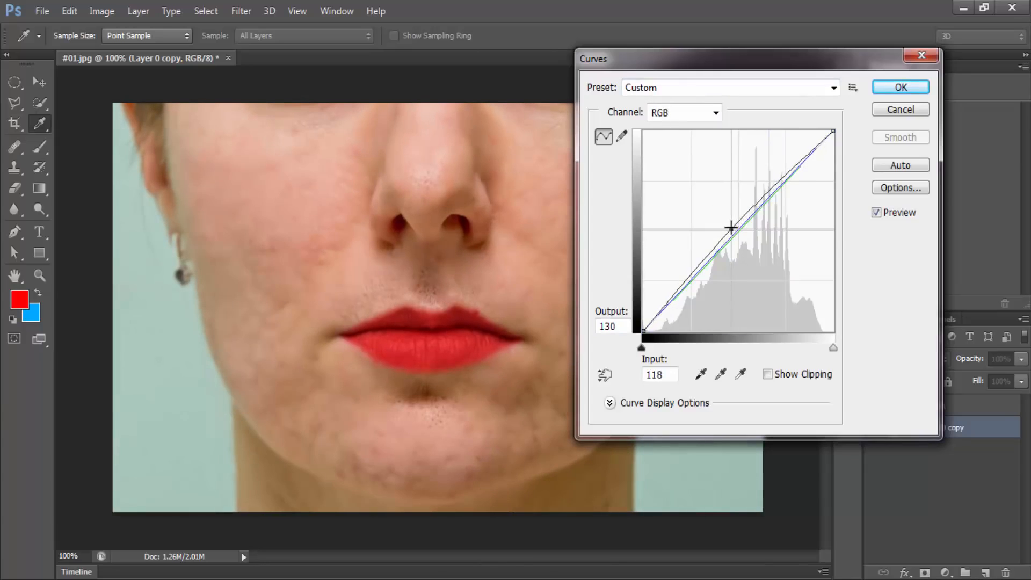
click(901, 87)
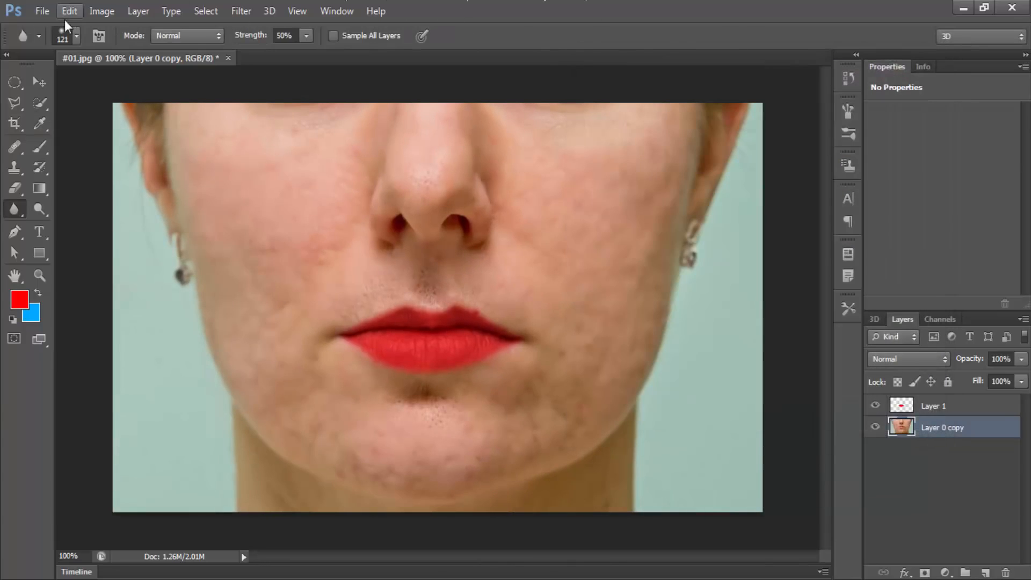
- Start a Levels adjustment on Layer 0 copy and set the midtones to 1.10, with white input and output at 255
click(101, 11)
mouse_move(115, 53)
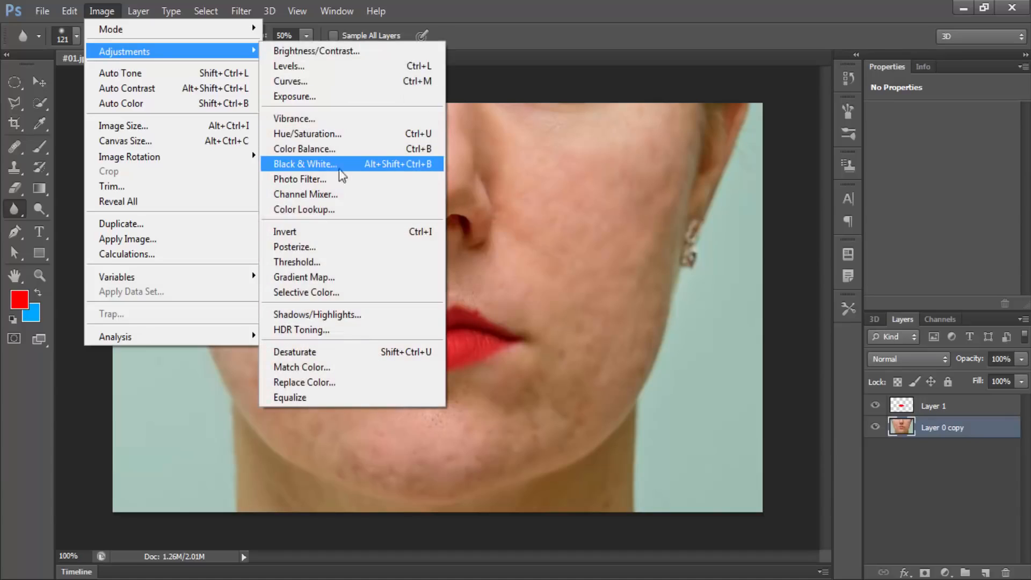
click(300, 68)
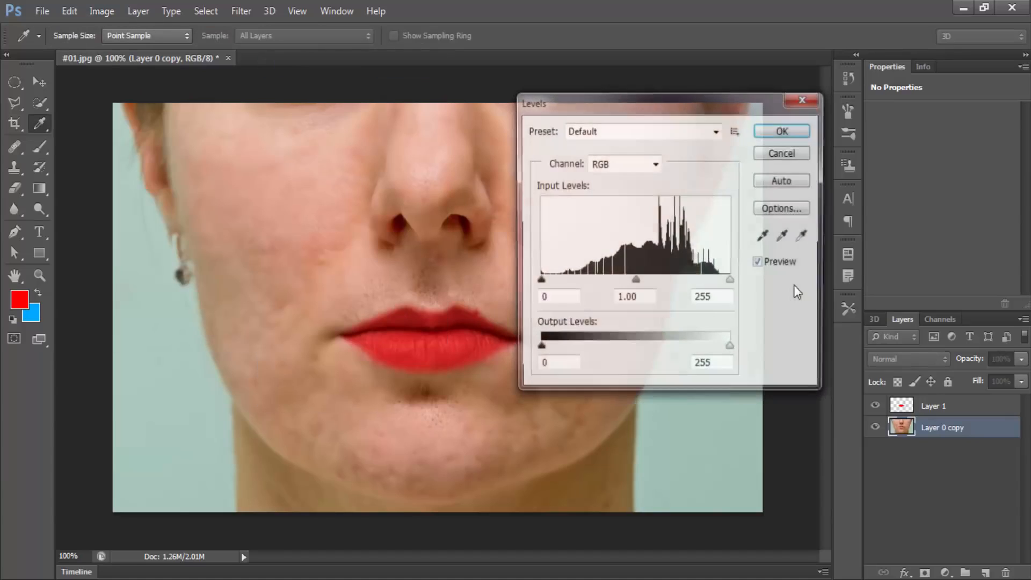
drag(621, 98, 708, 91)
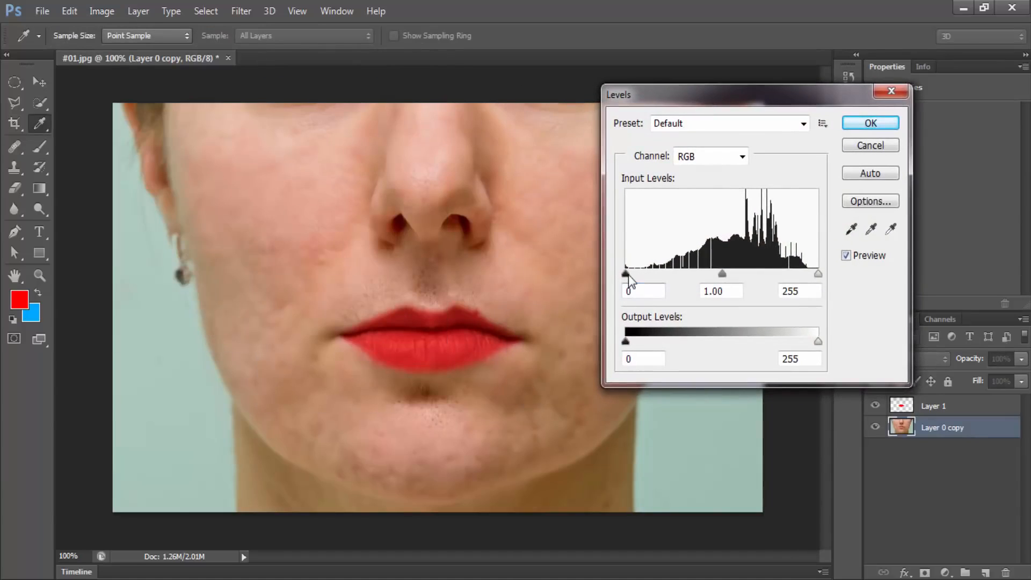
drag(638, 275, 556, 275)
mouse_move(718, 278)
mouse_down()
mouse_move(697, 280)
mouse_move(716, 282)
mouse_up()
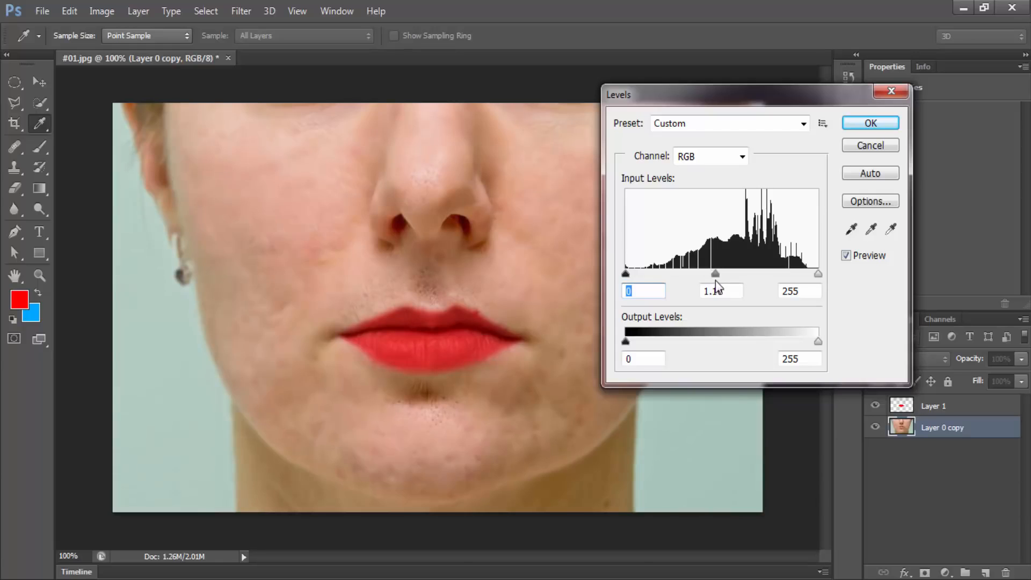
mouse_move(808, 276)
mouse_down()
mouse_move(795, 287)
mouse_move(819, 286)
mouse_up()
mouse_move(818, 342)
mouse_down()
mouse_move(732, 343)
mouse_move(817, 348)
mouse_move(778, 360)
mouse_move(836, 353)
mouse_up()
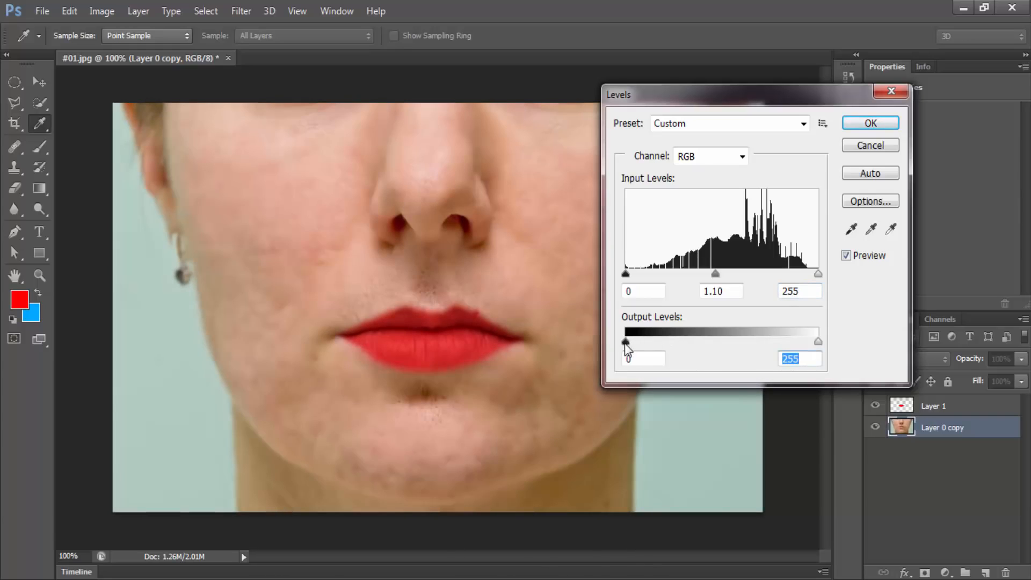
- Set the black input level to 12, brighten the midtones further beyond 1.23, and apply the Levels adjustment
mouse_move(624, 344)
mouse_down()
mouse_move(681, 342)
mouse_move(644, 342)
mouse_move(682, 326)
mouse_move(635, 346)
mouse_up()
double_click(634, 358)
click(710, 275)
drag(626, 274, 634, 276)
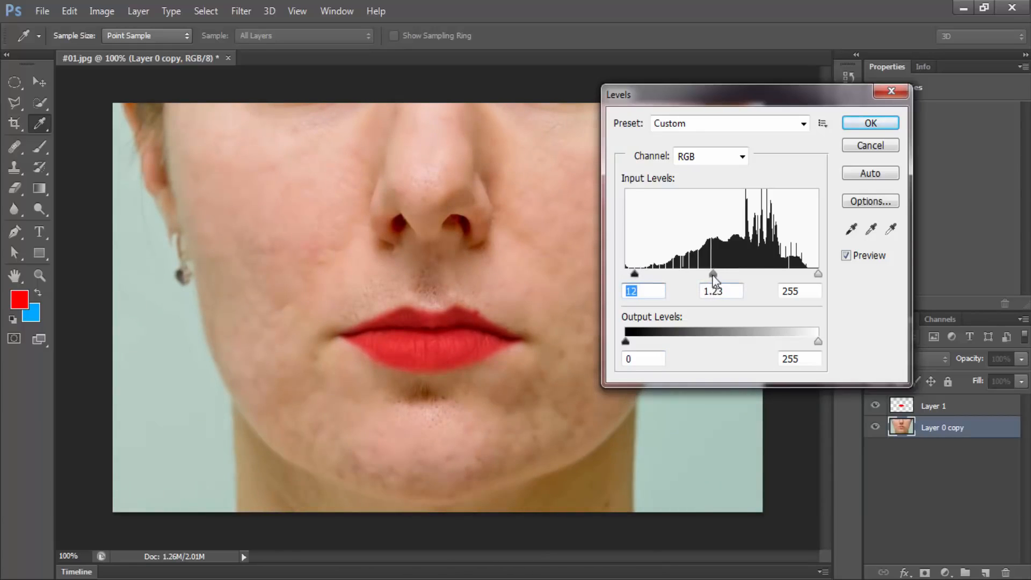
drag(712, 276, 708, 276)
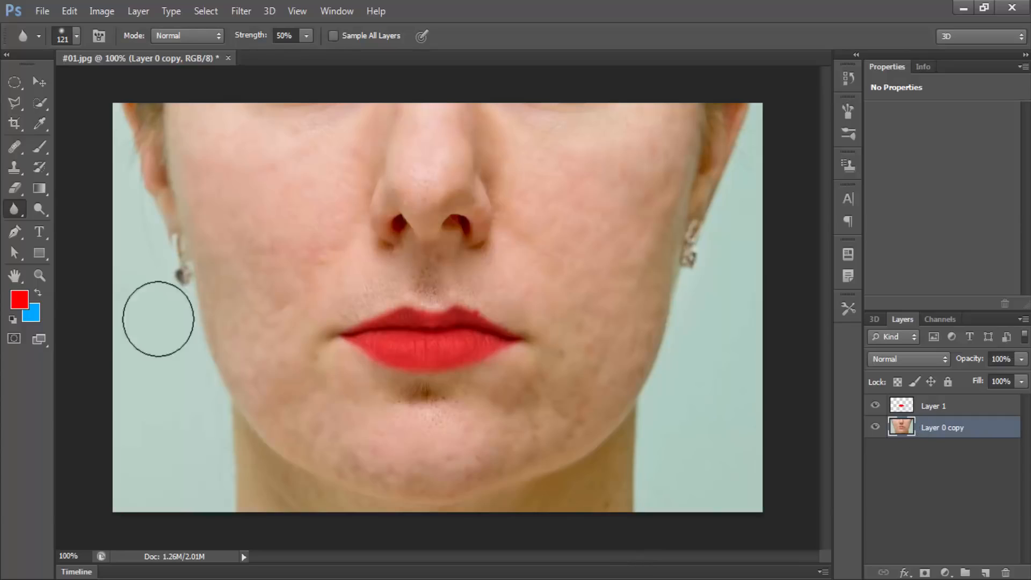
- Heal the blemishes on the left cheek beside the nose with a 40 px Content-Aware Spot Healing Brush
right_click(13, 147)
click(67, 143)
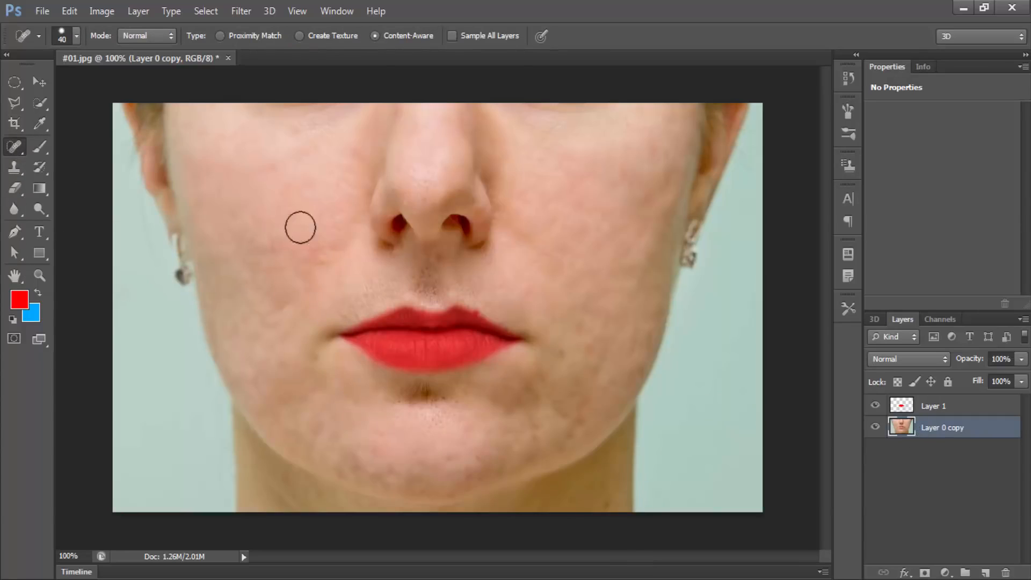
click(310, 225)
click(315, 254)
click(328, 235)
click(339, 217)
click(343, 198)
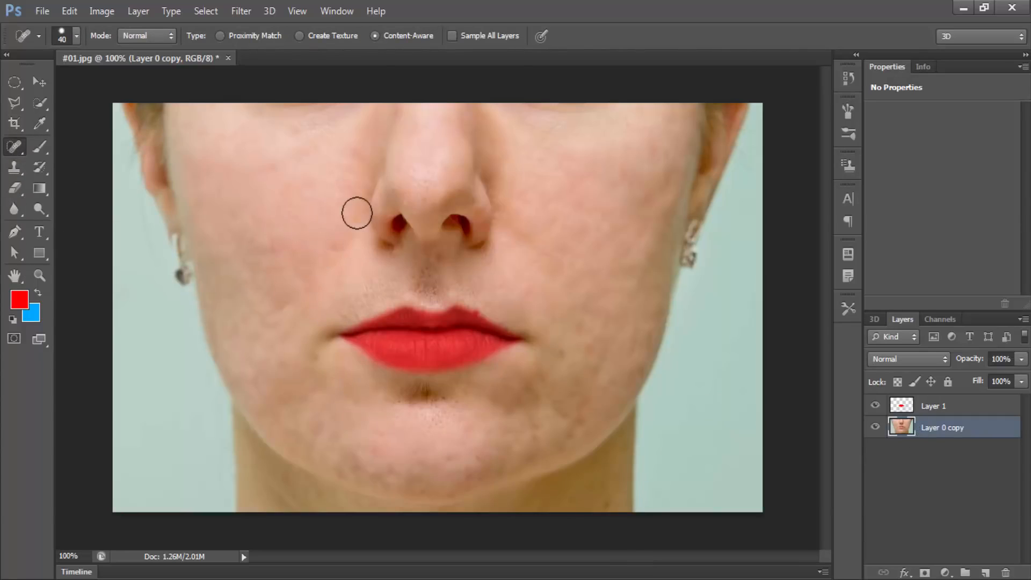
drag(356, 213, 344, 233)
click(335, 252)
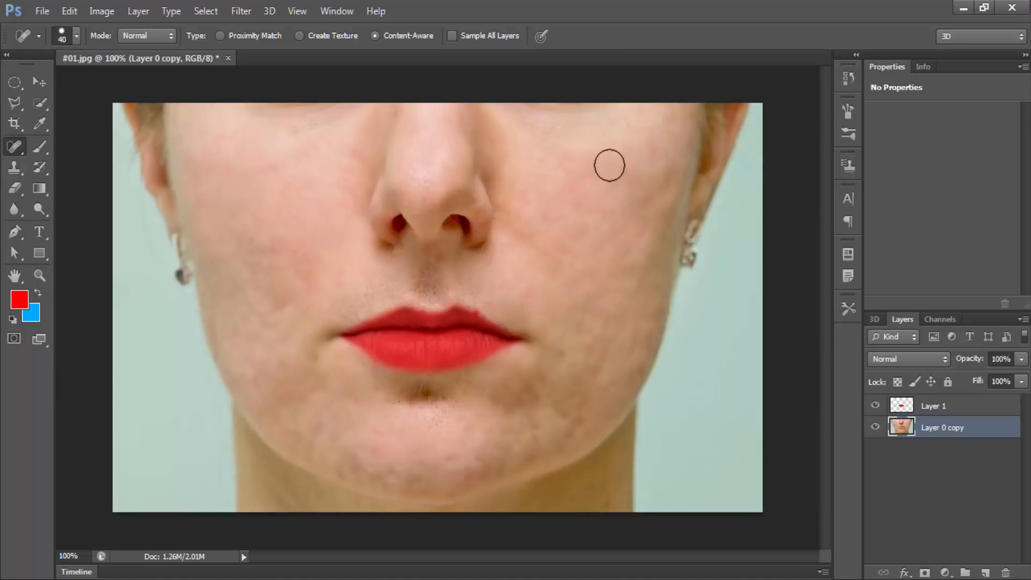
- Heal the remaining spots on the upper and lower right cheek with the Spot Healing Brush
click(617, 173)
click(657, 153)
click(593, 336)
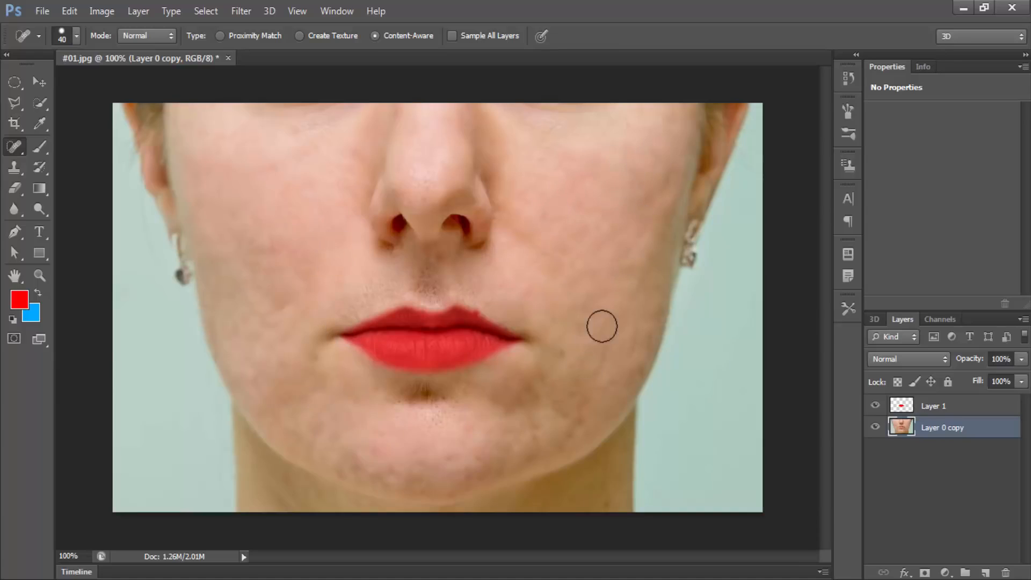
click(603, 325)
click(577, 342)
- Try to heal the blemishes below the lower lip and across the chin
click(524, 412)
click(504, 396)
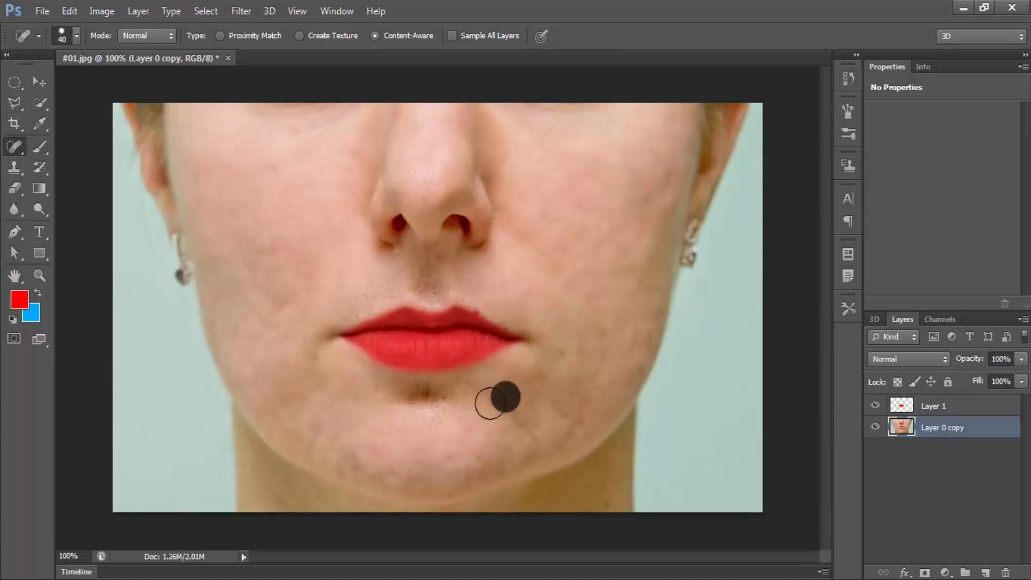
click(454, 412)
click(400, 424)
click(436, 425)
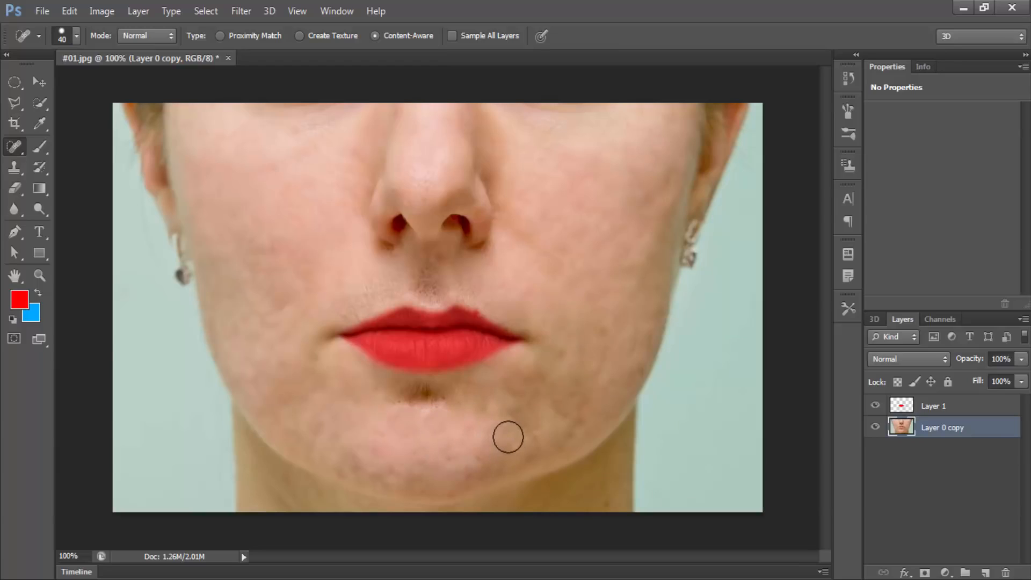
- Undo the last healing strokes on the chin
key(ctrl+alt+z)
key(ctrl+alt+z)
key(ctrl+alt+z)
key(ctrl+alt+z)
key(ctrl+alt+z)
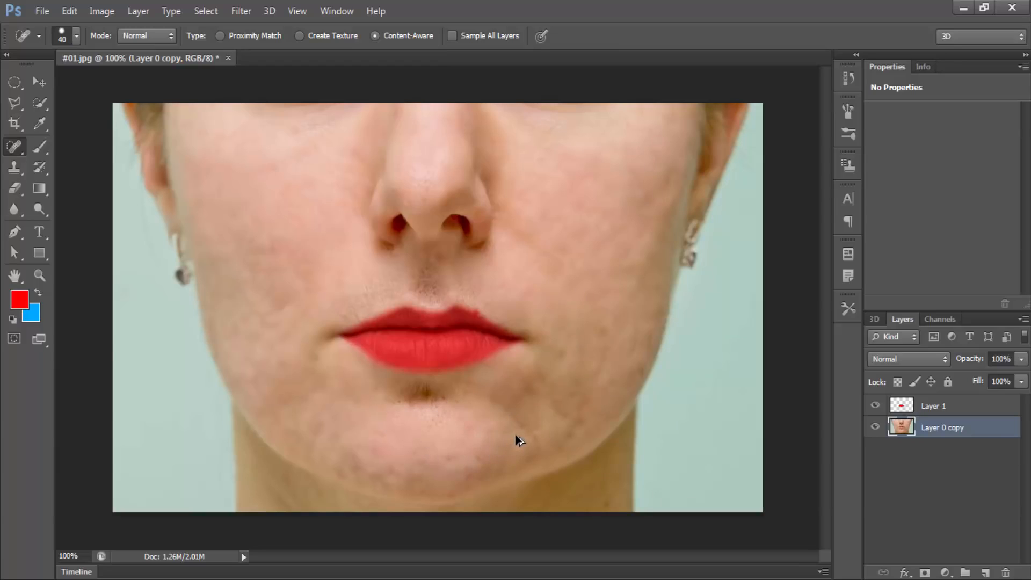
- Clone clean skin over the uneven patches on the right cheek with a 78 px Clone Stamp at 53% opacity
key(ctrl+minus)
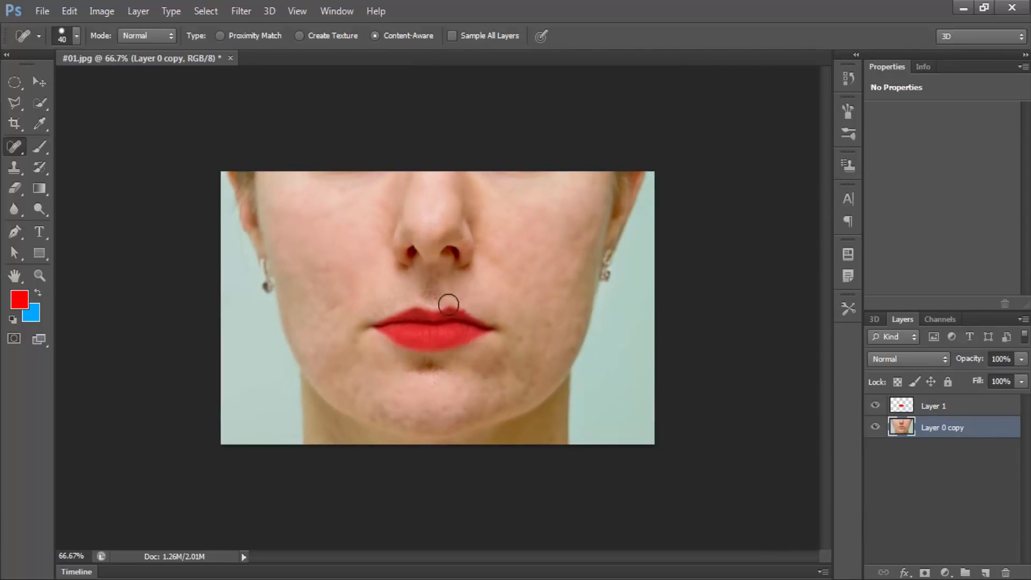
click(16, 167)
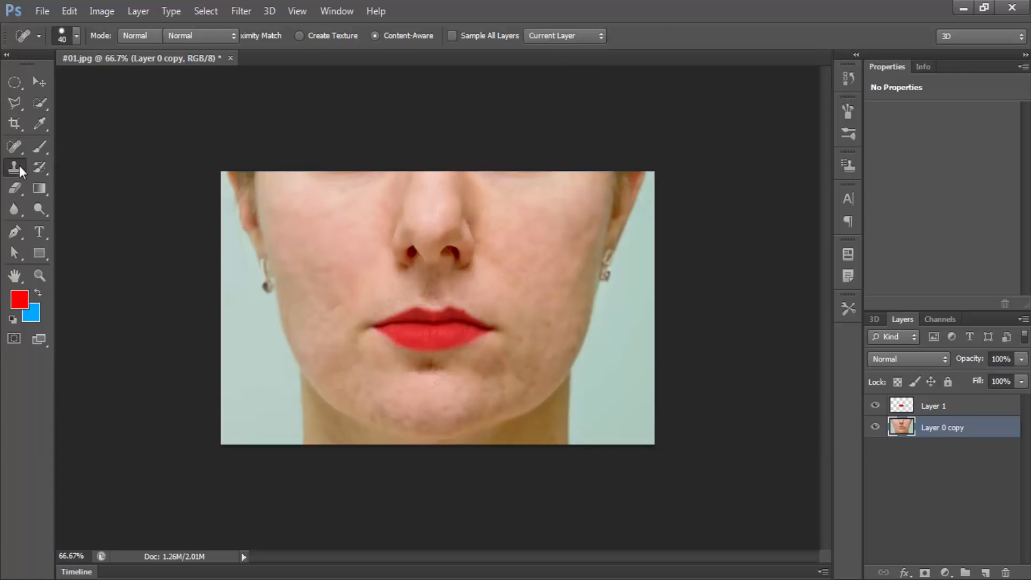
alt+click(554, 235)
drag(533, 257, 534, 262)
alt+click(555, 253)
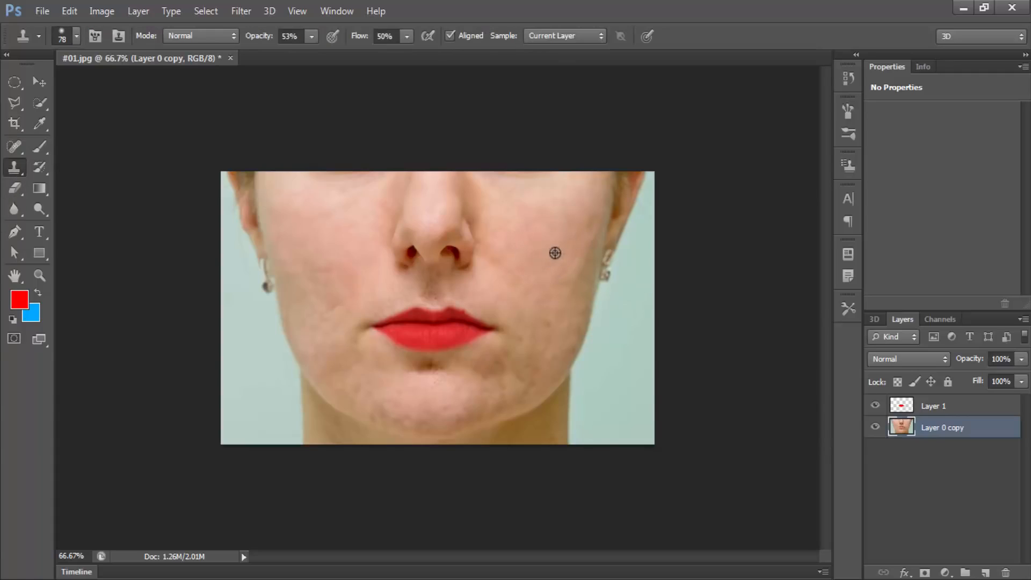
click(561, 283)
alt+click(563, 244)
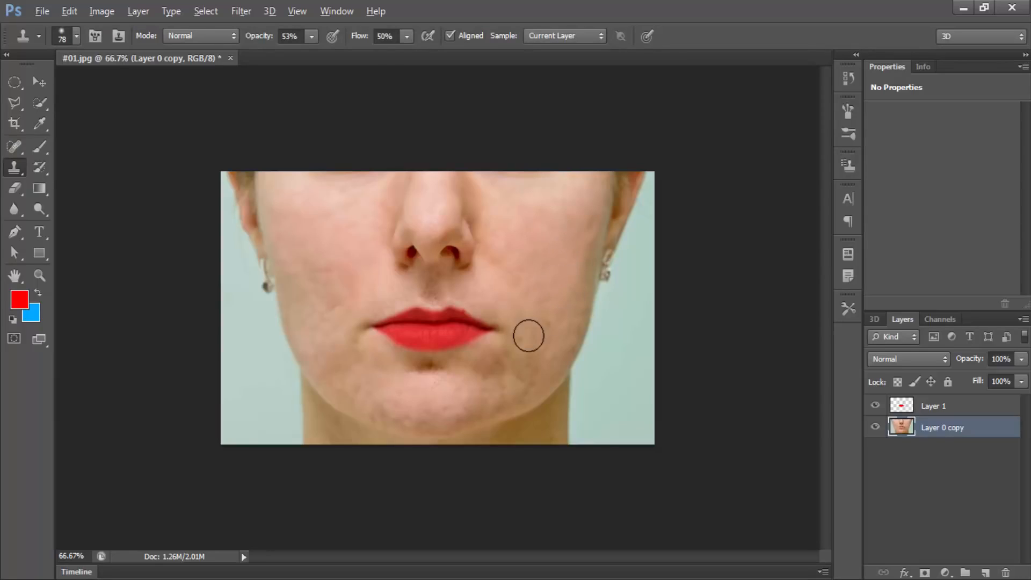
- Sample nearby clean skin and clone it over the uneven patches on the left cheek
alt+click(326, 276)
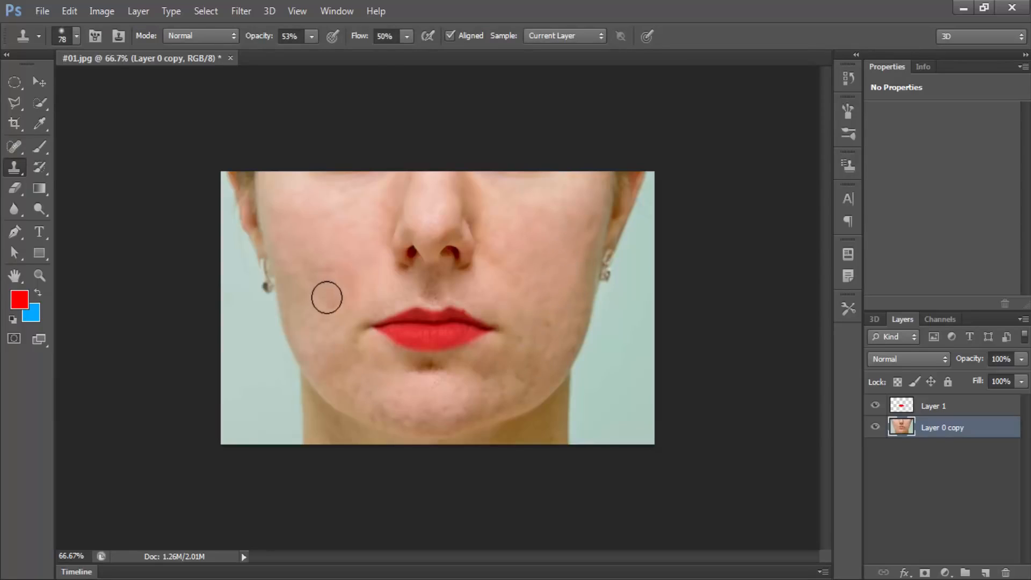
drag(326, 297, 324, 314)
alt+click(329, 251)
click(315, 270)
alt+click(345, 246)
click(336, 273)
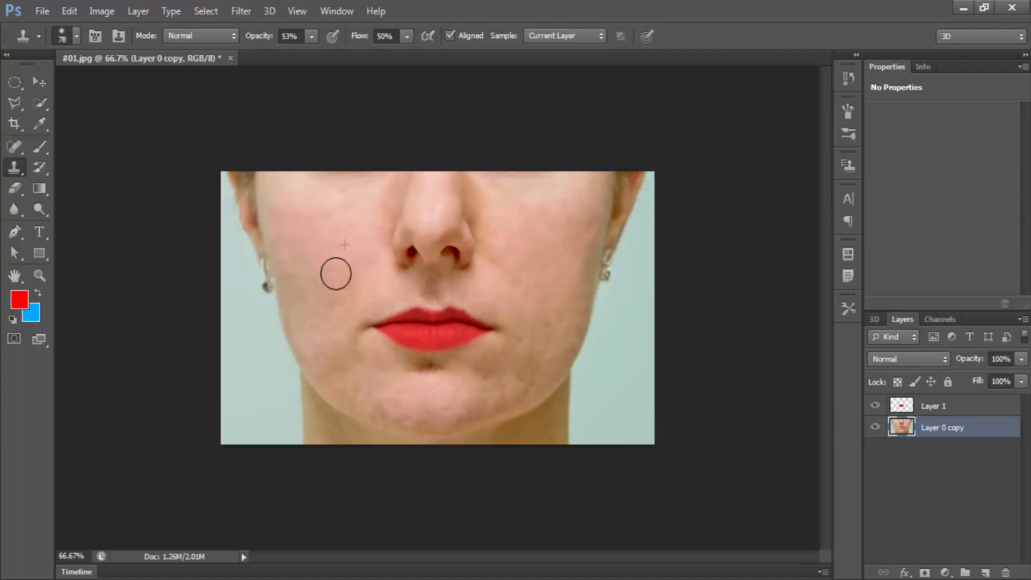
alt+click(338, 259)
click(324, 292)
- Compare the retouched portrait with the original #01.jpg snapshot by switching repeatedly between the two states
click(847, 78)
click(738, 86)
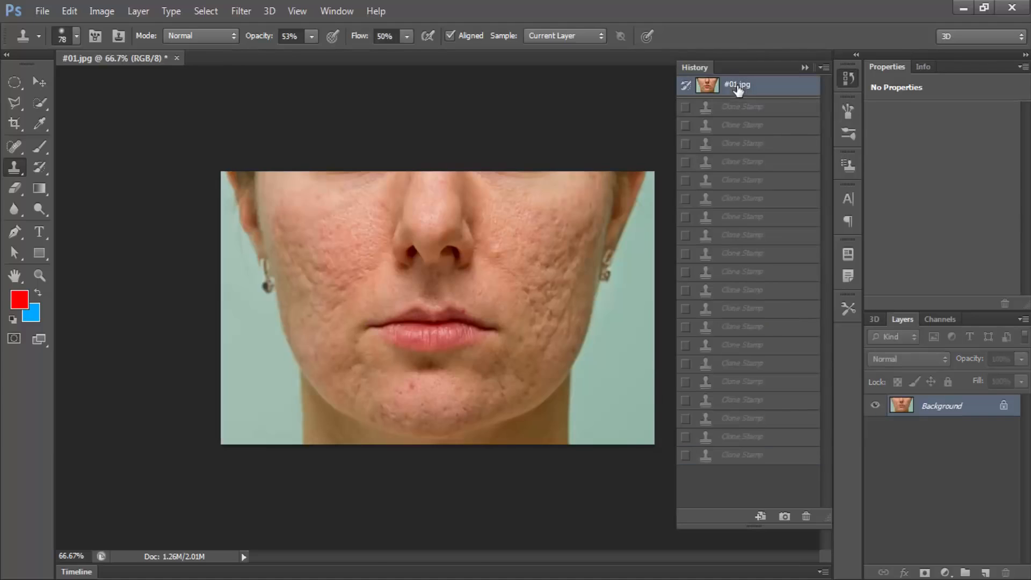
click(848, 79)
key(ctrl+z)
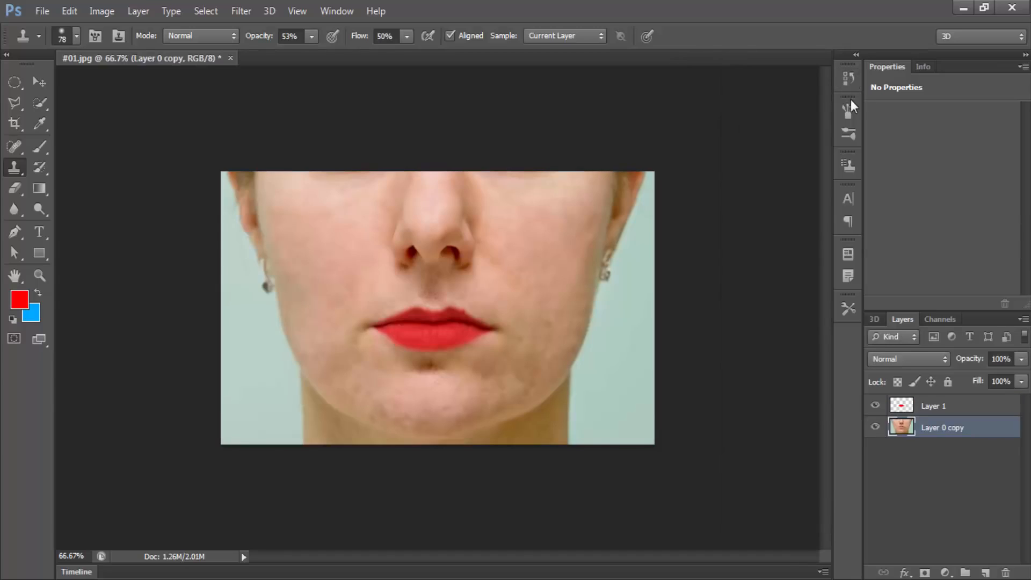
key(ctrl+z)
key(ctrl+z)
key(ctrl+z)
key(ctrl+z)
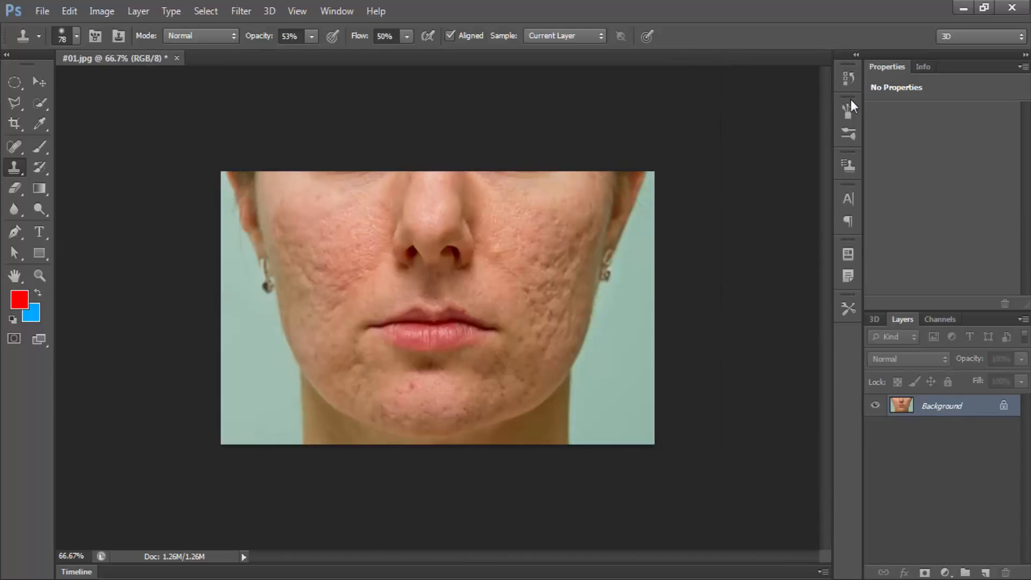
key(ctrl+z)
key(ctrl+z)
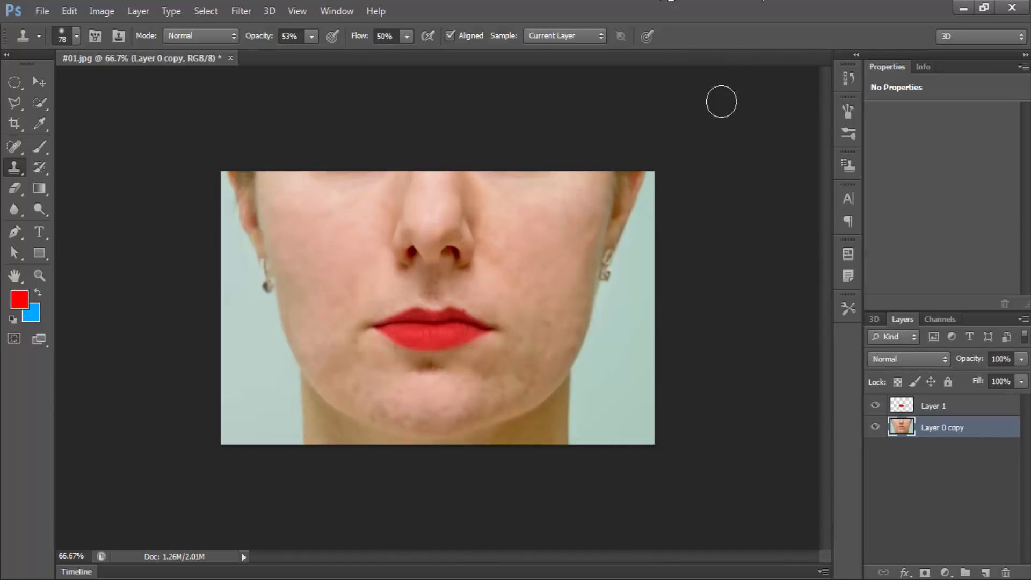
click(849, 78)
click(848, 79)
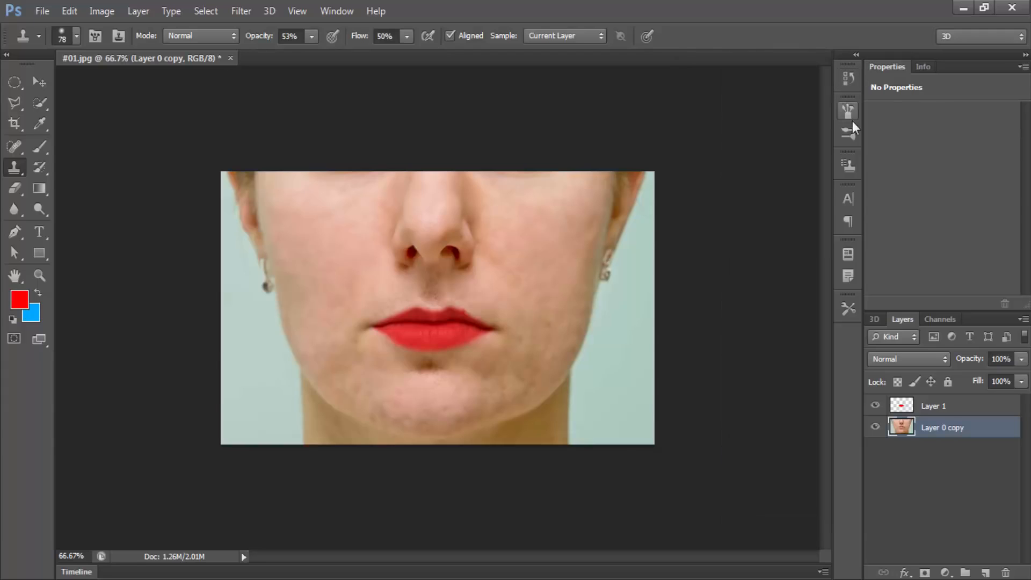
- Save a copy of the retouched portrait to the Desktop as a Baseline ("Standard") JPEG with raised quality
key(ctrl+shift+s)
click(607, 336)
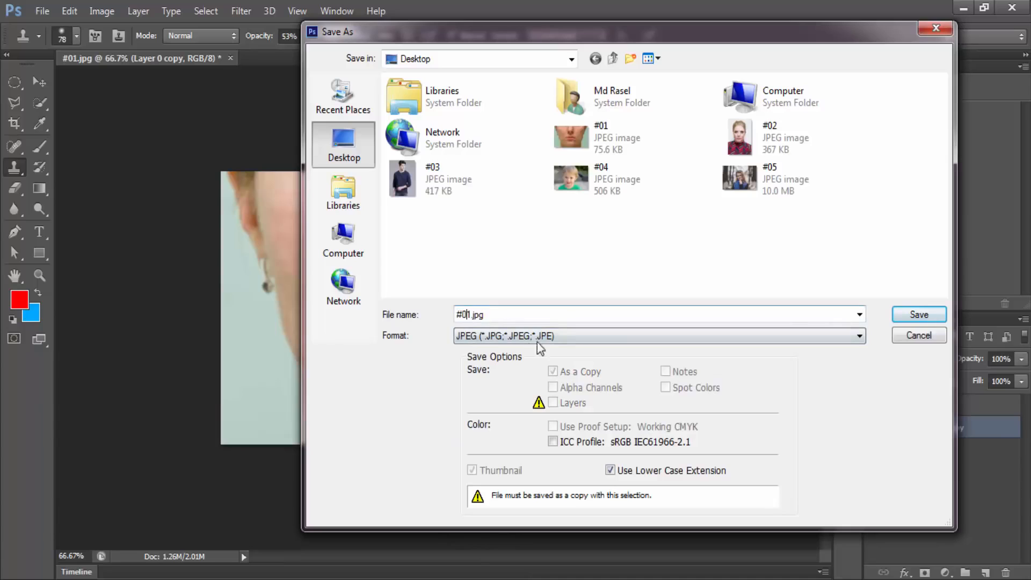
key(Return)
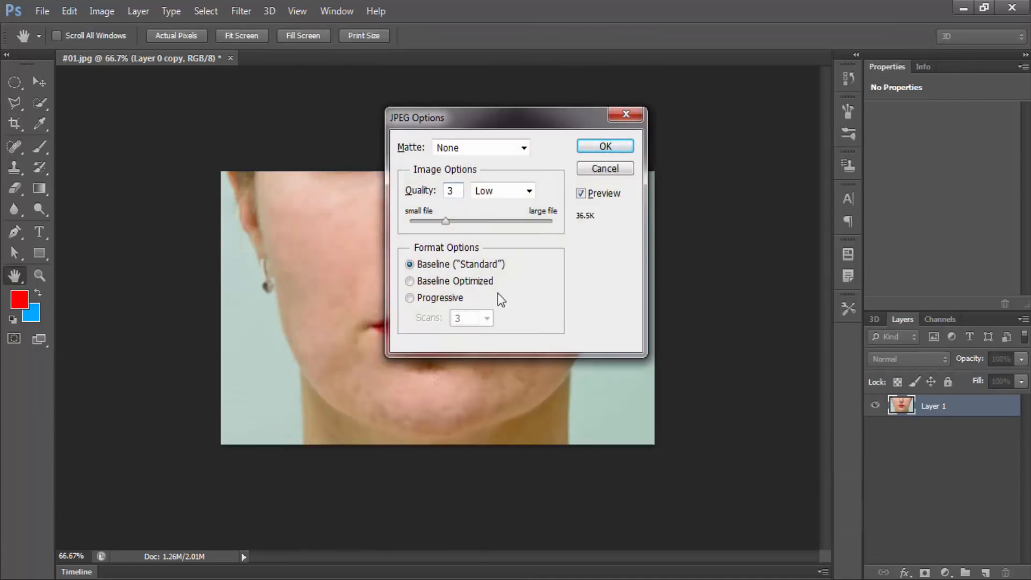
drag(543, 227, 557, 224)
click(605, 147)
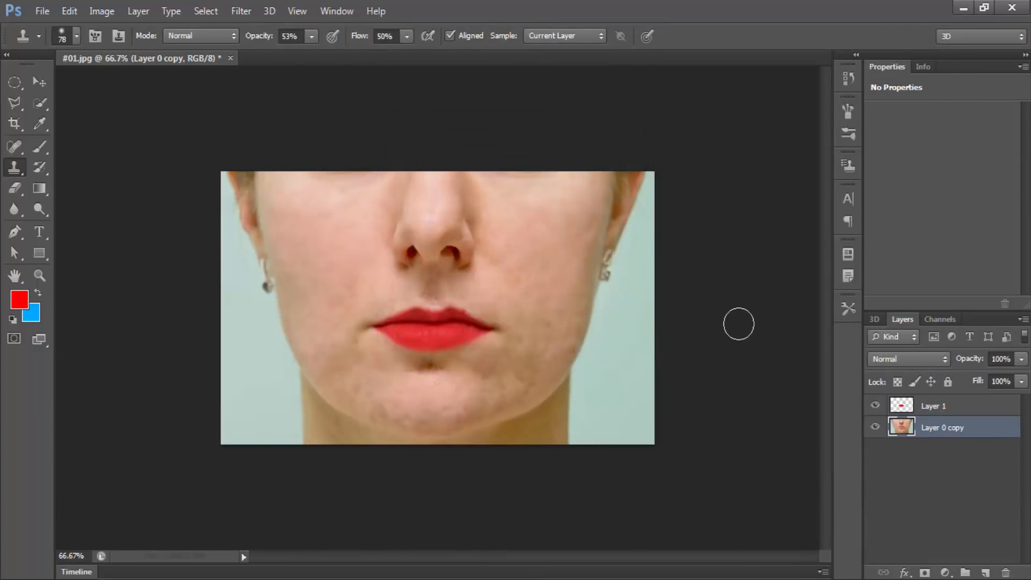
- Revert the portrait to its original #01.jpg history snapshot
click(843, 80)
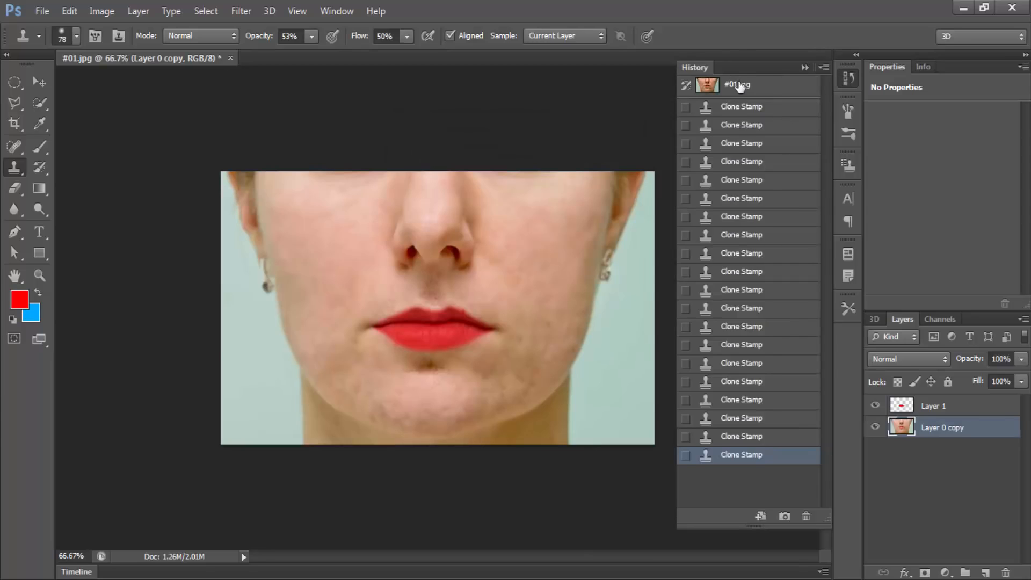
click(751, 82)
click(848, 78)
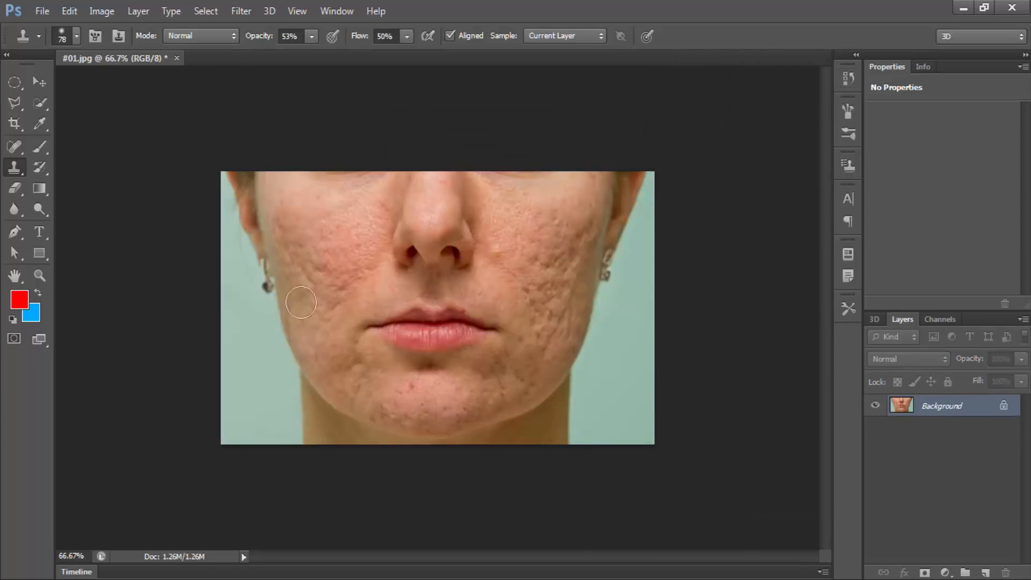
- Outline the blemished skin on the left cheek with a freehand lasso, copy it to a new layer and check the copy in isolation
key(l)
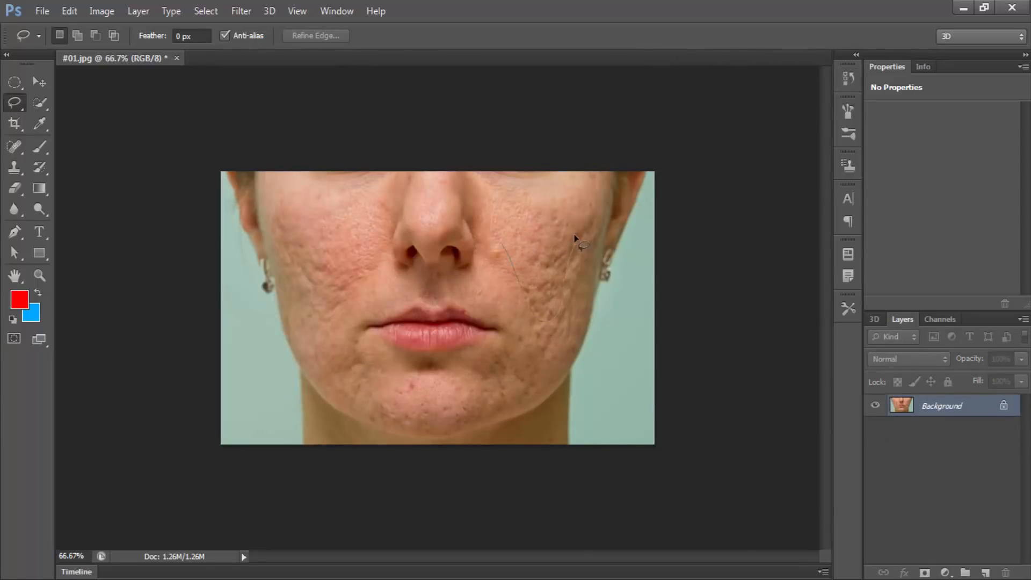
drag(517, 243, 504, 244)
click(365, 234)
mouse_move(338, 234)
mouse_down()
mouse_move(354, 282)
mouse_move(328, 331)
mouse_up()
drag(302, 217, 304, 215)
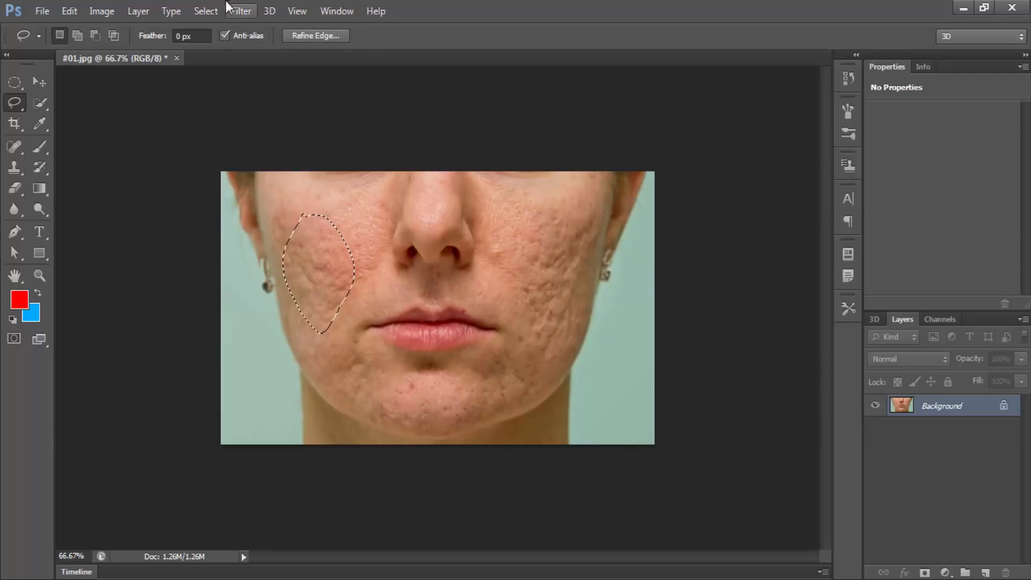
click(241, 11)
click(962, 511)
key(ctrl+j)
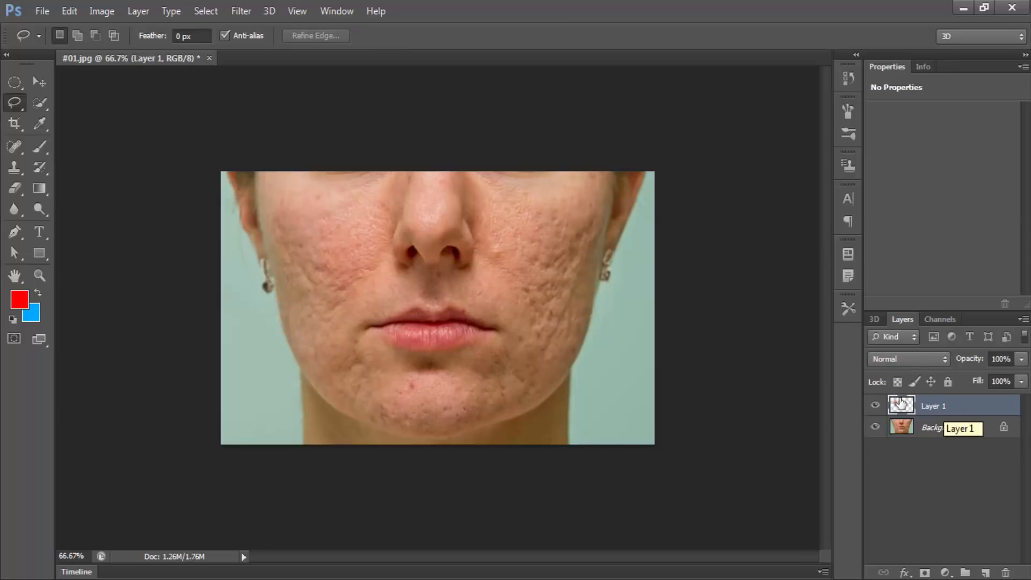
click(875, 427)
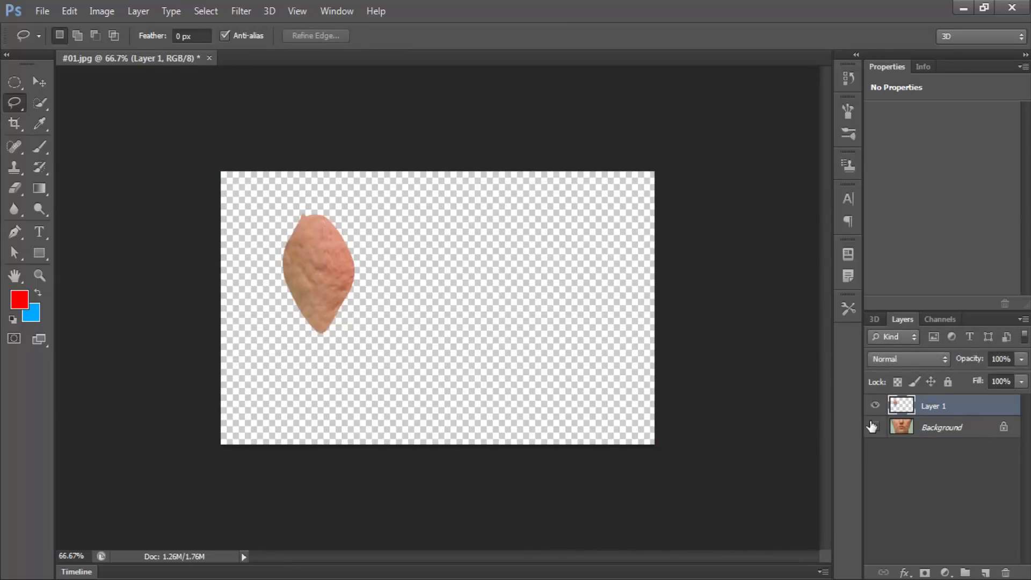
click(874, 427)
- Apply a Gaussian Blur with a 5.3-pixel radius to the copied cheek patch
click(253, 17)
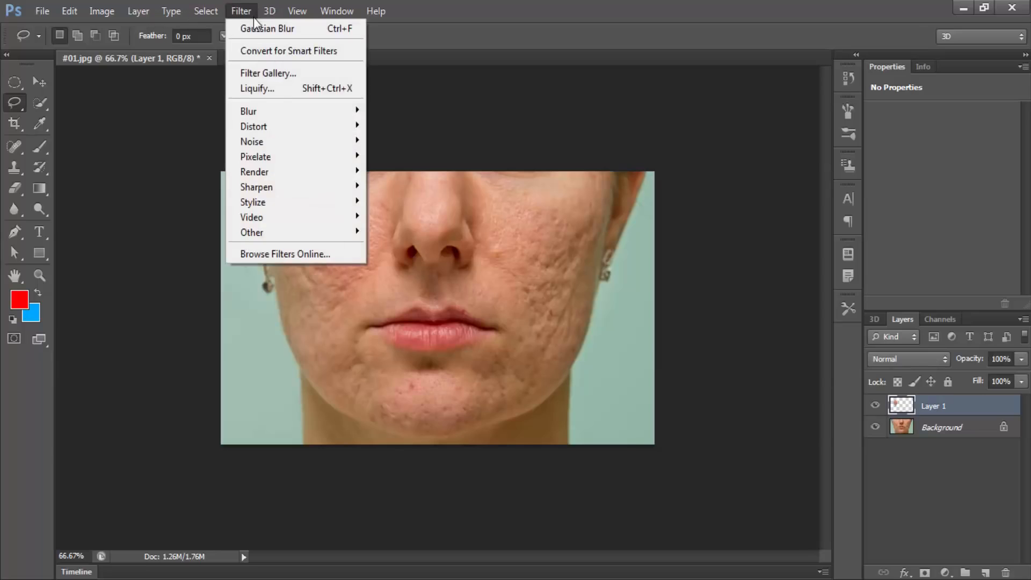
mouse_move(271, 114)
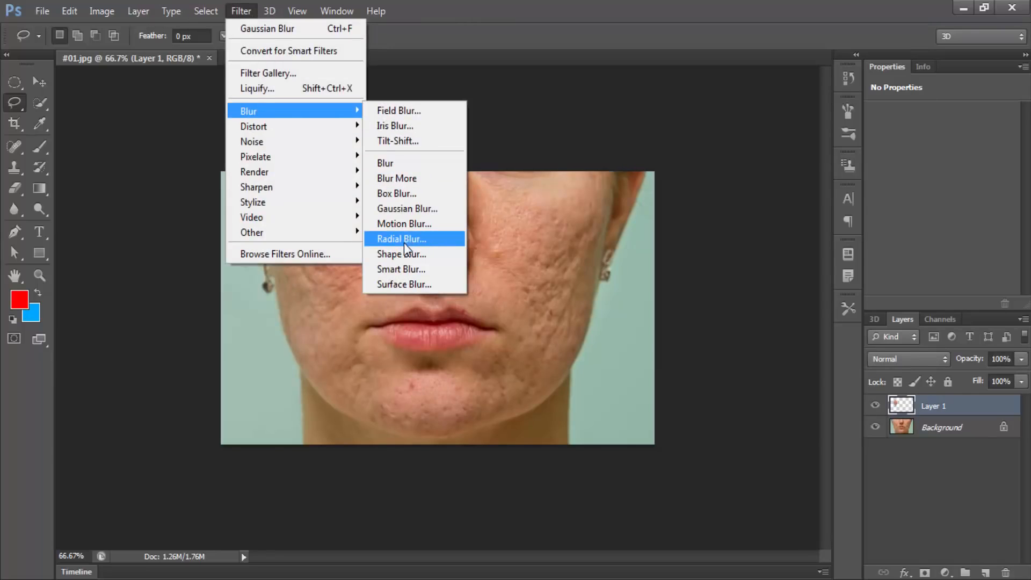
click(402, 208)
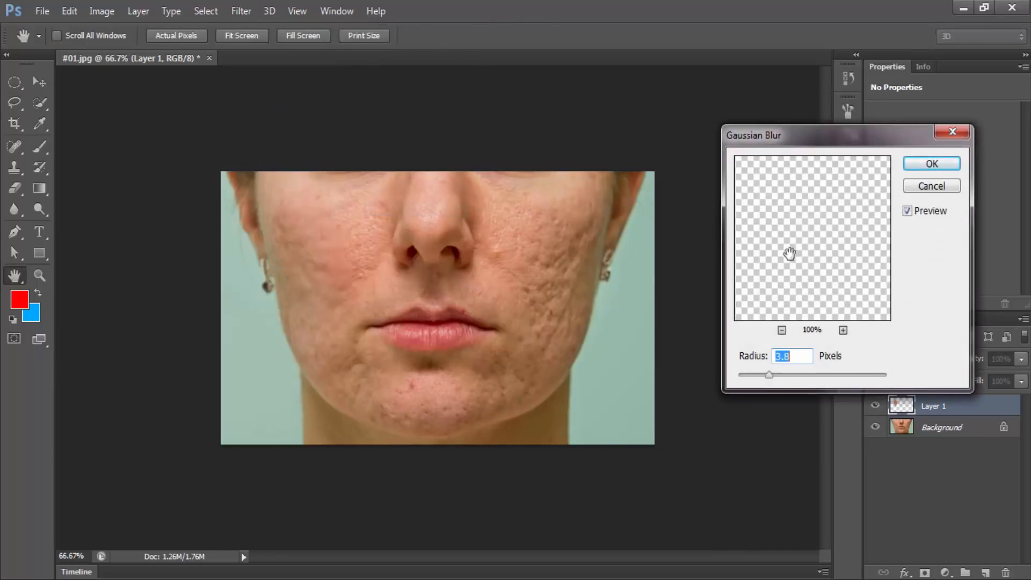
drag(790, 253, 838, 292)
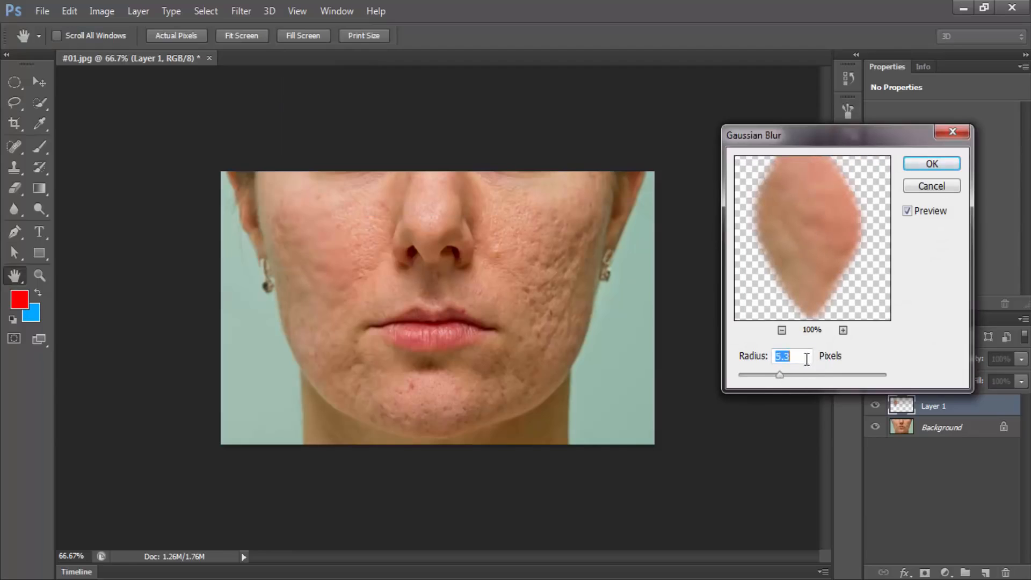
key(Return)
key(l)
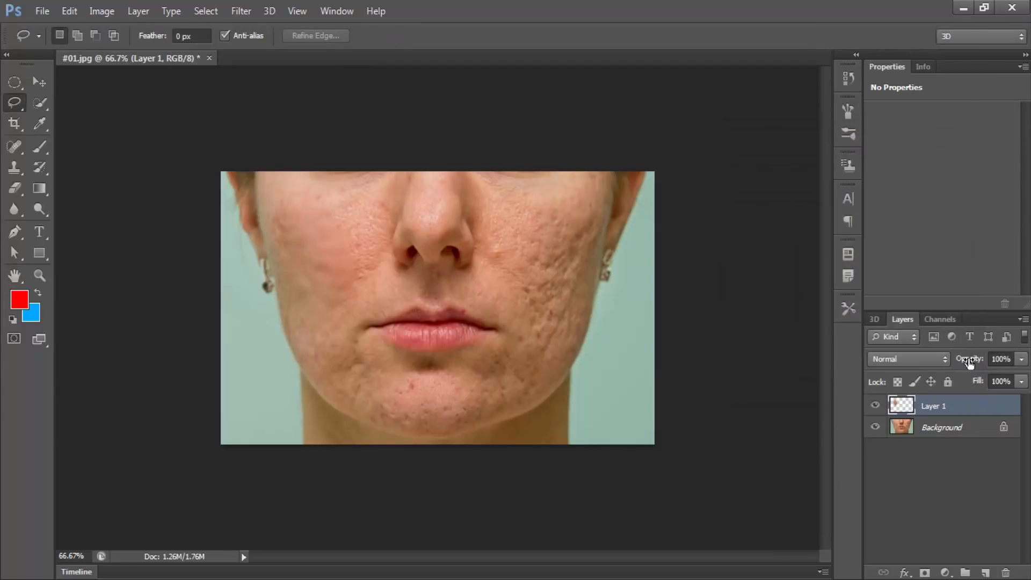
- Lower the cheek patch layer to 83% opacity and soften the patch with the Blur tool at 50% strength
drag(969, 362, 955, 364)
drag(365, 280, 358, 296)
key(ctrl+d)
click(14, 208)
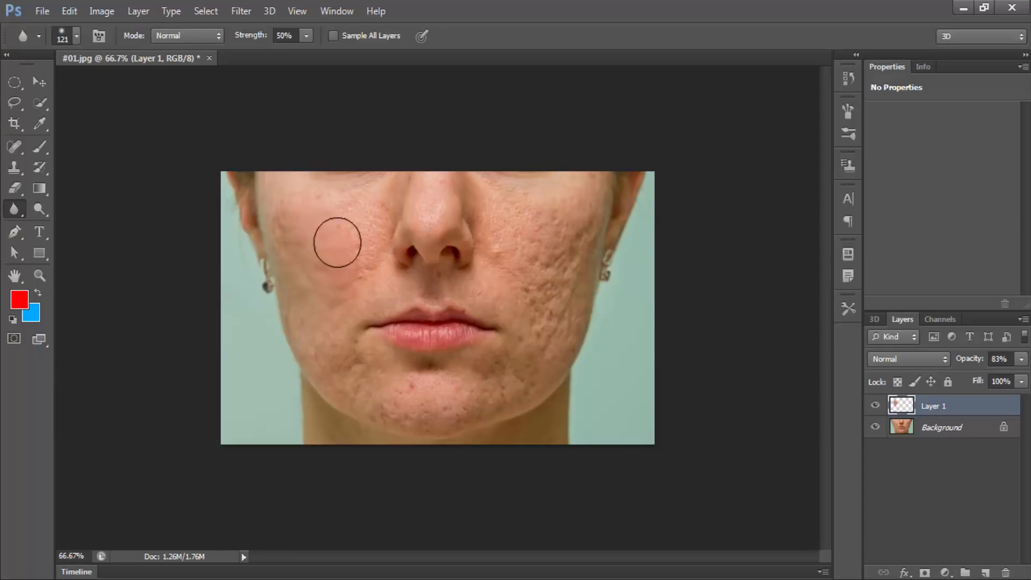
mouse_move(337, 242)
mouse_down()
mouse_move(349, 262)
mouse_move(326, 239)
mouse_move(298, 265)
mouse_move(298, 291)
mouse_move(301, 283)
mouse_move(327, 326)
mouse_move(346, 289)
mouse_move(377, 276)
mouse_move(336, 219)
mouse_move(344, 242)
mouse_move(351, 227)
mouse_move(370, 301)
mouse_up()
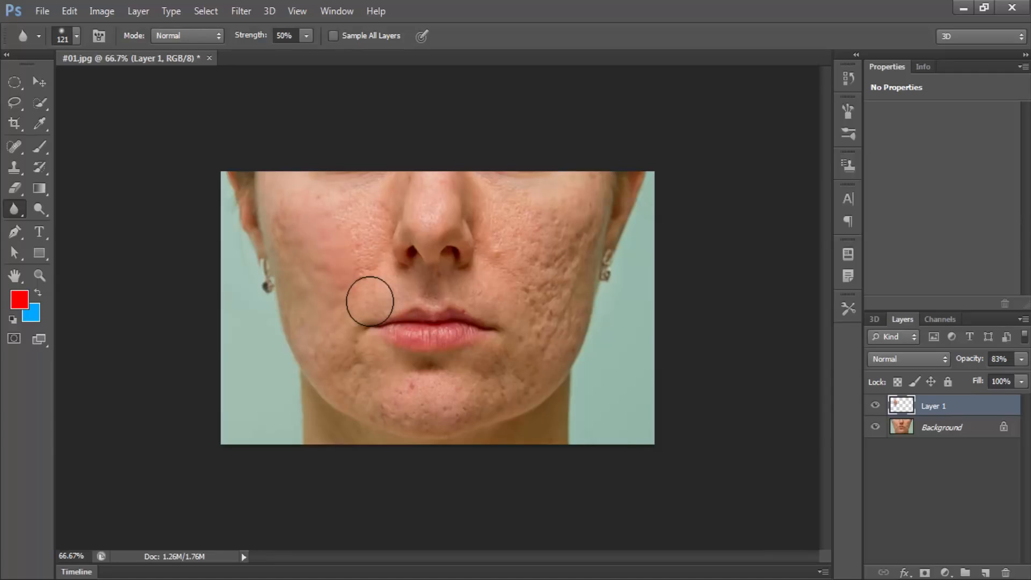
- Close the #01.jpg portrait without saving and open the #02 JPEG image from the Desktop
key(ctrl+w)
click(518, 232)
double_click(308, 218)
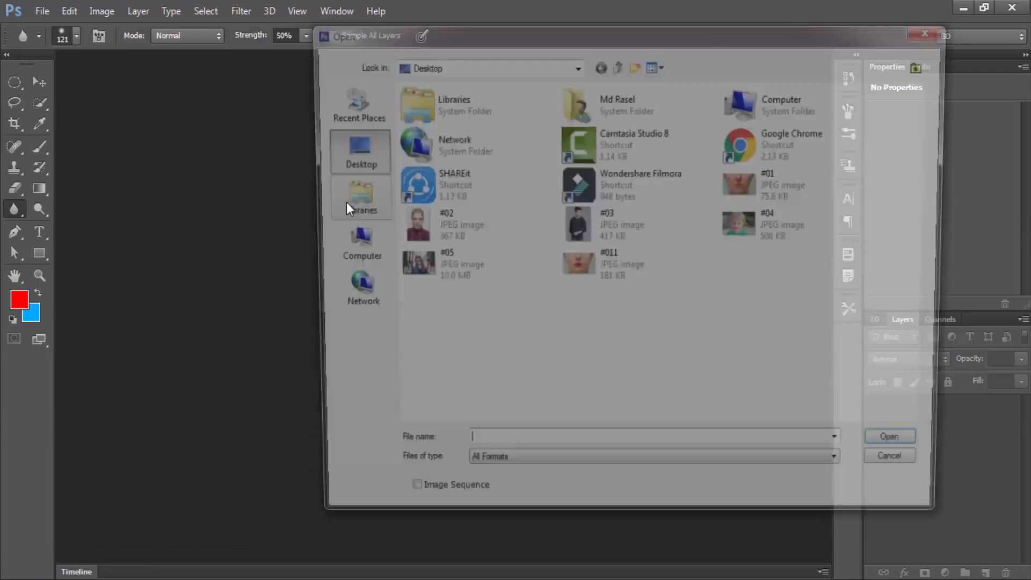
double_click(437, 220)
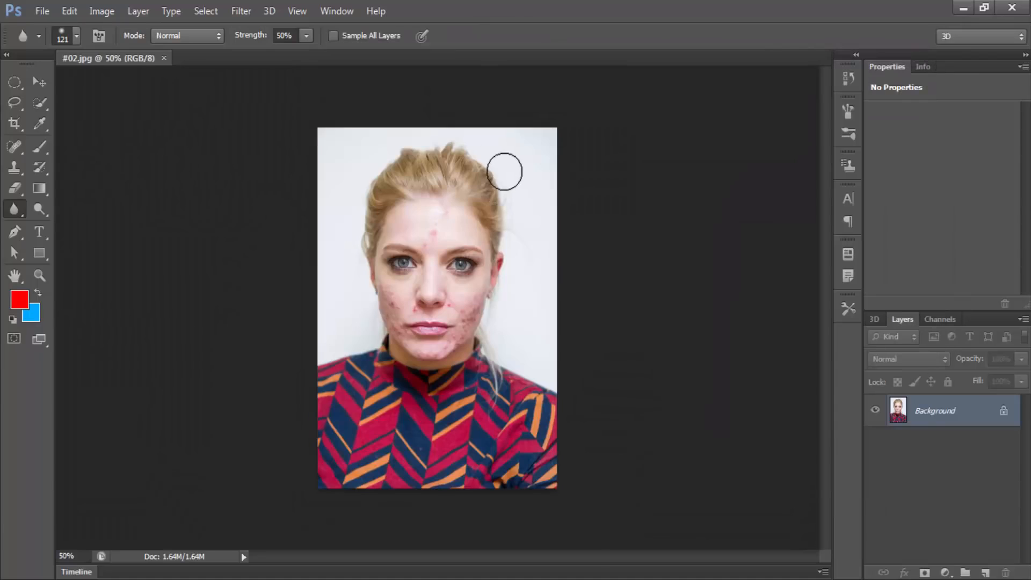
- Remove the red spots on the central forehead with the Spot Healing Brush in Content-Aware mode, using an 18 px brush
drag(426, 223, 496, 219)
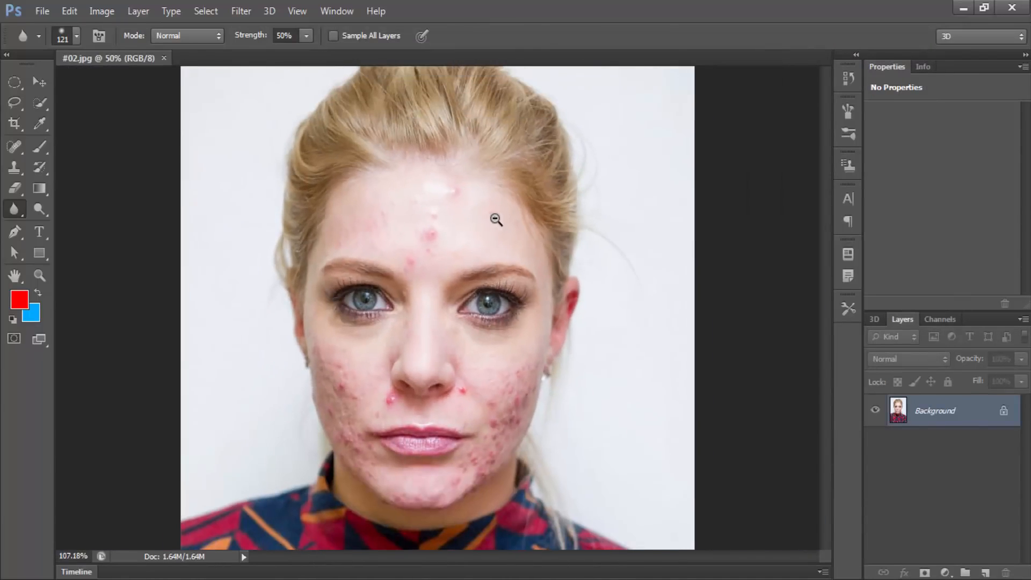
drag(525, 395, 537, 442)
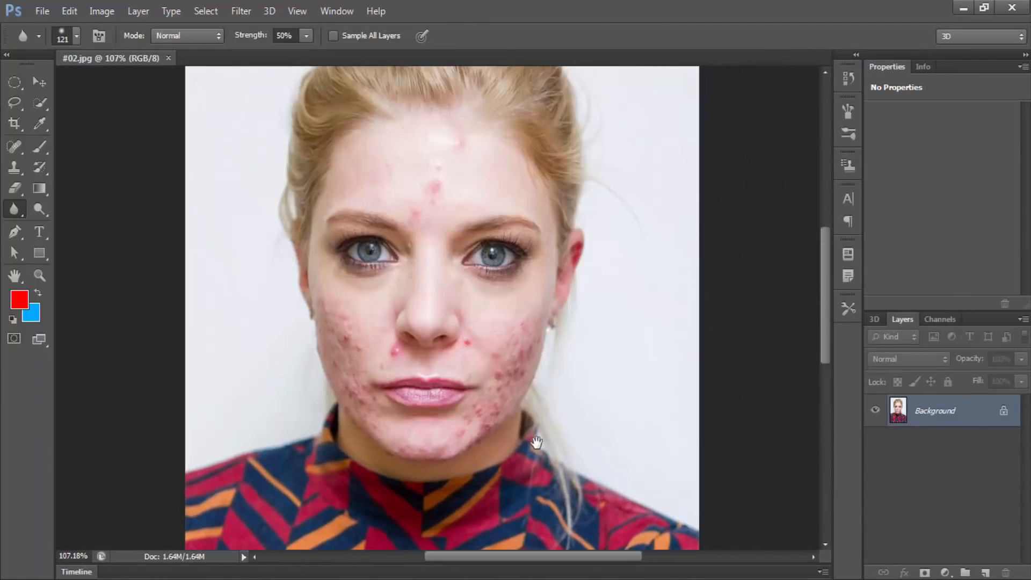
click(14, 146)
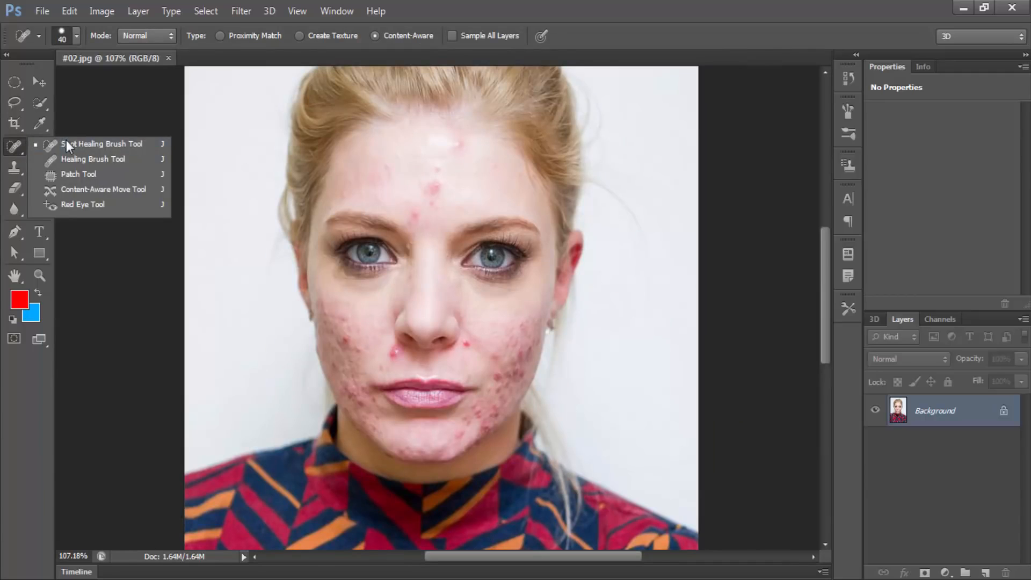
click(66, 144)
drag(413, 214, 437, 217)
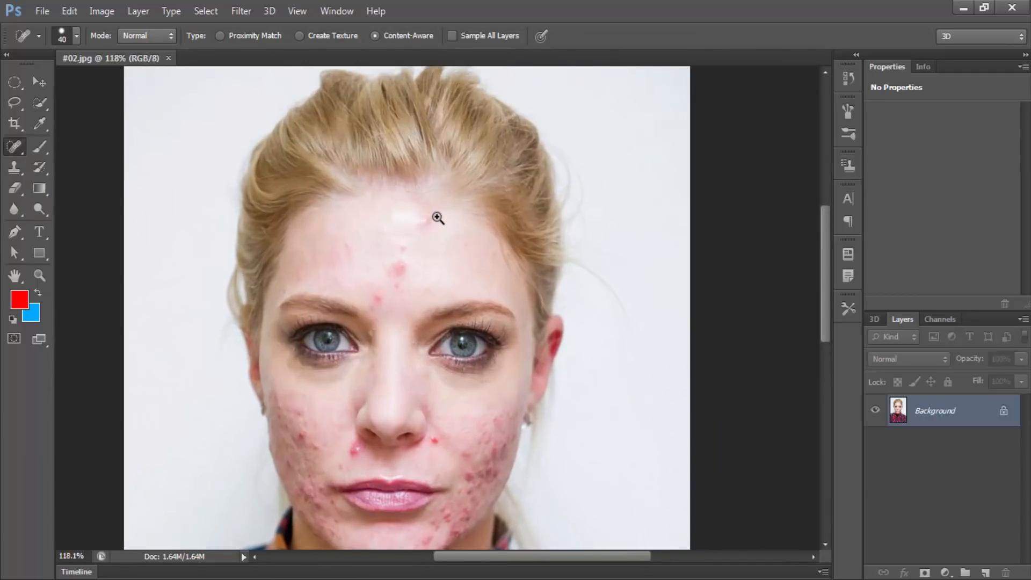
right_click(429, 222)
drag(464, 256, 457, 257)
click(421, 228)
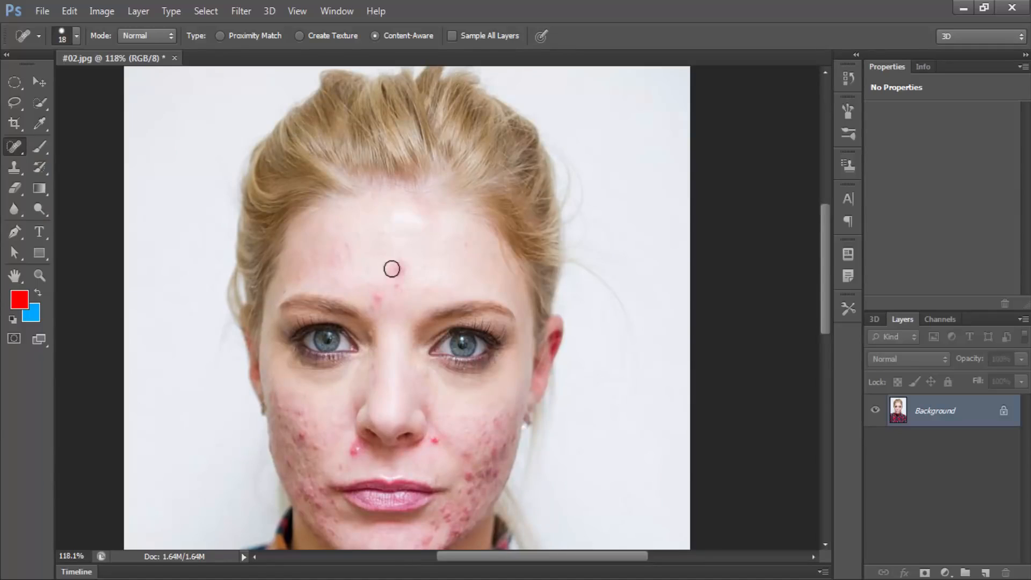
click(400, 268)
click(357, 239)
click(387, 233)
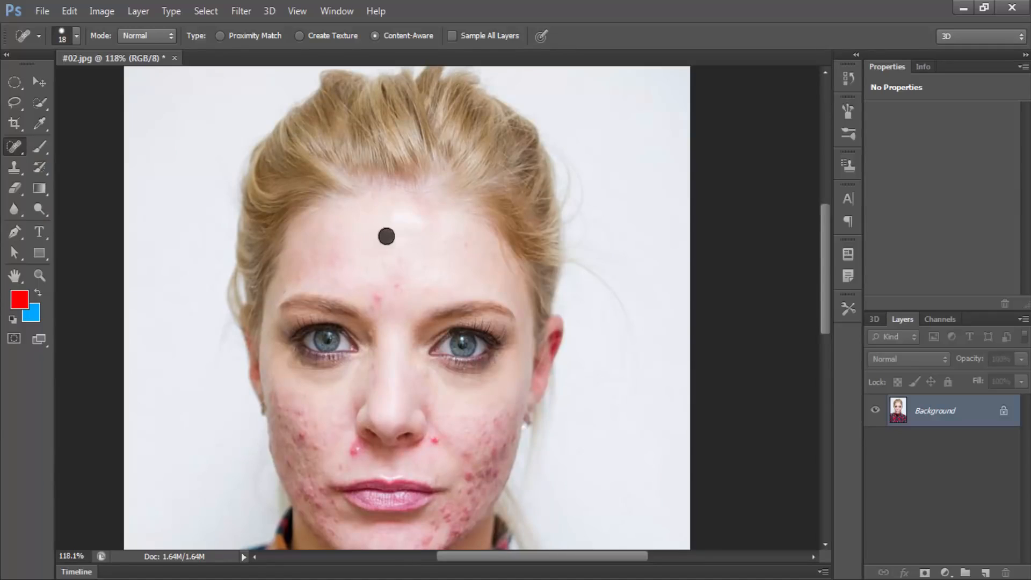
- Heal the remaining marks on the left temple, between the eyebrows and on the right side of the forehead
click(300, 274)
click(285, 288)
click(337, 258)
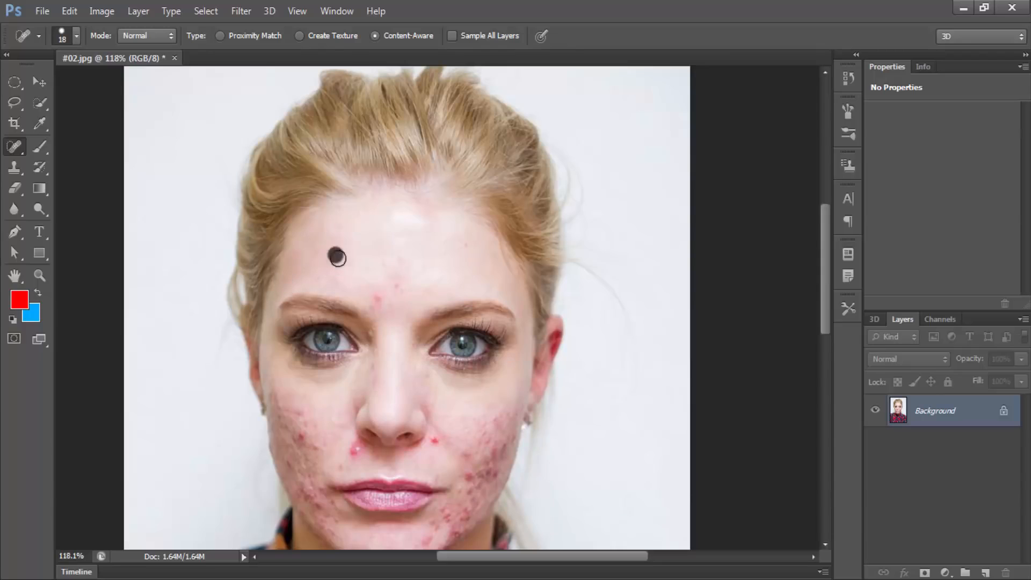
click(403, 277)
click(398, 261)
click(382, 269)
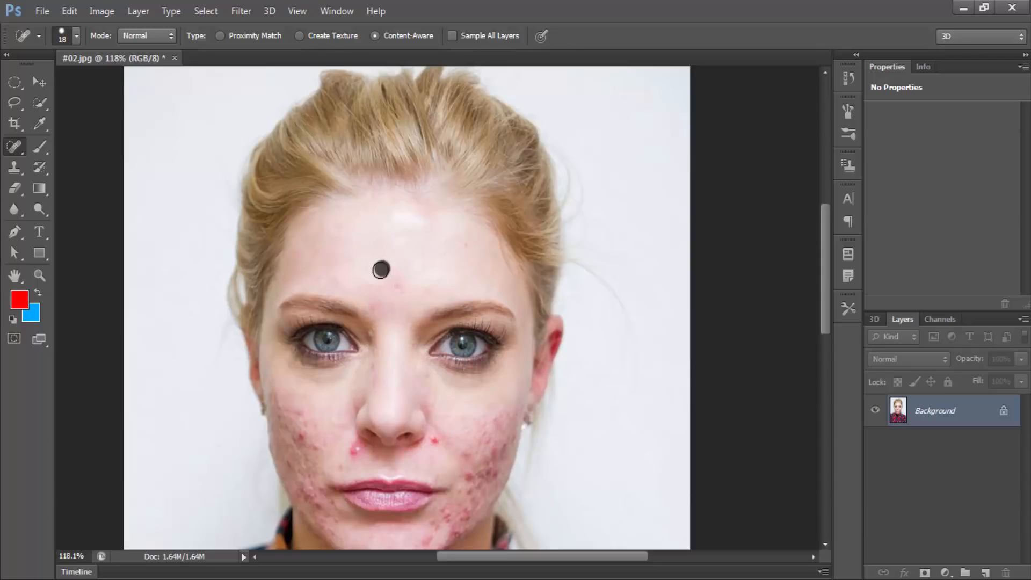
click(453, 249)
click(466, 243)
click(398, 285)
- Heal the red pimples beside both nostrils, using a 15 px brush on the left one and undoing one stroke
click(430, 437)
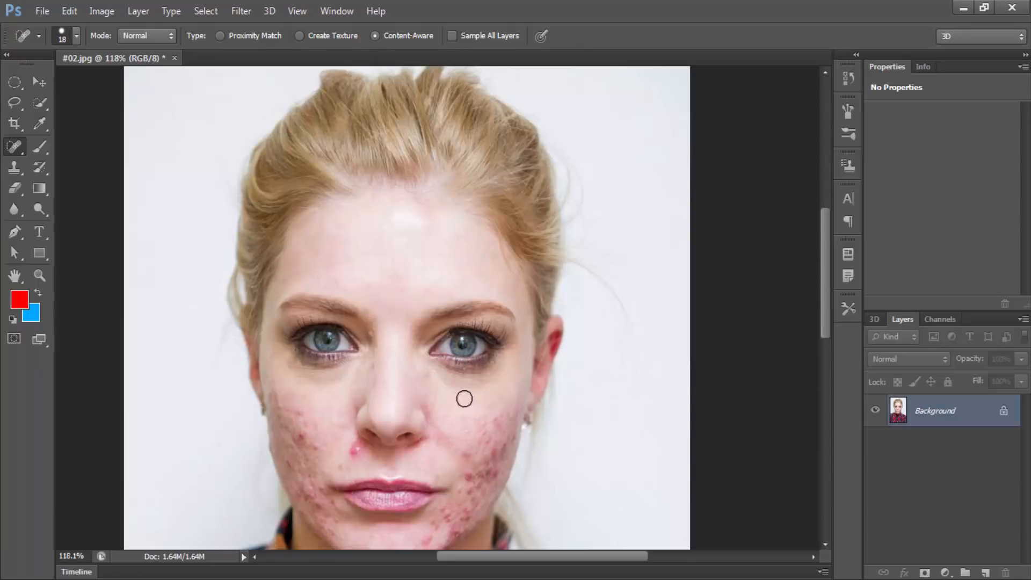
scroll(457, 400, down, 1)
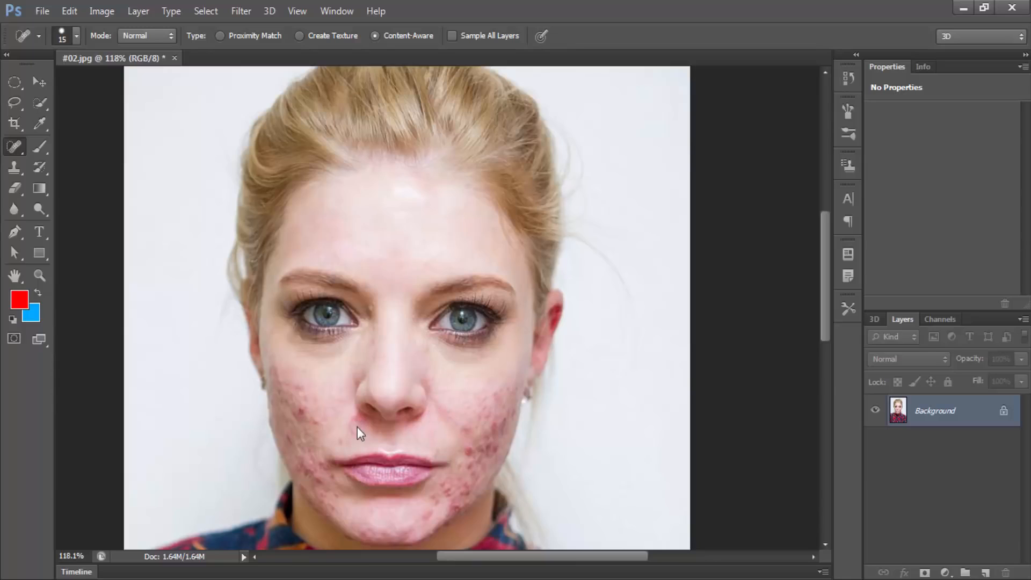
key(ctrl+z)
click(361, 427)
- Heal the upper acne marks on the left cheek with the brush enlarged to 28 px
right_click(302, 409)
click(345, 386)
click(297, 384)
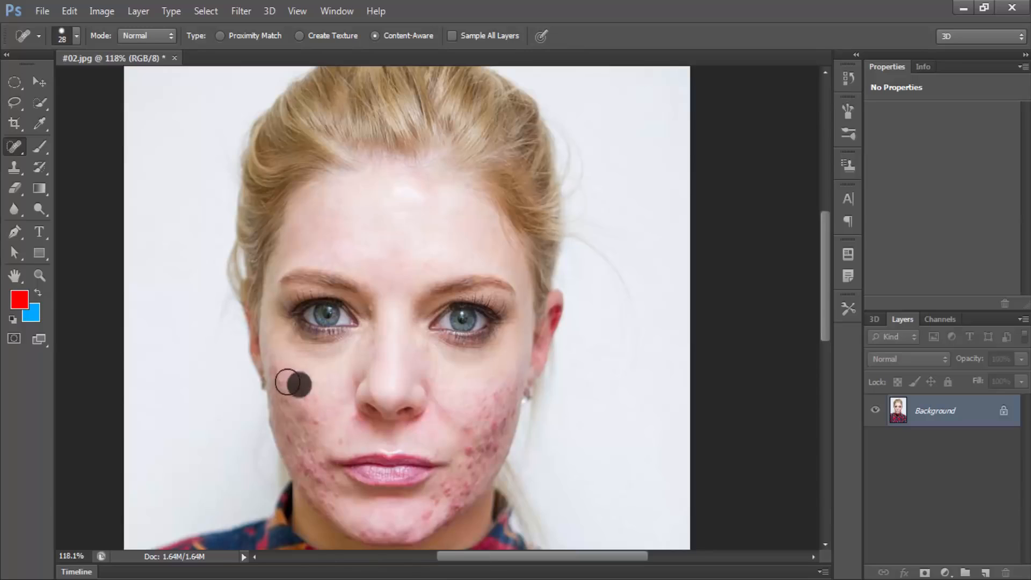
- Touch up the skin between the eyes and below the right eye with a 13 px healing brush
right_click(388, 314)
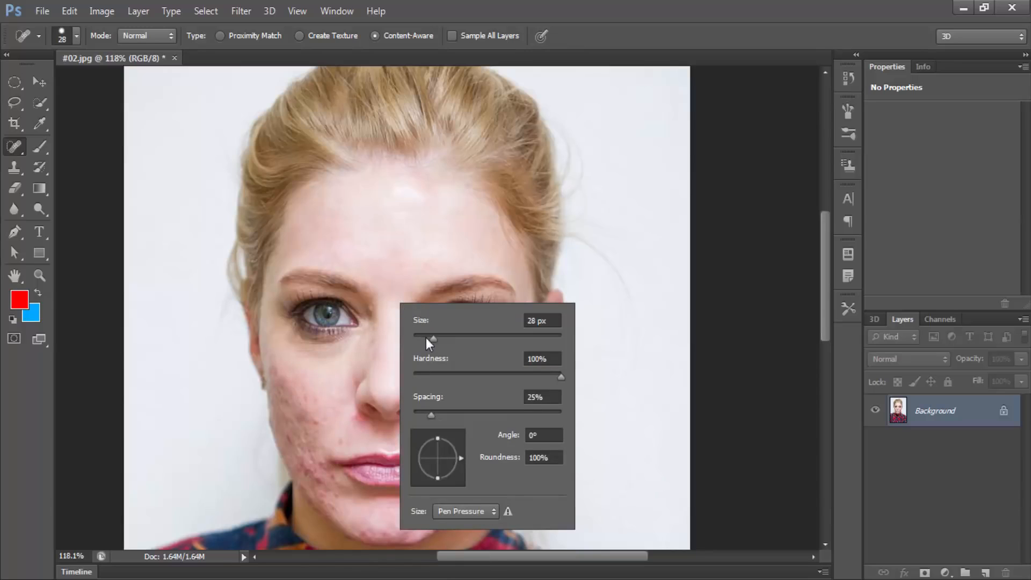
drag(426, 337, 423, 337)
click(372, 313)
click(370, 307)
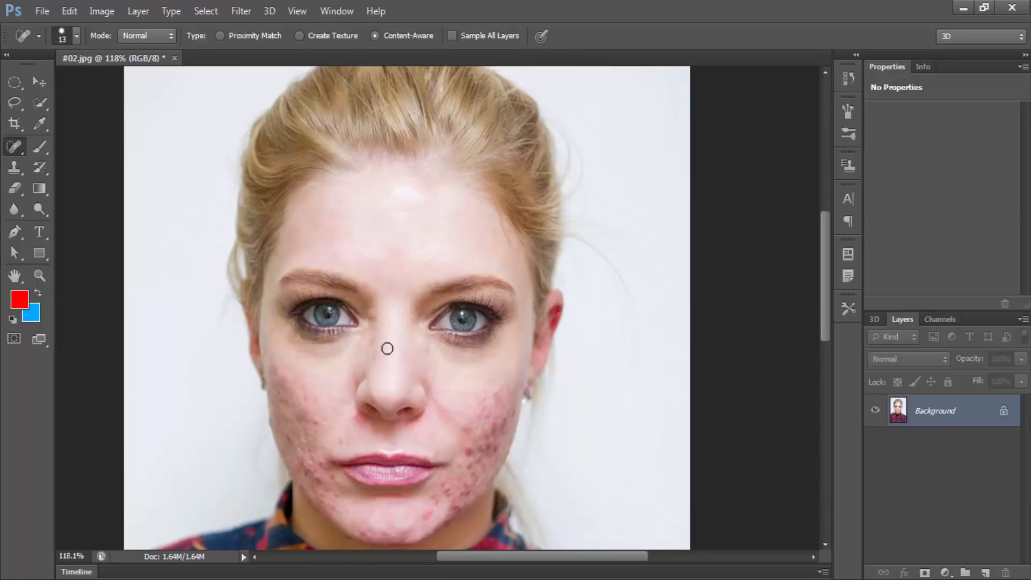
click(463, 375)
- Heal the upper acne patches on the right cheek with the brush enlarged to 44 px
right_click(494, 386)
drag(527, 389, 548, 389)
click(486, 405)
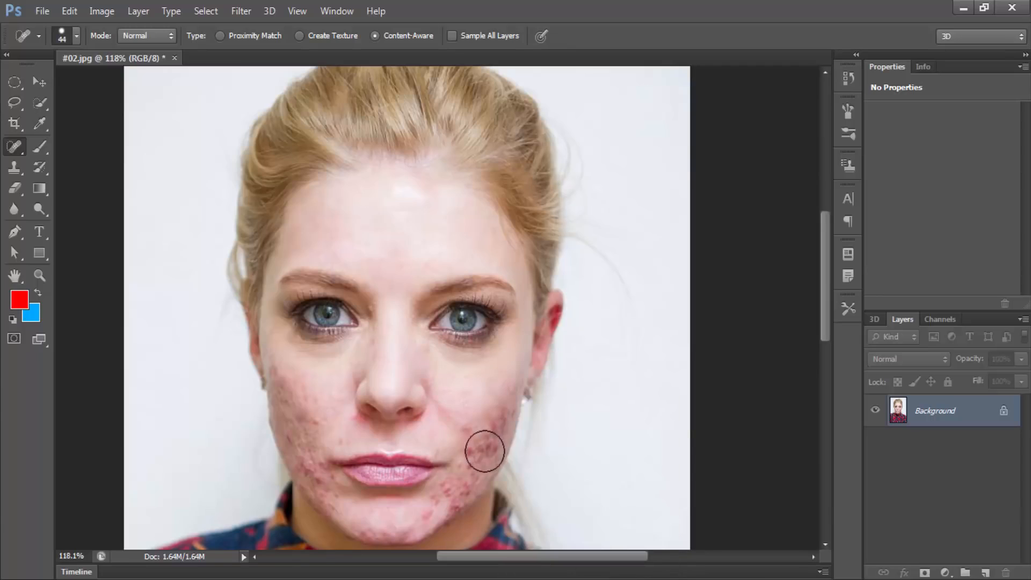
click(491, 392)
click(472, 409)
- Reduce the healing brush to 18 px and clean the individual spots on the upper and middle right cheek
right_click(520, 376)
drag(566, 390, 547, 392)
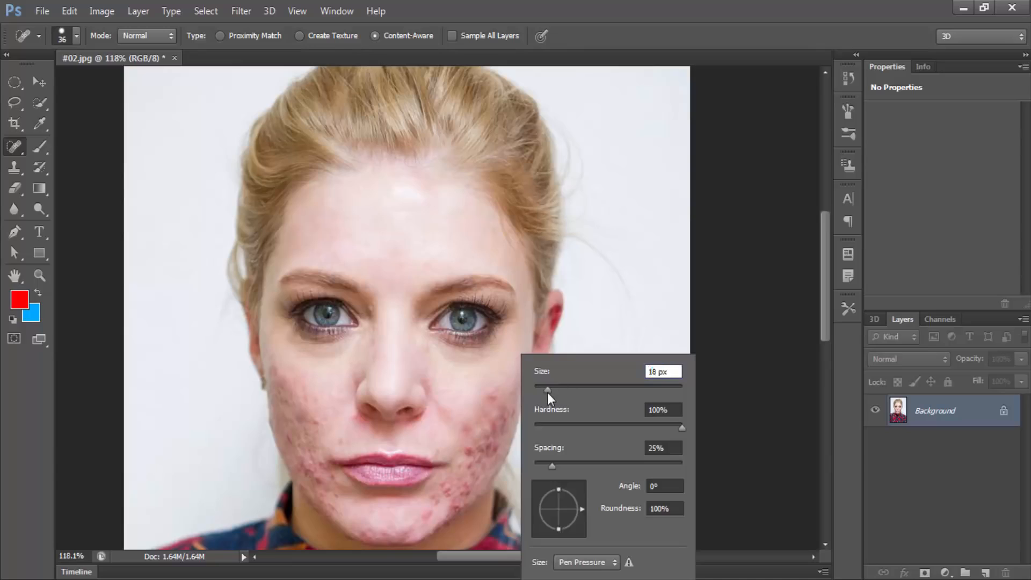
click(494, 400)
click(488, 406)
click(469, 426)
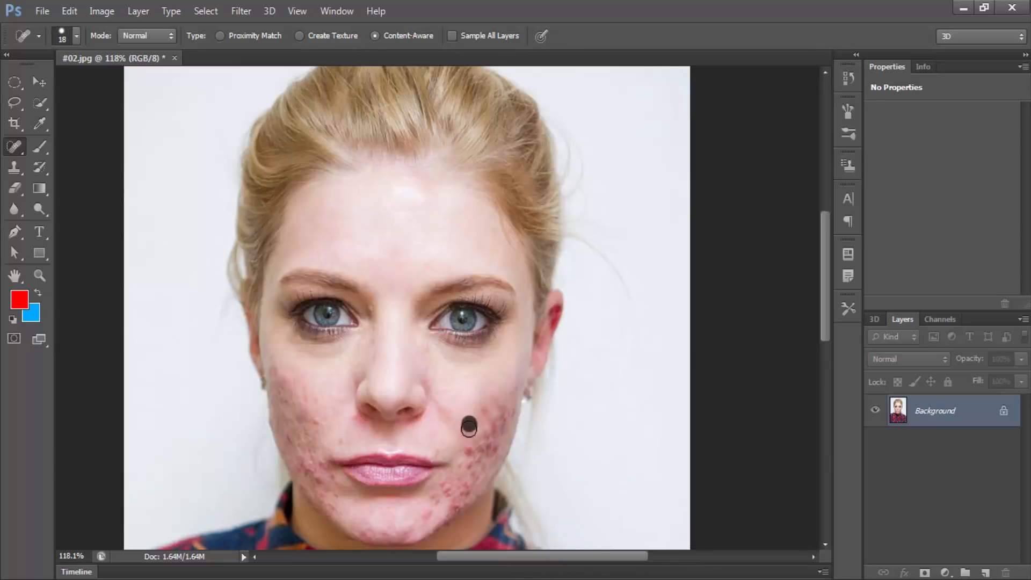
click(485, 412)
- Heal the acne spots down the left cheek from below the temple to the jaw with the 18 px brush
click(276, 372)
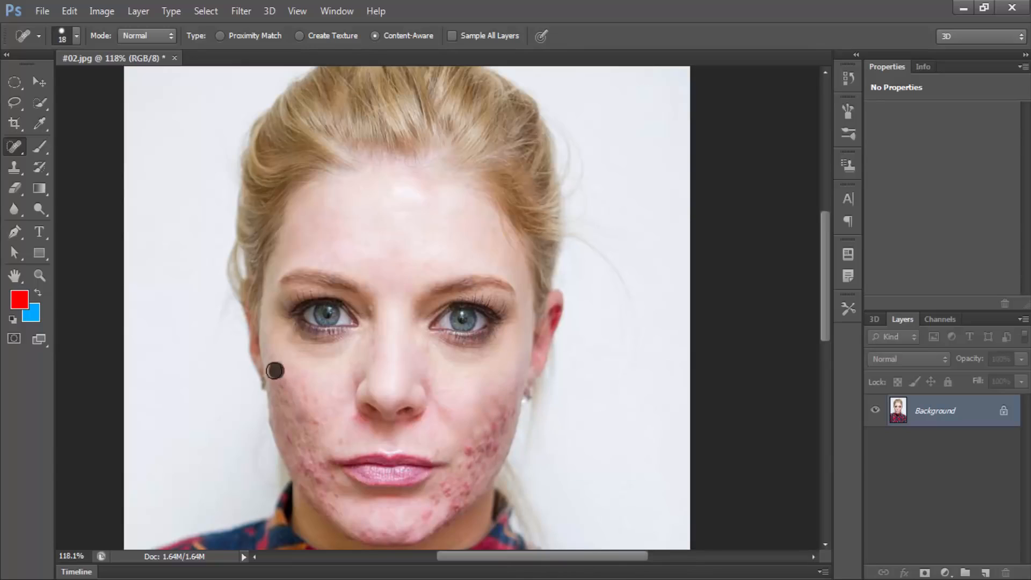
click(313, 418)
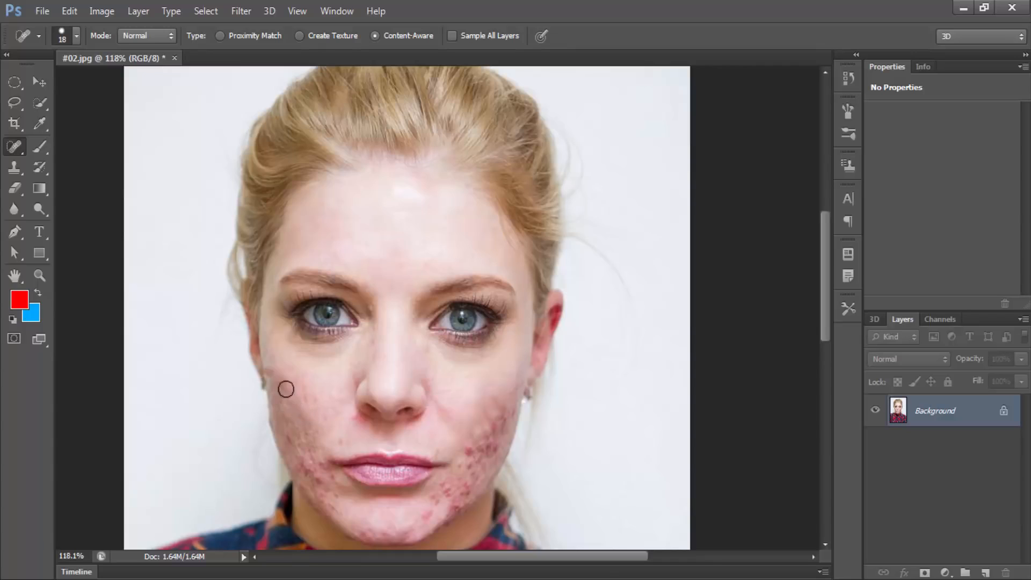
click(295, 411)
click(304, 465)
click(322, 483)
- Heal the mark near the inner corner of the left eye with a 10 px brush
mouse_move(370, 298)
mouse_down()
mouse_move(347, 171)
mouse_move(383, 177)
mouse_up()
right_click(382, 193)
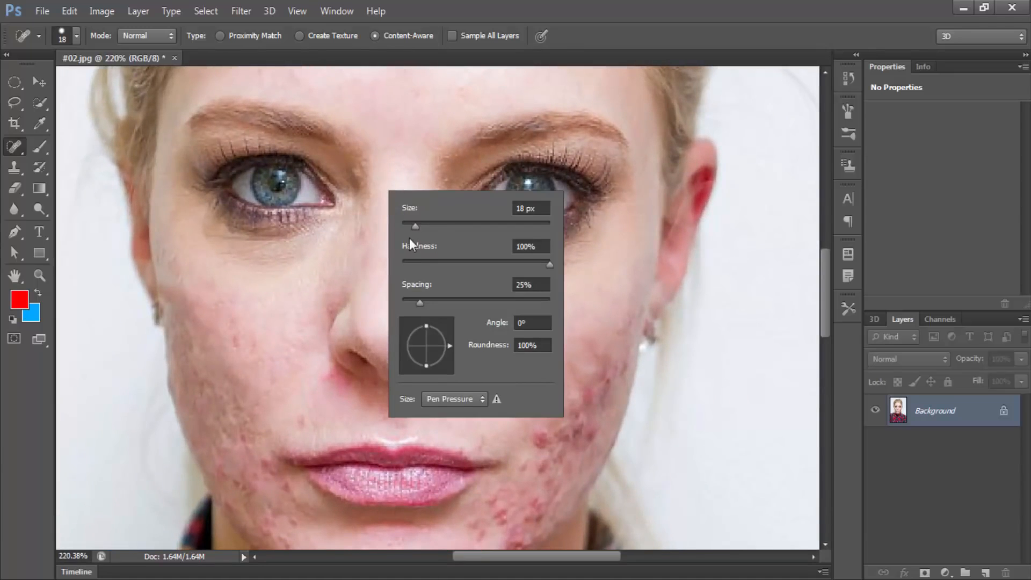
click(409, 226)
click(356, 175)
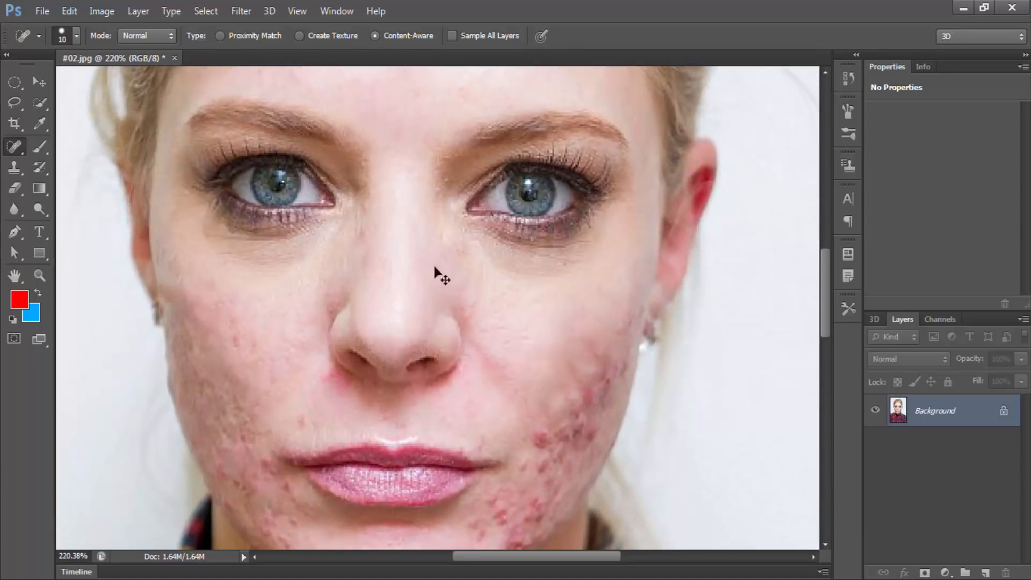
click(15, 170)
click(55, 170)
right_click(414, 194)
click(384, 226)
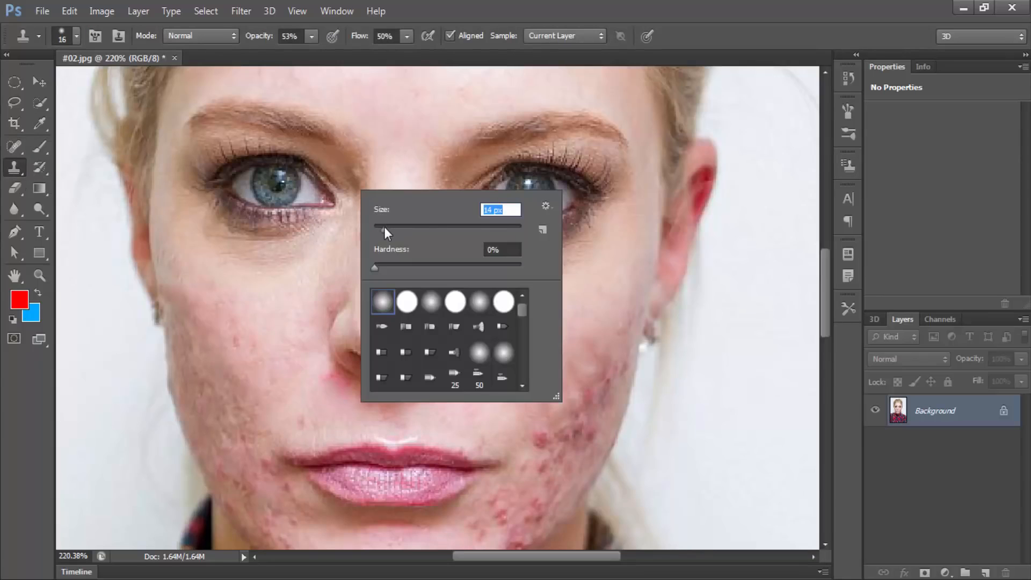
click(353, 173)
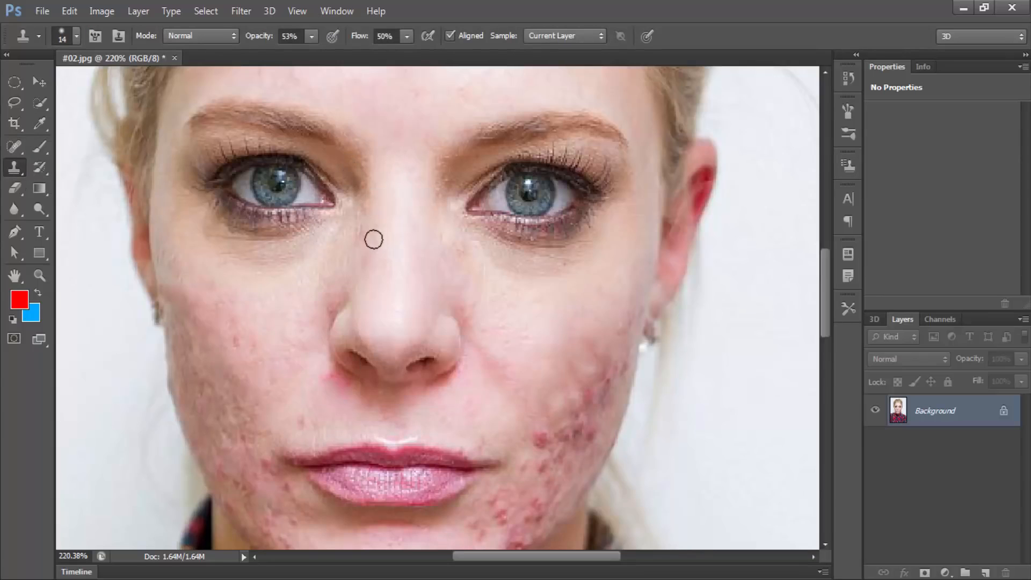
key(ctrl+0)
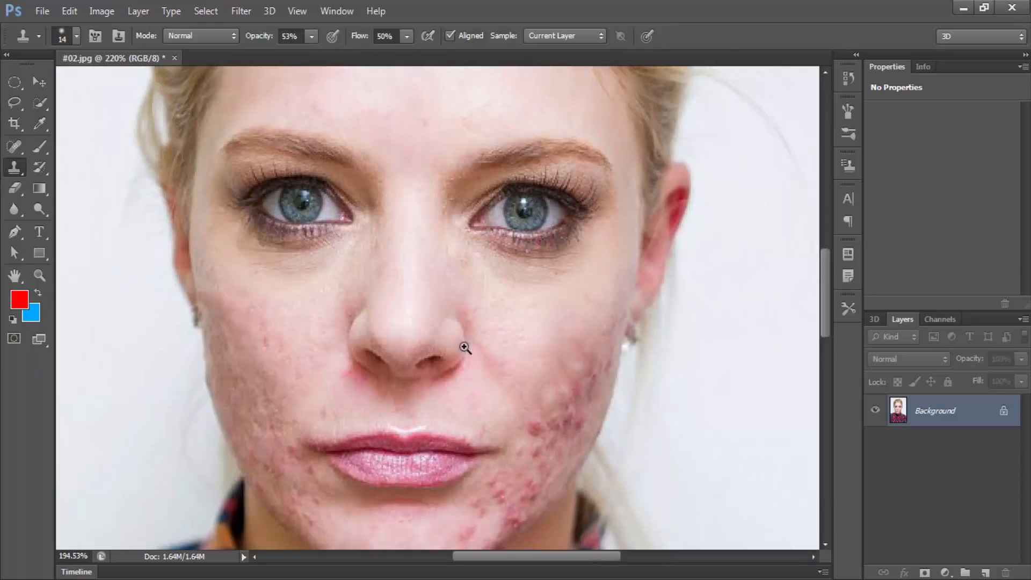
- Heal the acne spots on the chin and lower right cheek with the Spot Healing Brush at 25 px
right_click(14, 174)
click(15, 146)
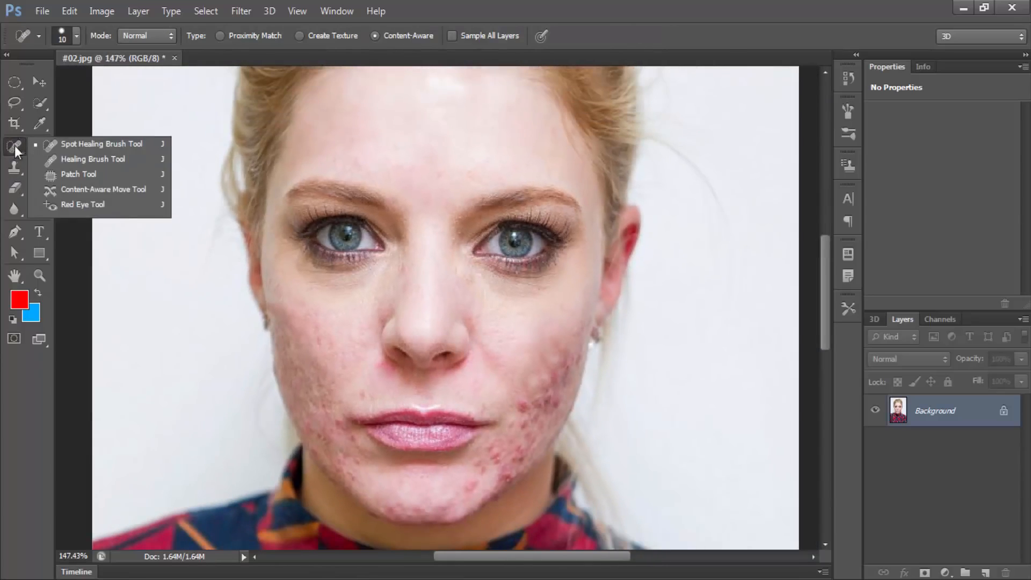
right_click(346, 346)
drag(376, 366, 314, 298)
key(Return)
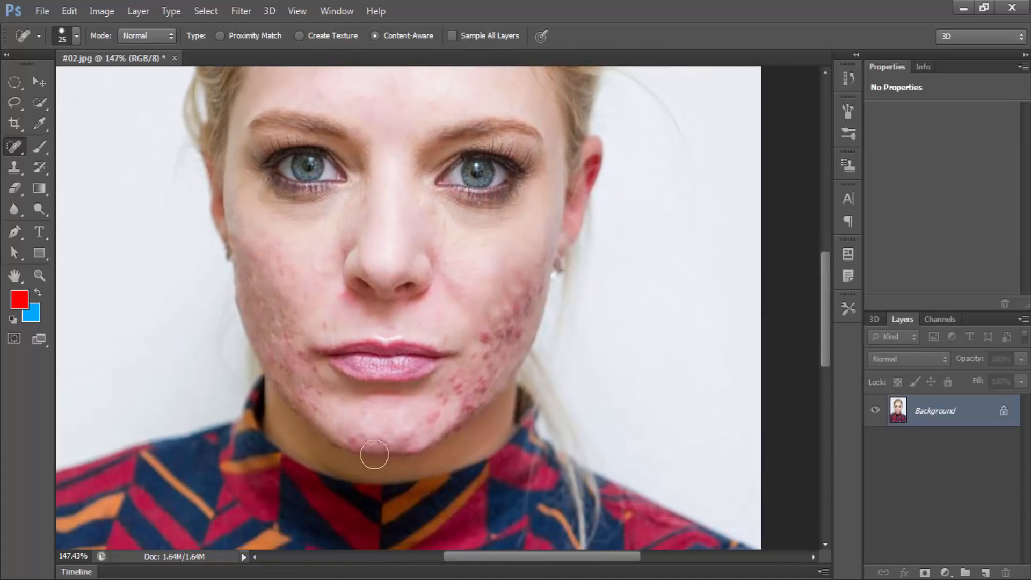
click(356, 425)
click(426, 414)
click(436, 397)
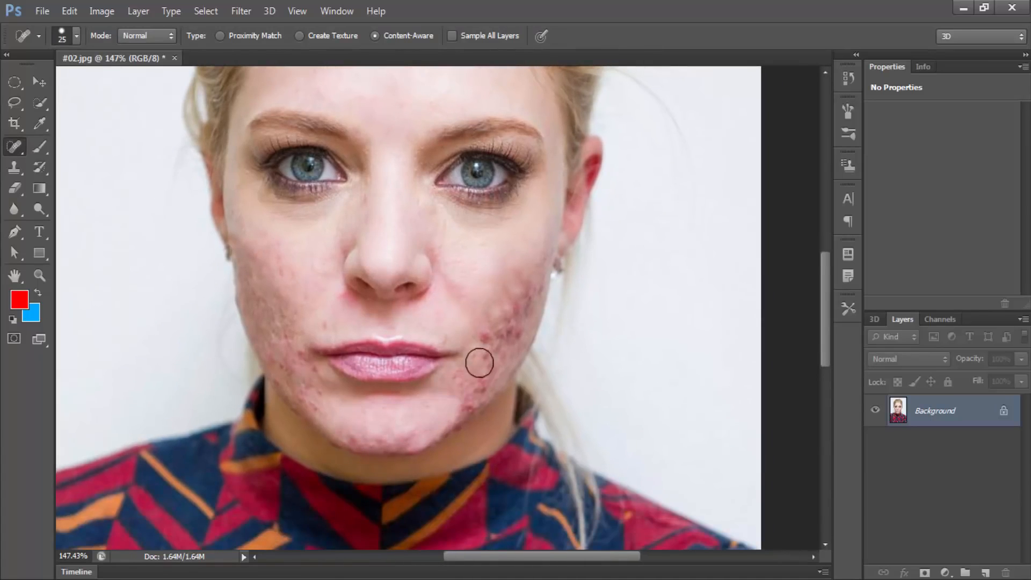
drag(487, 328, 486, 344)
- Cover the acne on the right cheek with clean skin sampled nearby, using the Clone Stamp with a soft 34 px brush
click(15, 167)
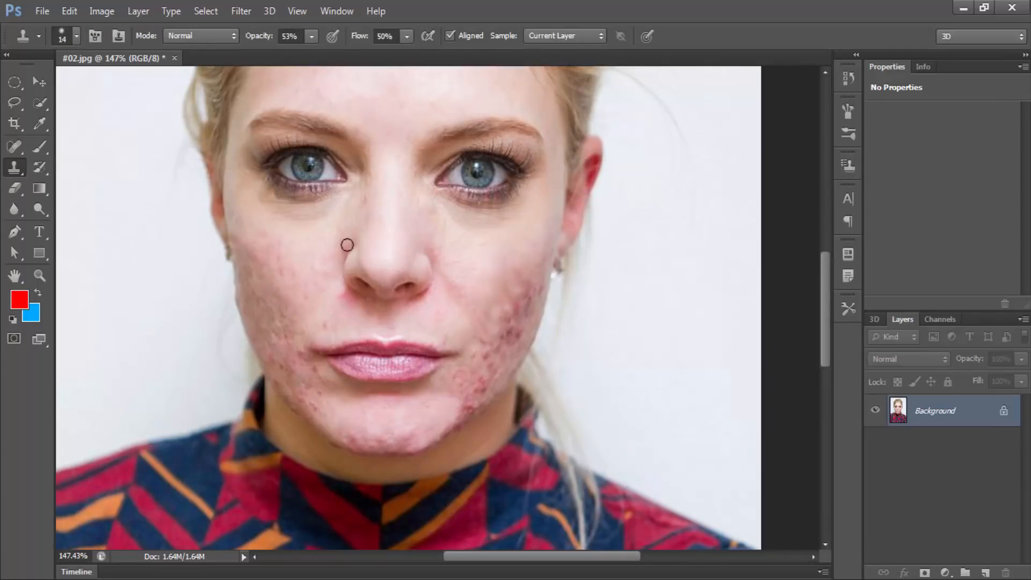
right_click(490, 265)
key(Return)
drag(536, 301, 495, 327)
click(501, 295)
alt+click(490, 265)
alt+click(497, 281)
mouse_move(523, 277)
mouse_down()
mouse_move(514, 312)
mouse_move(525, 294)
mouse_move(524, 317)
mouse_up()
click(501, 332)
alt+click(513, 272)
alt+click(518, 252)
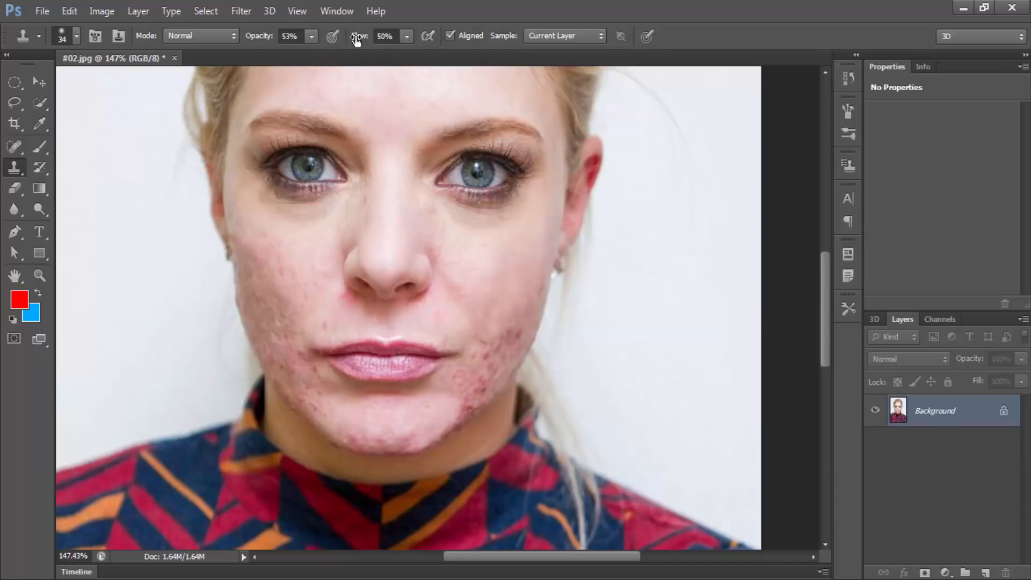
- Lower the Clone Stamp flow to 23% and clone clean skin over the redness beside the mouth on the right cheek
drag(355, 39, 335, 39)
alt+click(536, 285)
alt+click(507, 306)
mouse_move(516, 346)
mouse_down()
mouse_move(498, 339)
mouse_move(486, 361)
mouse_up()
right_click(327, 352)
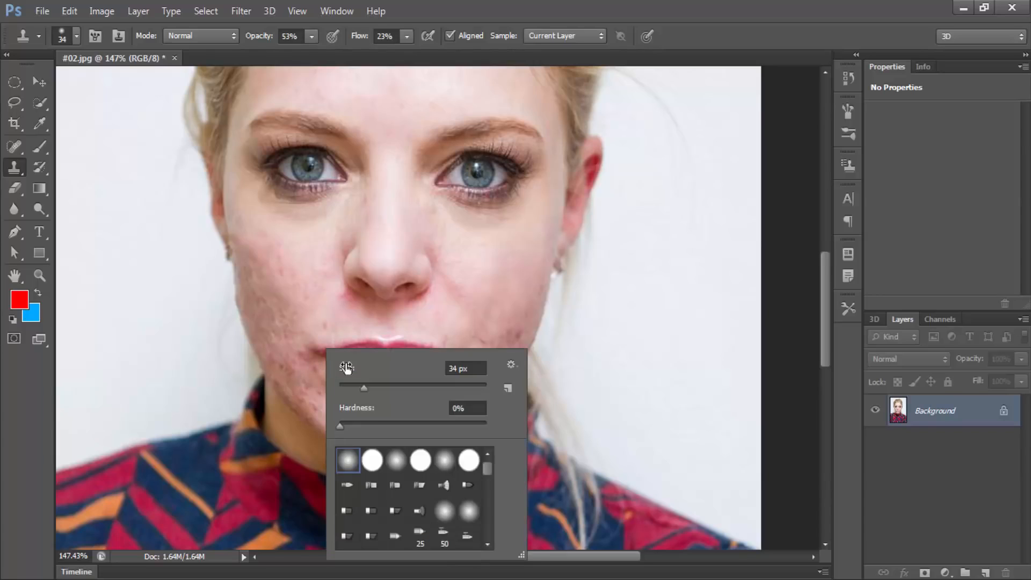
drag(345, 367, 339, 369)
key(Return)
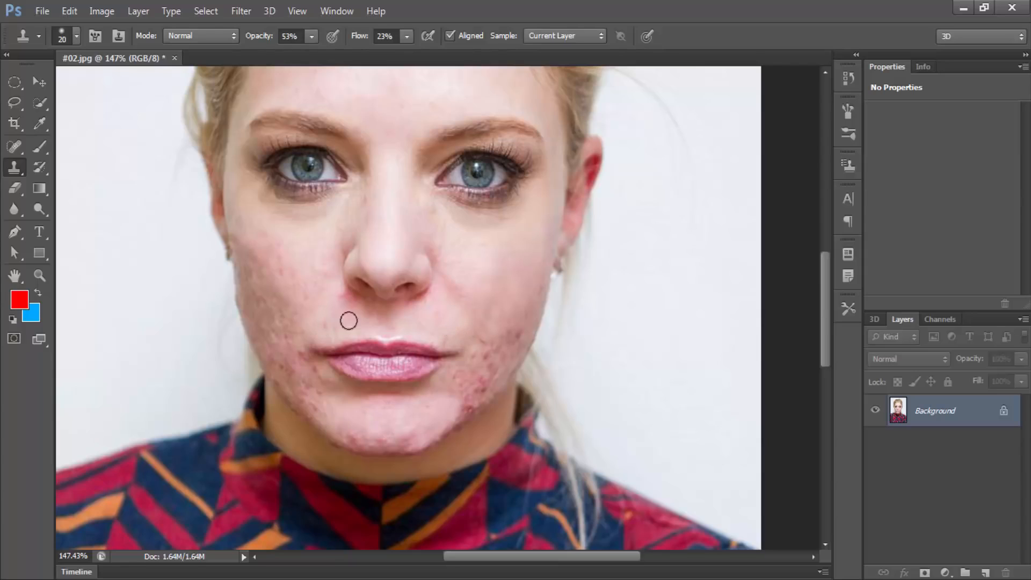
- Heal the spots on the lower left cheek and jaw with the Spot Healing Brush at 13 px
click(17, 144)
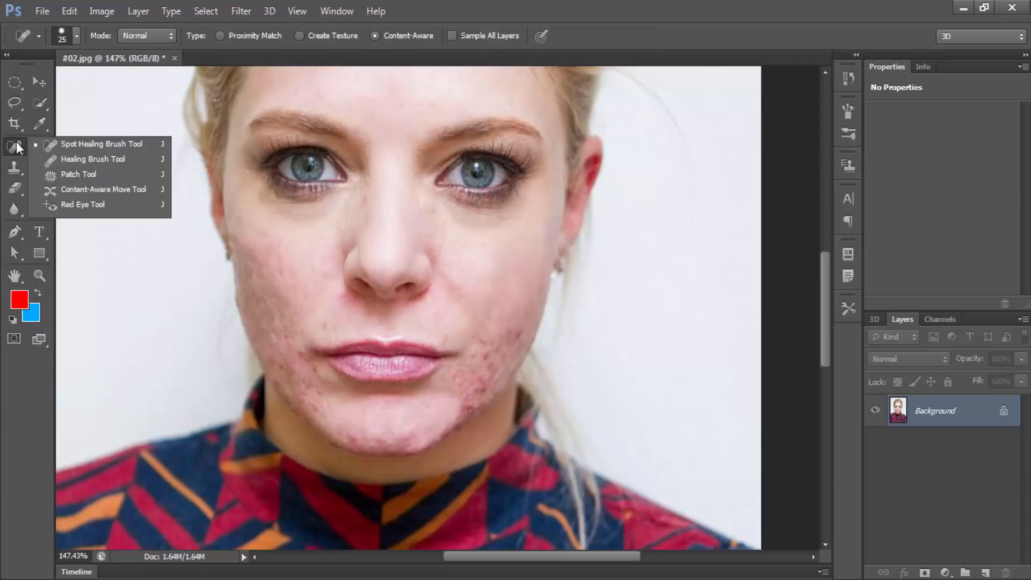
right_click(329, 320)
drag(359, 358, 356, 358)
click(325, 325)
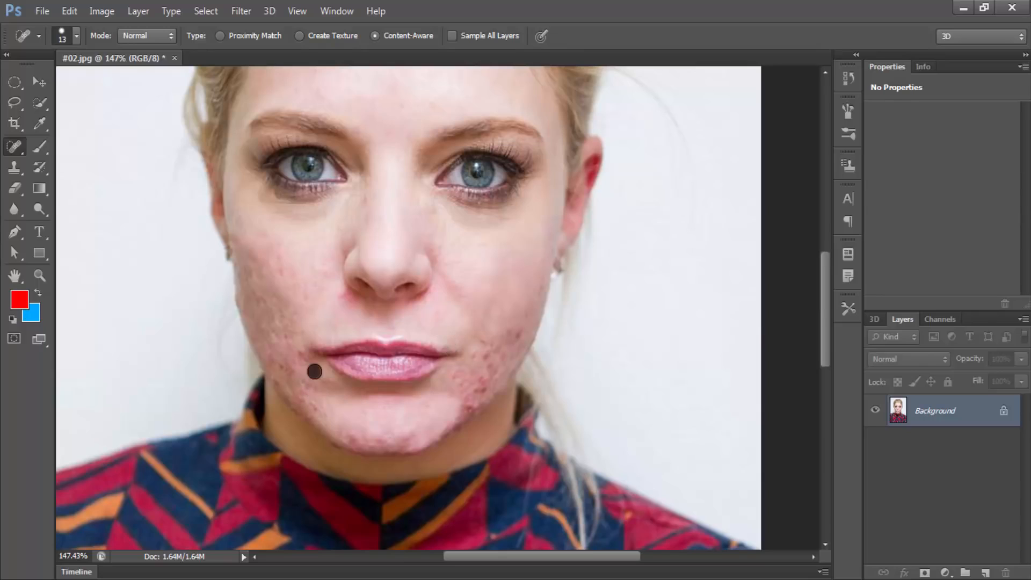
click(308, 359)
click(287, 369)
click(274, 362)
click(280, 383)
click(299, 400)
click(311, 404)
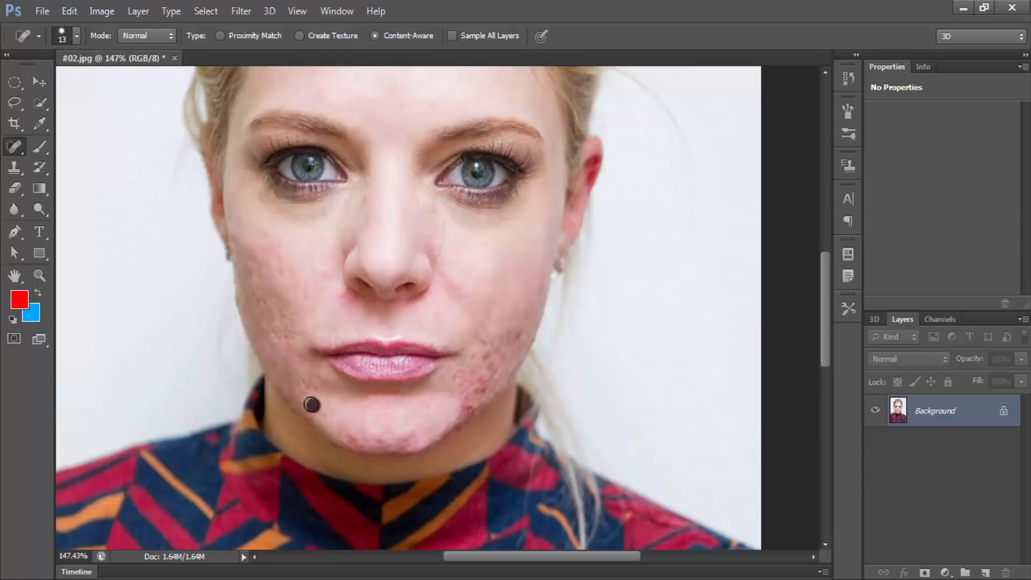
- Heal the remaining spots along the chin and below the right corner of the mouth
click(341, 416)
click(364, 436)
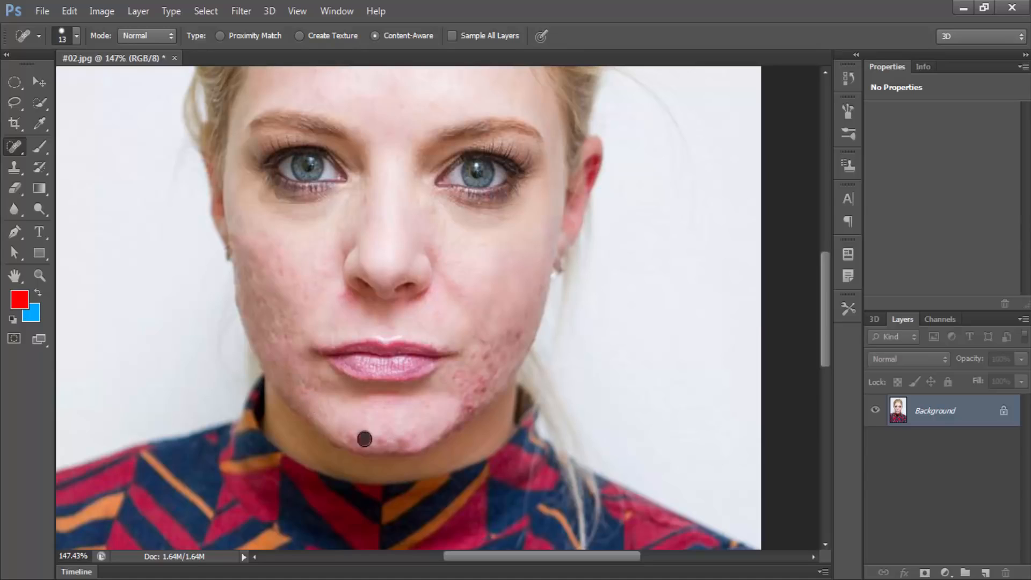
click(376, 443)
click(398, 437)
click(458, 390)
- Set the Clone Stamp brush to 33 px and blend sampled clean skin over the blemishes on the left cheek
click(14, 167)
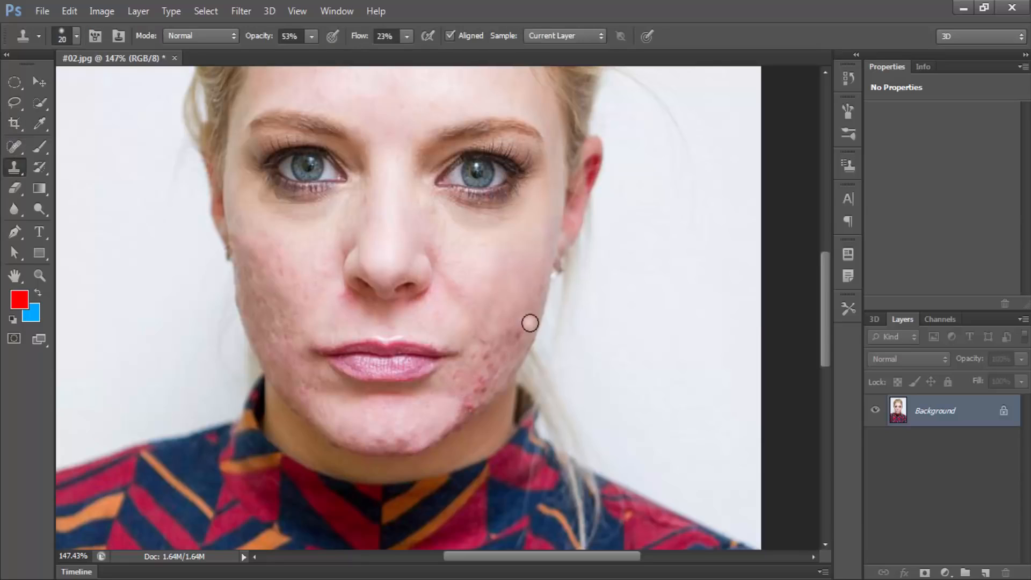
right_click(507, 302)
click(550, 337)
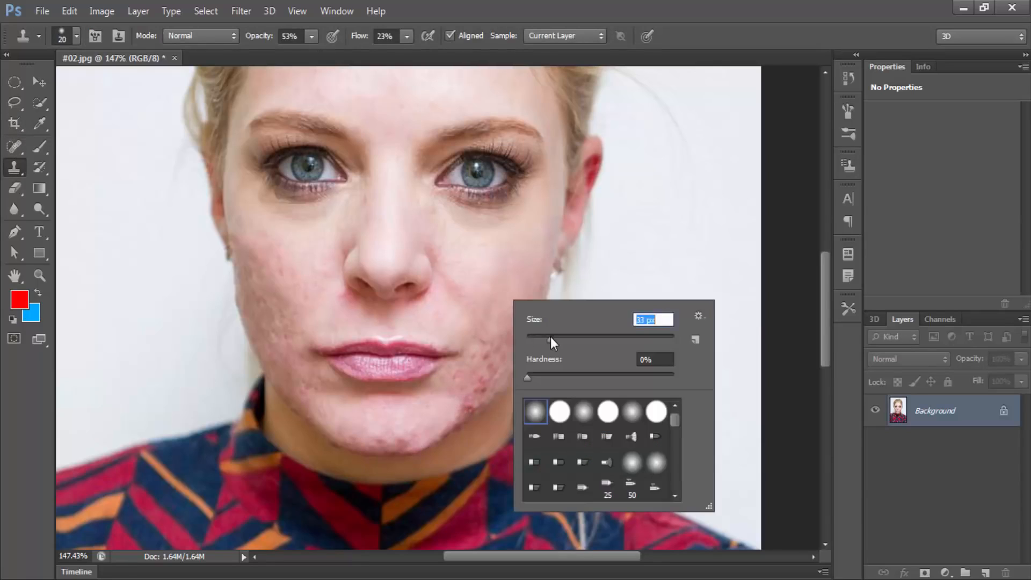
key(Return)
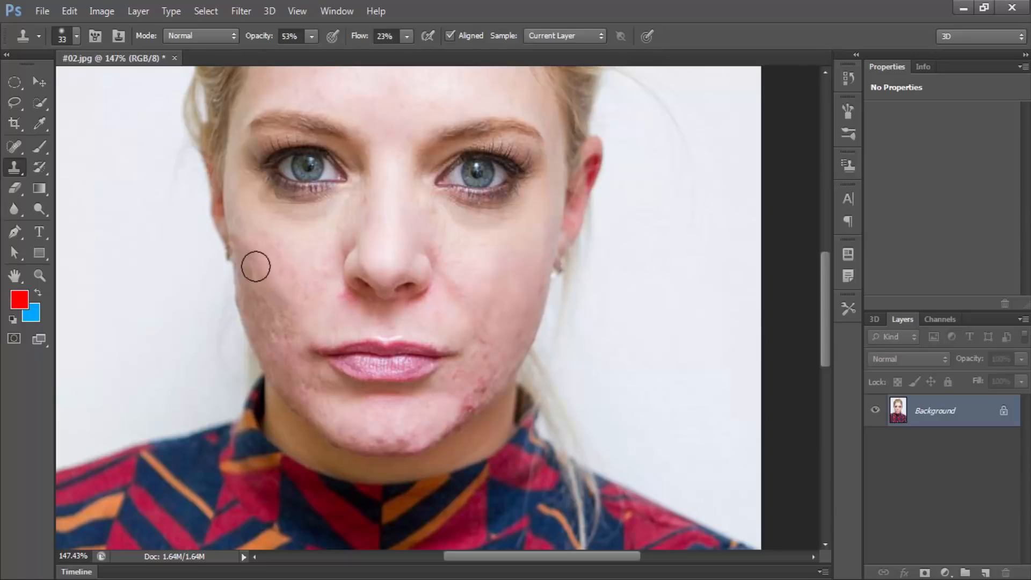
alt+click(259, 285)
click(282, 344)
alt+click(292, 255)
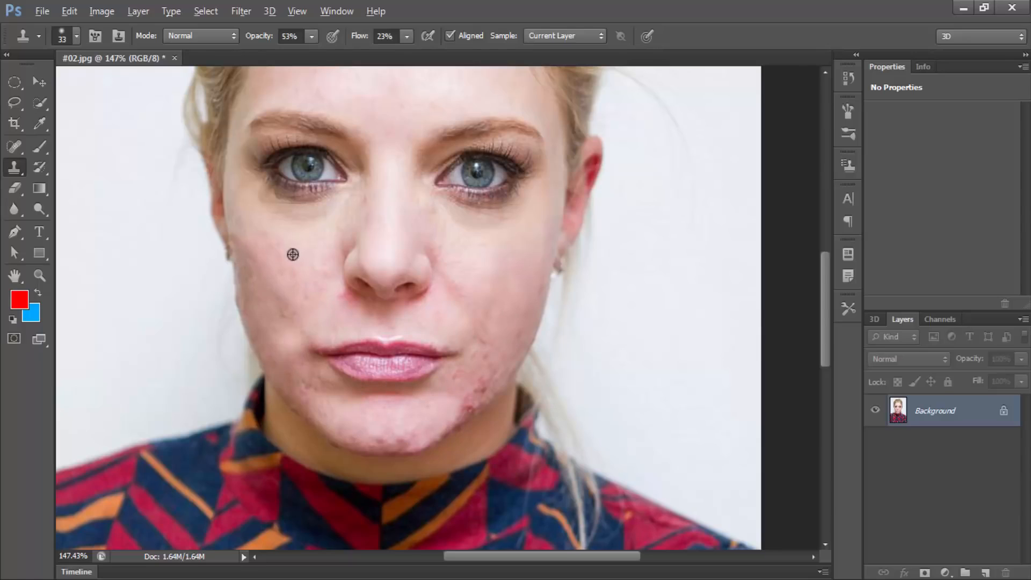
click(287, 331)
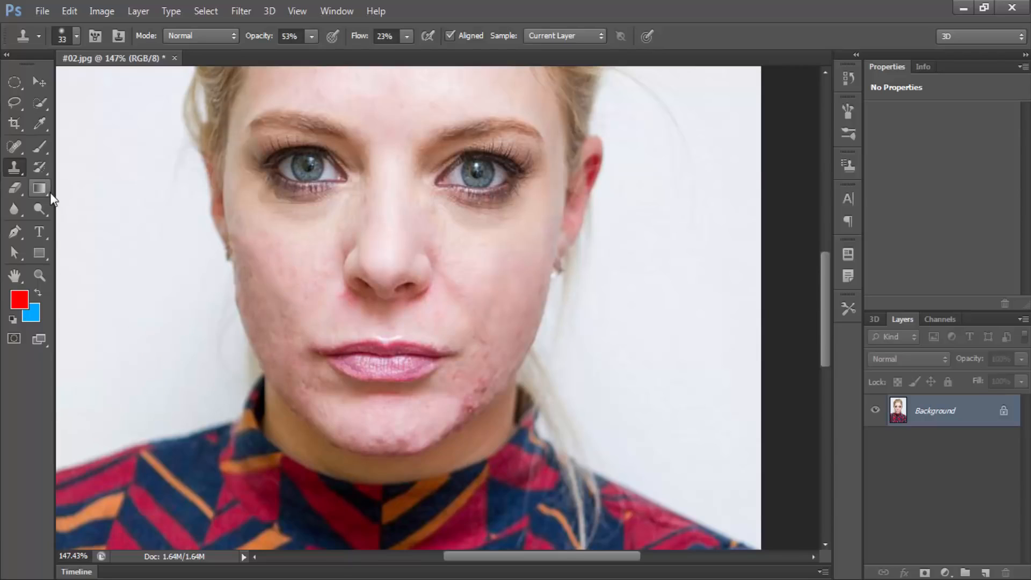
- Clone clean cheek skin over the red spots along the right jawline
alt+click(498, 353)
click(482, 385)
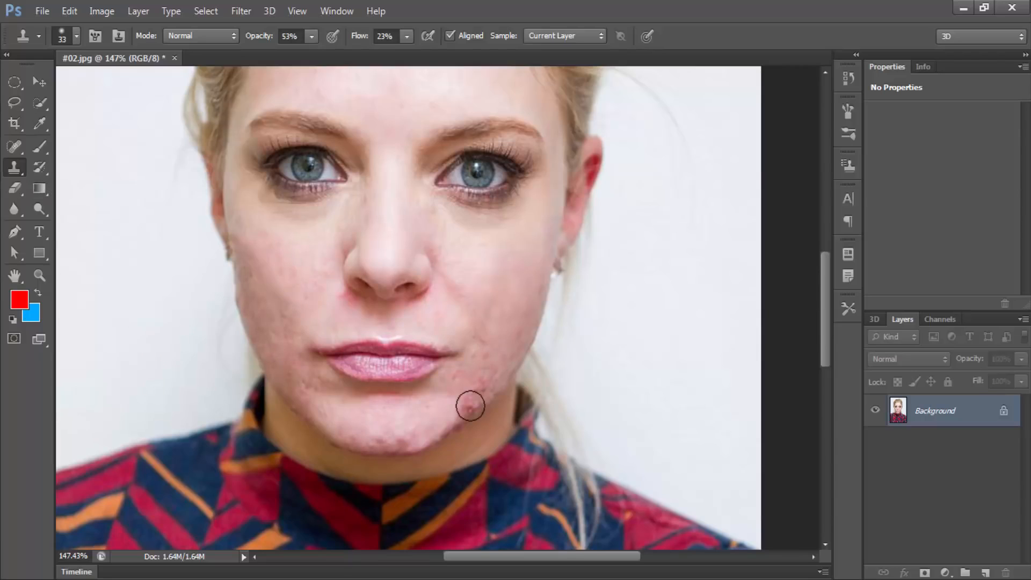
alt+click(497, 353)
click(458, 420)
click(466, 401)
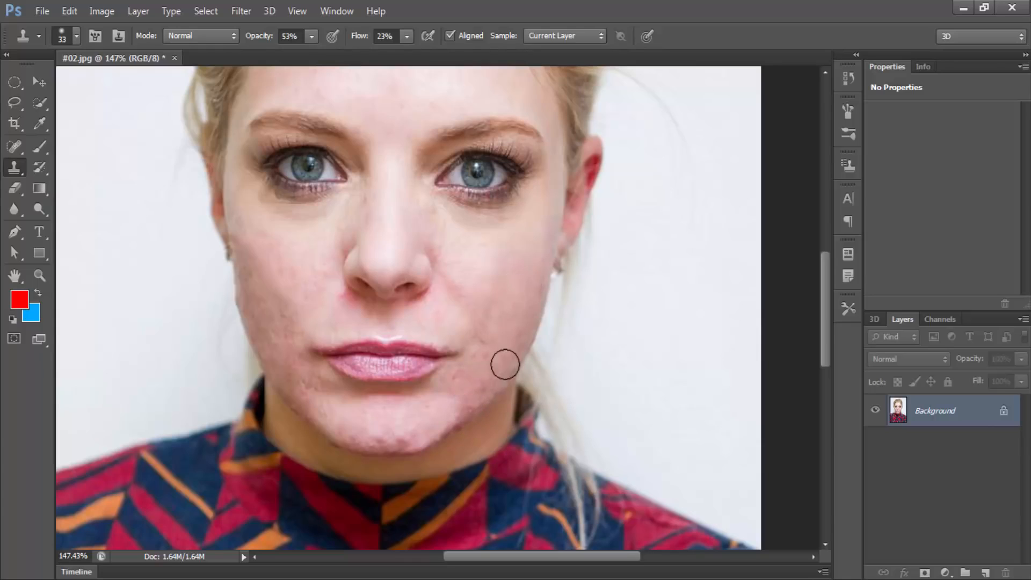
- Even out the chin and left jaw with sampled clean skin using the Clone Stamp
click(399, 441)
click(376, 432)
click(355, 432)
alt+click(345, 416)
click(300, 401)
click(330, 397)
alt+click(753, 509)
click(507, 425)
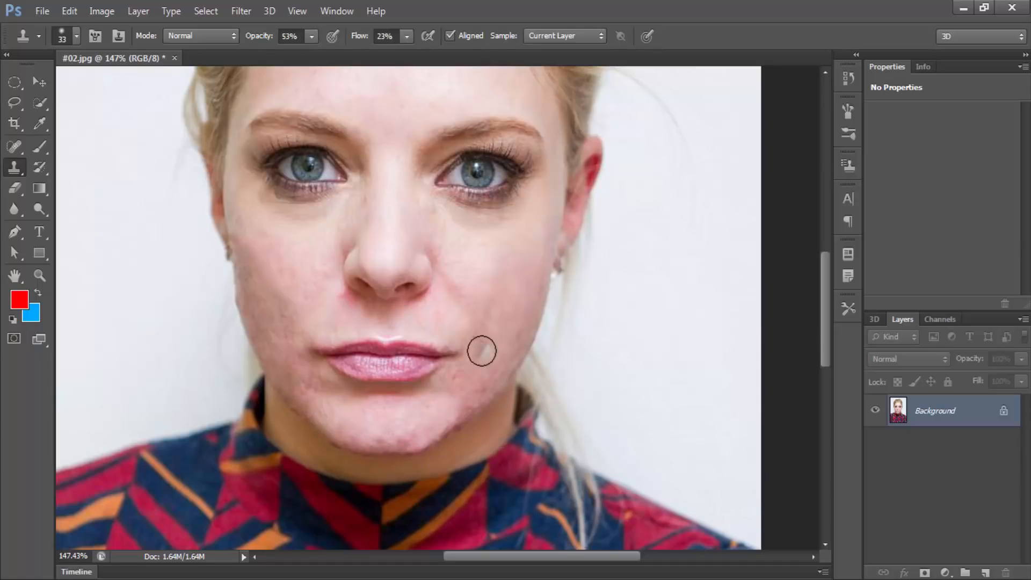
- Convert the Background into a regular layer named Layer 0 and duplicate it
scroll(463, 257, down, 5)
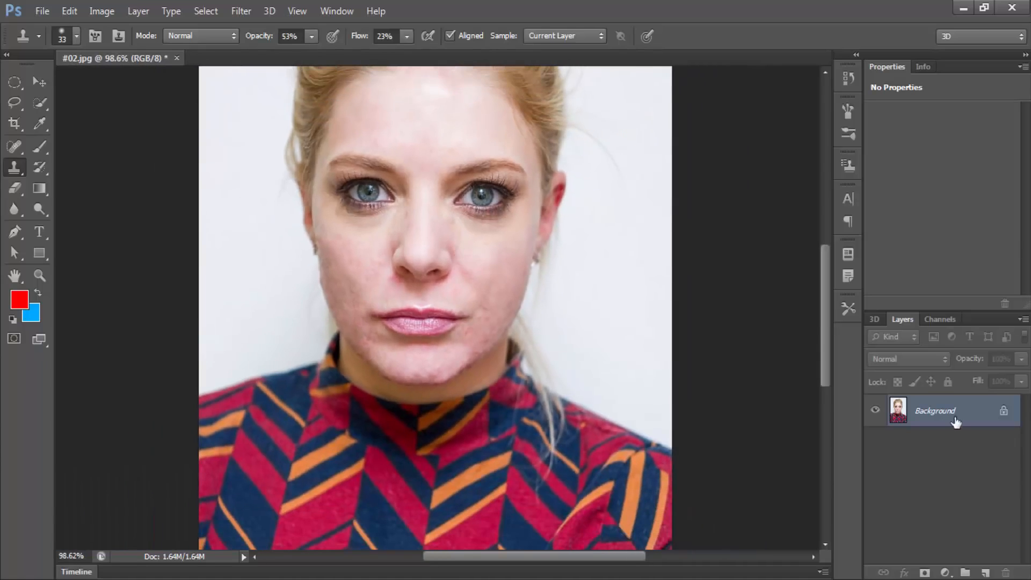
double_click(996, 413)
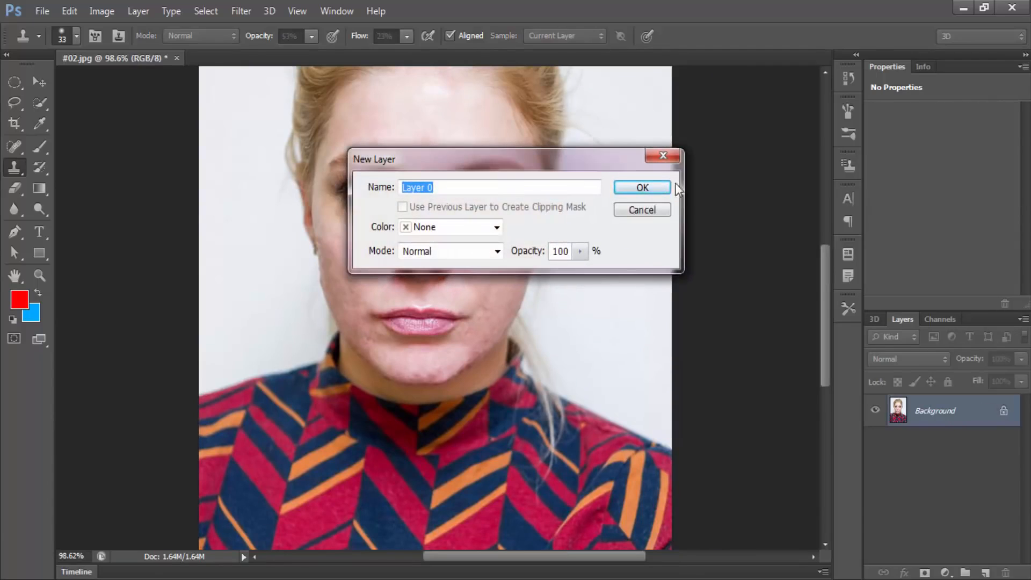
key(Return)
key(ctrl+j)
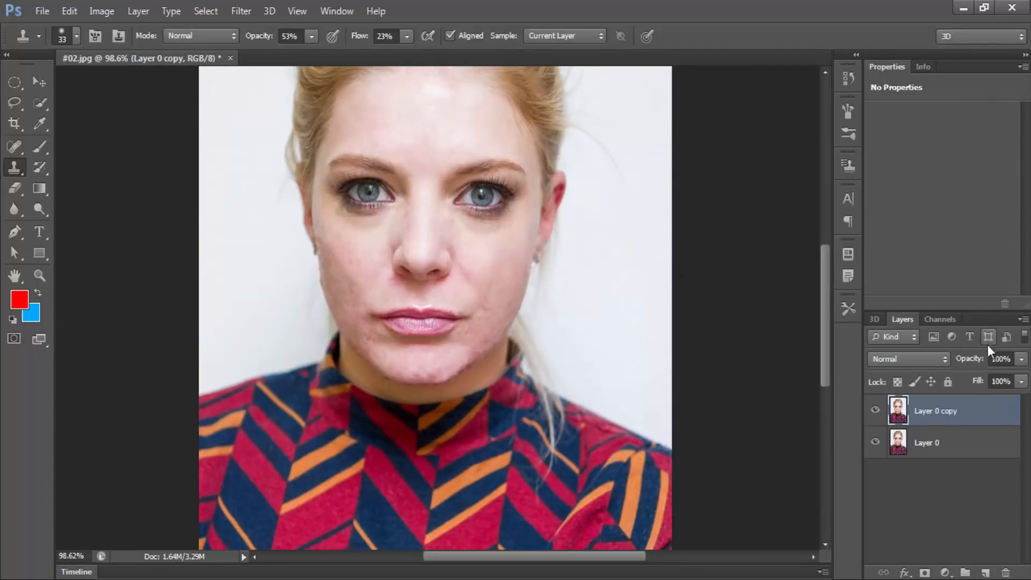
- Apply a Gaussian Blur to the duplicate layer with a radius below 5.3 pixels
click(241, 11)
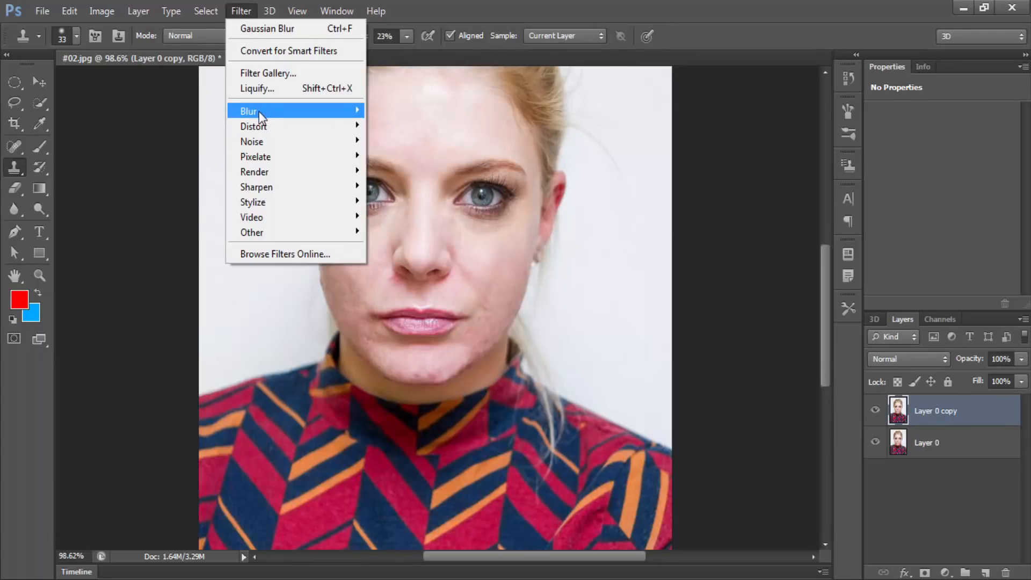
mouse_move(259, 112)
click(393, 208)
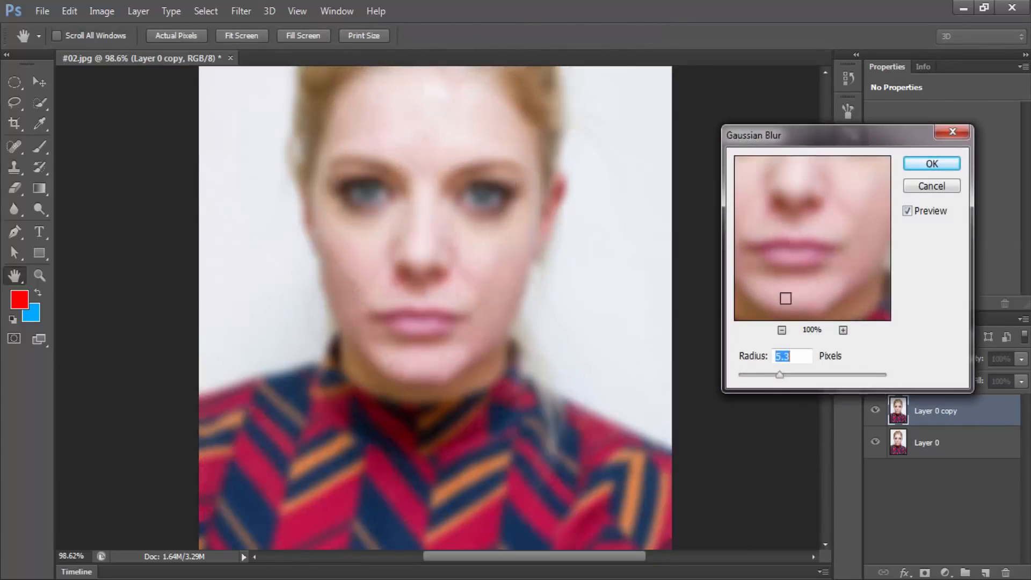
click(771, 376)
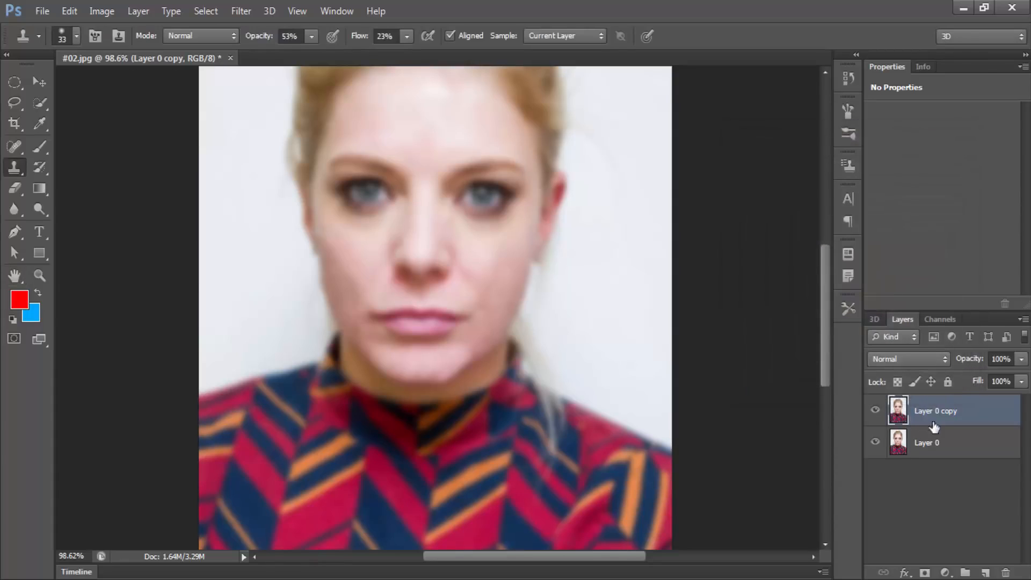
- Add a white layer mask to the blurred copy and set up a soft black 135 px brush
click(924, 573)
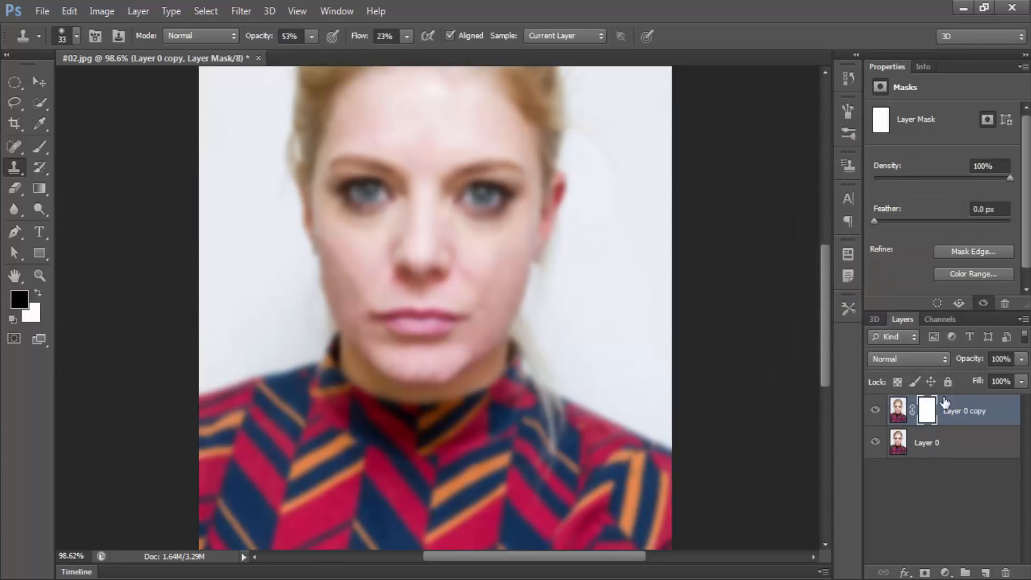
key(c)
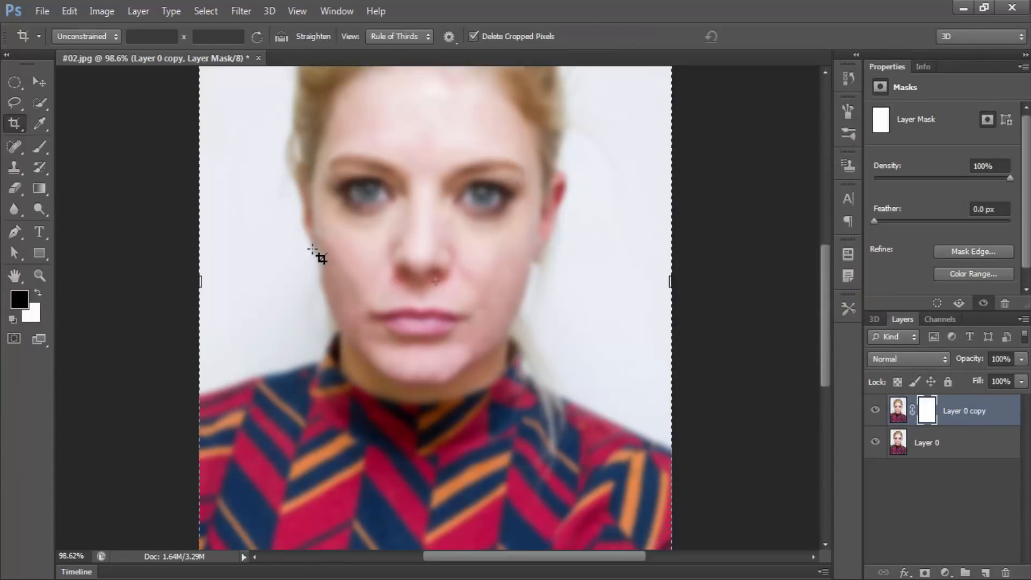
click(43, 150)
click(94, 142)
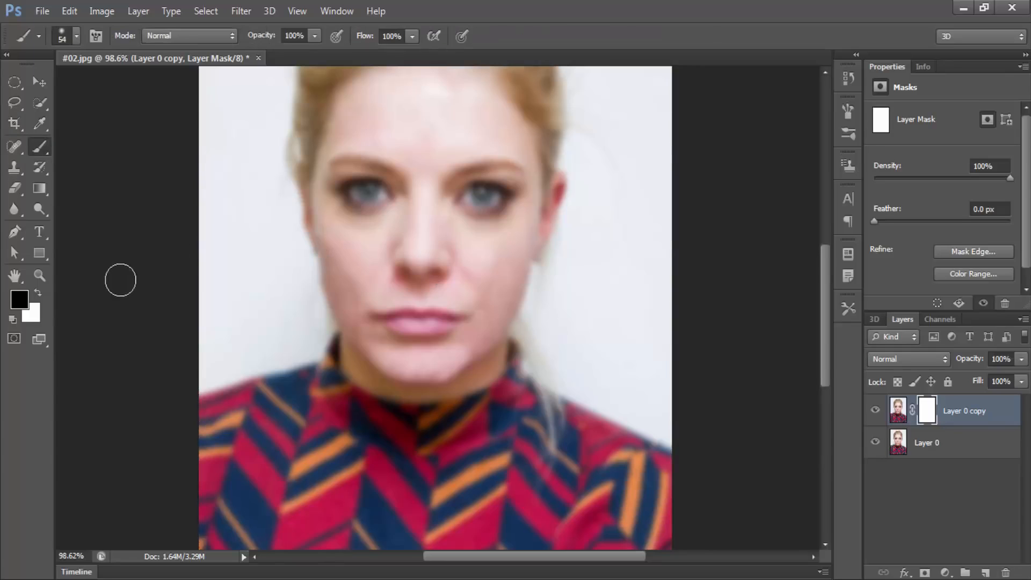
right_click(501, 168)
click(606, 207)
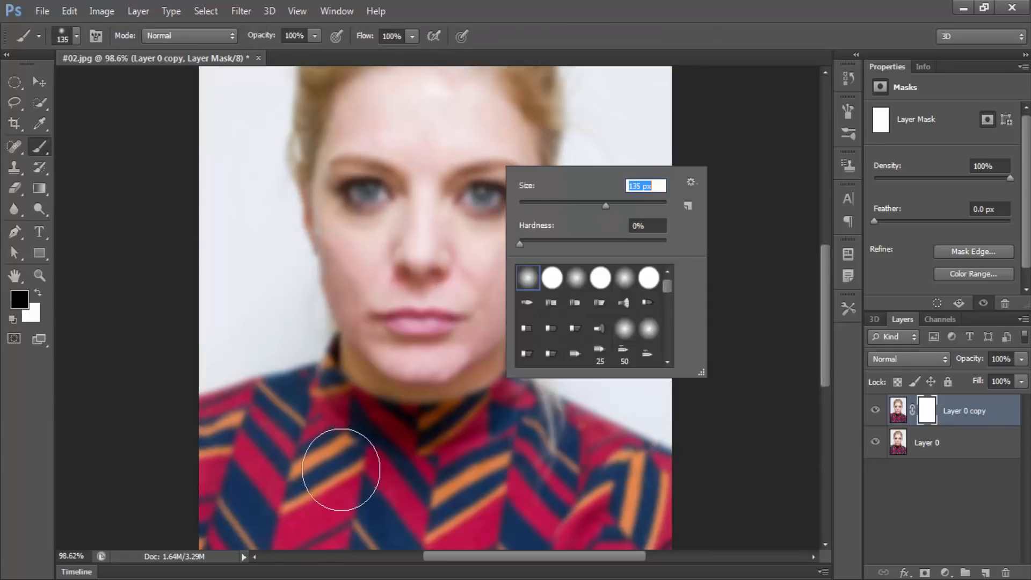
- Paint black on the mask over the patterned sweater to remove the blur from the clothing
mouse_move(341, 468)
mouse_down()
mouse_move(145, 441)
mouse_move(167, 535)
mouse_move(314, 408)
mouse_move(373, 421)
mouse_move(325, 380)
mouse_move(379, 425)
mouse_move(330, 404)
mouse_move(510, 395)
mouse_move(535, 363)
mouse_move(548, 408)
mouse_move(684, 398)
mouse_move(605, 385)
mouse_up()
right_click(384, 433)
scroll(623, 378, down, 2)
scroll(635, 381, down, 4)
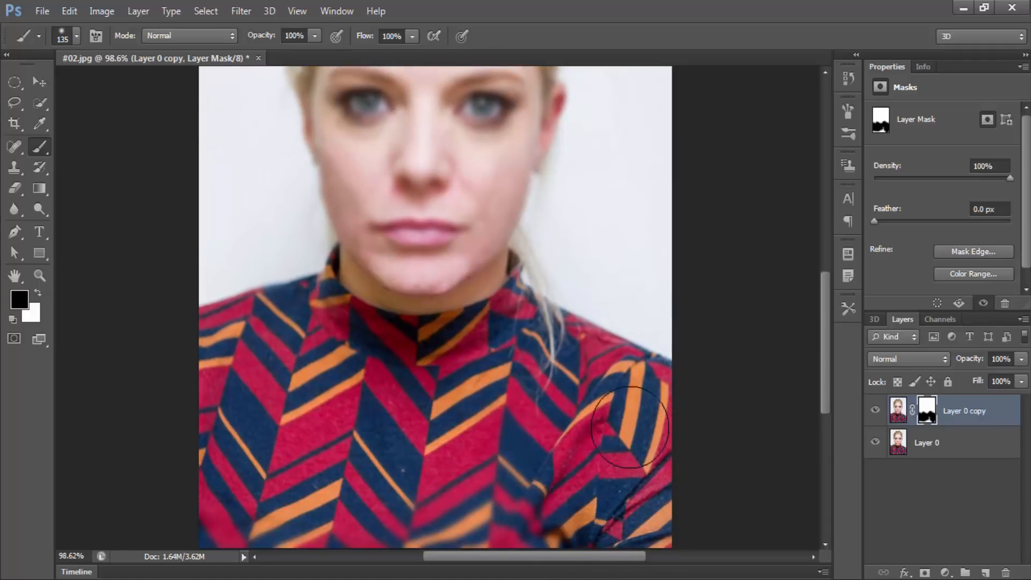
scroll(177, 354, up, 5)
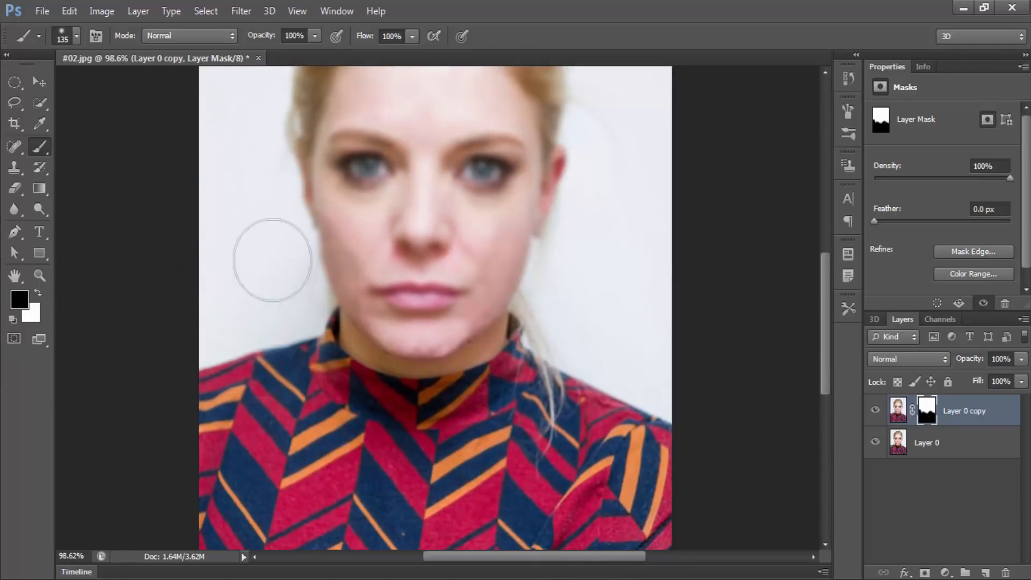
- Paint black on the blurred copy's mask over the wall background, hair and ears to restore their detail
scroll(295, 328, up, 3)
mouse_move(261, 212)
mouse_down()
mouse_move(240, 320)
mouse_move(221, 207)
mouse_move(248, 132)
mouse_up()
scroll(216, 208, up, 3)
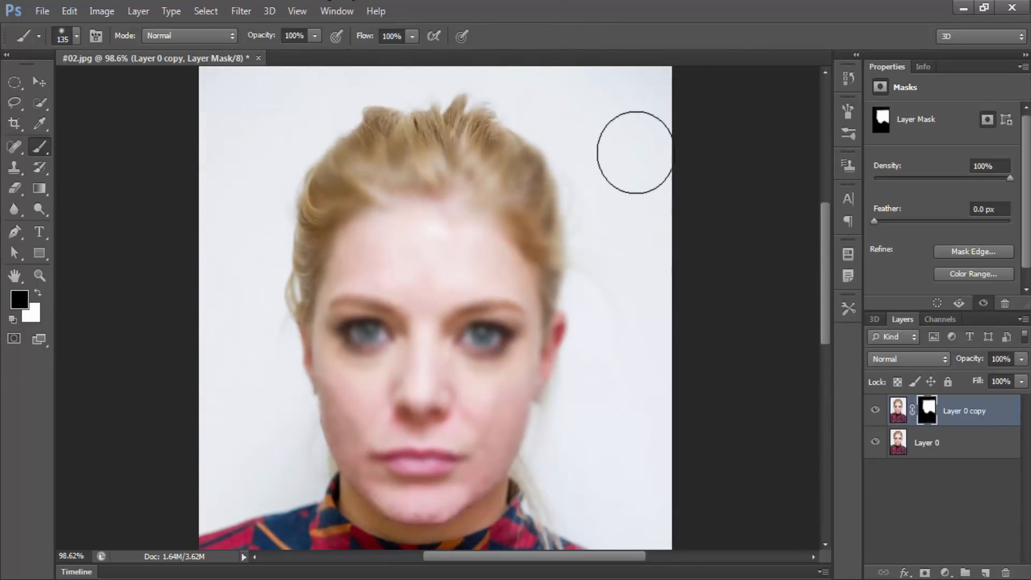
scroll(638, 135, up, 2)
mouse_move(633, 202)
mouse_down()
mouse_move(611, 301)
mouse_move(582, 292)
mouse_move(468, 196)
mouse_move(283, 231)
mouse_move(280, 260)
mouse_move(489, 134)
mouse_move(303, 276)
mouse_up()
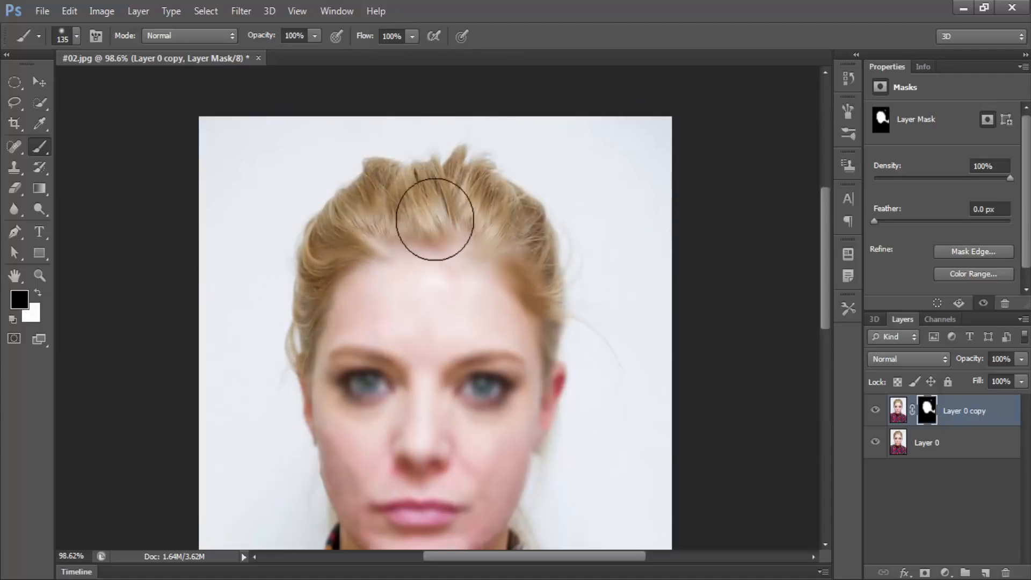
scroll(596, 265, down, 3)
mouse_move(584, 411)
mouse_down()
mouse_move(575, 372)
mouse_move(537, 419)
mouse_up()
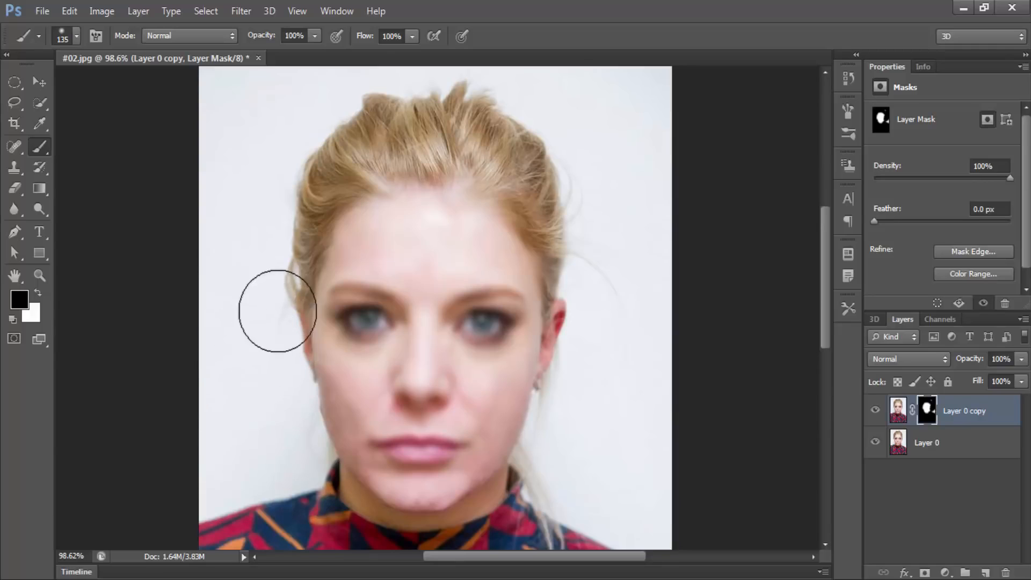
scroll(348, 230, down, 3)
- Mask the blur off one eye with a 34 px brush and off the eyebrow above it with a 13 px brush
right_click(348, 231)
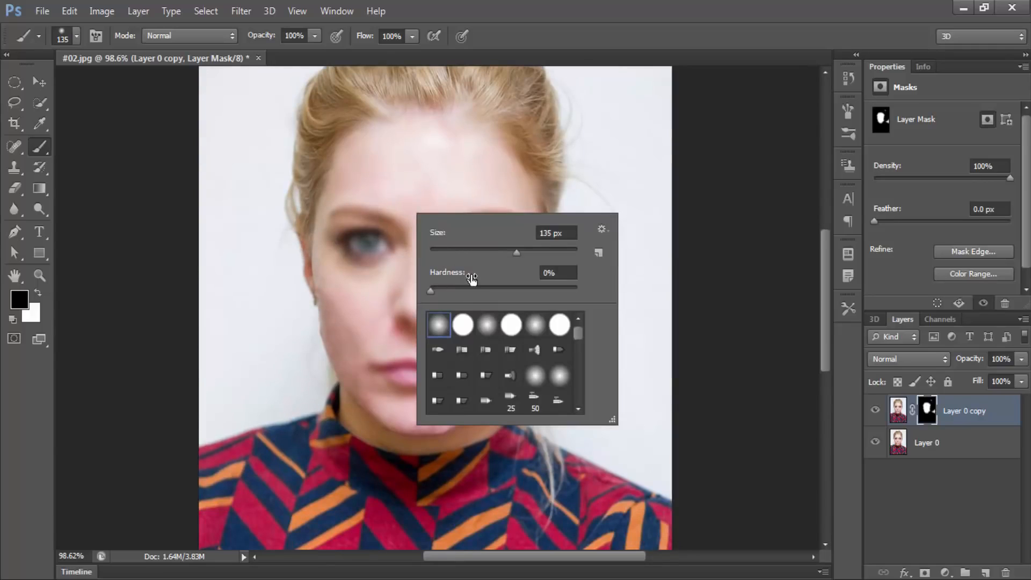
key(Return)
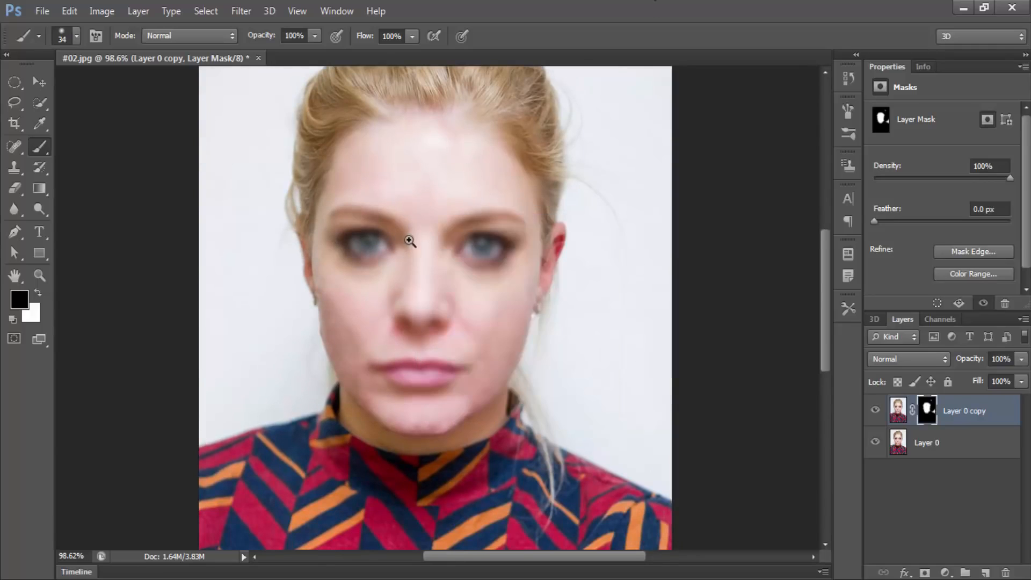
scroll(409, 239, up, 6)
mouse_move(292, 249)
mouse_down()
mouse_move(262, 254)
mouse_move(314, 247)
mouse_move(291, 234)
mouse_move(342, 237)
mouse_move(366, 255)
mouse_move(381, 219)
mouse_up()
right_click(381, 218)
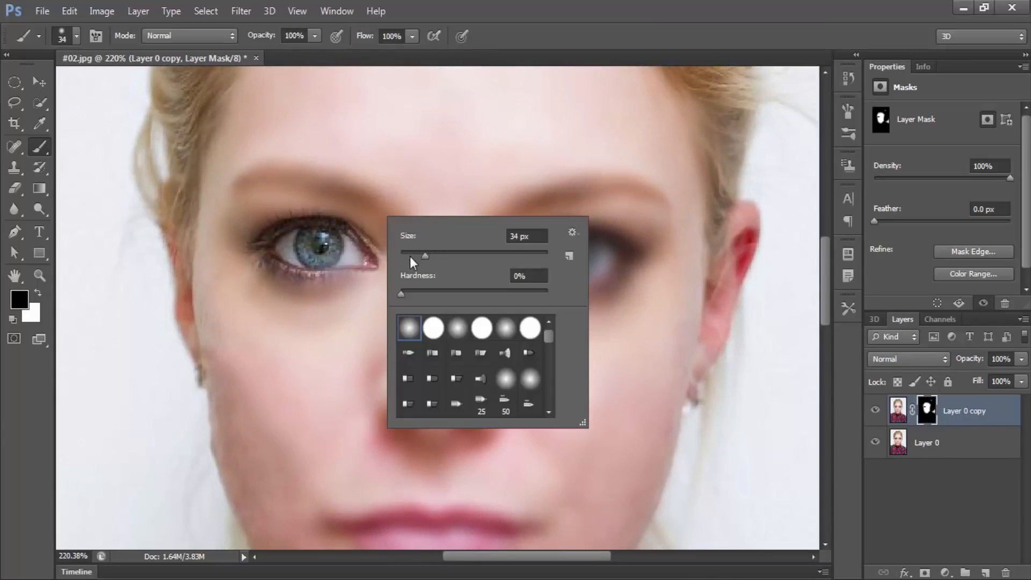
text(13)
key(Return)
mouse_move(249, 180)
mouse_down()
mouse_move(295, 167)
mouse_move(395, 235)
mouse_up()
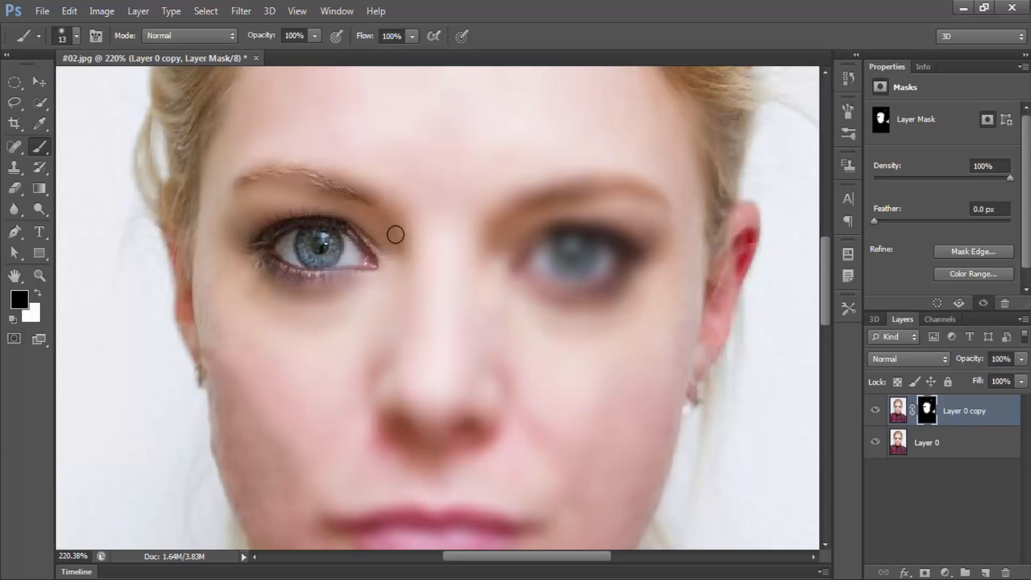
- Enlarge the brush to 25 px and mask the blur off the rest of the eyebrows and the other eye
right_click(410, 244)
text(25)
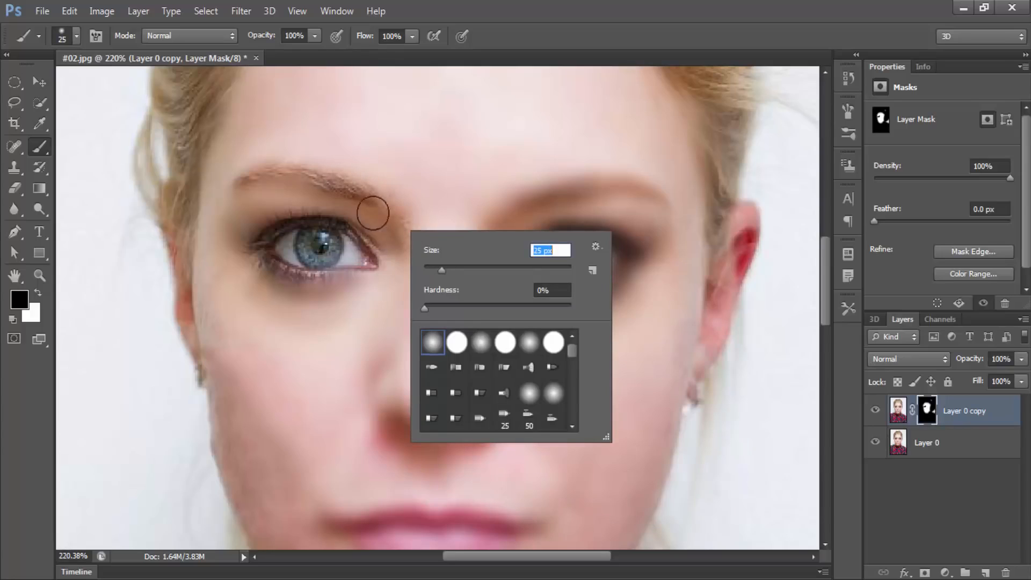
key(Return)
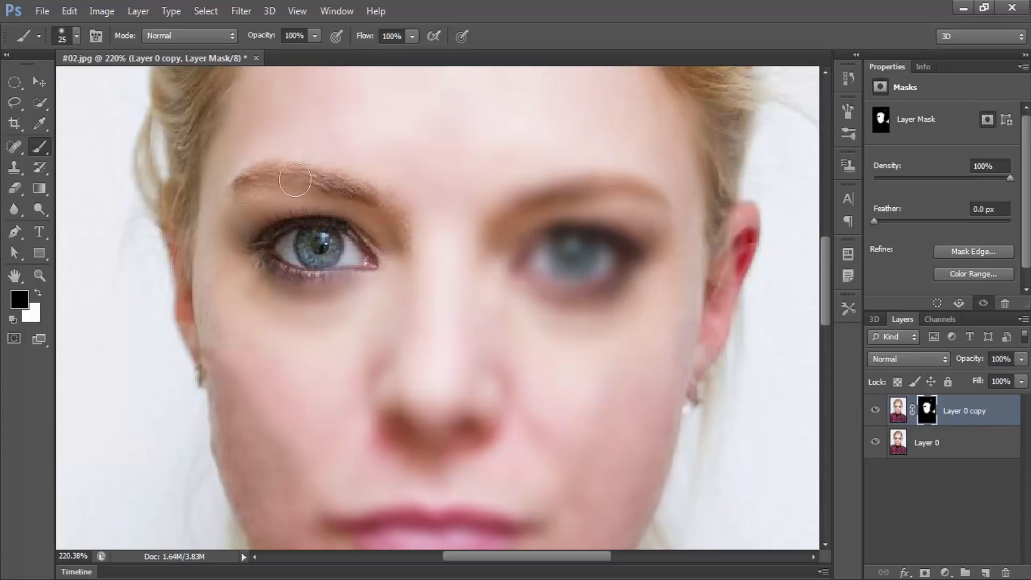
mouse_move(482, 237)
mouse_down()
mouse_move(586, 181)
mouse_move(664, 200)
mouse_move(651, 244)
mouse_move(584, 265)
mouse_move(633, 235)
mouse_move(540, 244)
mouse_move(523, 293)
mouse_move(607, 289)
mouse_move(648, 252)
mouse_move(570, 280)
mouse_move(500, 262)
mouse_up()
mouse_move(510, 203)
mouse_down()
mouse_move(458, 290)
mouse_move(354, 290)
mouse_move(260, 266)
mouse_move(374, 303)
mouse_up()
key(ctrl+0)
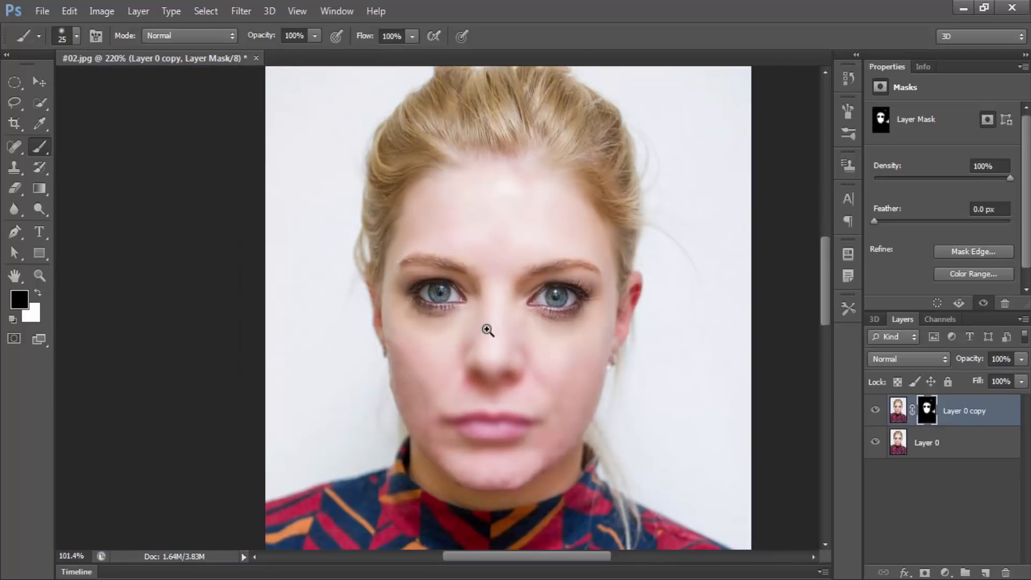
- Paint black on the mask over the lips and nose with the 25 px brush to restore their sharpness
mouse_move(466, 421)
mouse_down()
mouse_move(525, 437)
mouse_move(445, 349)
mouse_up()
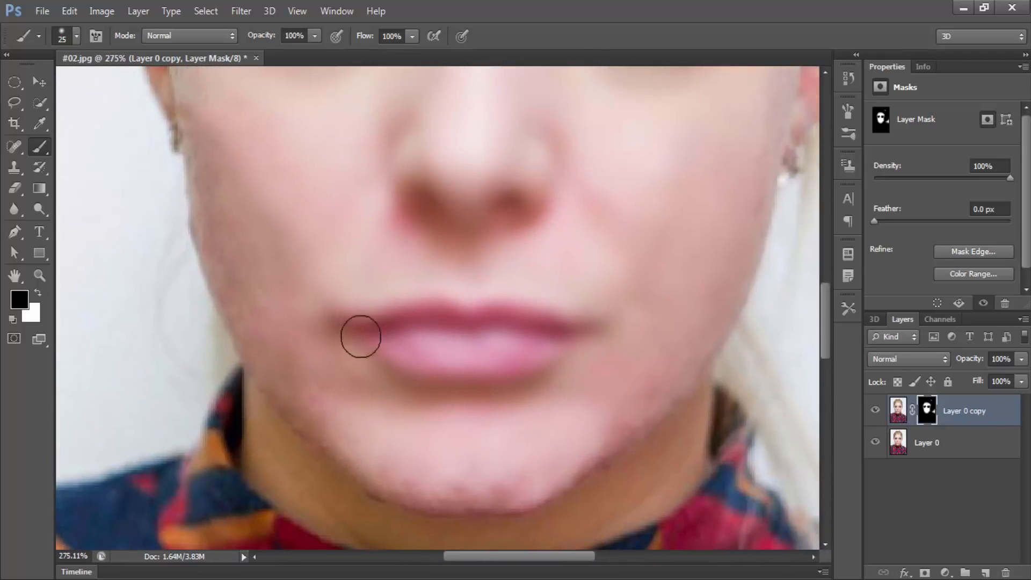
mouse_move(361, 336)
mouse_down()
mouse_move(384, 326)
mouse_move(558, 327)
mouse_move(515, 353)
mouse_move(440, 364)
mouse_move(382, 346)
mouse_move(448, 366)
mouse_move(514, 353)
mouse_move(569, 325)
mouse_move(461, 317)
mouse_move(511, 204)
mouse_move(430, 201)
mouse_move(429, 132)
mouse_move(467, 111)
mouse_move(516, 122)
mouse_move(490, 185)
mouse_move(430, 133)
mouse_move(499, 137)
mouse_move(555, 173)
mouse_up()
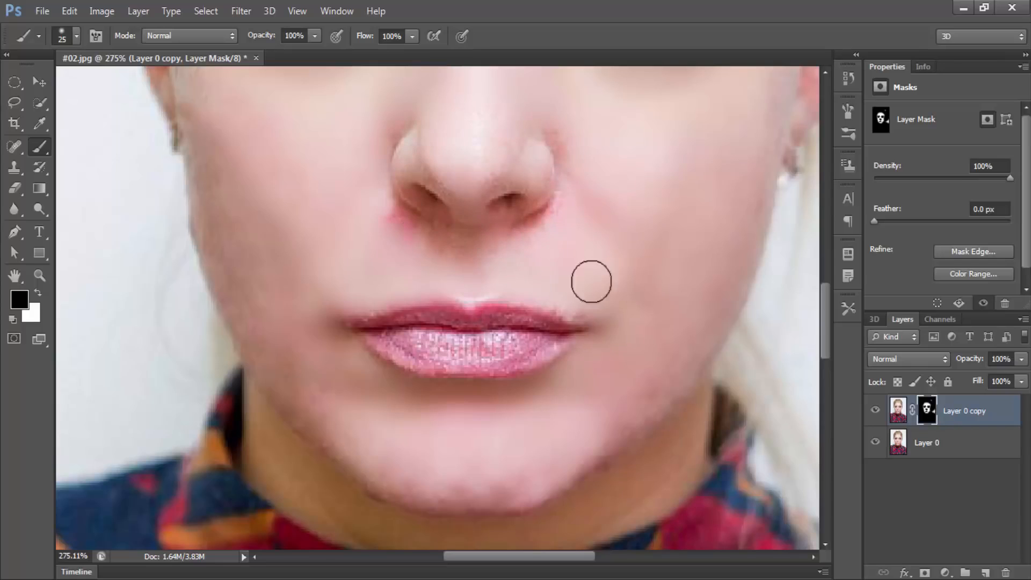
key(ctrl+0)
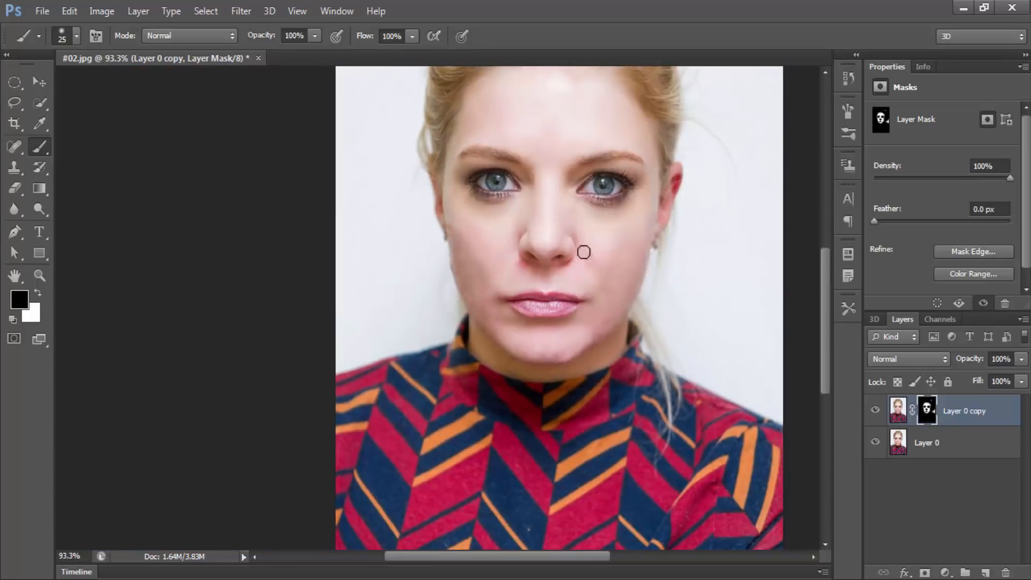
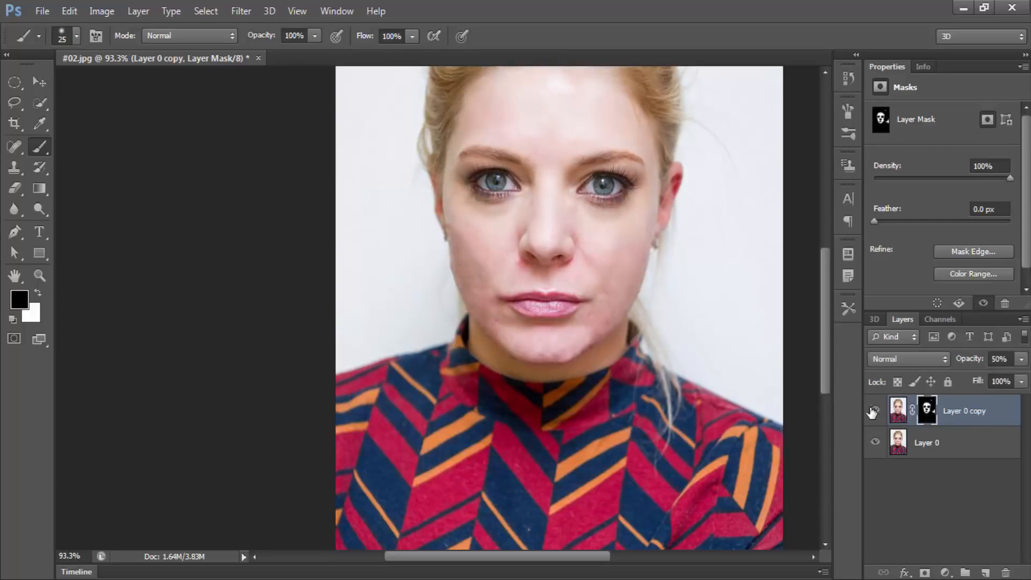
- Lower the blurred copy's opacity to 62% and merge it with Layer 0
drag(975, 356, 979, 357)
drag(980, 363, 974, 466)
shift+click(962, 447)
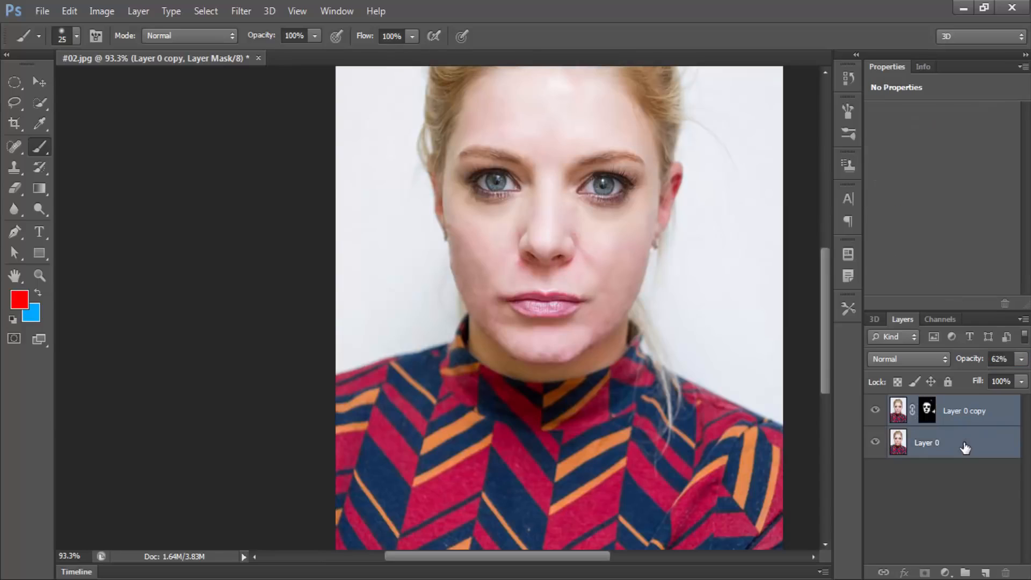
right_click(966, 414)
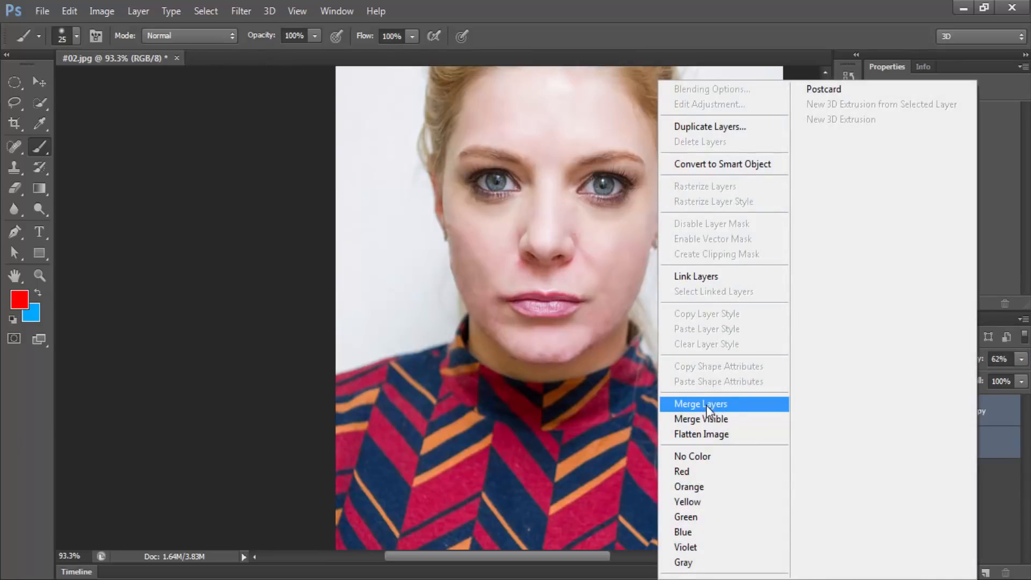
click(1029, 423)
click(970, 447)
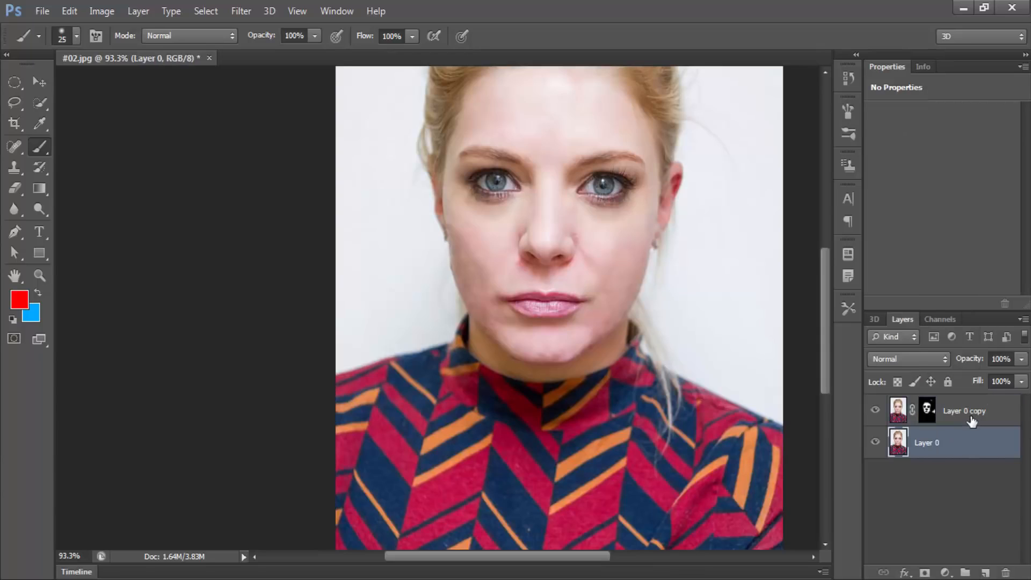
shift+click(973, 414)
key(ctrl+e)
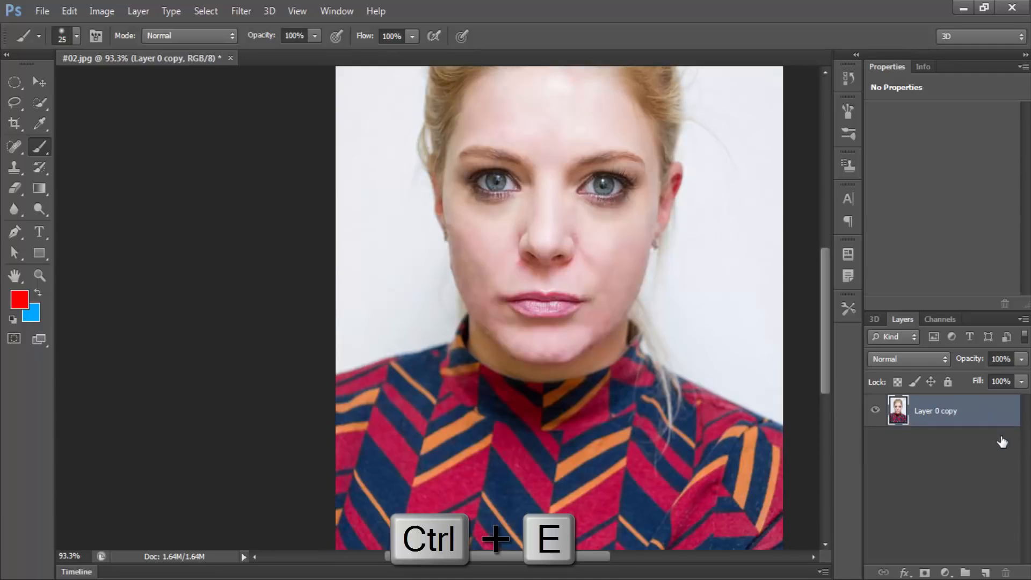
- Start a Pen tool path at one corner of the mouth and trace it along the lower lip's edge
drag(556, 282, 633, 284)
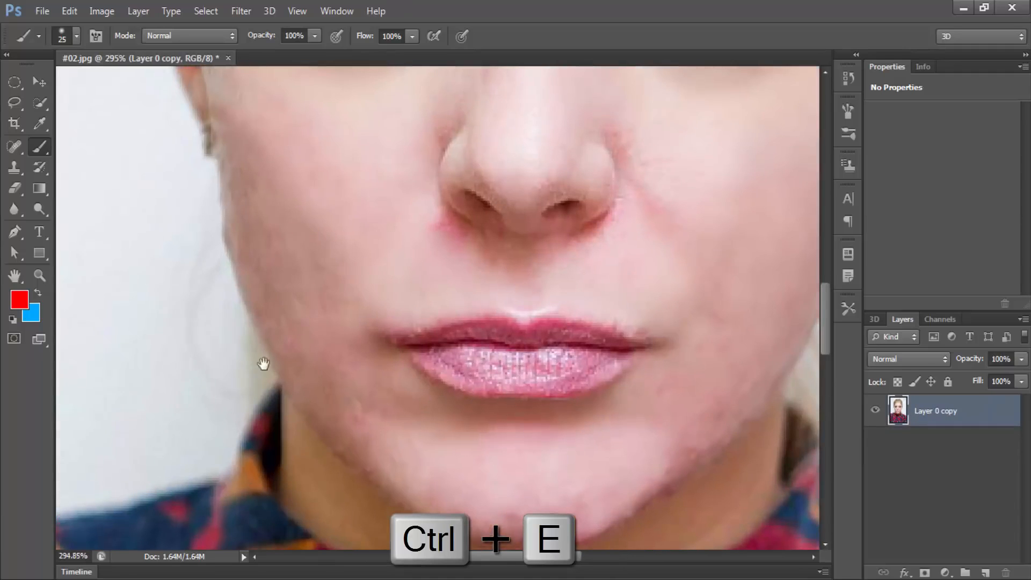
click(15, 232)
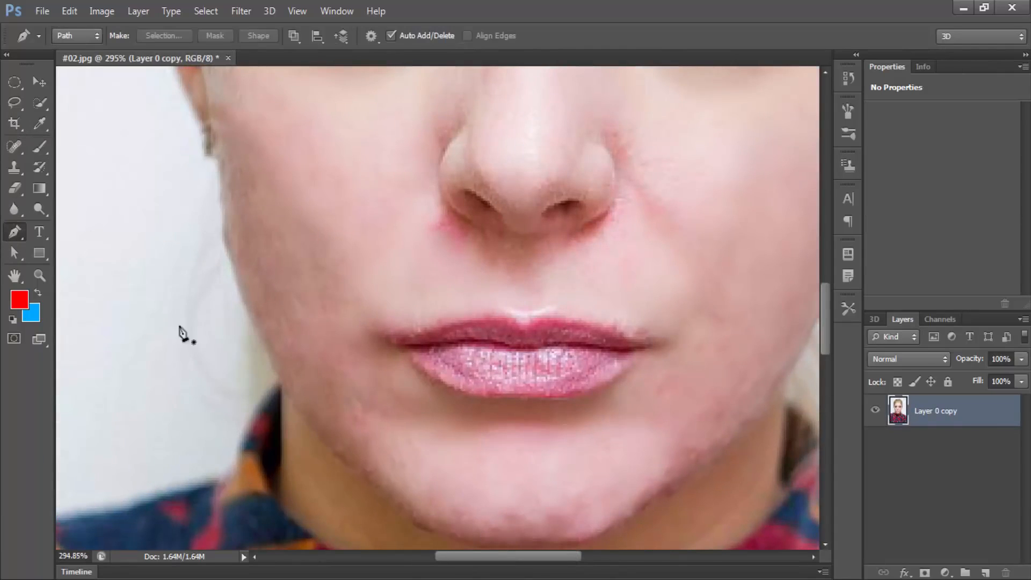
drag(749, 378, 539, 317)
click(434, 290)
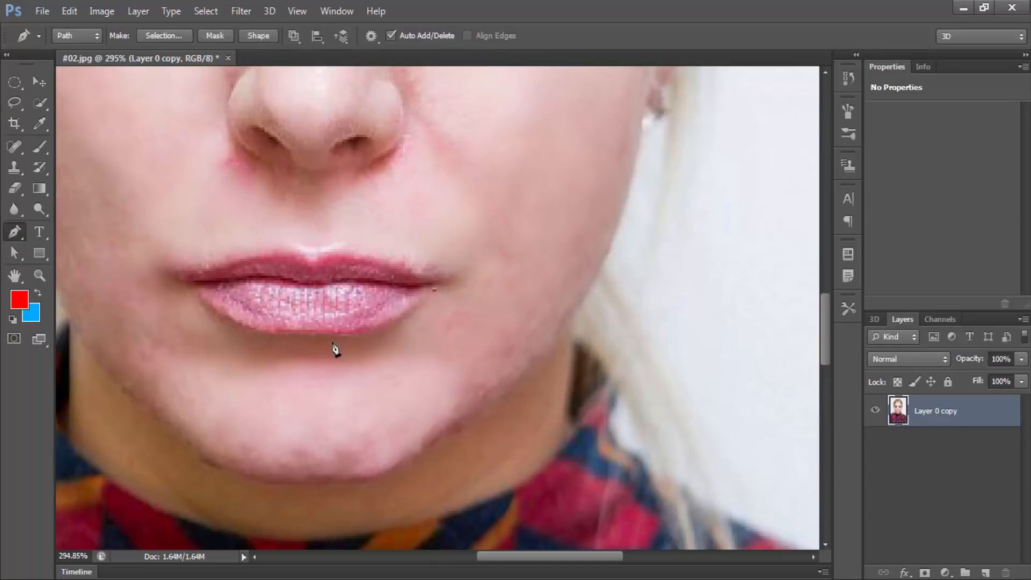
drag(323, 330, 315, 338)
key(ctrl+z)
drag(430, 289, 425, 295)
drag(306, 322, 305, 320)
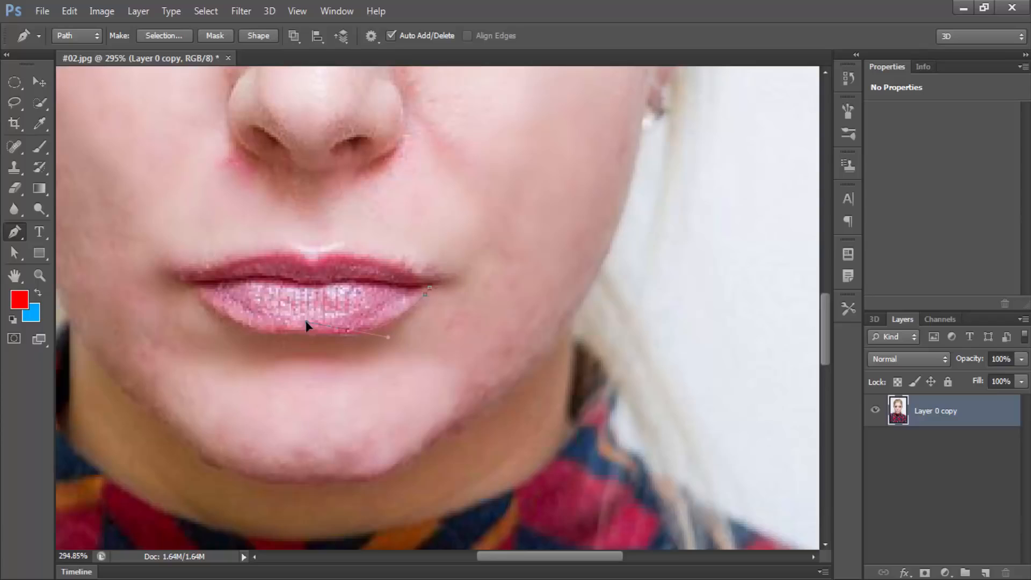
alt+click(348, 331)
drag(317, 320, 306, 324)
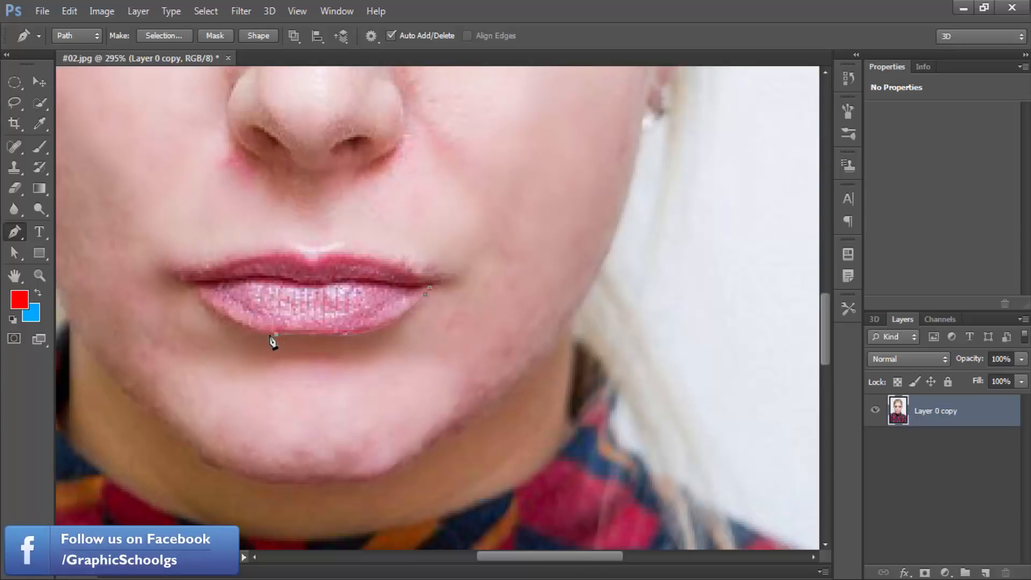
- Continue the path around the other mouth corner and the upper lip, close it and convert it into a selection
click(209, 304)
click(196, 292)
click(189, 283)
click(177, 274)
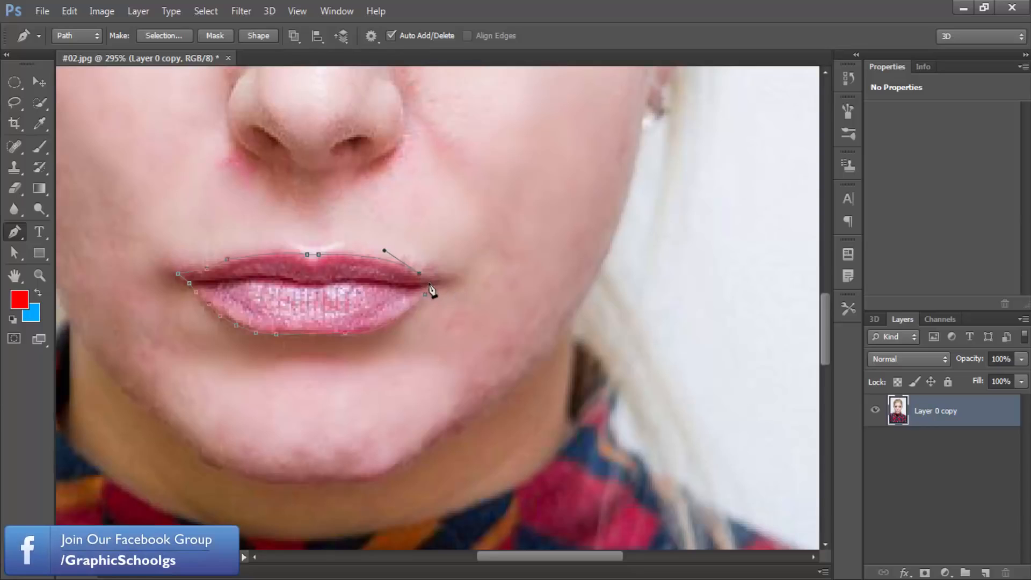
key(ctrl+Return)
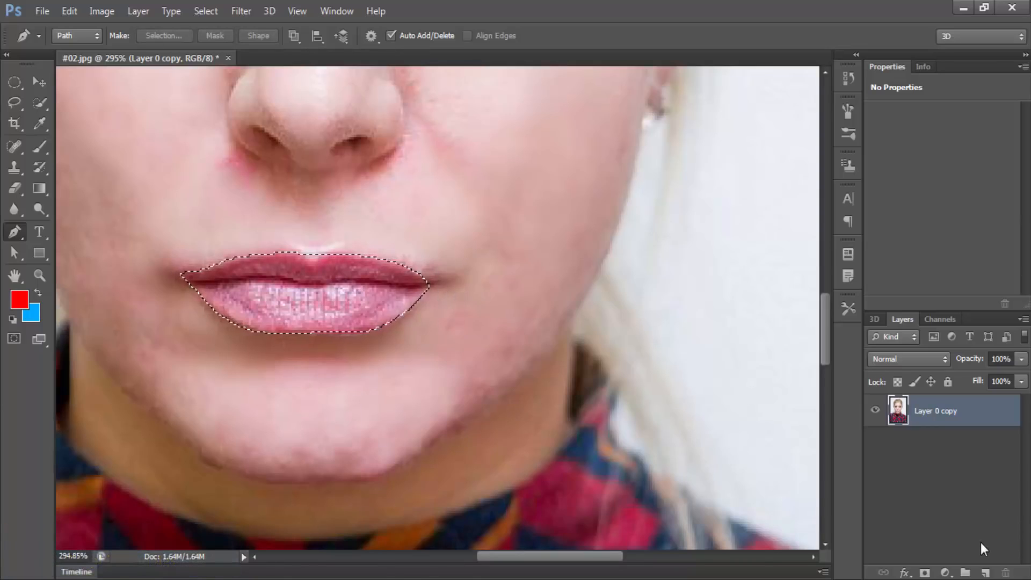
- Create a new layer, fill the lip selection on it with the red foreground color, and deselect
key(ctrl+shift+alt+n)
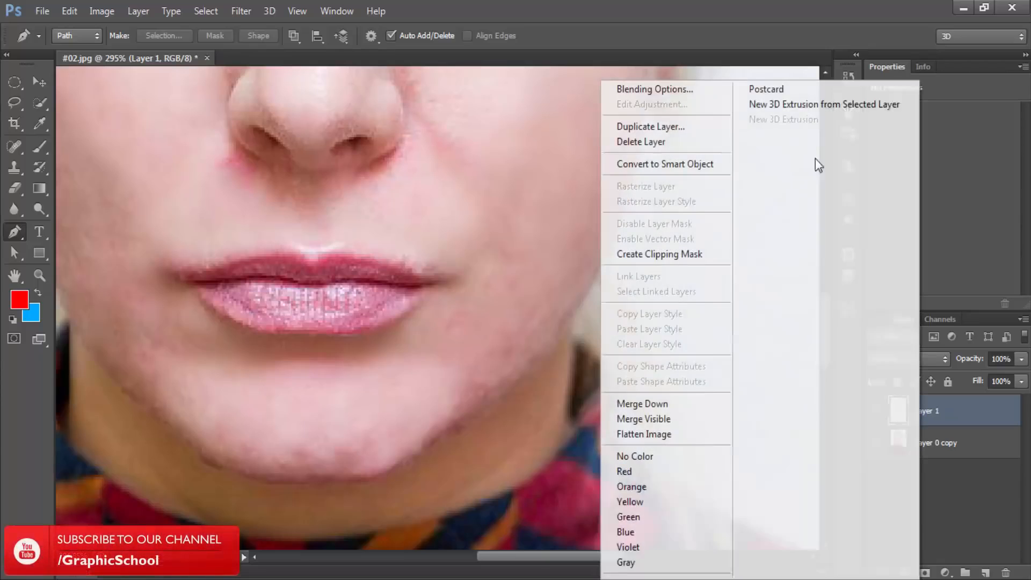
right_click(921, 411)
click(974, 416)
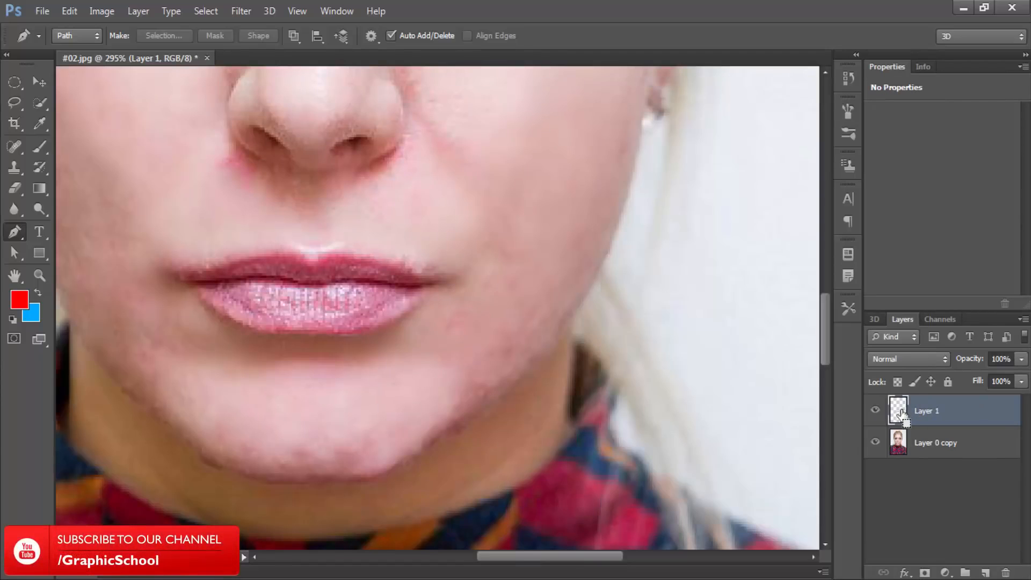
key(ctrl+Return)
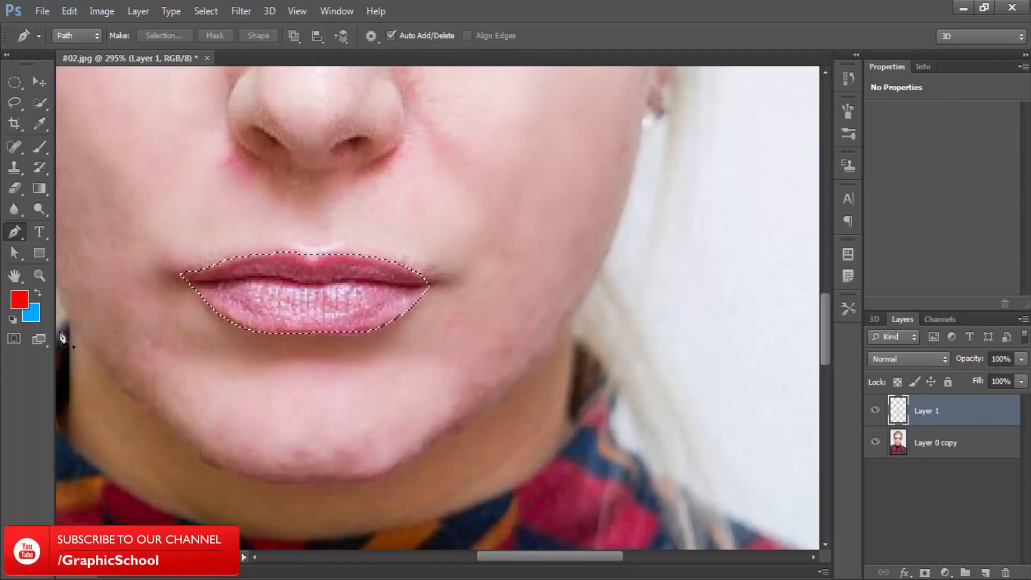
key(alt+BackSpace)
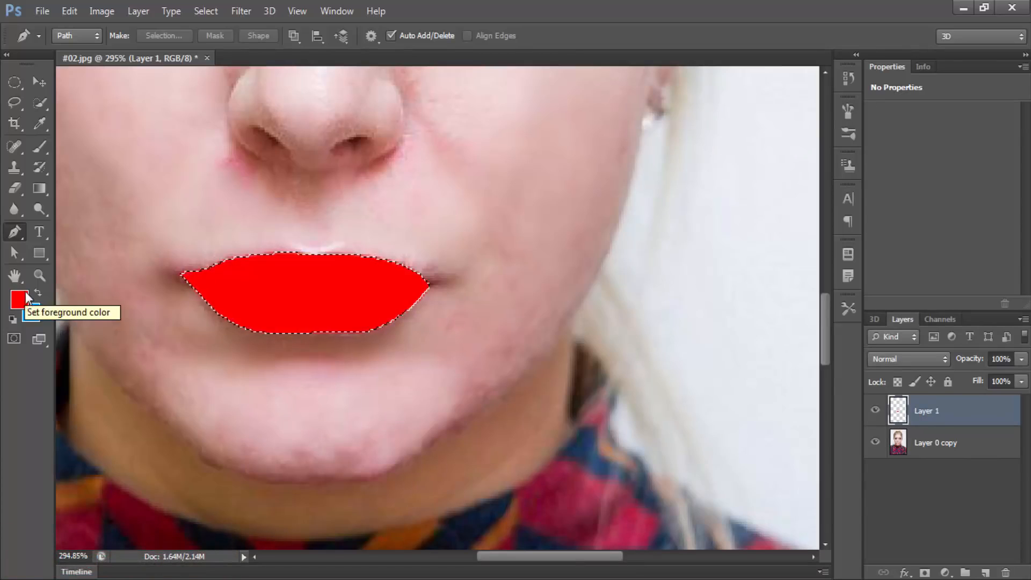
key(ctrl+d)
- Set the red lip layer's blend mode to Multiply and its opacity to 74%
click(910, 359)
click(879, 56)
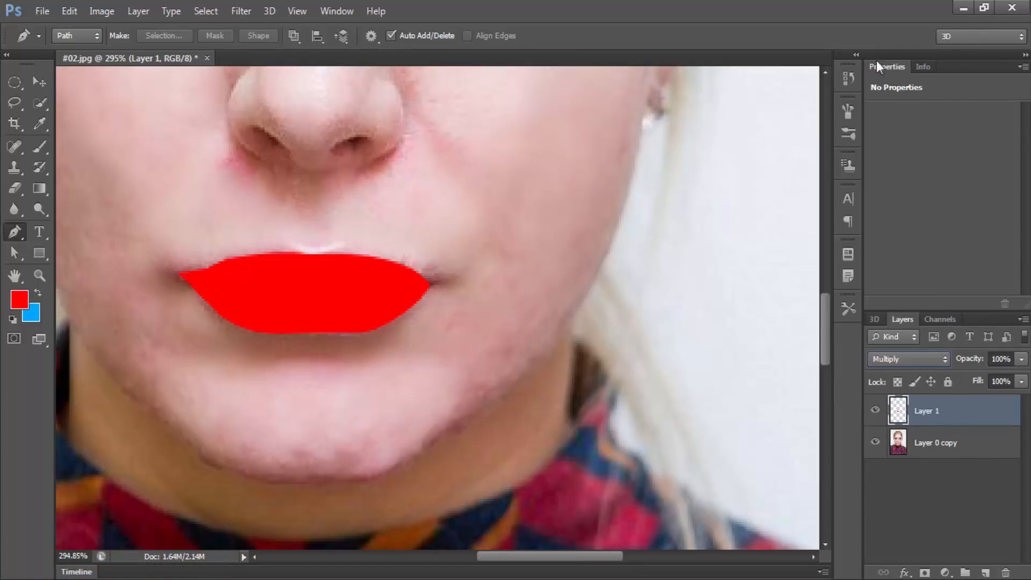
drag(983, 358, 962, 359)
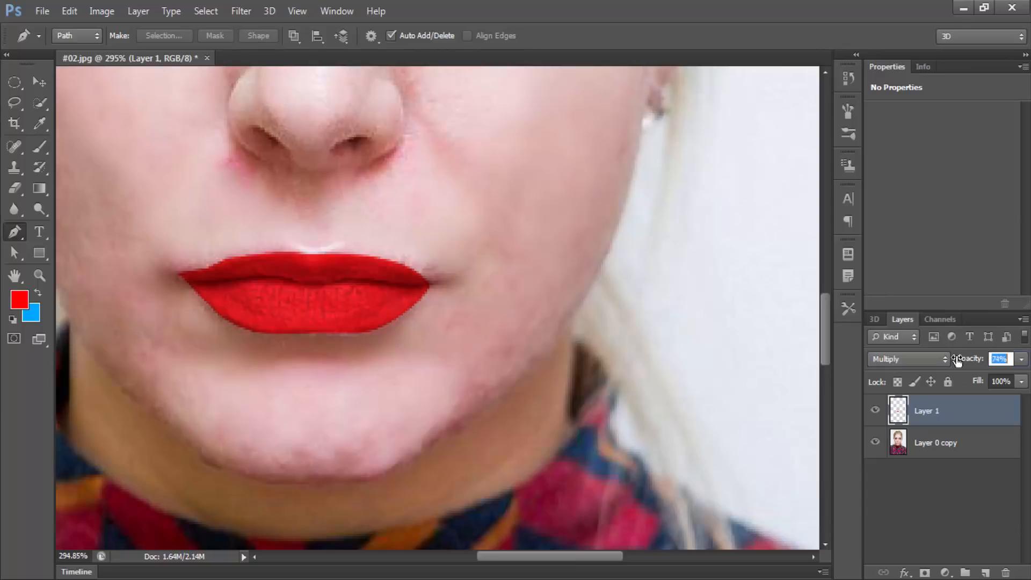
- Soften the edges of the red lip color with a 20 px Blur tool and raise the layer's opacity to 97%
key(ctrl+minus)
click(15, 209)
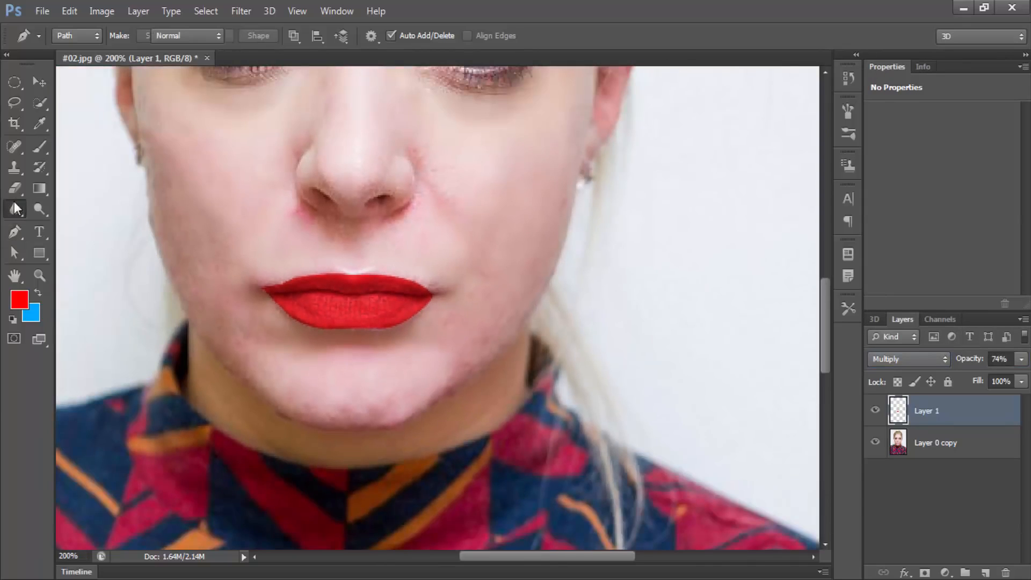
right_click(370, 281)
click(392, 317)
key(Return)
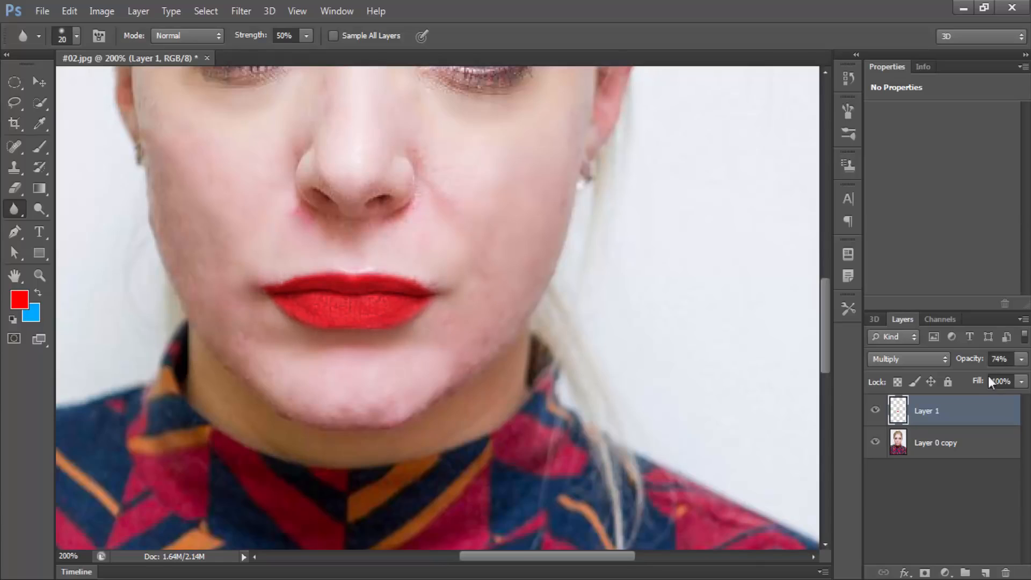
drag(965, 366, 980, 365)
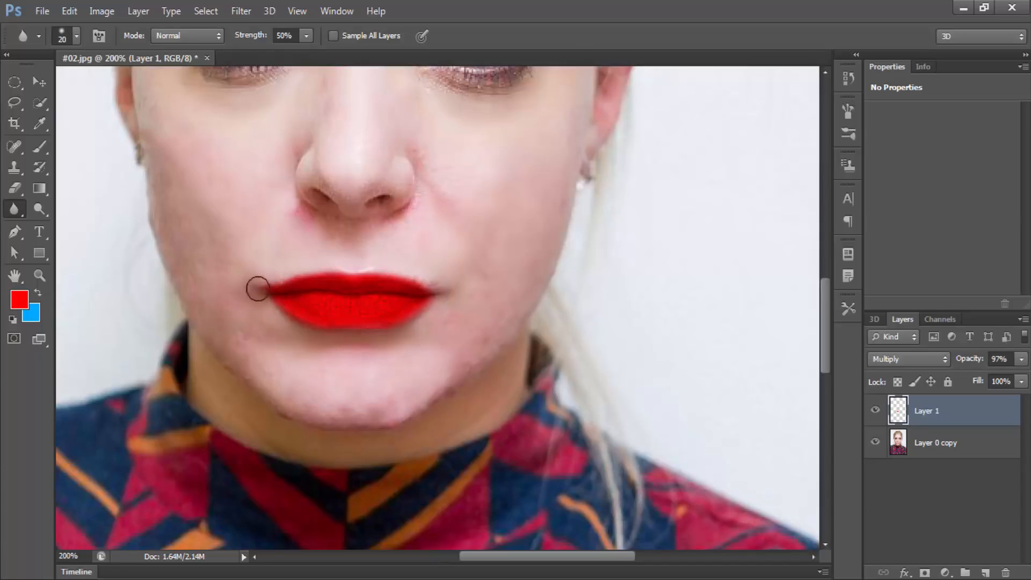
- Add a layer mask to the red lip layer and paint it black with a 25 px brush around both mouth corners to hide spilled color
click(925, 573)
key(b)
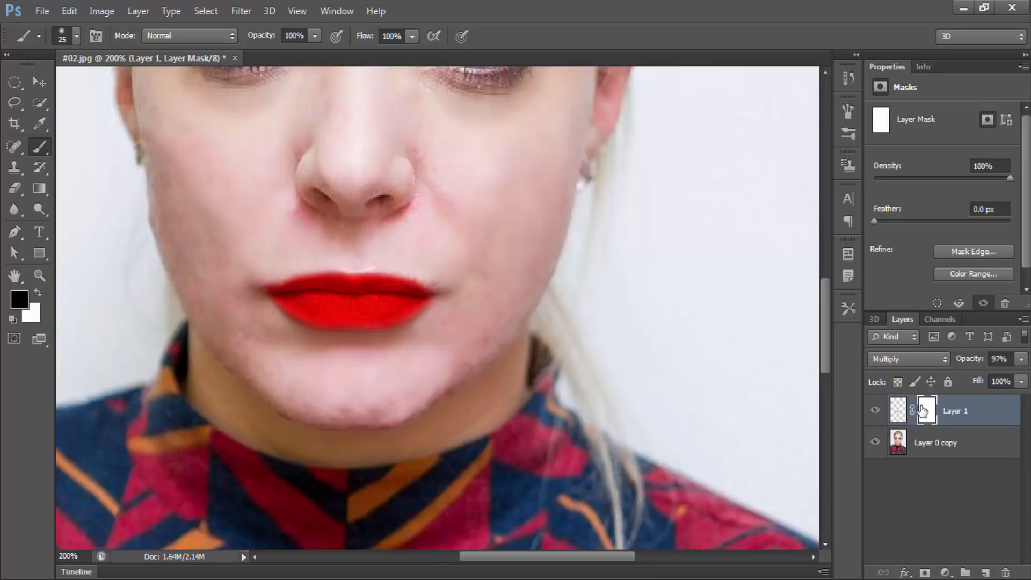
drag(291, 254, 244, 280)
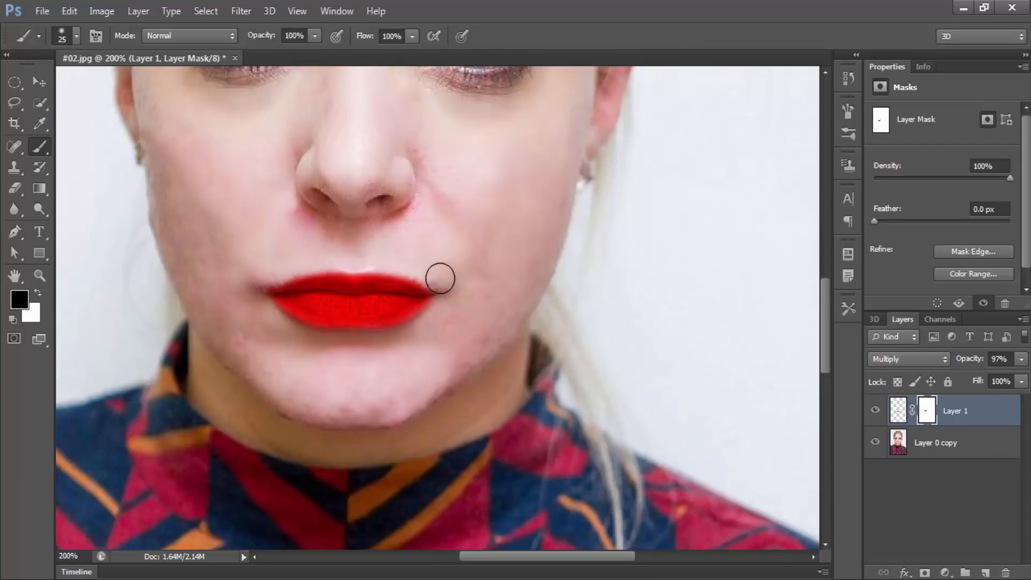
mouse_move(433, 279)
mouse_down()
mouse_move(453, 289)
mouse_move(420, 335)
mouse_up()
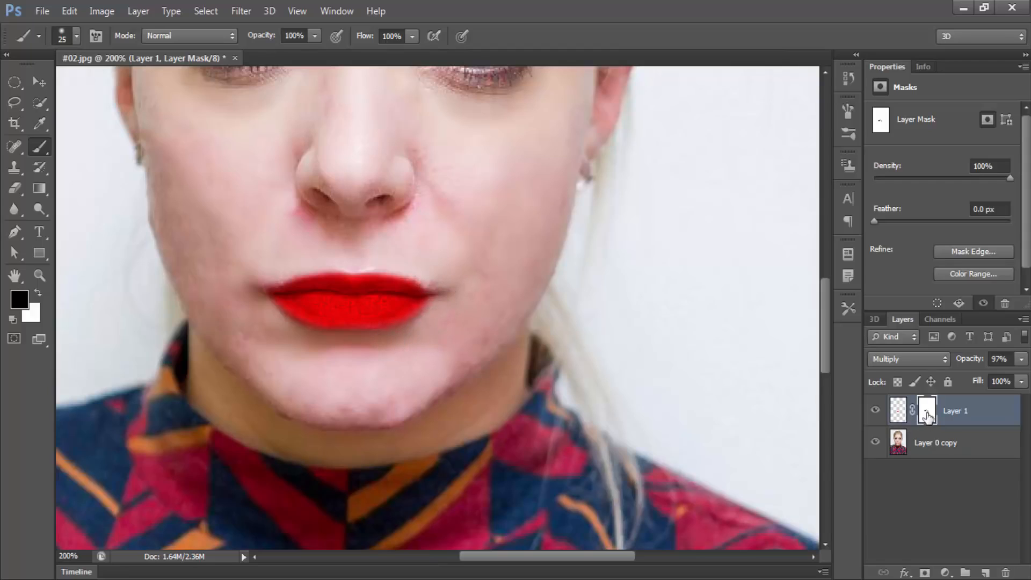
click(906, 413)
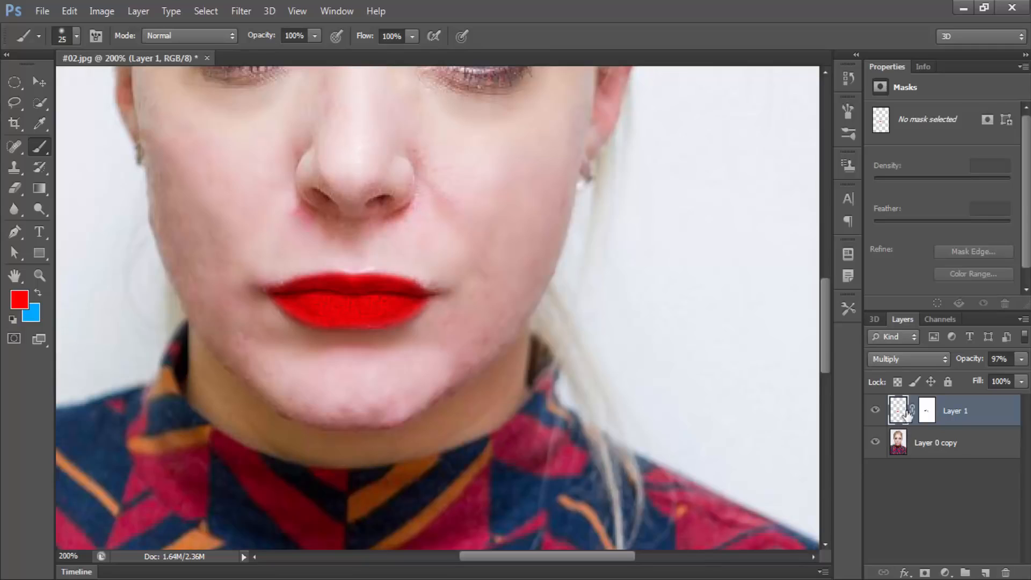
click(14, 208)
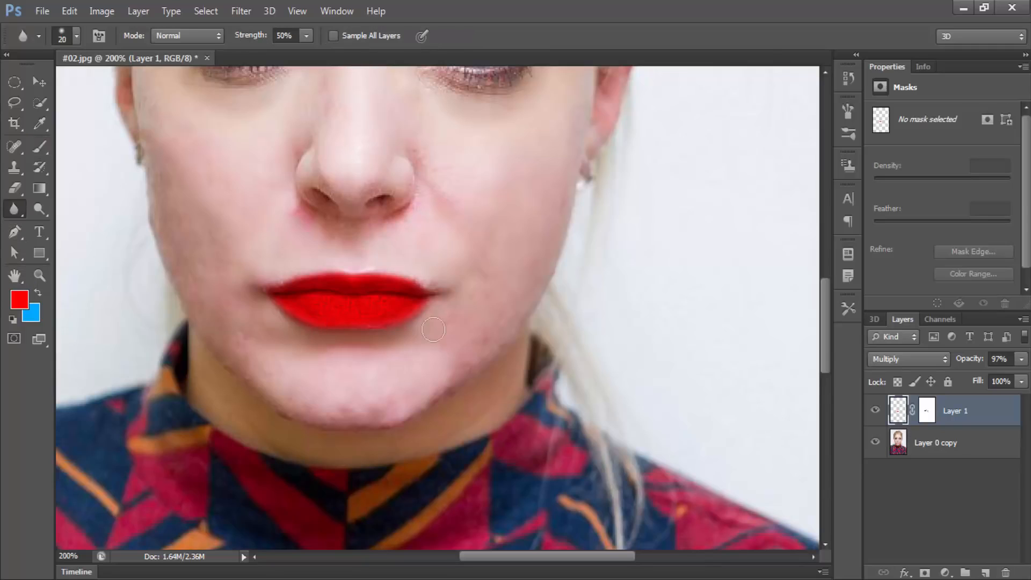
- Merge the masked red lip layer and the portrait layer into a single layer
key(ctrl+minus)
key(ctrl+minus)
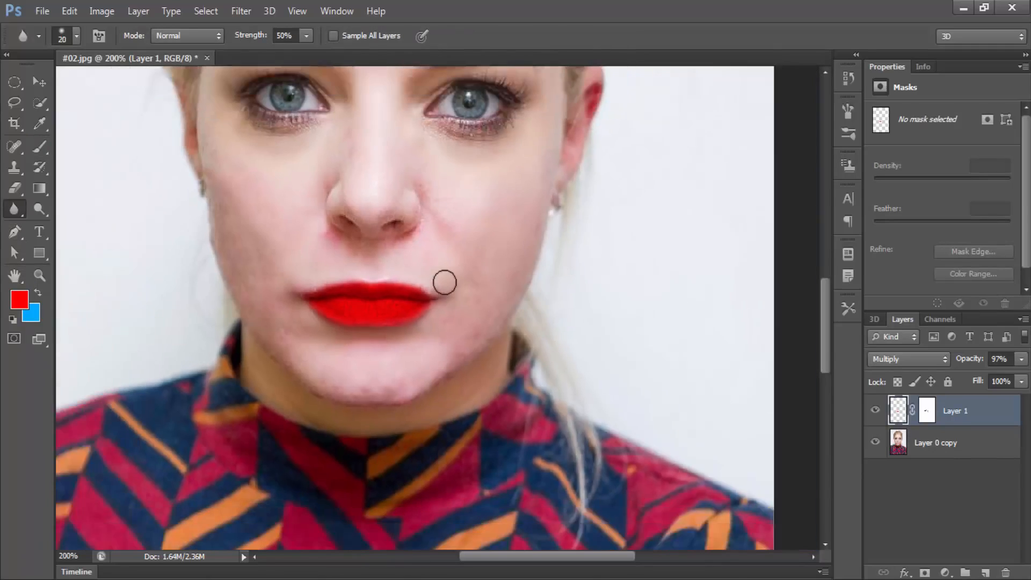
key(ctrl+plus)
key(ctrl+plus)
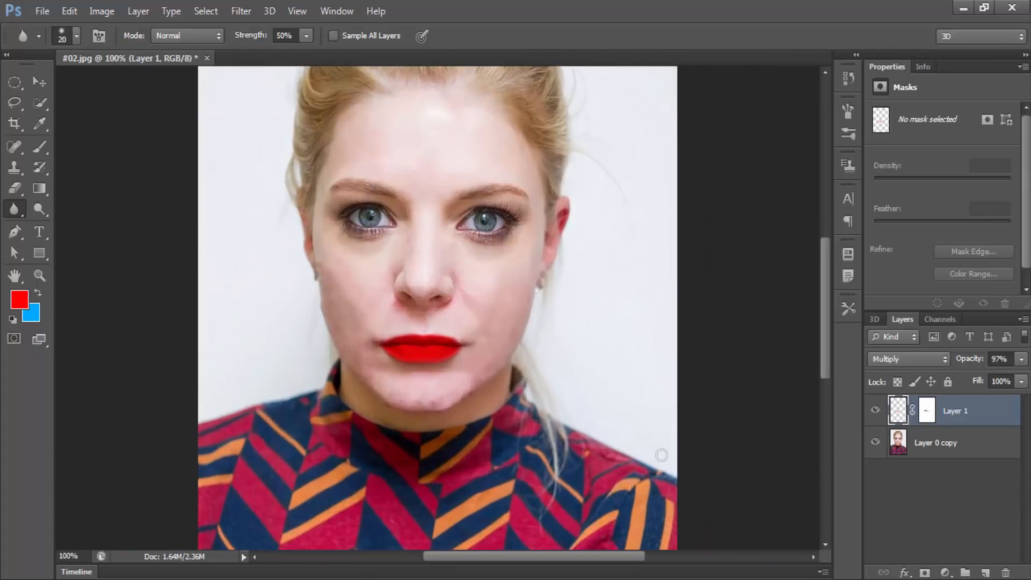
click(14, 147)
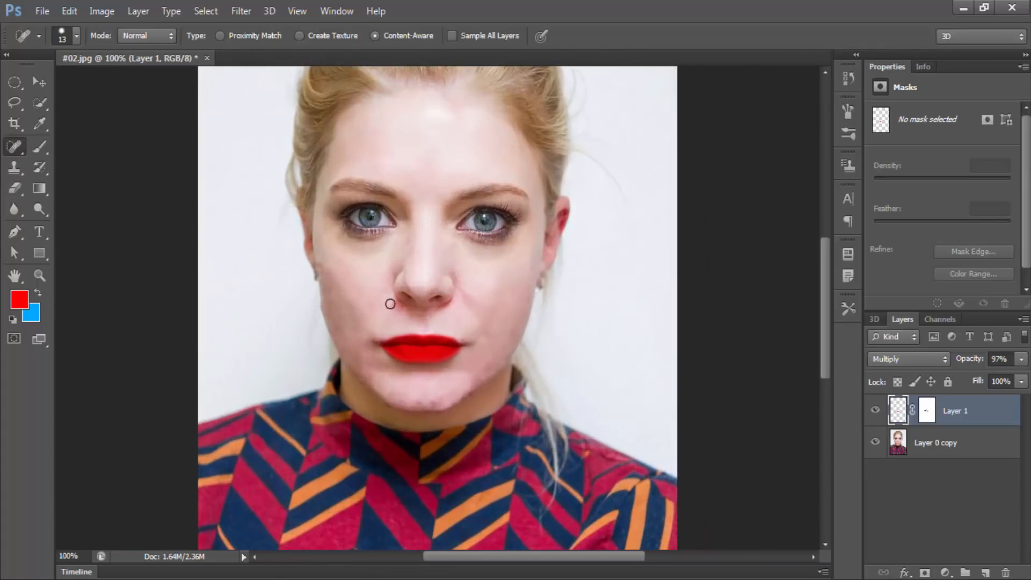
click(14, 167)
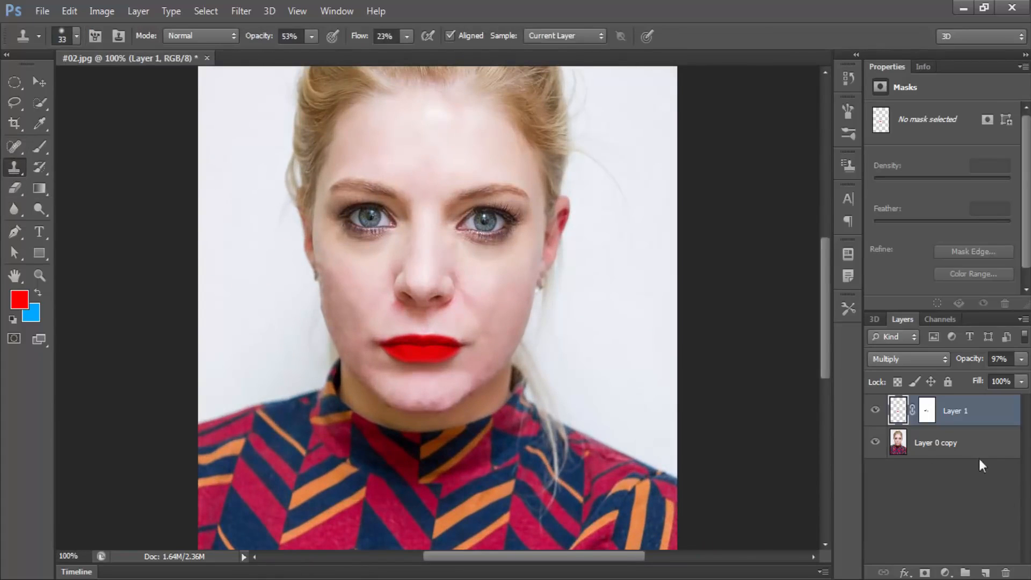
shift+click(980, 448)
key(ctrl+e)
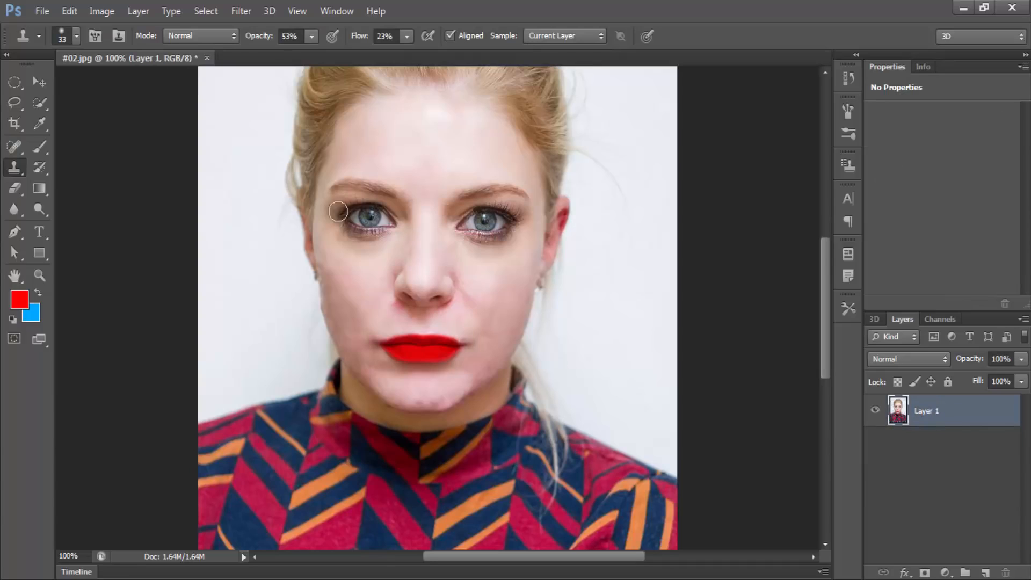
- Even out the cheek on the image's left side with a 43 px Clone Stamp, sampling clean skin below the eye
right_click(426, 274)
click(478, 312)
alt+click(359, 273)
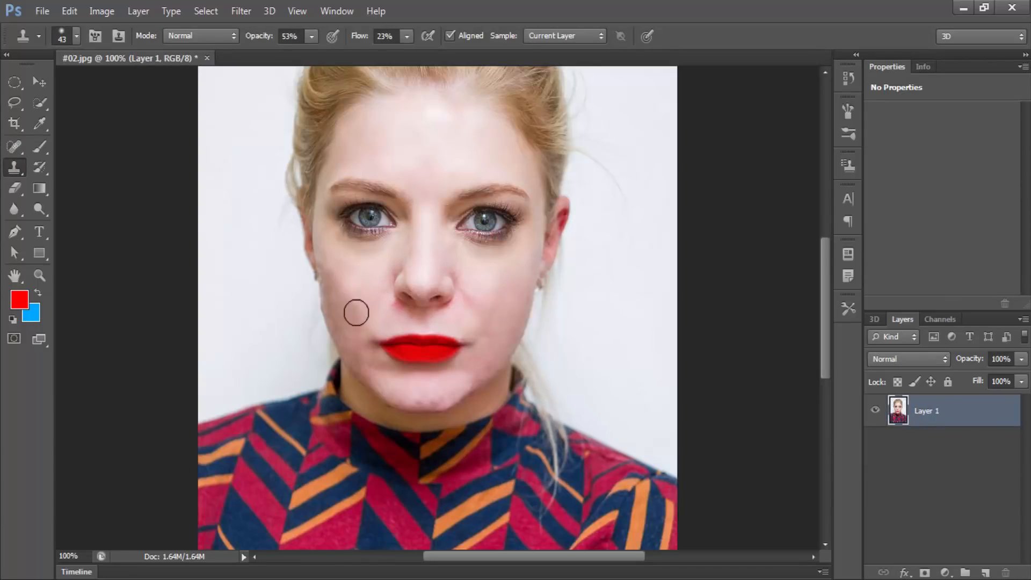
alt+click(353, 276)
click(364, 324)
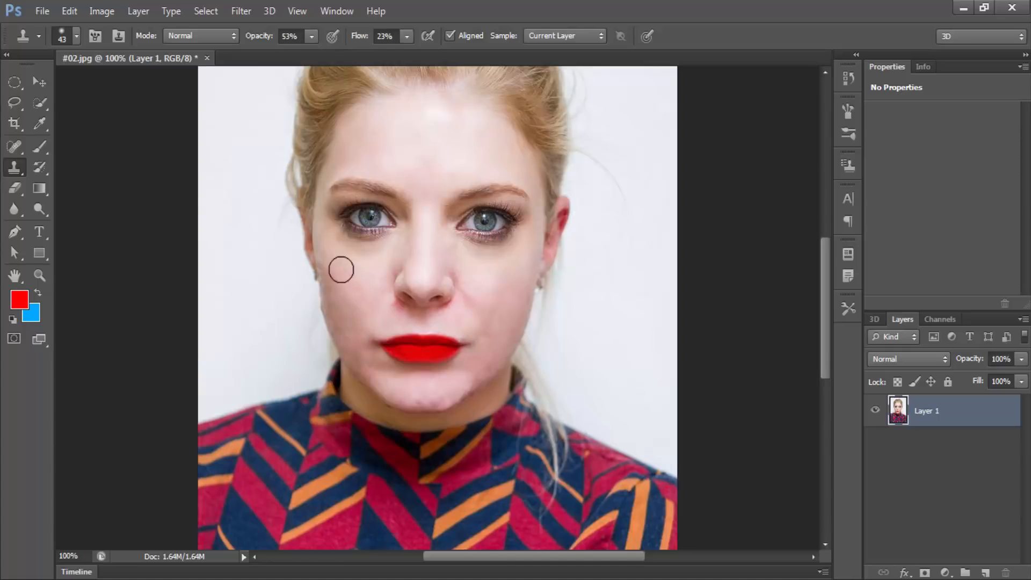
drag(327, 264, 333, 294)
- Reduce the Clone Stamp brush to 16 px for the skin along the cheek's outer edge
scroll(346, 257, up, 4)
right_click(383, 274)
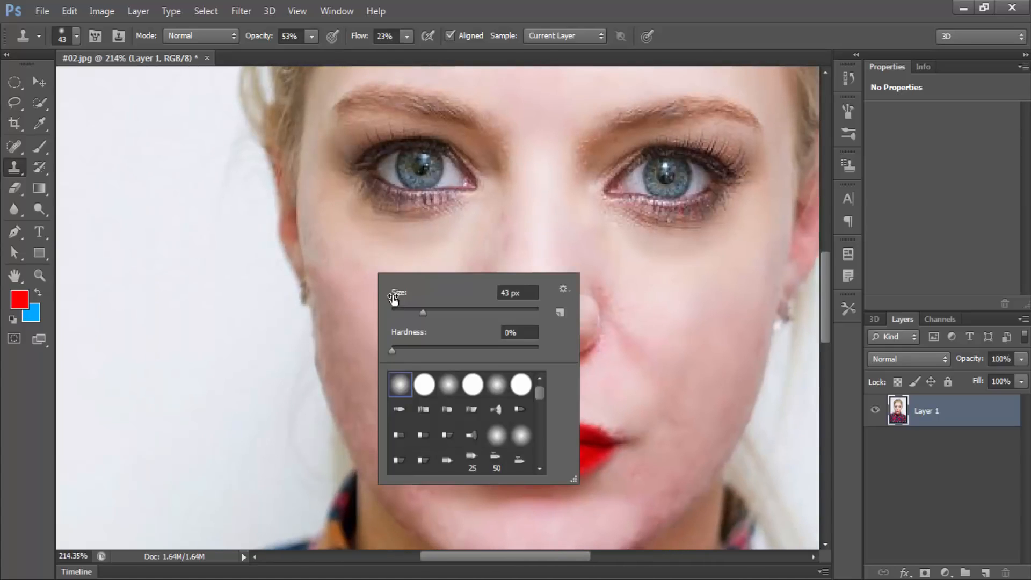
click(403, 312)
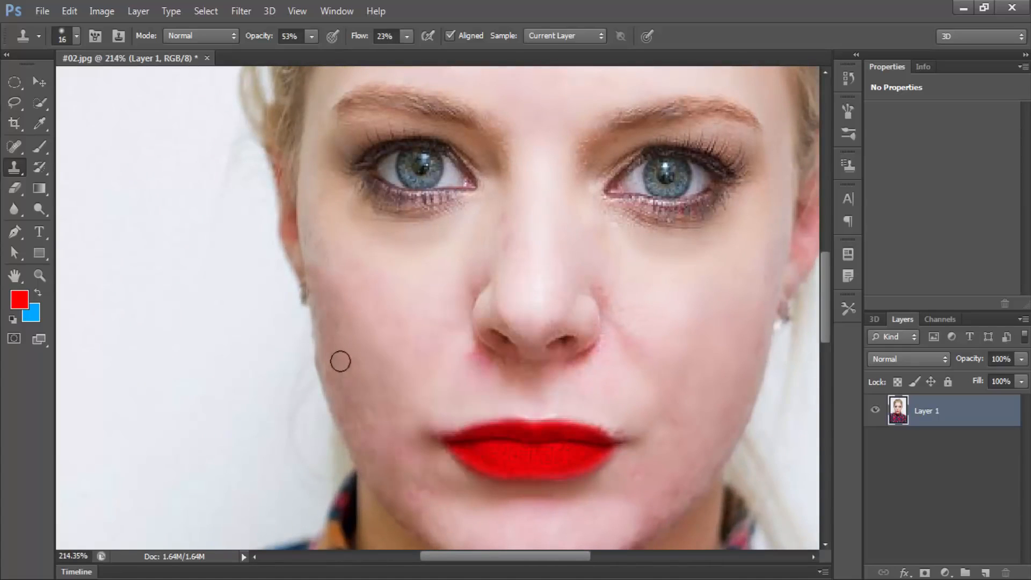
scroll(449, 323, down, 2)
scroll(662, 392, up, 1)
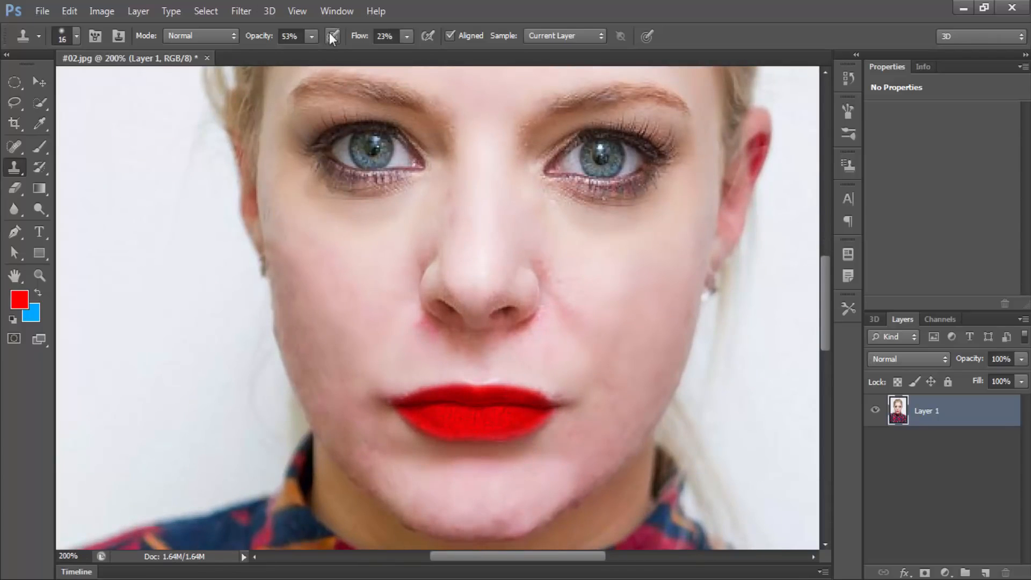
- Set the Clone Stamp's opacity to 77%, its flow to 38% and its brush size to 27 px
drag(349, 35, 357, 36)
right_click(601, 262)
drag(630, 301, 637, 302)
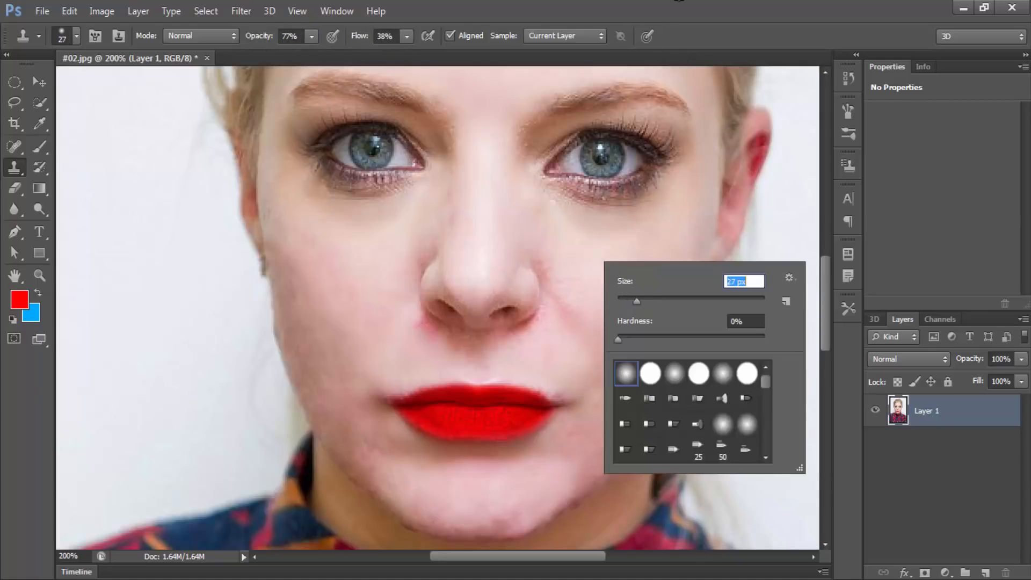
key(Return)
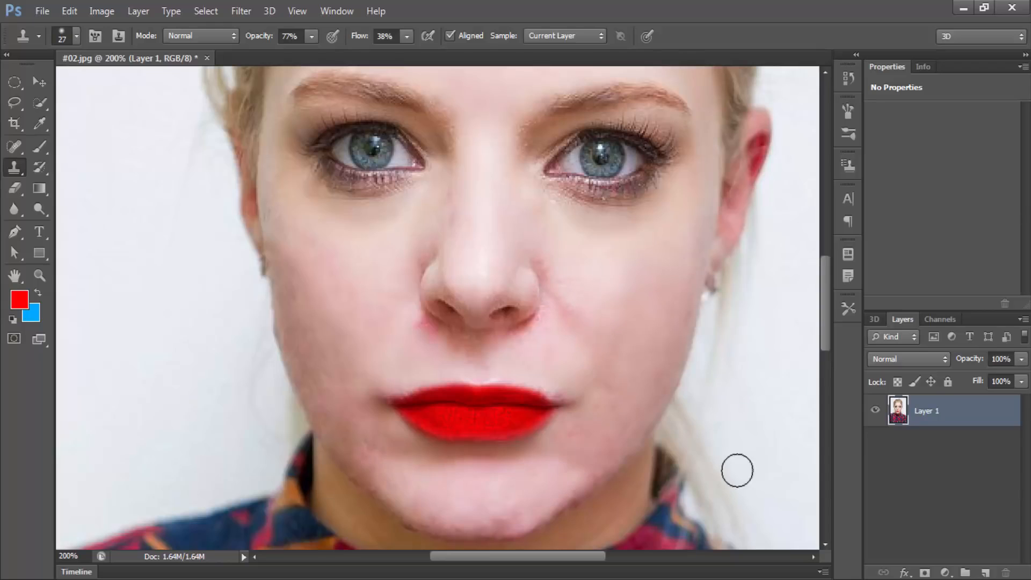
- Apply a Brightness/Contrast adjustment to the merged portrait, setting brightness to -5 and fine-tuning the contrast
key(ctrl+minus)
key(ctrl+minus)
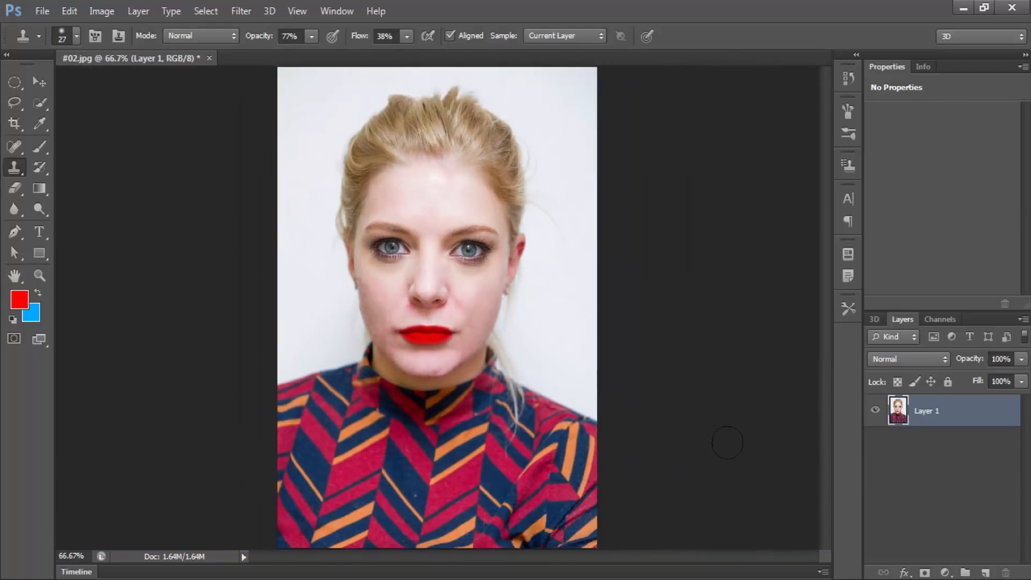
key(v)
click(103, 12)
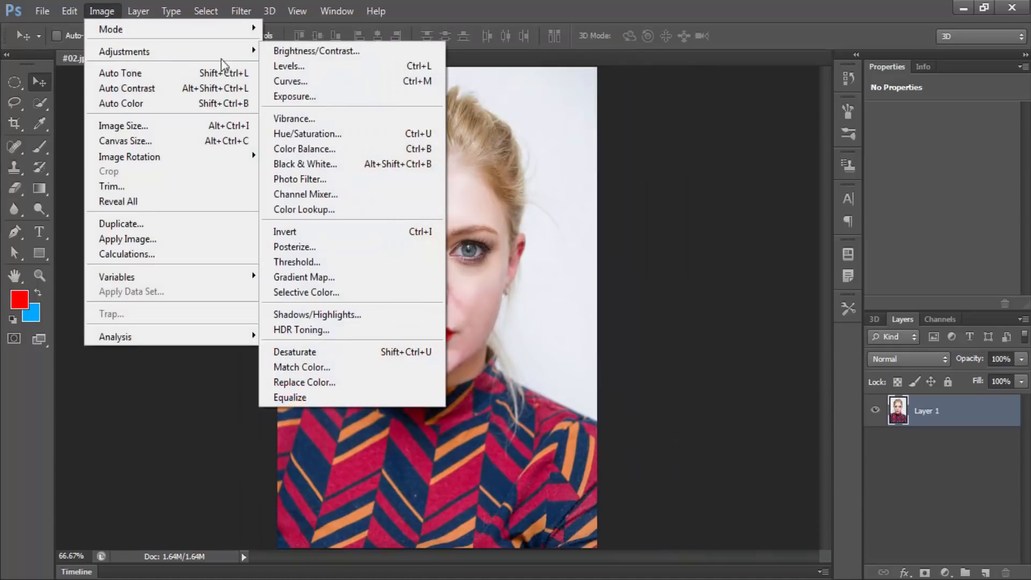
mouse_move(123, 51)
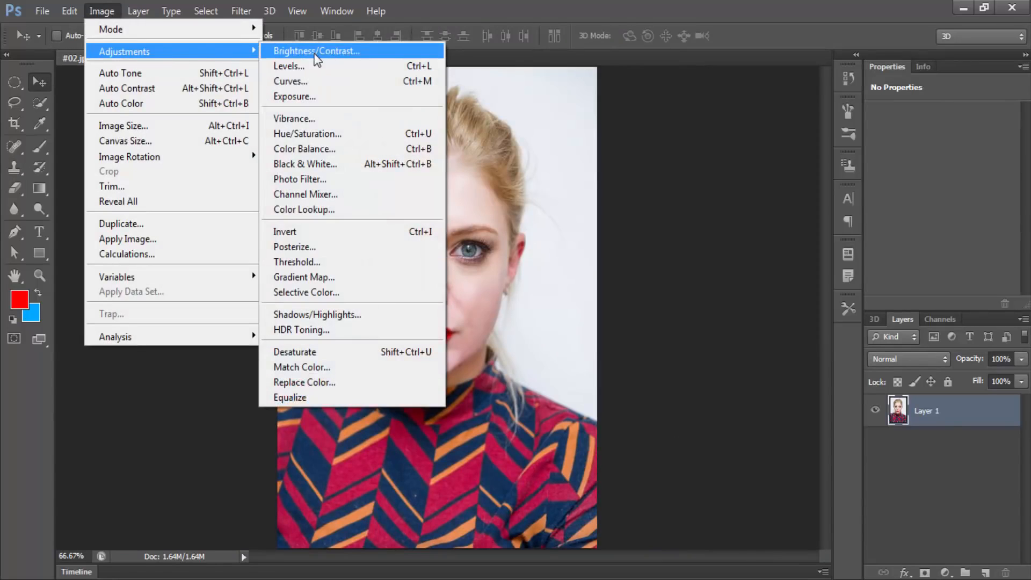
click(315, 52)
drag(475, 156, 714, 343)
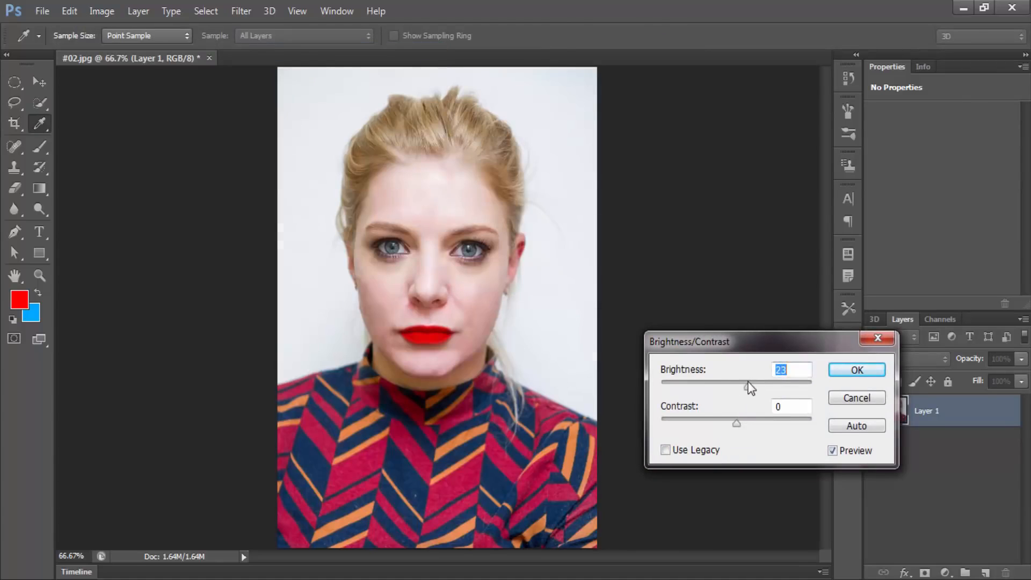
mouse_move(749, 384)
mouse_down()
mouse_move(718, 382)
mouse_move(737, 387)
mouse_up()
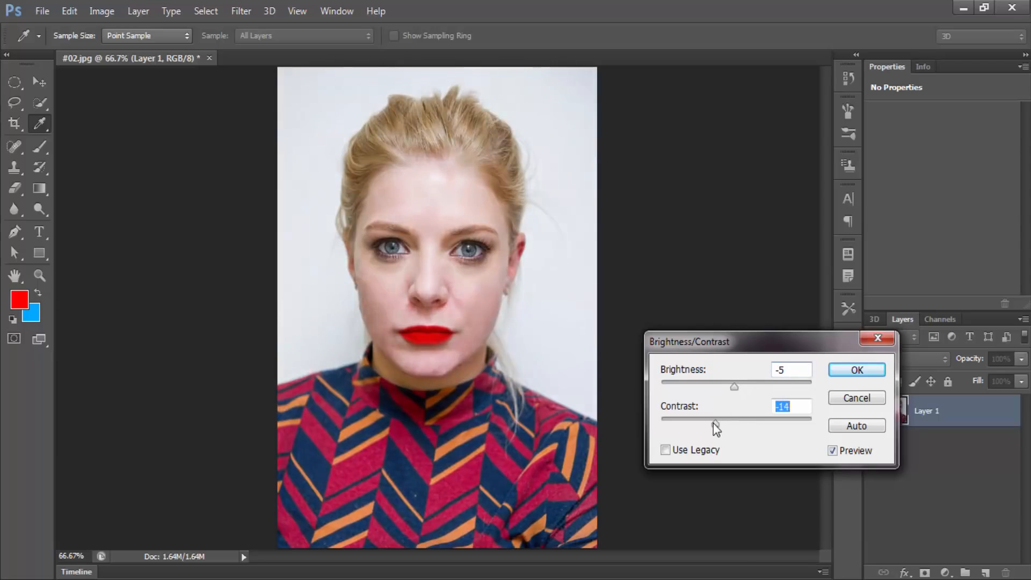
drag(689, 429, 736, 421)
click(838, 370)
key(v)
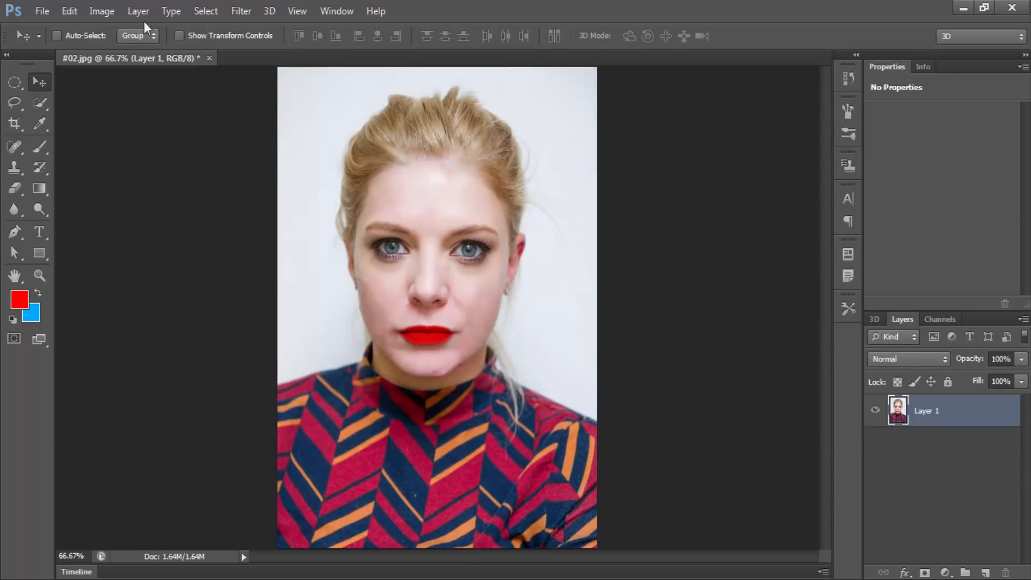
- Apply a Levels adjustment to the portrait, raising the black input level and slightly shifting the midtones
click(102, 10)
mouse_move(124, 51)
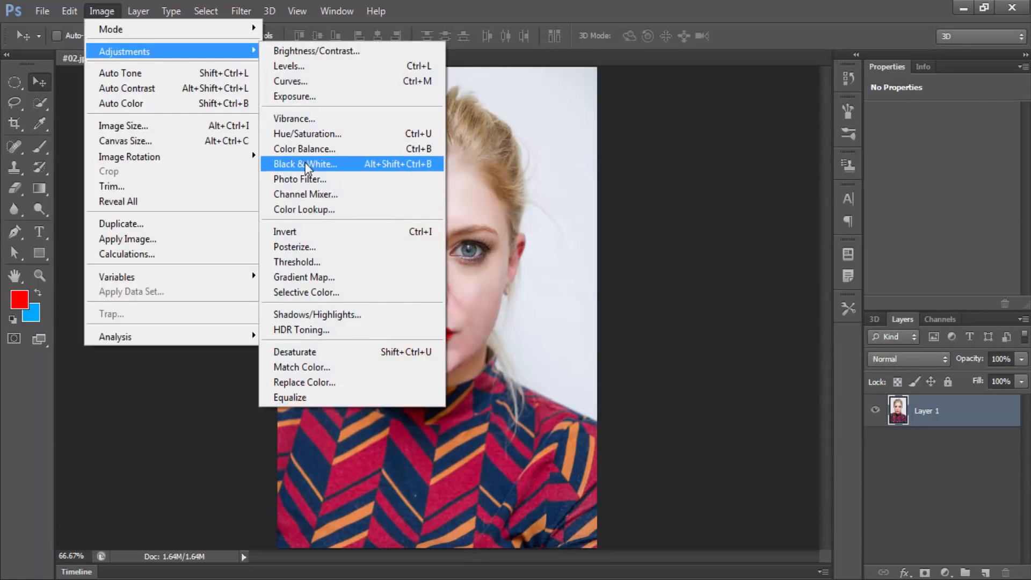
click(316, 69)
drag(625, 273, 629, 273)
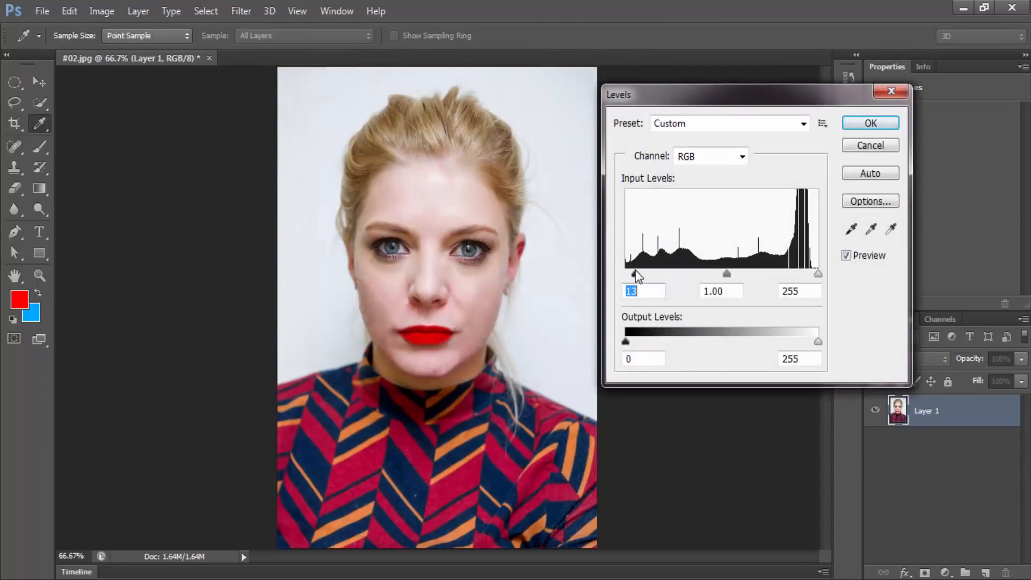
drag(712, 275, 713, 277)
click(870, 123)
key(v)
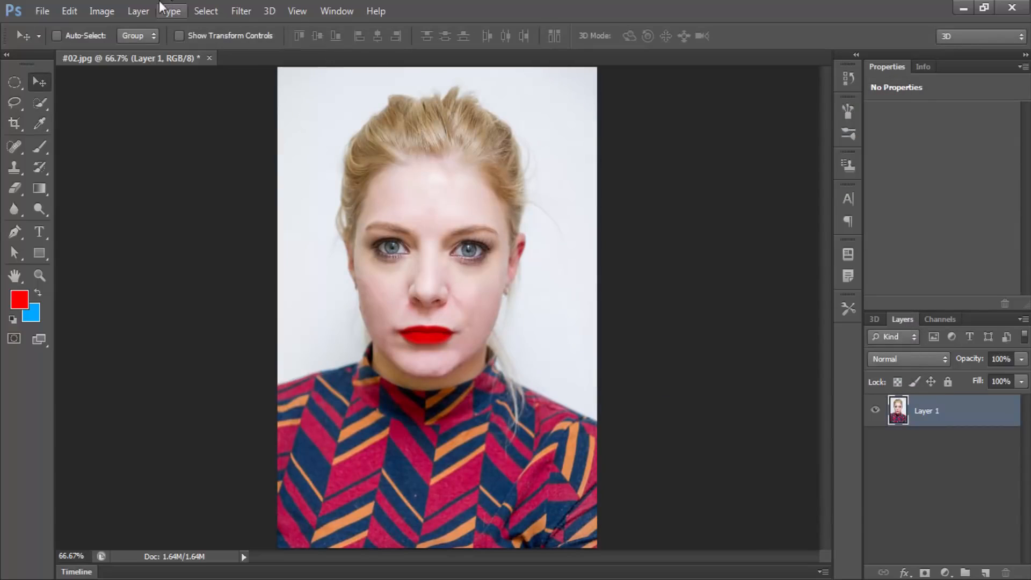
- Apply an Exposure adjustment to the portrait with exposure +0.05 and offset -0.0244
click(138, 11)
mouse_move(124, 51)
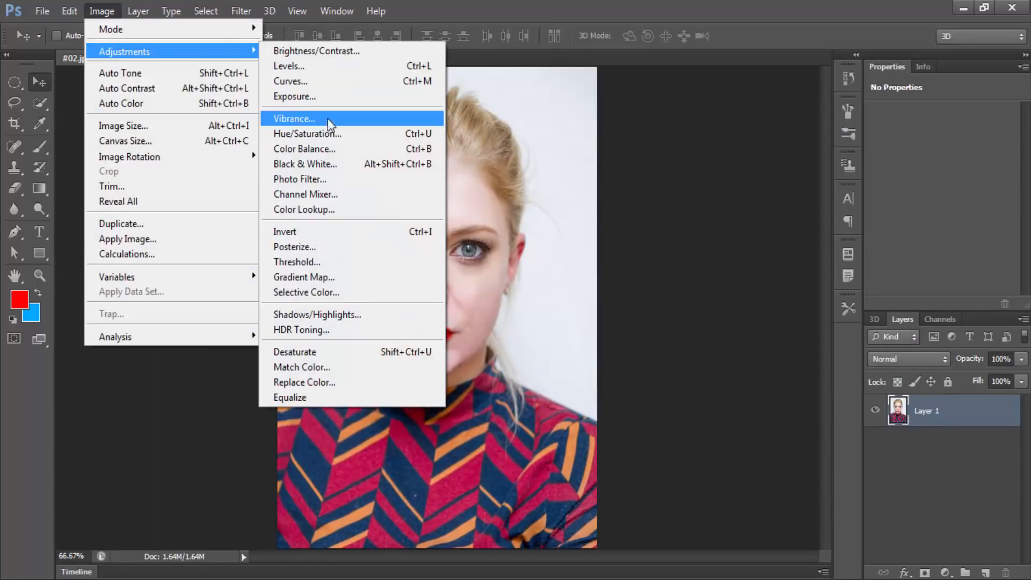
click(307, 98)
drag(515, 140, 700, 158)
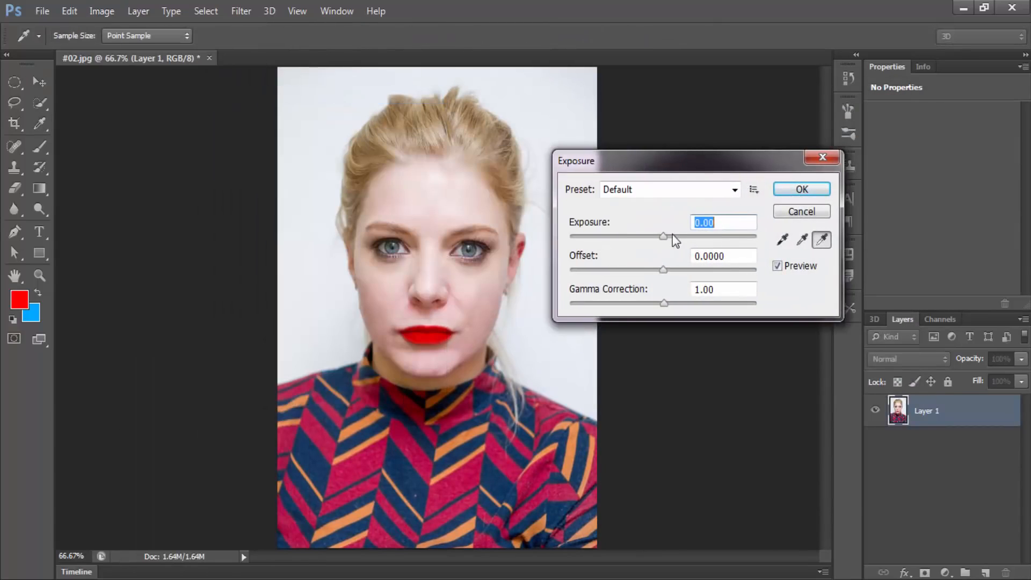
mouse_move(672, 234)
mouse_down()
mouse_move(687, 235)
mouse_move(664, 236)
mouse_up()
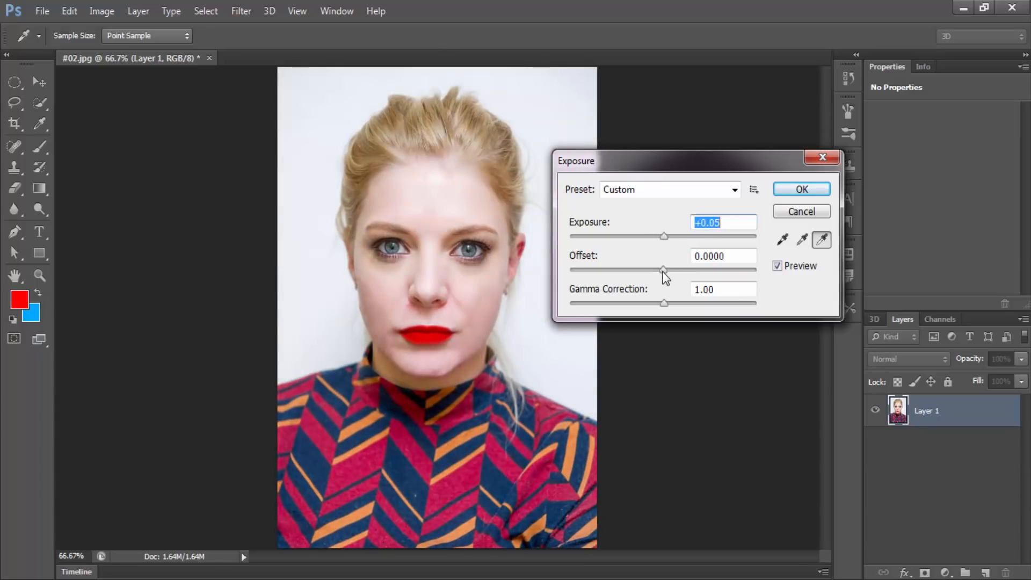
mouse_move(664, 272)
mouse_down()
mouse_move(651, 272)
mouse_move(665, 304)
mouse_move(659, 272)
mouse_up()
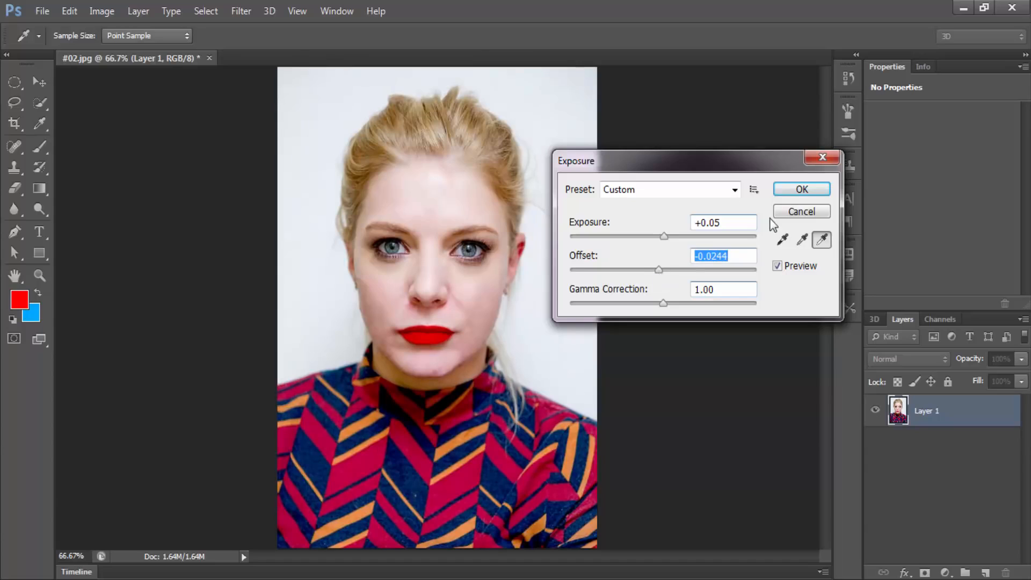
click(781, 190)
- Apply a Color Balance adjustment to the portrait's midtones, shifting the color levels with Preserve Luminosity on
click(140, 11)
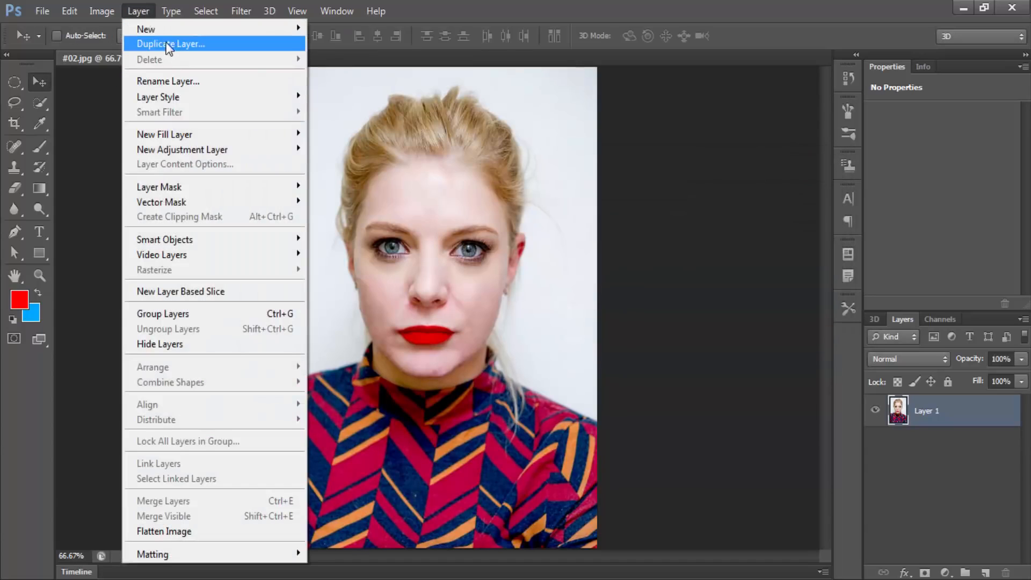
mouse_move(102, 10)
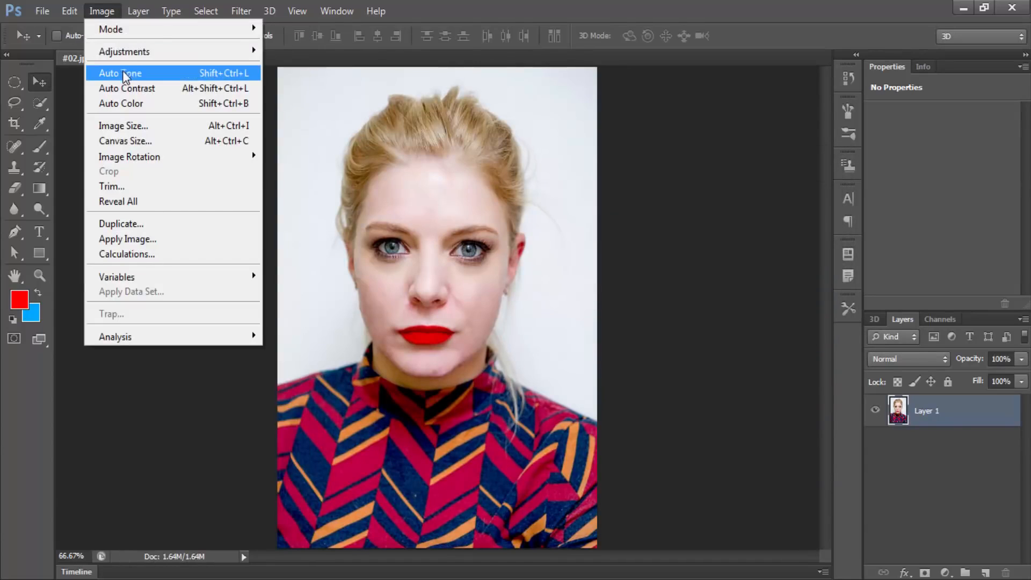
mouse_move(129, 51)
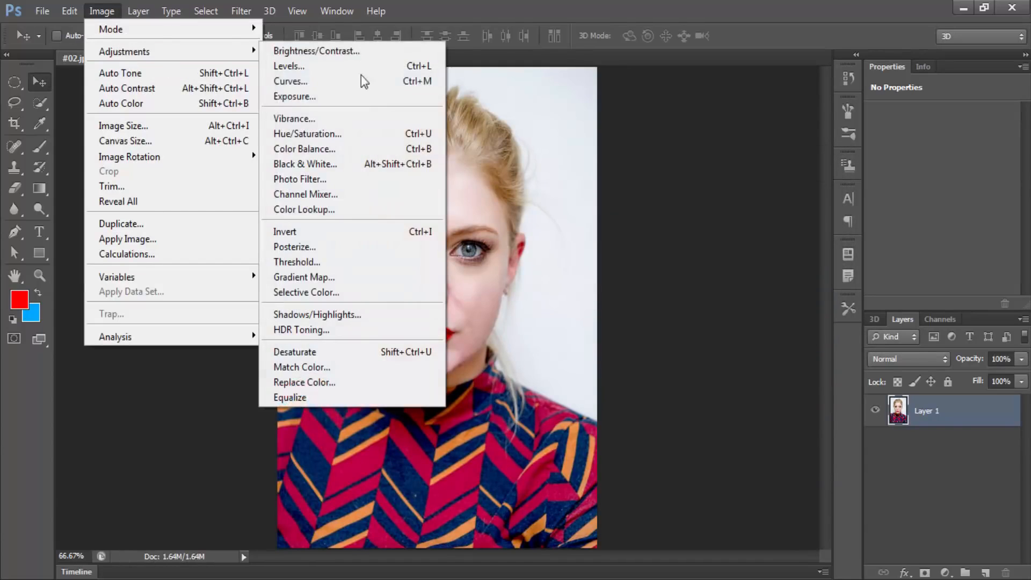
click(318, 149)
drag(510, 138, 708, 138)
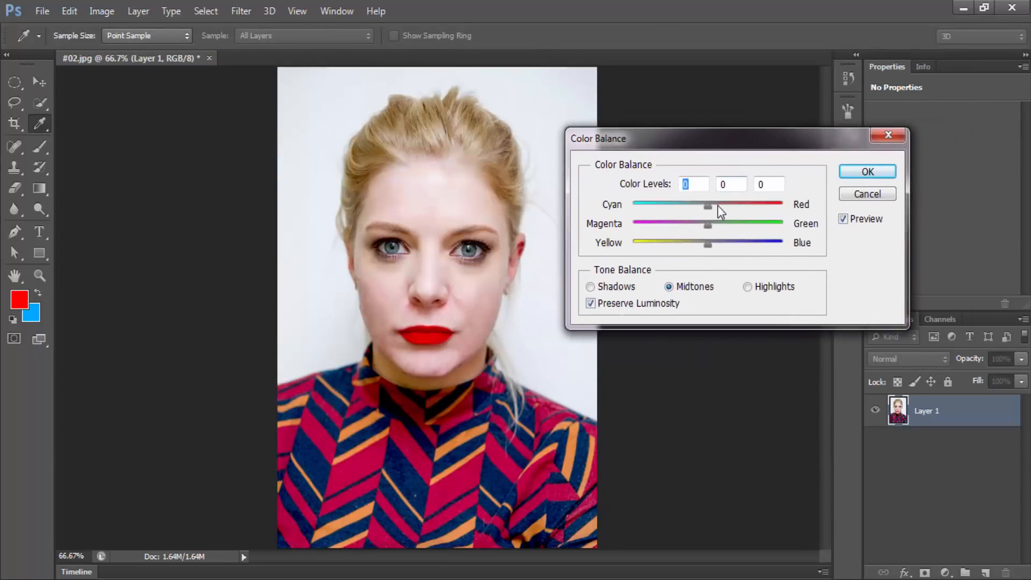
drag(736, 208, 701, 245)
click(868, 172)
key(v)
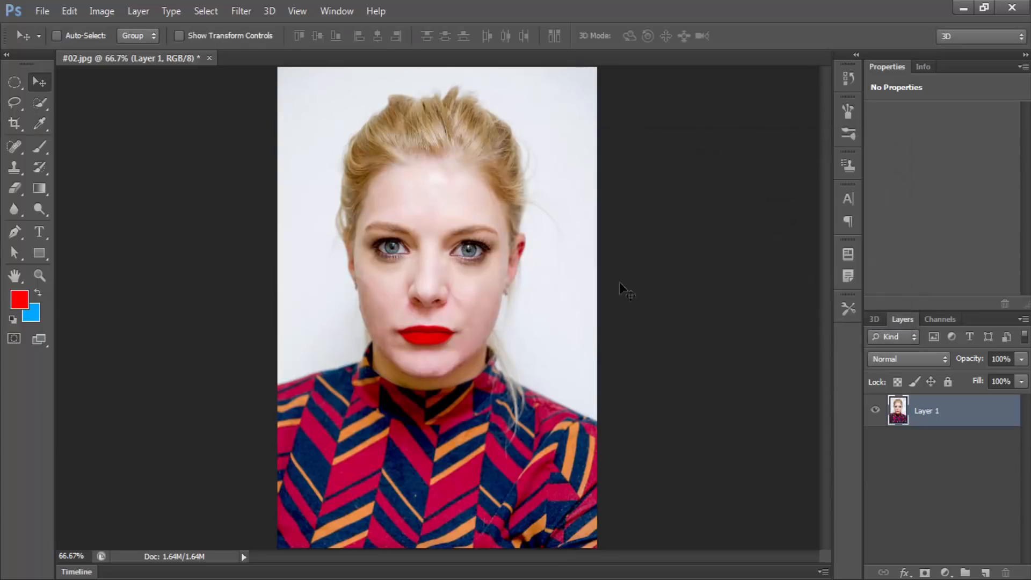
scroll(450, 242, up, 5)
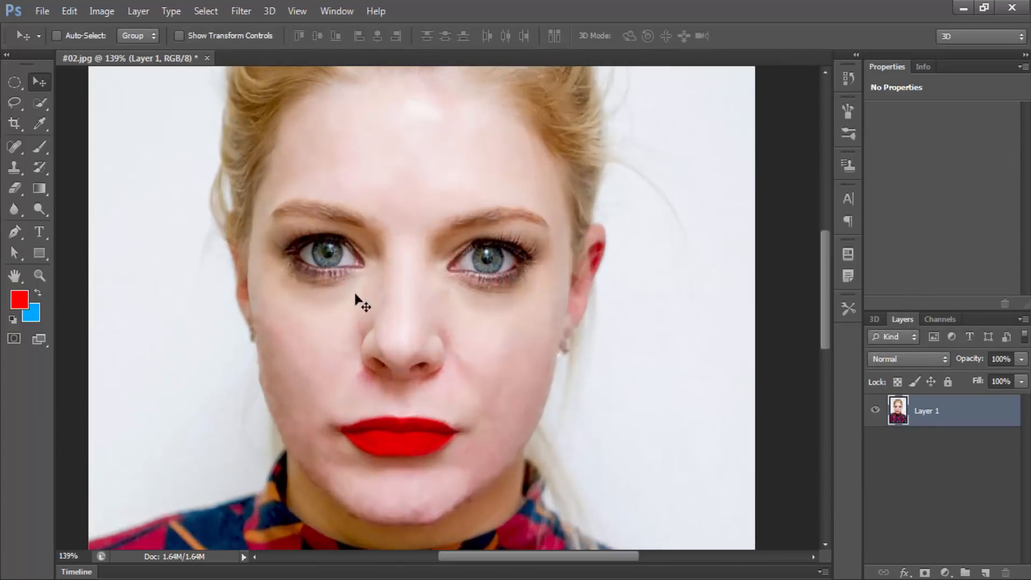
drag(14, 146, 64, 202)
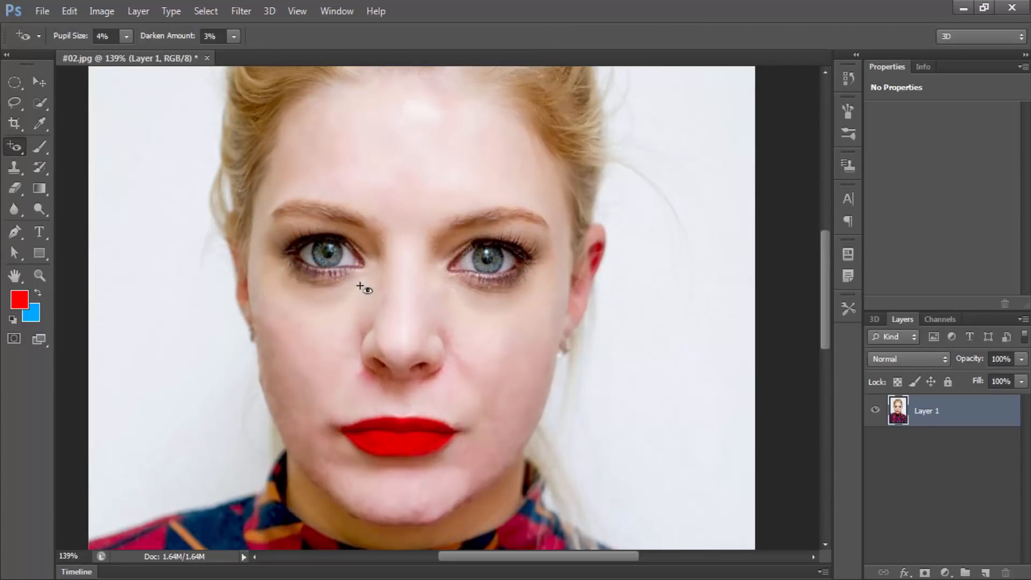
scroll(376, 287, down, 5)
key(v)
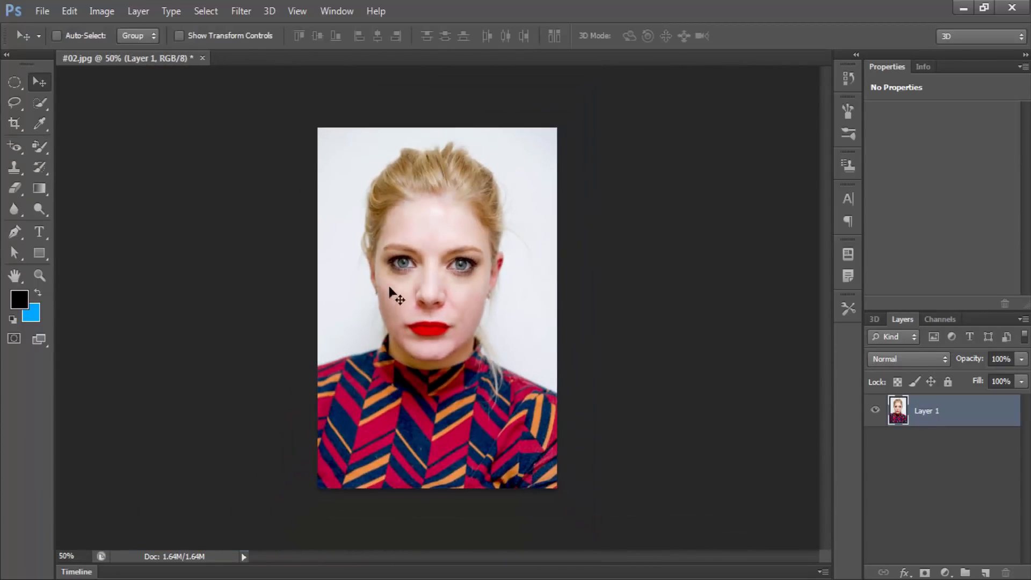
- Compare the retouched portrait with the original #02.jpg snapshot by switching back and forth between the two history states
click(849, 78)
click(743, 94)
key(ctrl+z)
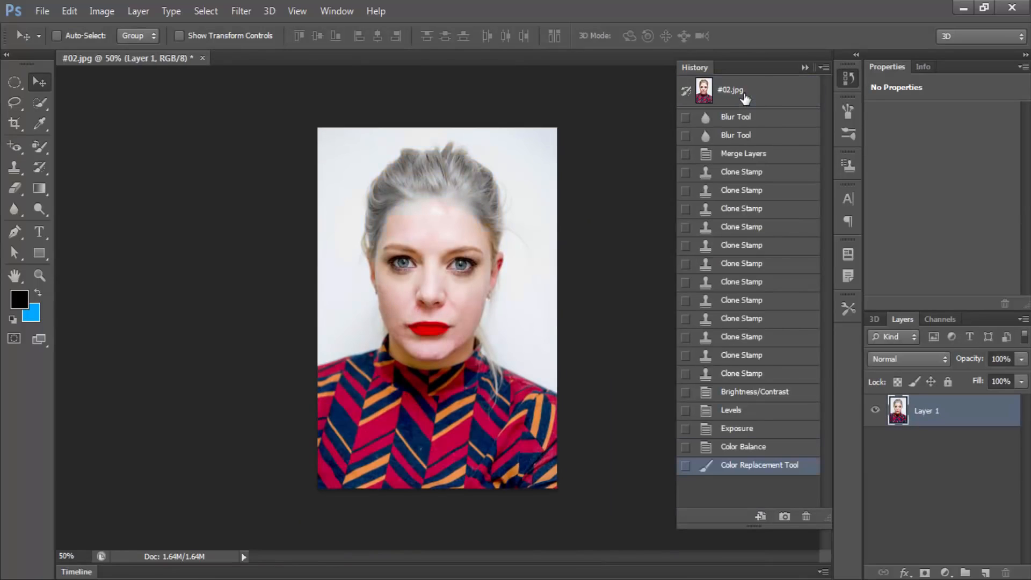
click(779, 96)
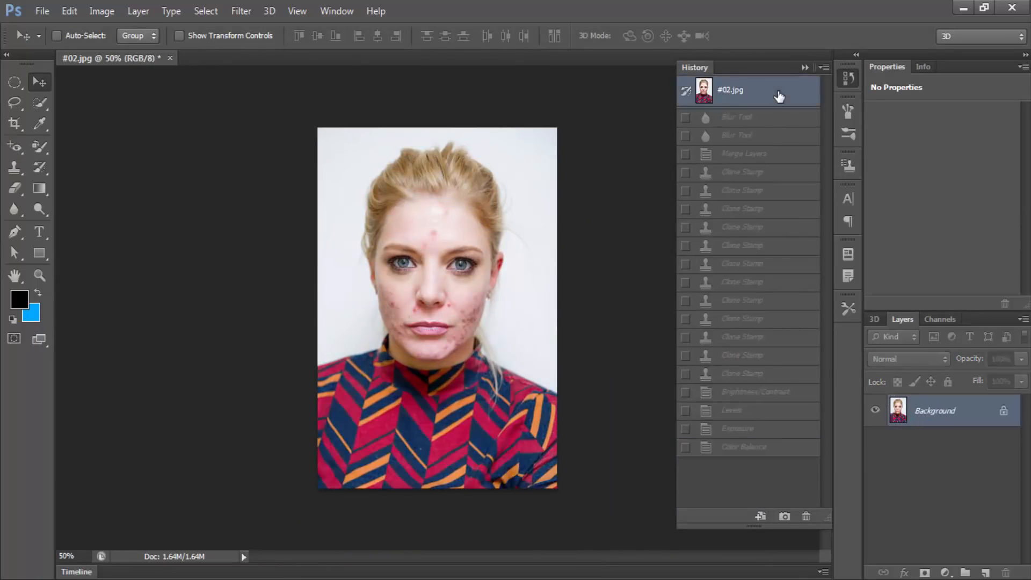
key(ctrl+z)
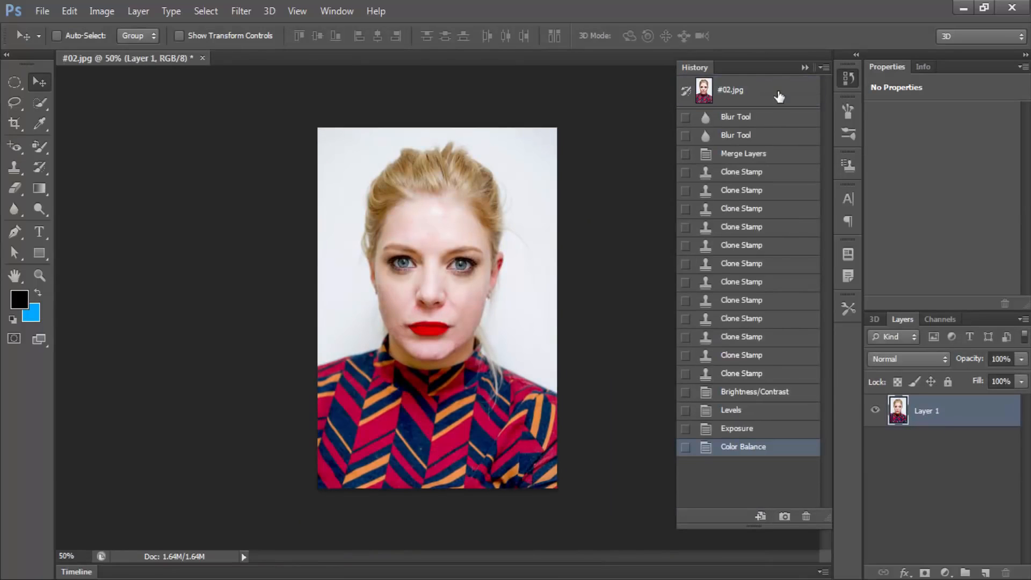
click(851, 79)
drag(506, 235, 523, 234)
key(ctrl+z)
key(ctrl+minus)
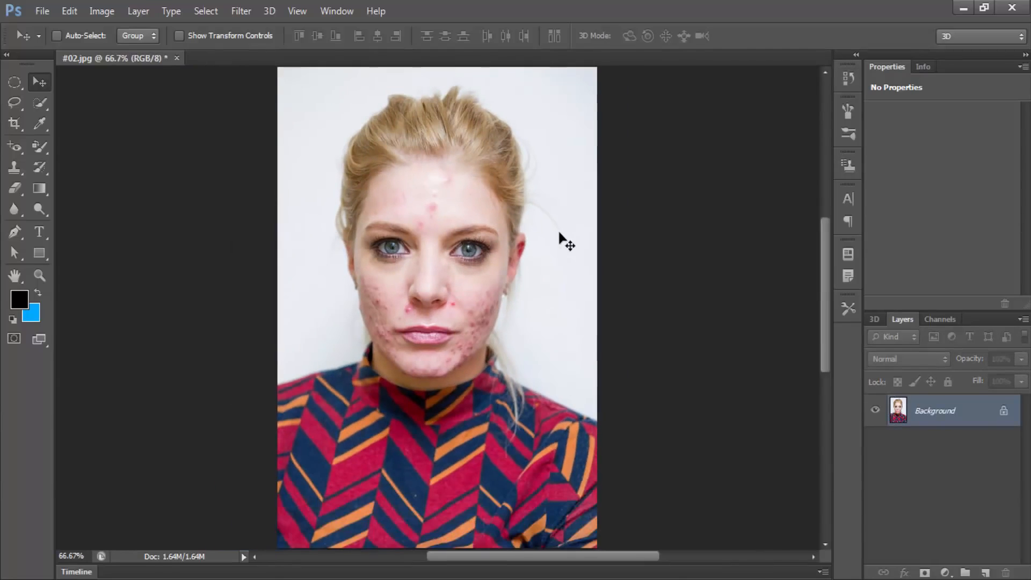
- Undo the return to the original photo to restore the retouched portrait
key(ctrl+z)
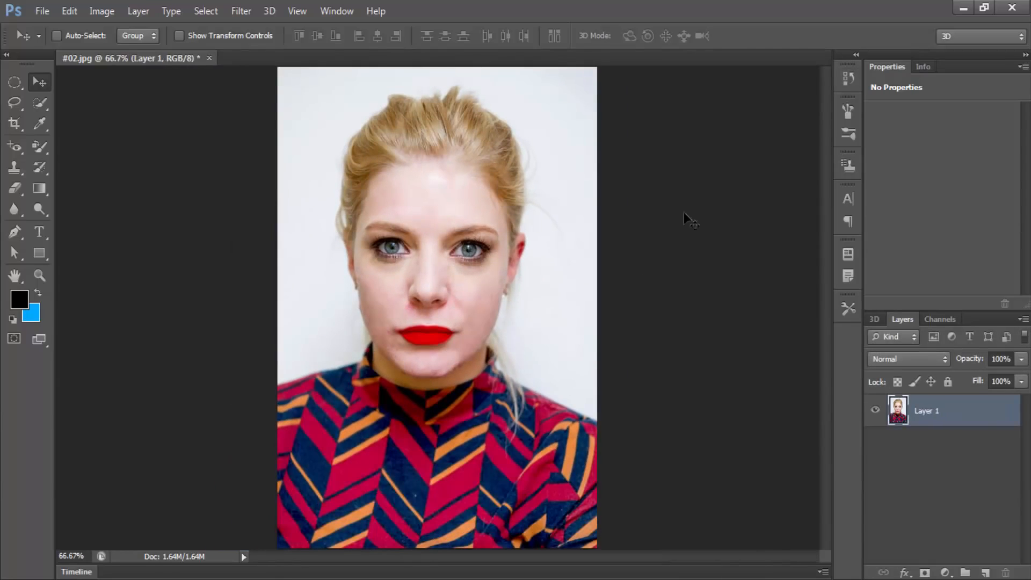
click(78, 11)
click(82, 10)
click(99, 10)
mouse_move(108, 51)
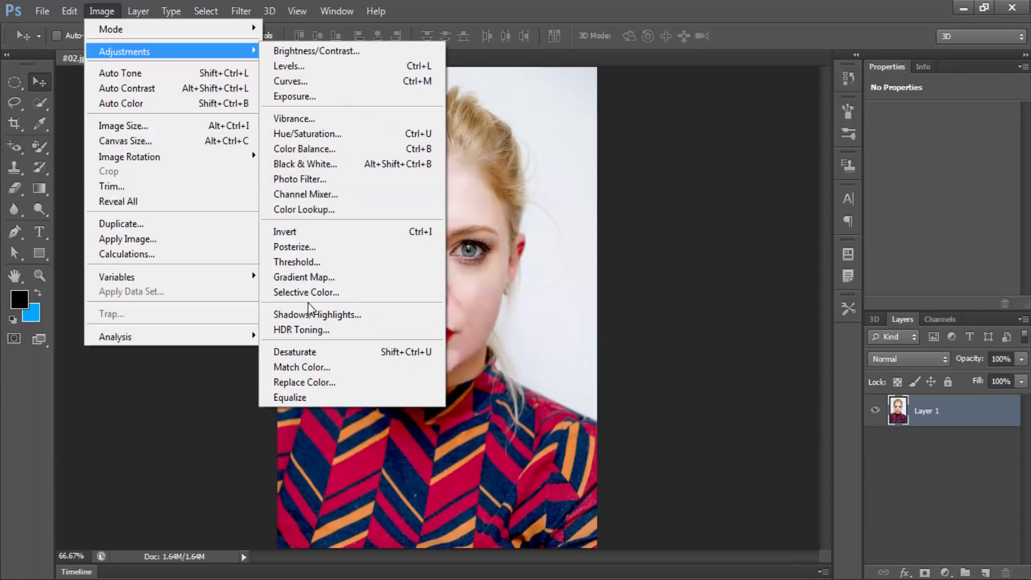
click(314, 193)
drag(710, 207, 798, 198)
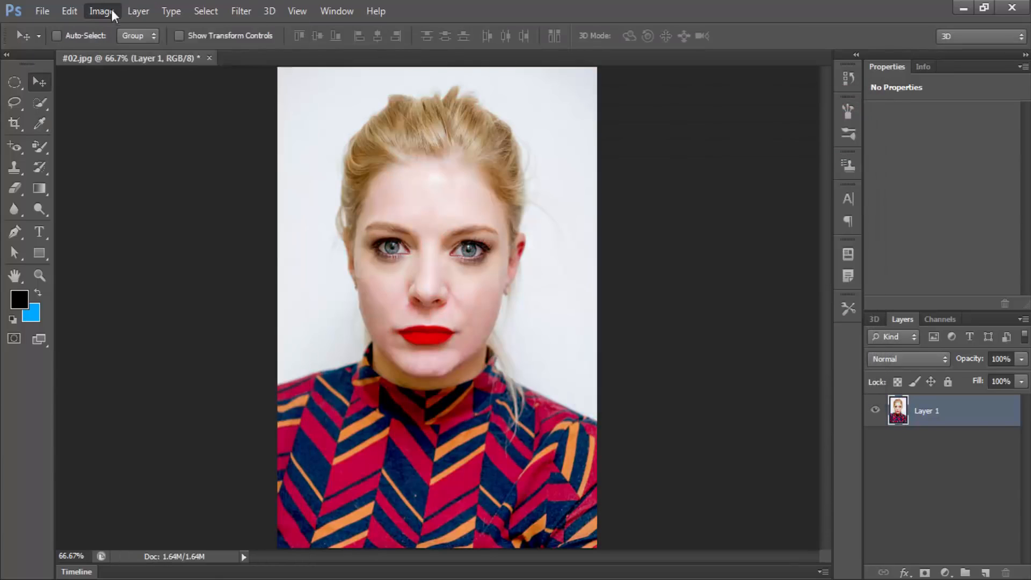
click(101, 10)
mouse_move(117, 55)
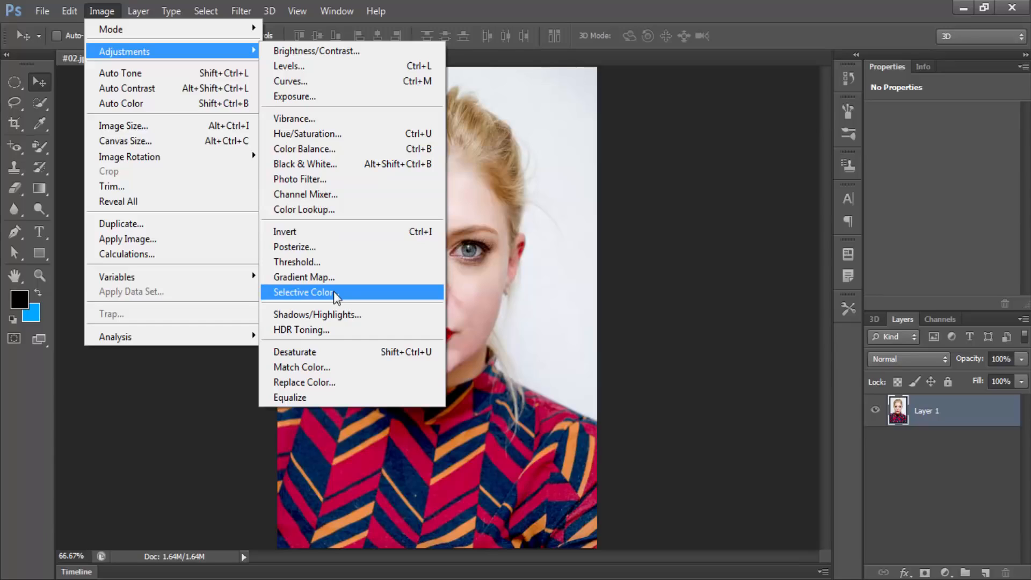
click(421, 1)
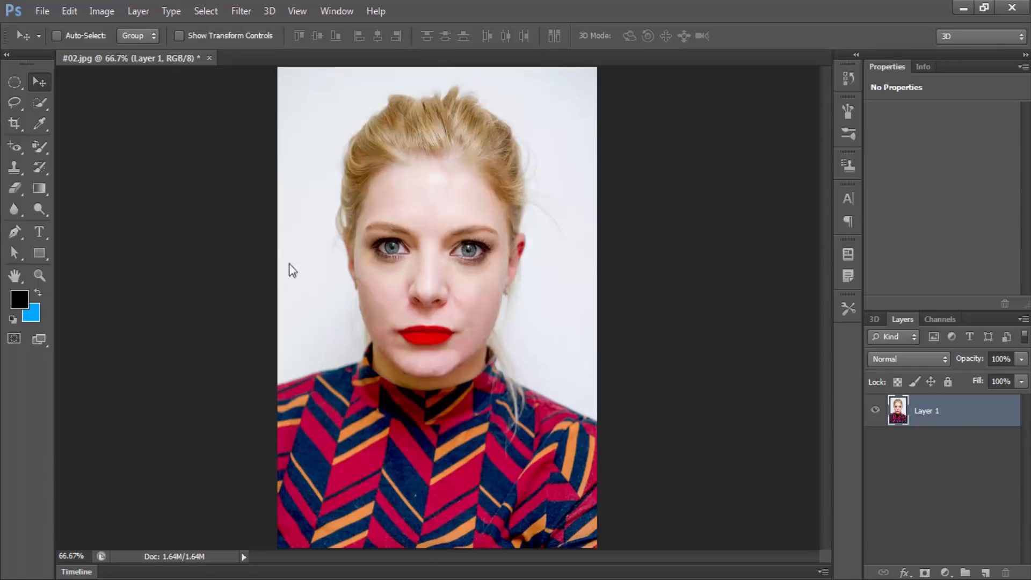
- Save the retouched portrait to the Desktop as a JPEG copy named #022
key(ctrl+shift+s)
click(516, 337)
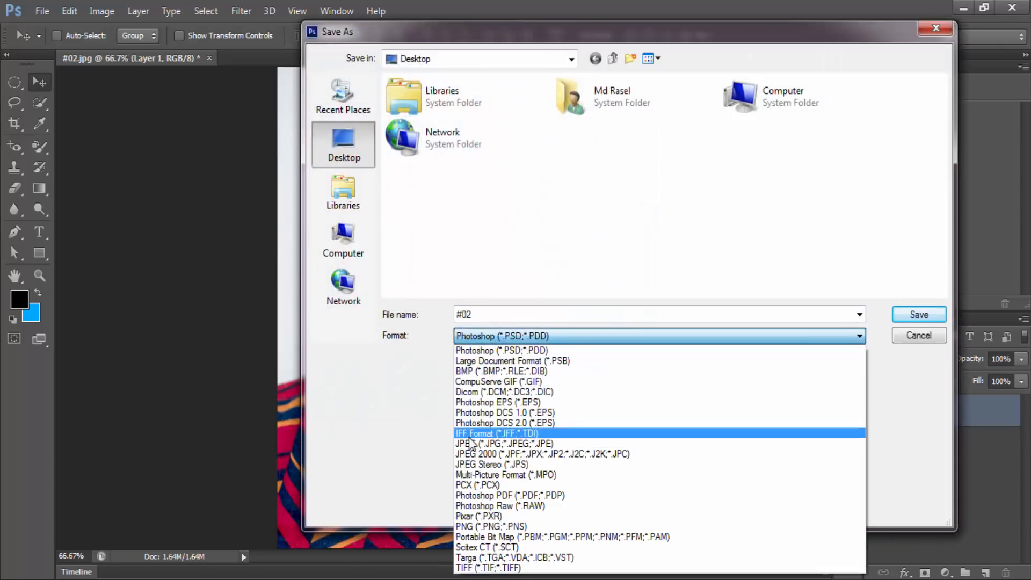
click(471, 443)
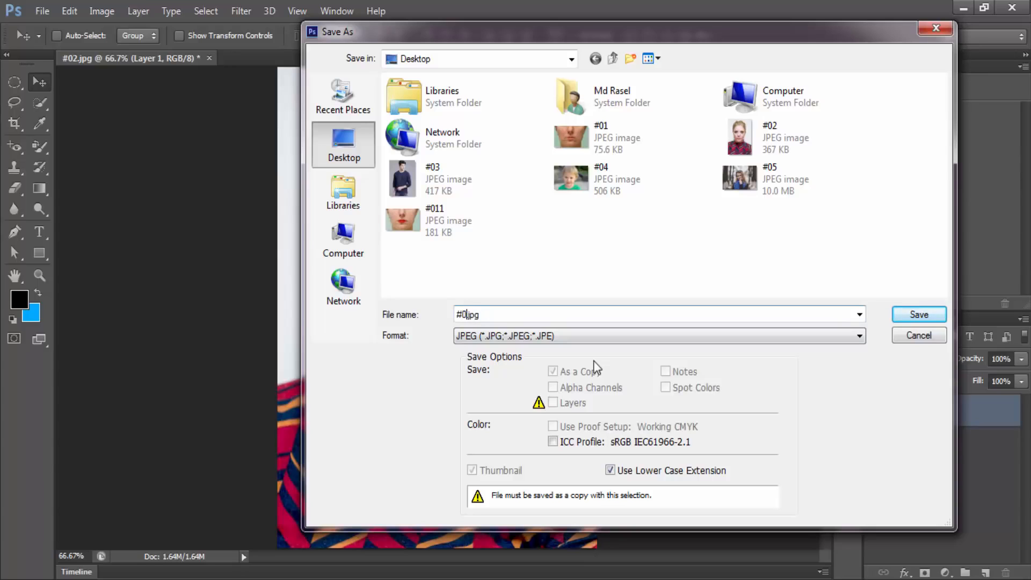
key(Return)
key(Return)
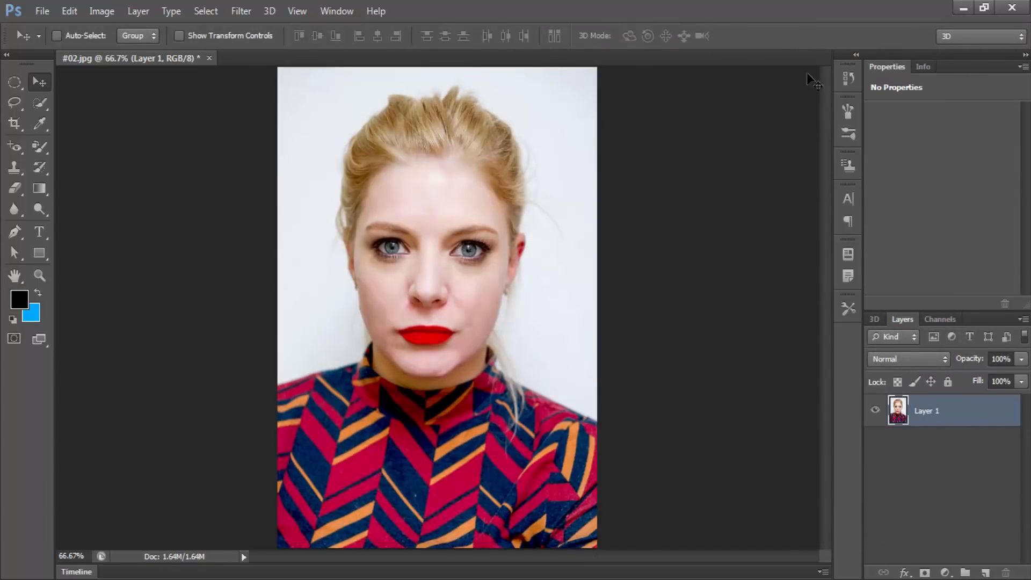
- Compare the portrait with its original #02.jpg history state and return to the retouched version
click(849, 78)
click(732, 90)
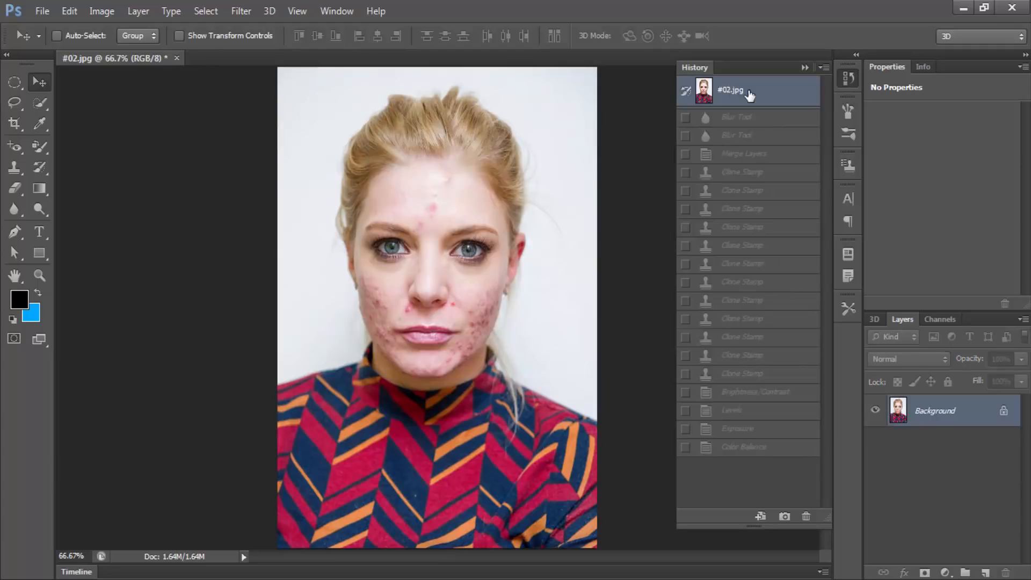
key(ctrl+z)
click(853, 80)
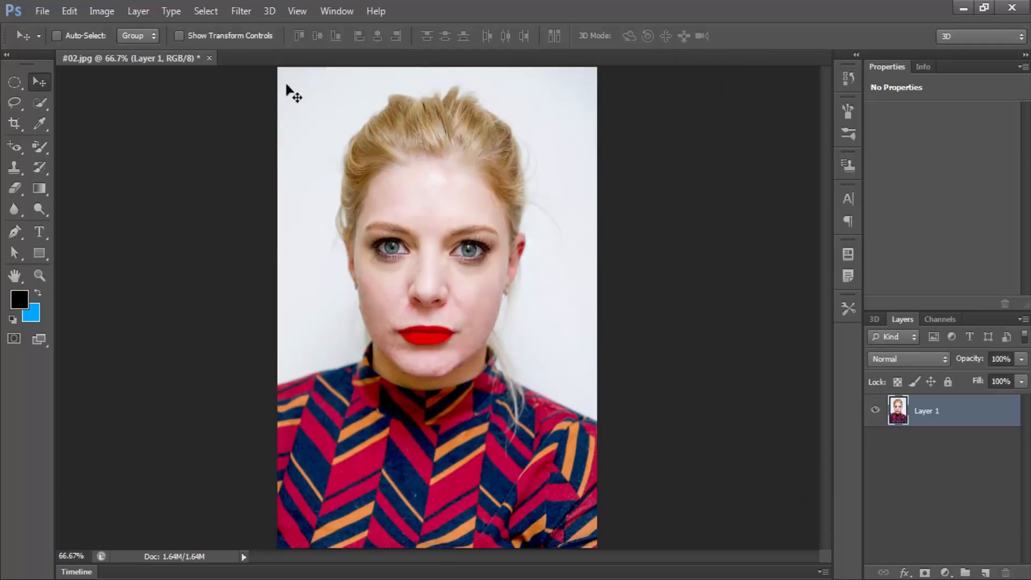
- Save the retouched portrait again in JPEG format, replacing the existing #022 file on the Desktop
key(ctrl+shift+s)
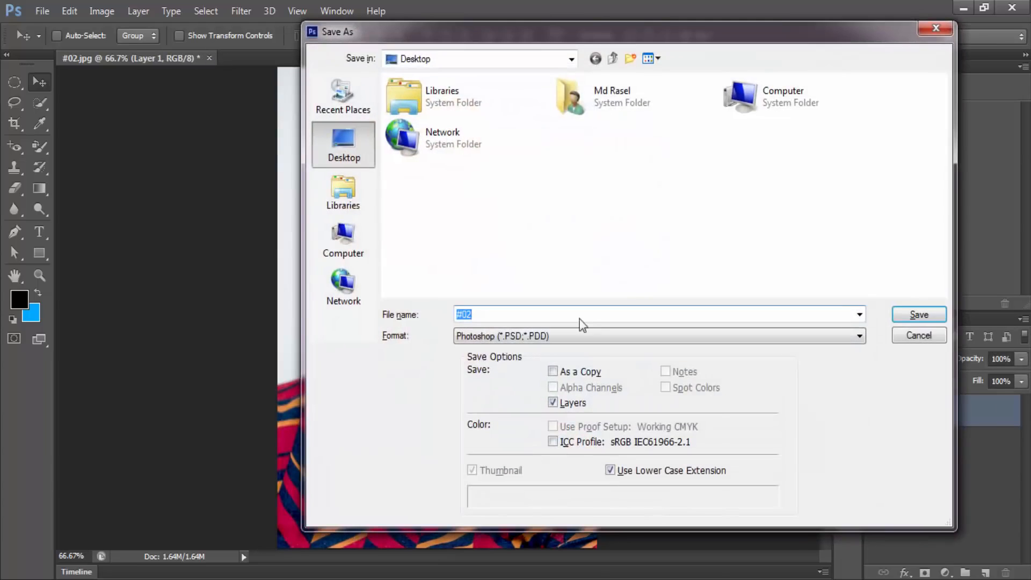
click(501, 336)
click(537, 441)
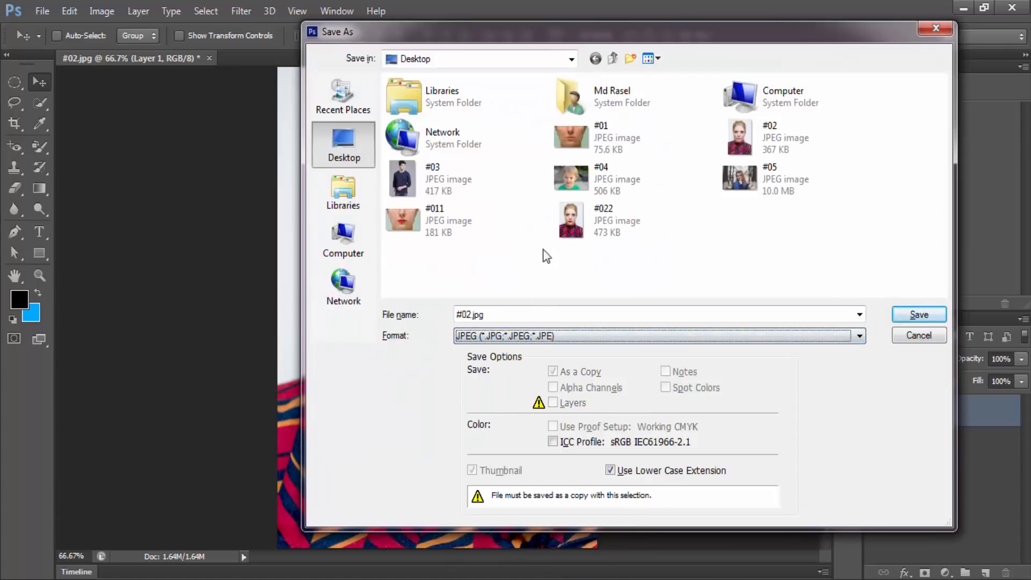
double_click(591, 225)
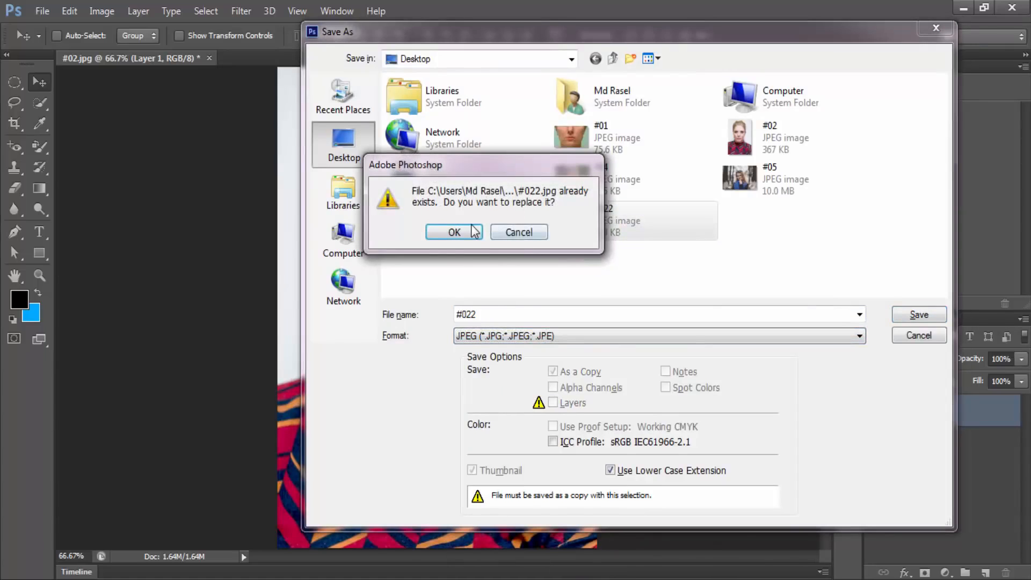
click(473, 230)
key(Return)
key(v)
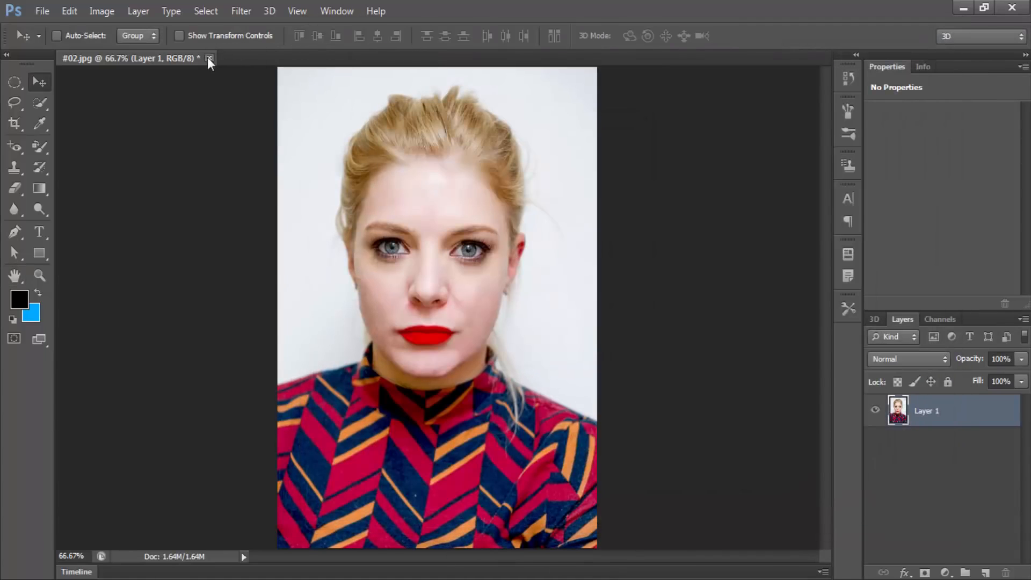
- Close #02.jpg without saving changes and open #03.jpg from the Desktop
click(209, 57)
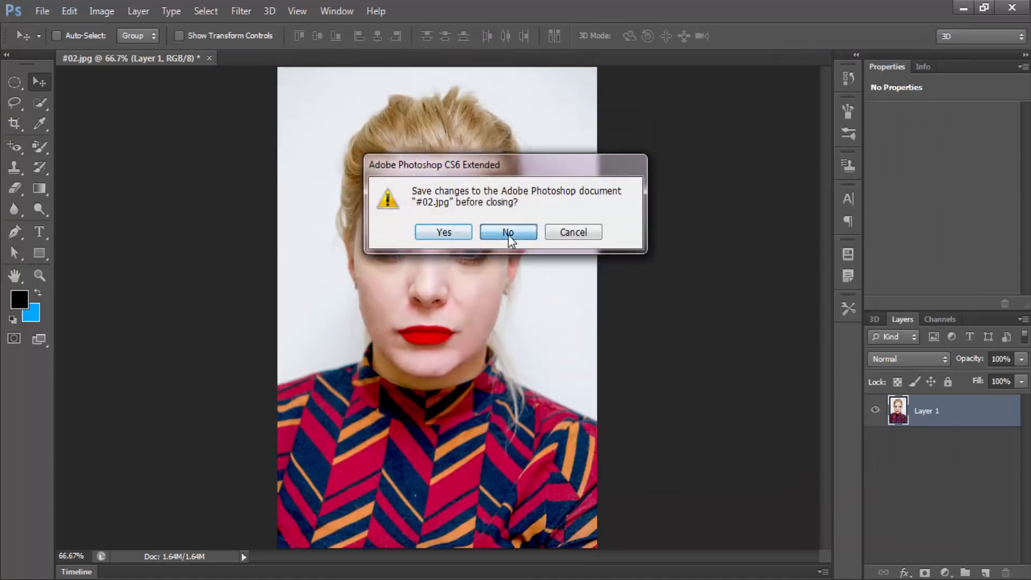
click(508, 233)
double_click(373, 209)
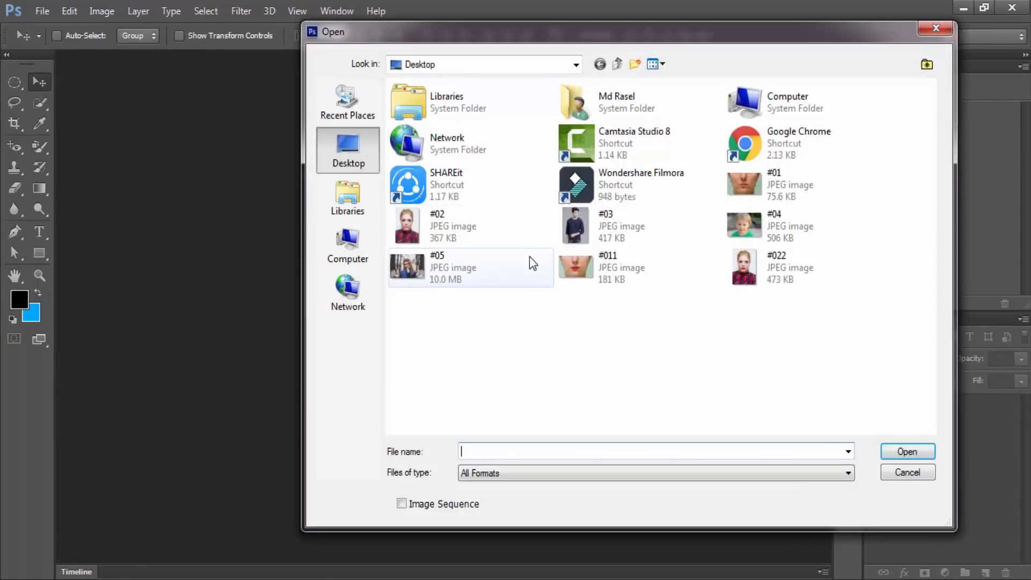
click(612, 230)
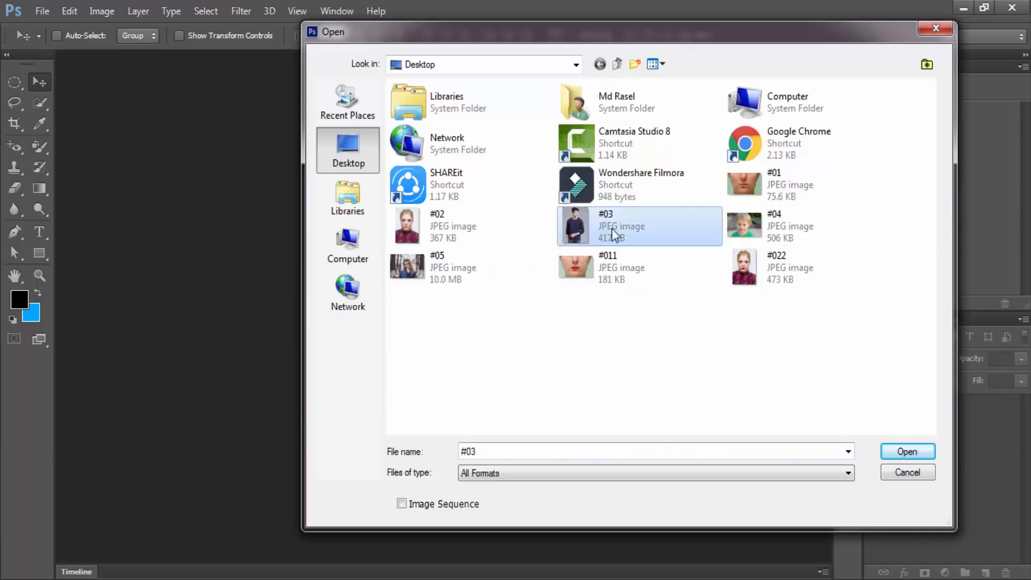
double_click(601, 221)
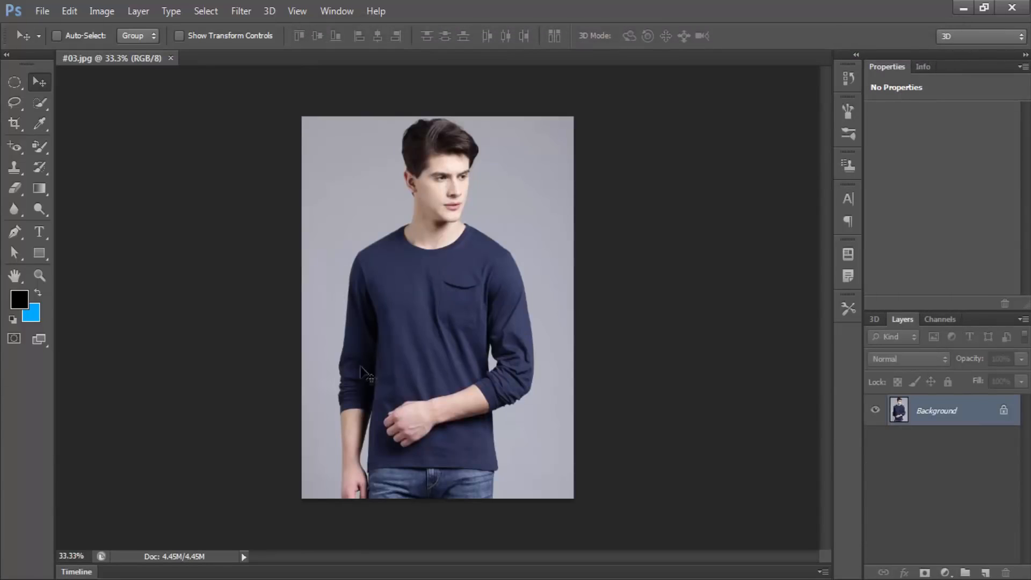
scroll(455, 310, up, 2)
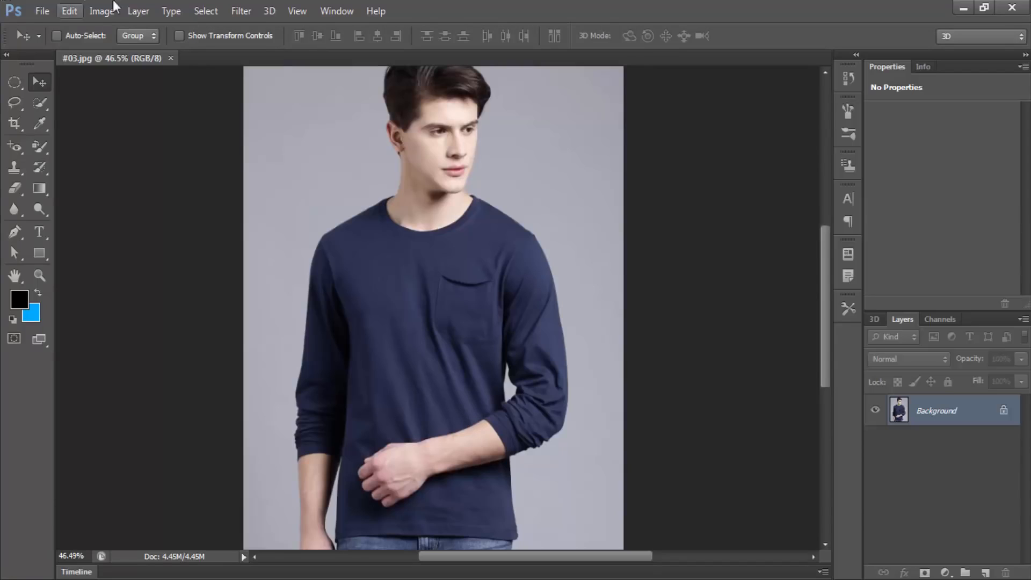
click(102, 11)
mouse_move(123, 51)
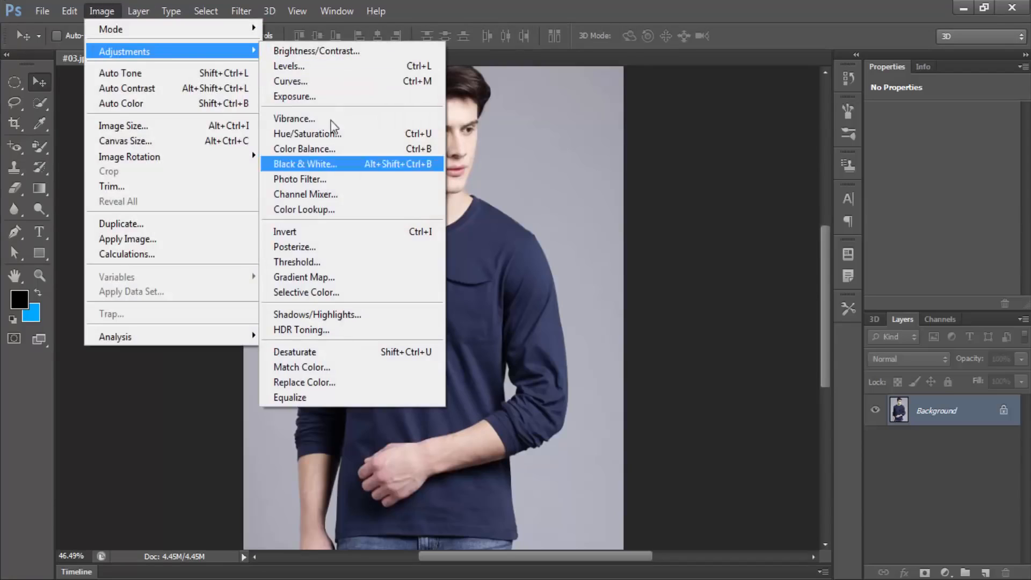
click(590, 2)
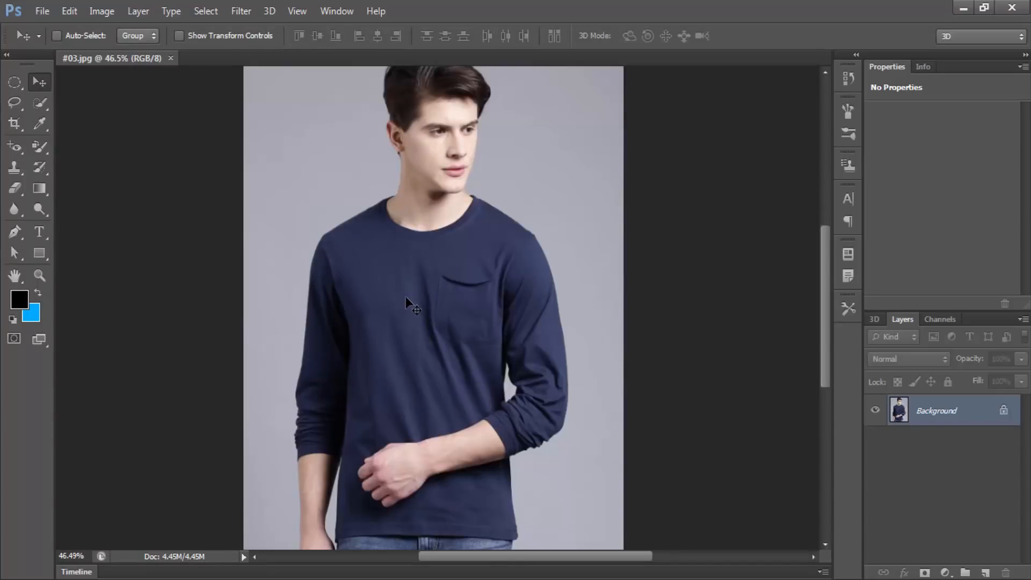
- Activate the Quick Selection tool and convert the locked background into a regular layer
click(36, 144)
click(40, 102)
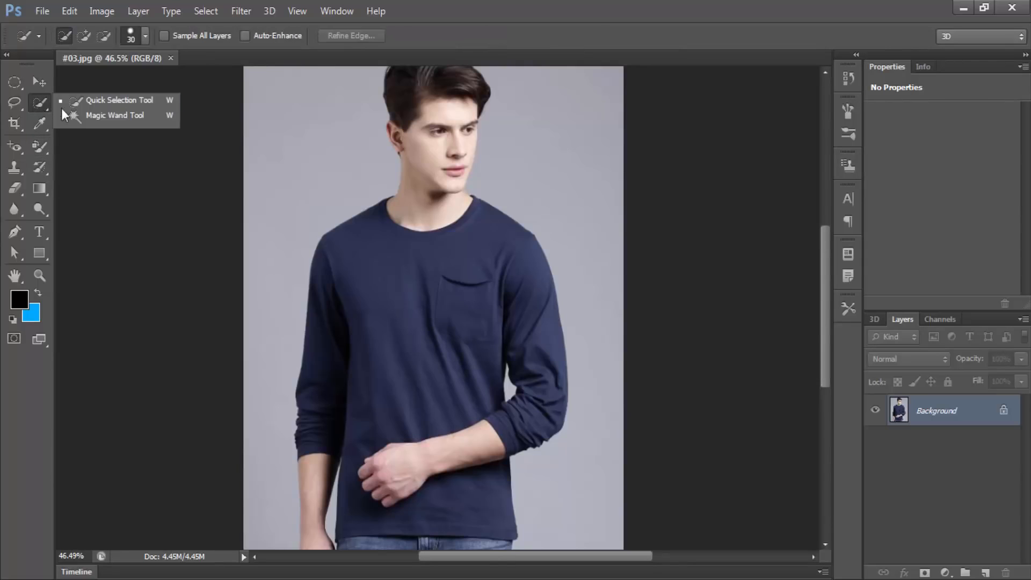
click(94, 101)
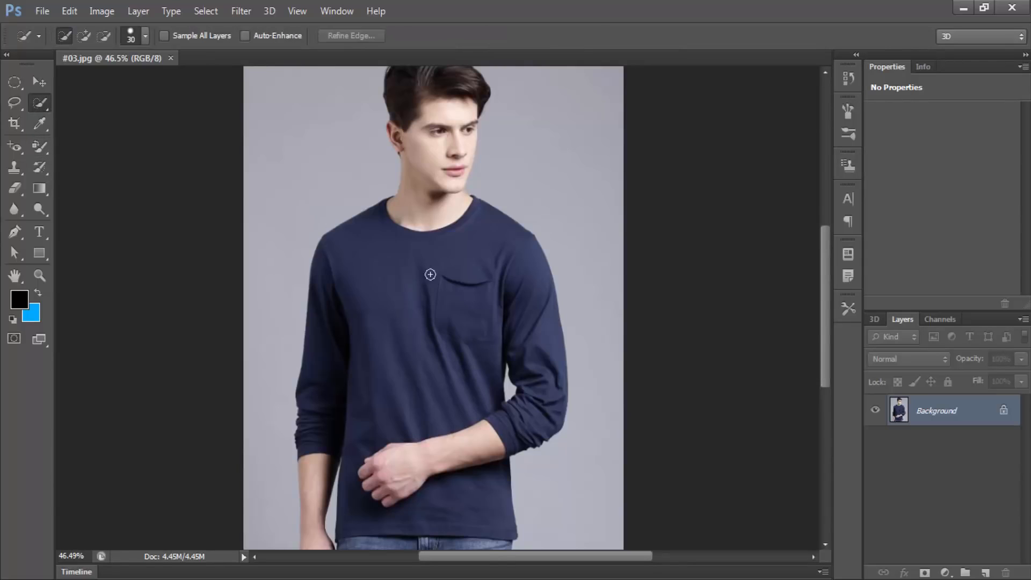
double_click(1008, 413)
click(661, 192)
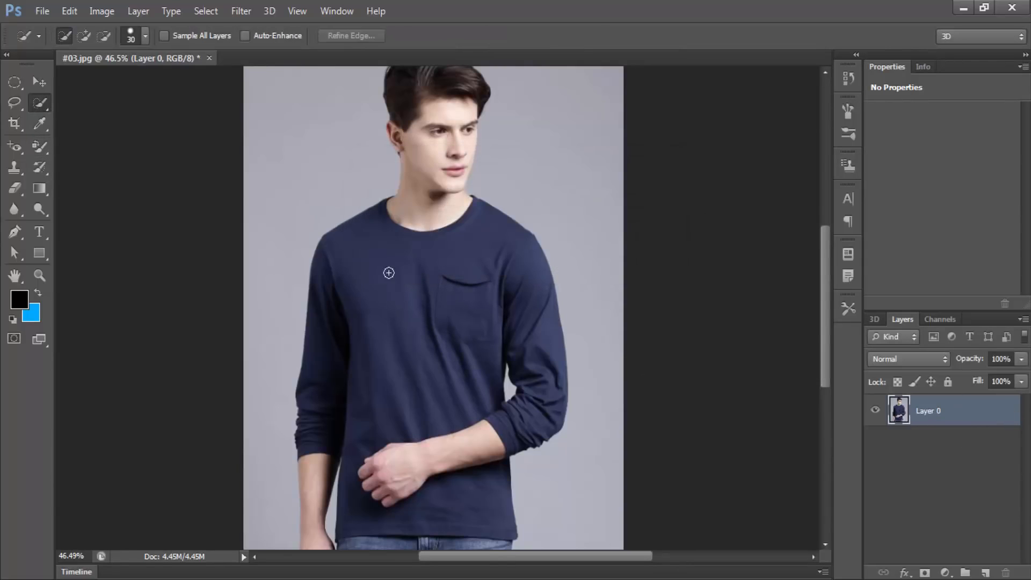
- Select the man's whole navy shirt with the Quick Selection tool, enlarging the brush to 96 px
right_click(388, 274)
click(385, 287)
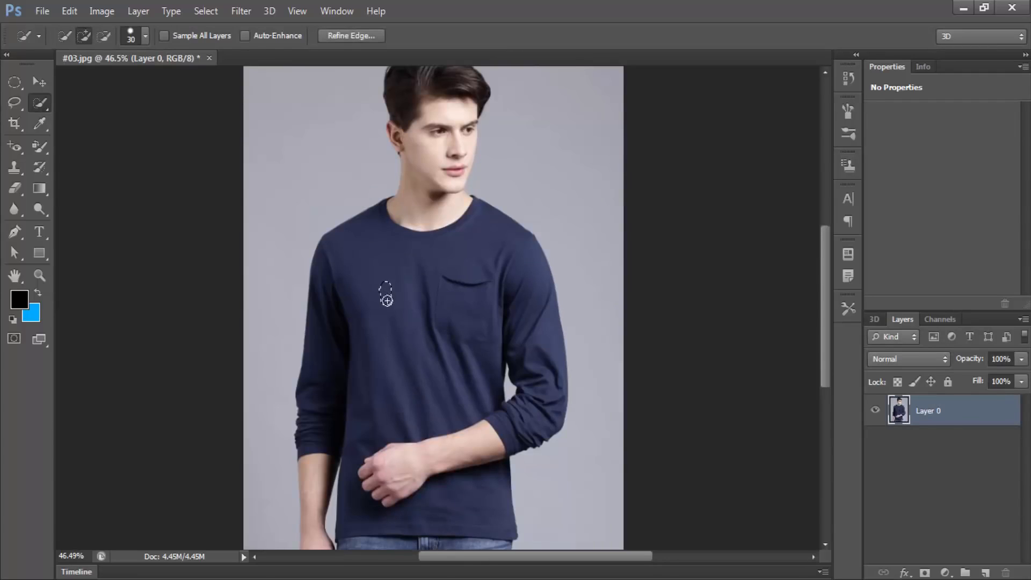
key(bracketright)
key(bracketright)
key(bracketright)
key(bracketright)
key(bracketright)
click(145, 35)
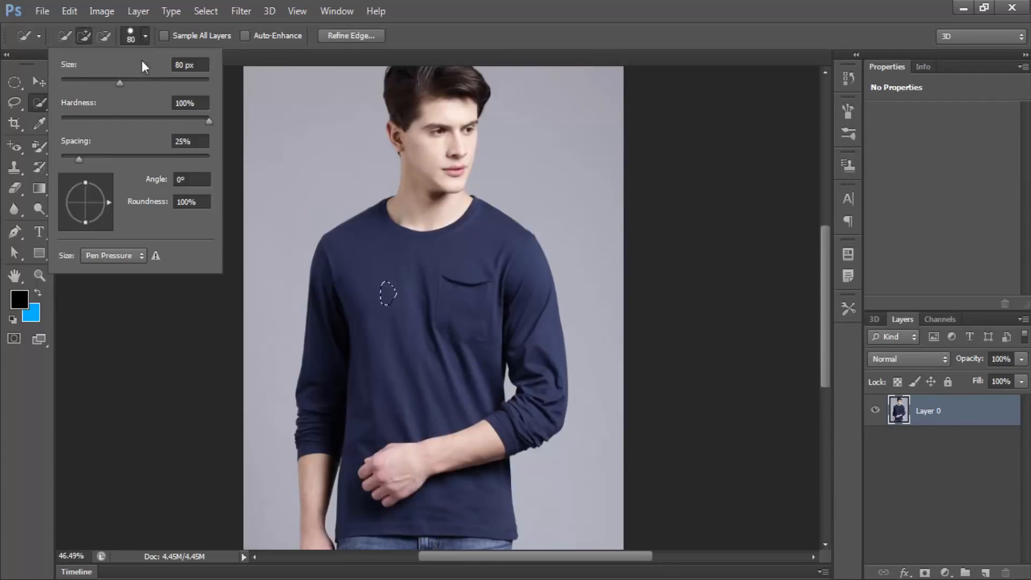
click(133, 81)
mouse_move(415, 269)
mouse_down()
mouse_move(458, 511)
mouse_move(378, 513)
mouse_move(370, 524)
mouse_move(328, 477)
mouse_up()
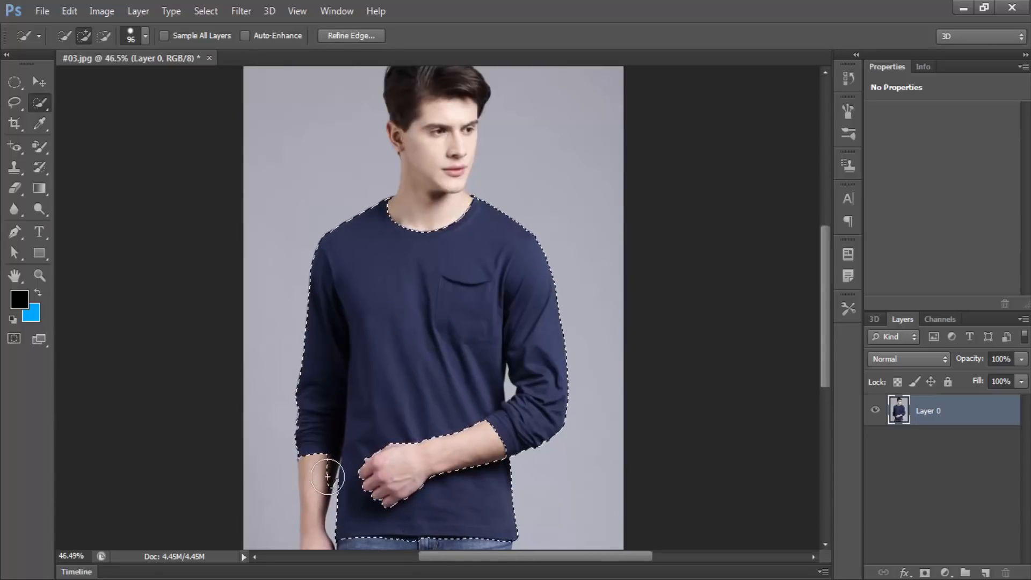
- Reduce the selection brush to 39 px and subtract the excess forearm area below the hanging arm's cuff from the shirt selection
right_click(383, 441)
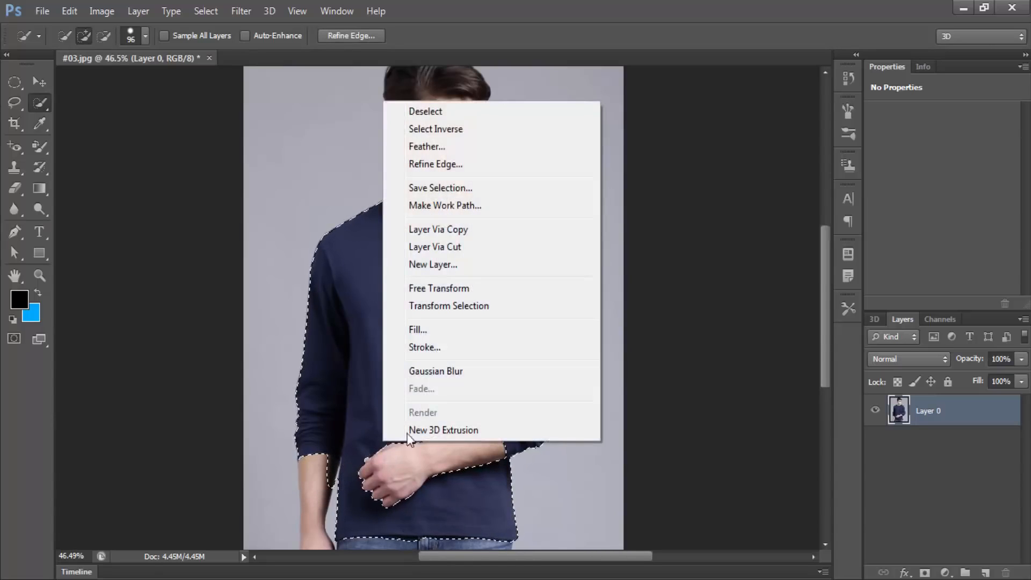
click(134, 49)
click(146, 36)
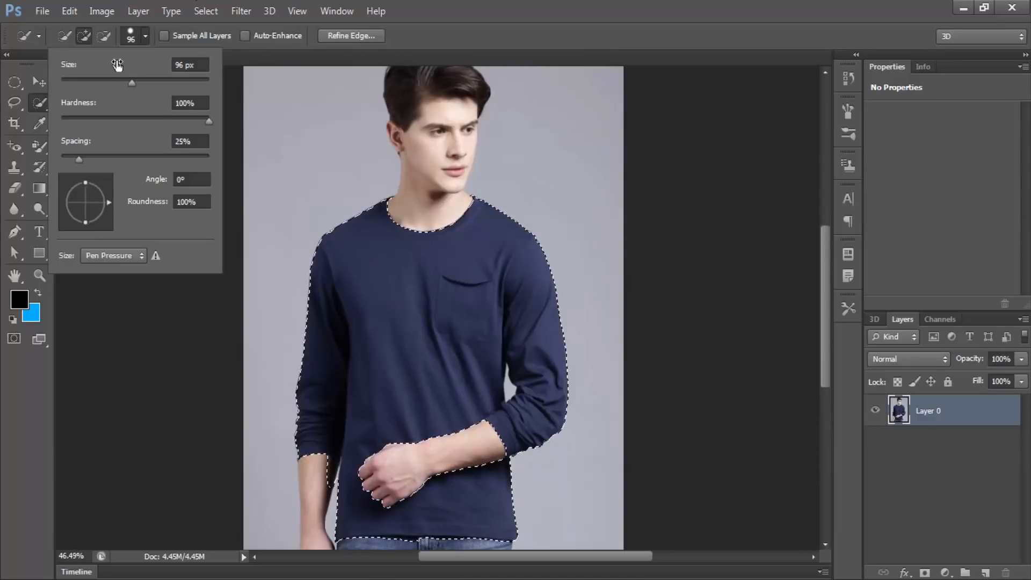
click(90, 82)
click(586, 3)
key(alt)
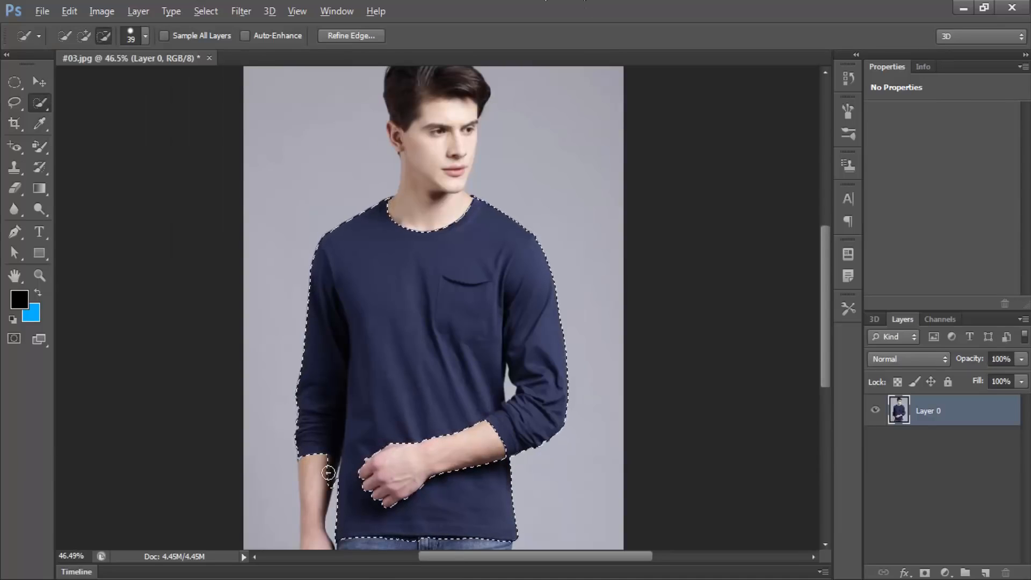
key(alt)
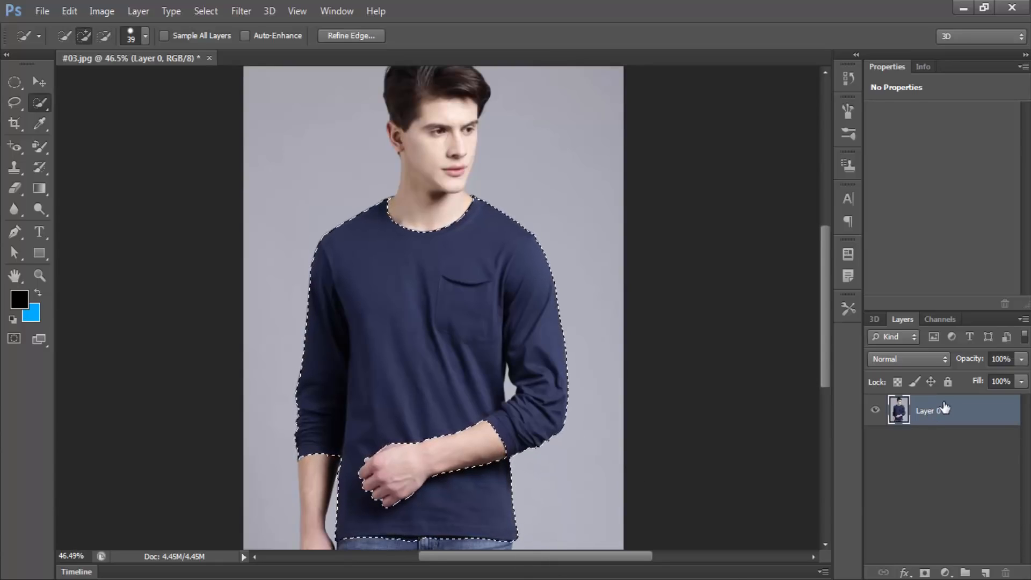
- Copy the selected shirt to a new layer and check the cutout by hiding and showing Layer 0
key(ctrl+j)
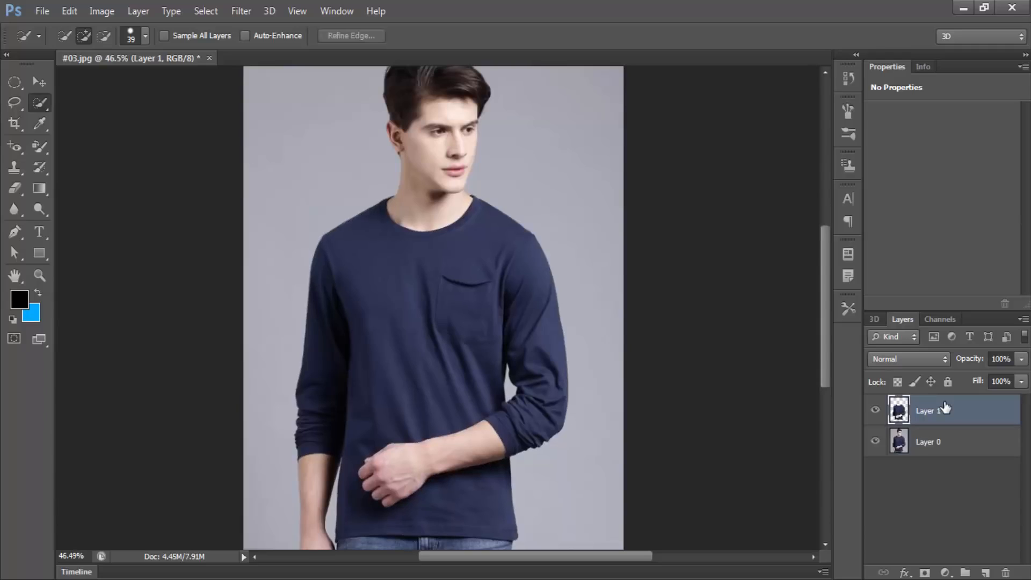
click(876, 441)
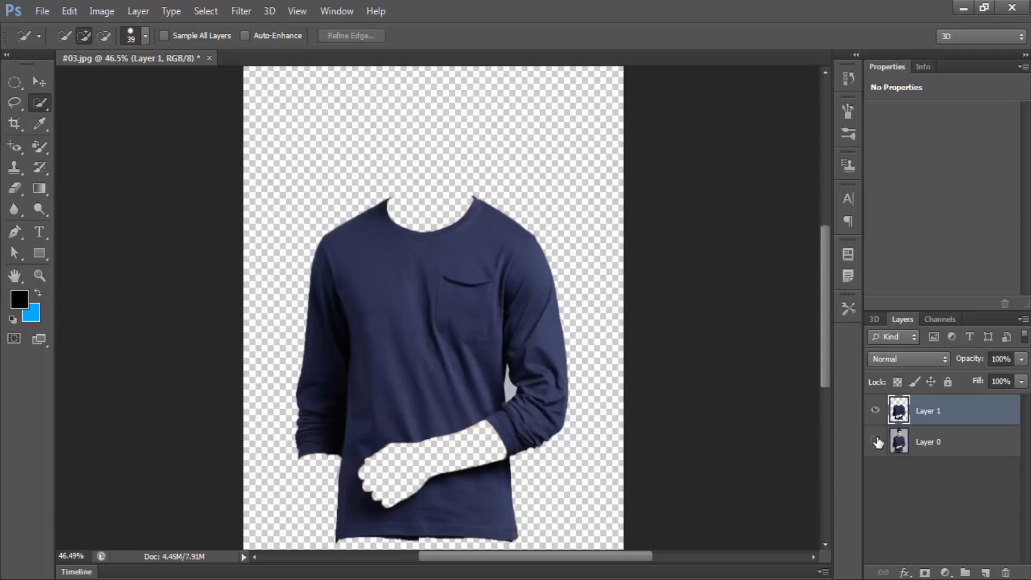
click(875, 446)
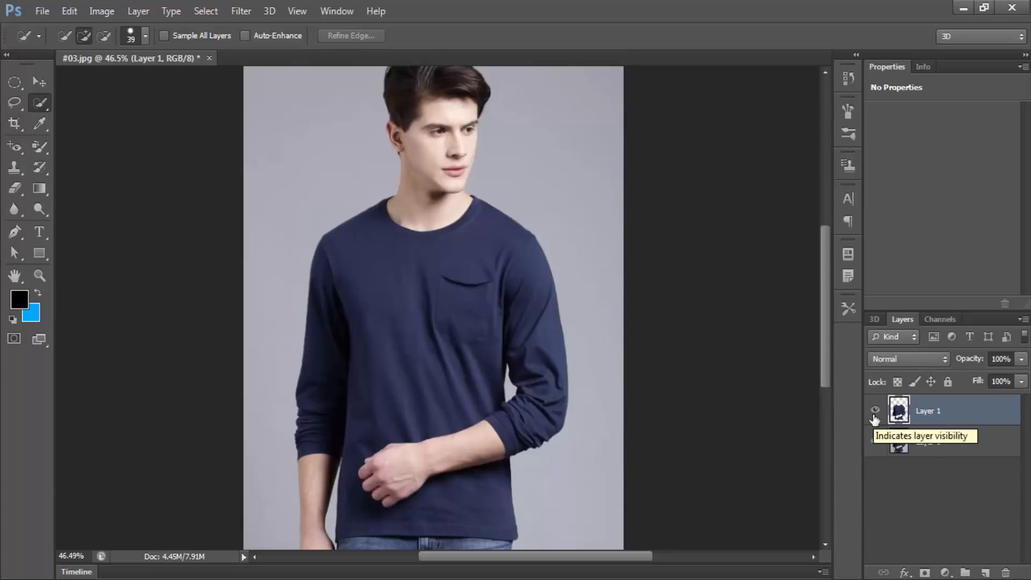
- Add a Color Overlay style to Layer 1 and change its overlay colour to a brighter, fully saturated red
click(14, 232)
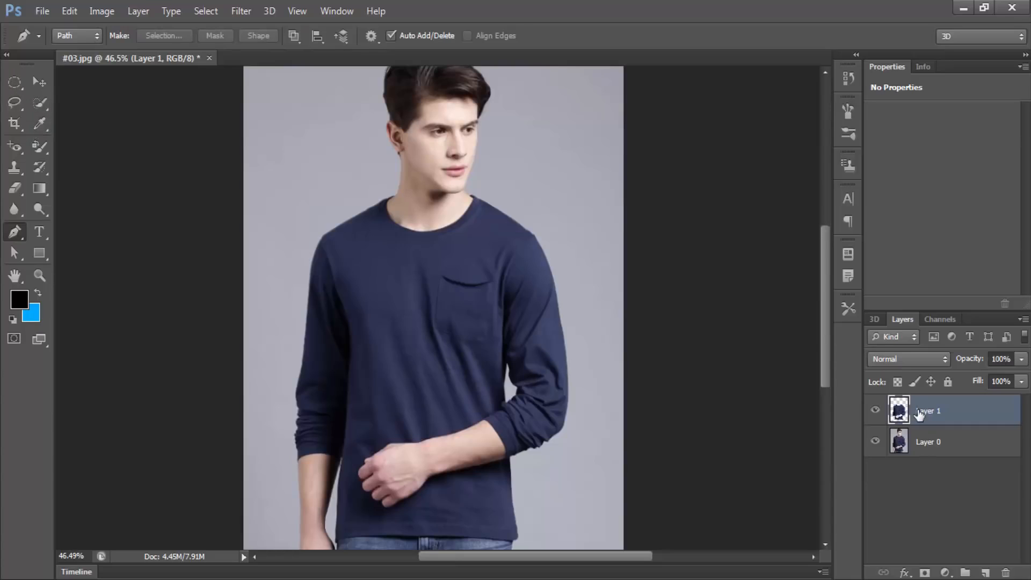
right_click(978, 415)
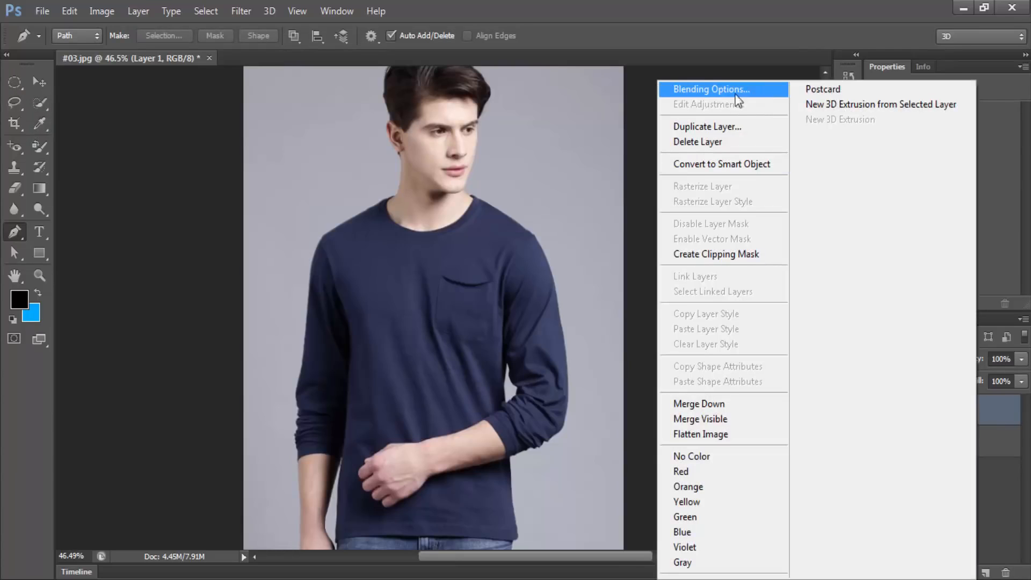
click(725, 24)
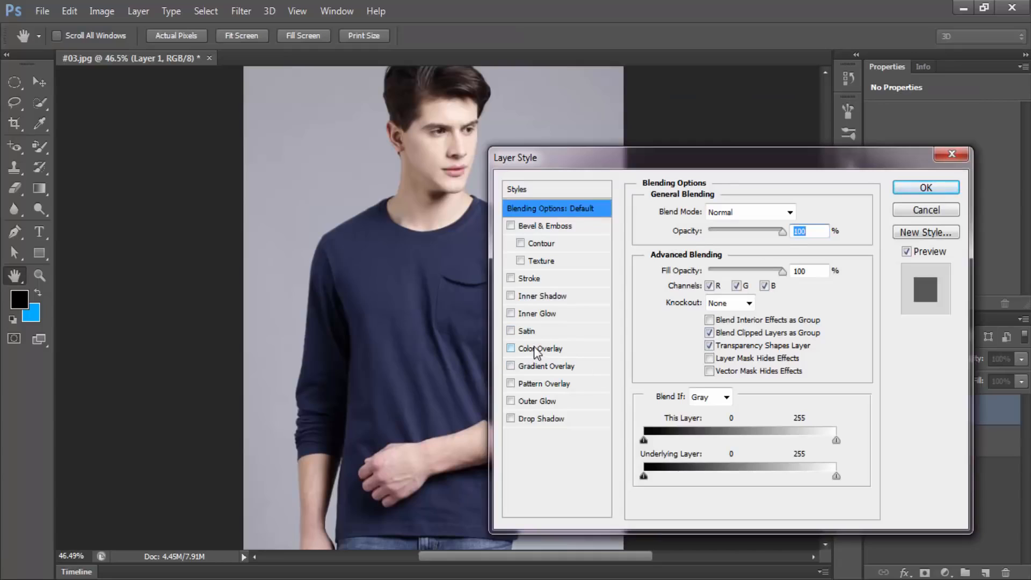
click(535, 349)
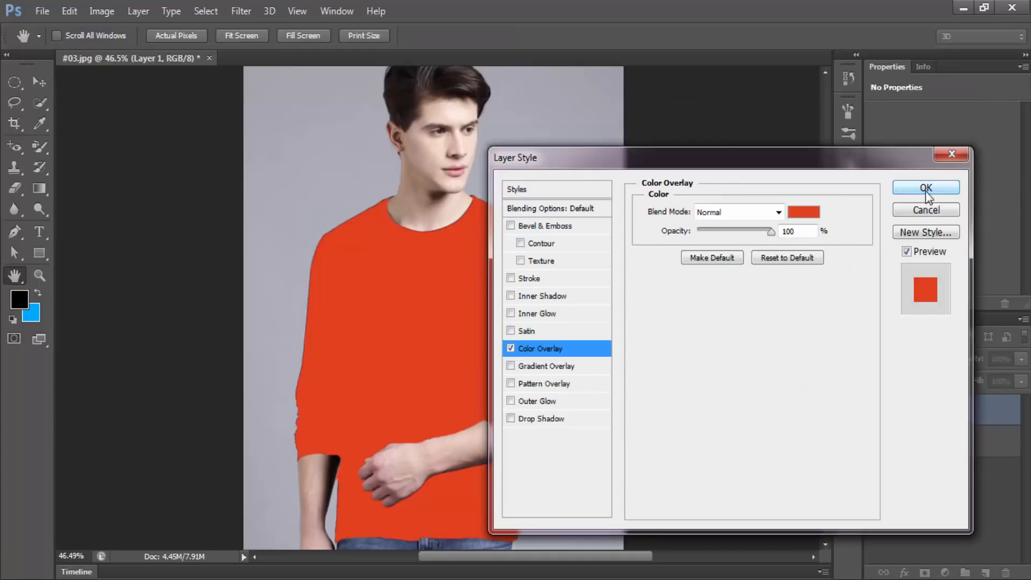
click(800, 217)
click(804, 212)
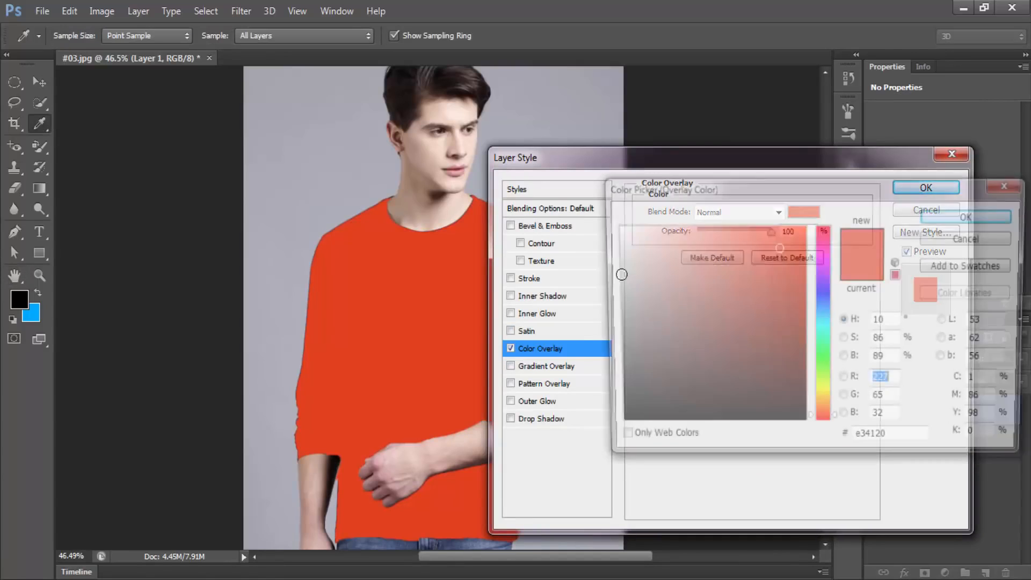
click(794, 199)
click(937, 214)
click(922, 189)
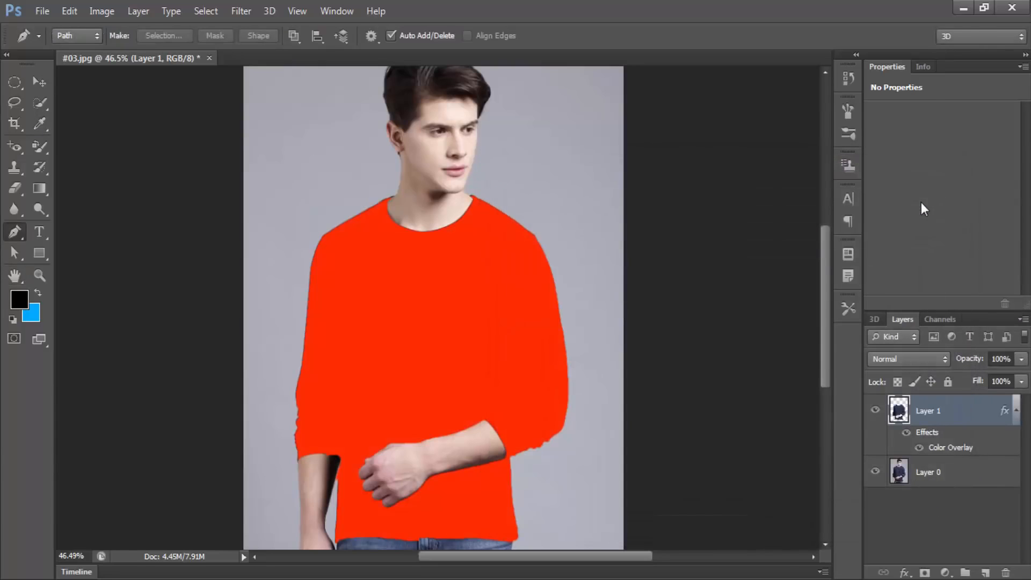
- Try different blend modes on Layer 1, including Darken, Multiply, Hard Light and Pin Light
click(908, 358)
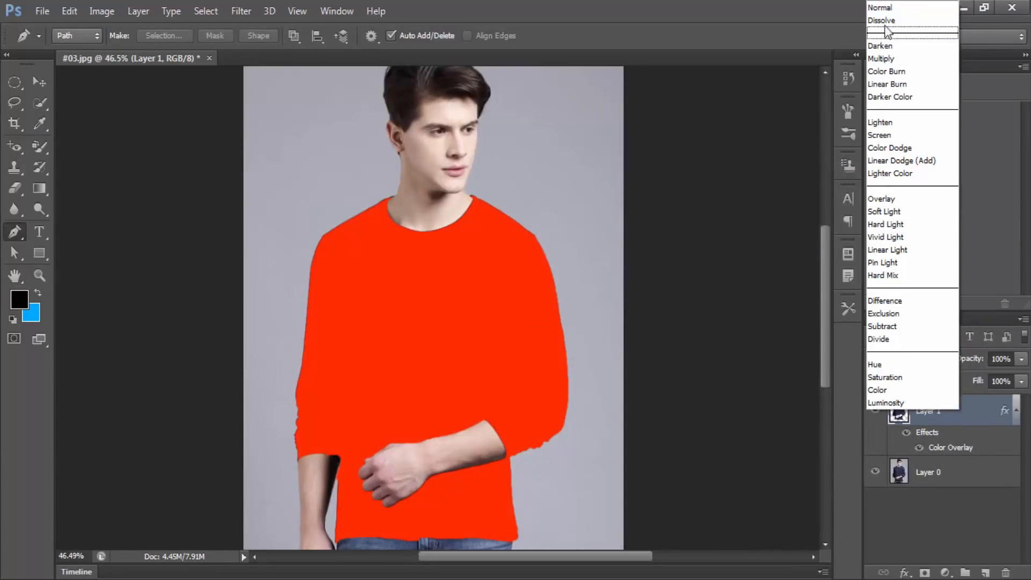
click(886, 24)
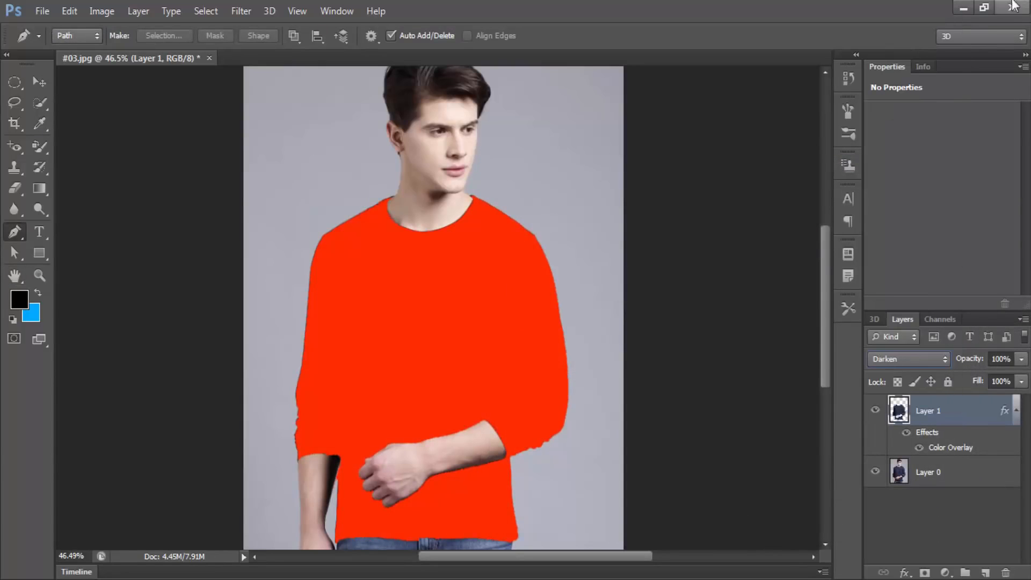
click(891, 358)
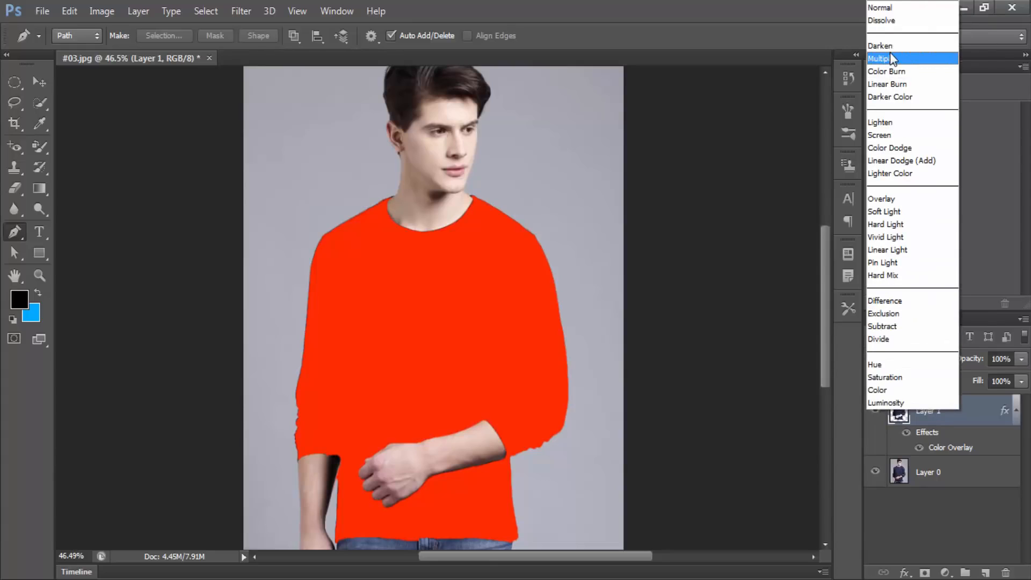
click(890, 54)
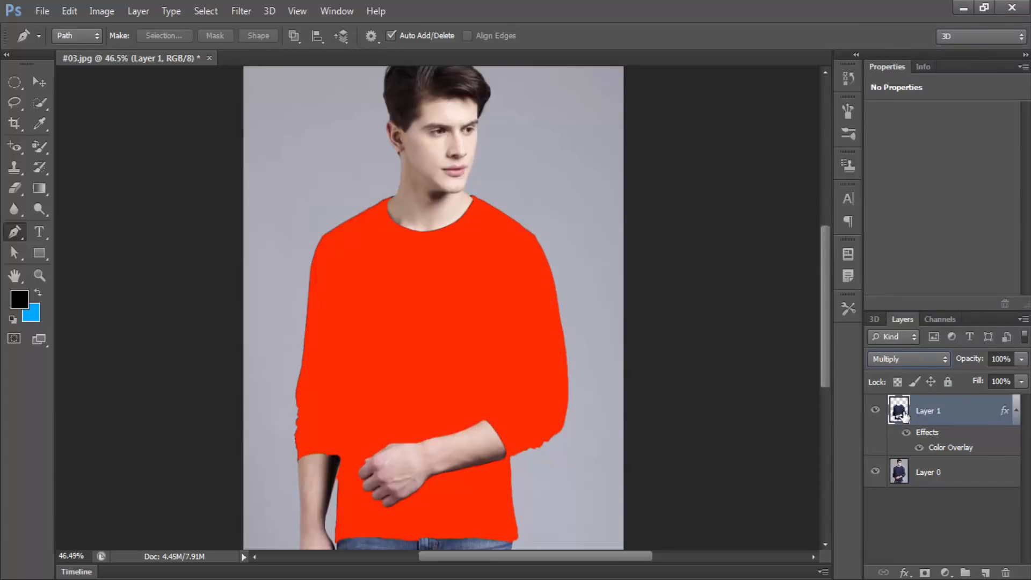
click(907, 358)
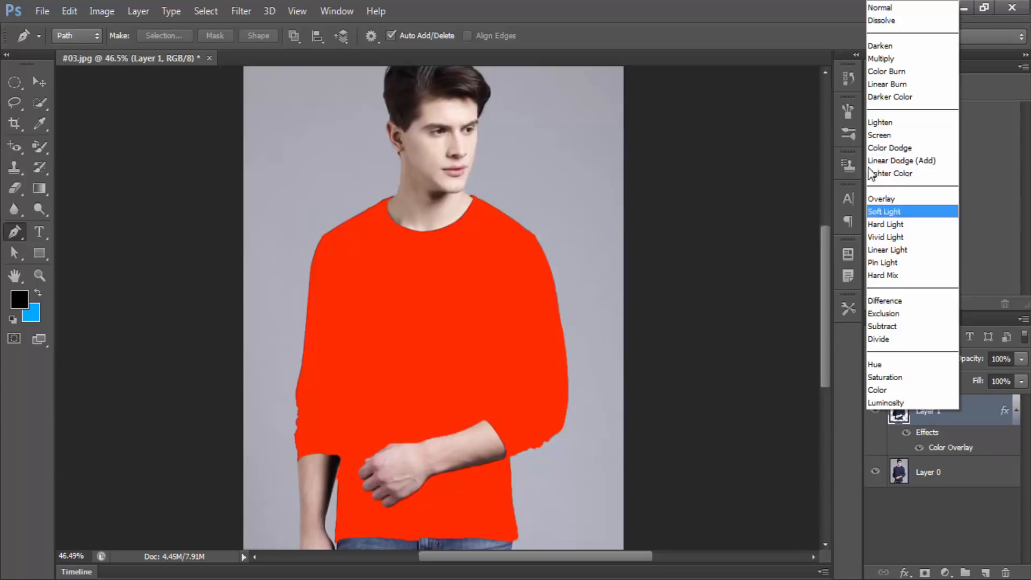
click(883, 98)
key(Down)
key(Down)
key(Down)
key(Down)
key(Down)
key(Down)
key(Down)
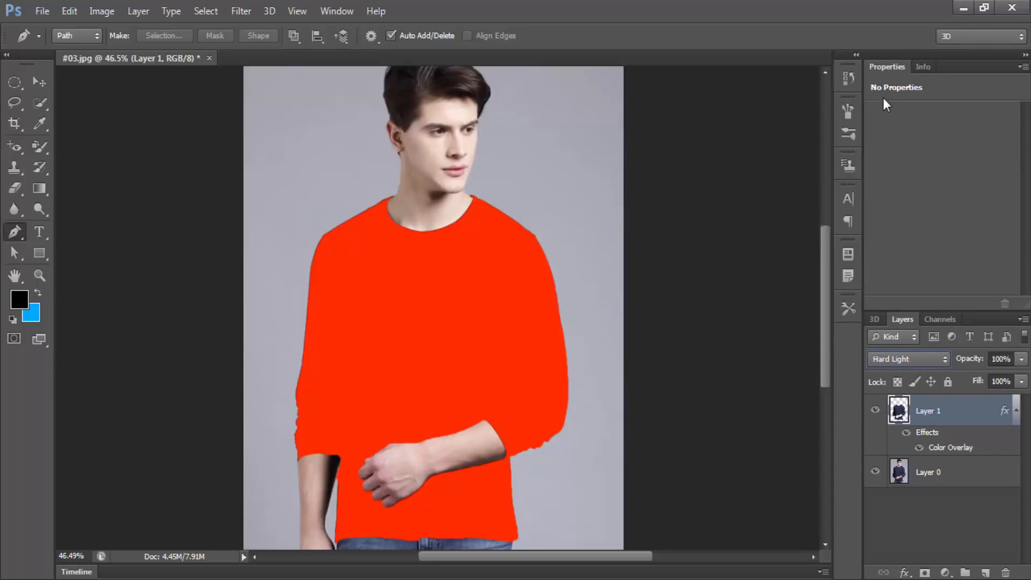
right_click(947, 409)
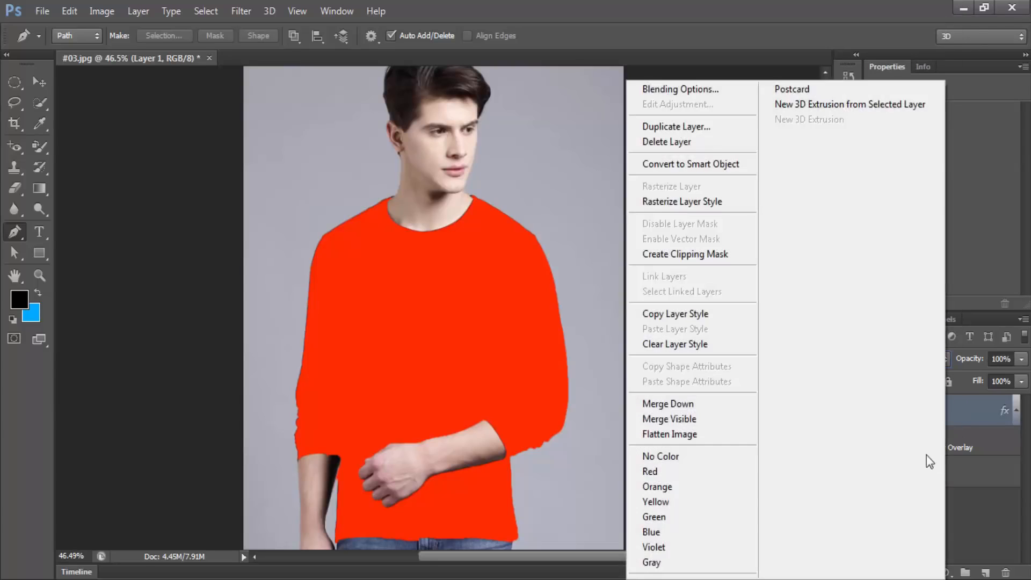
click(955, 456)
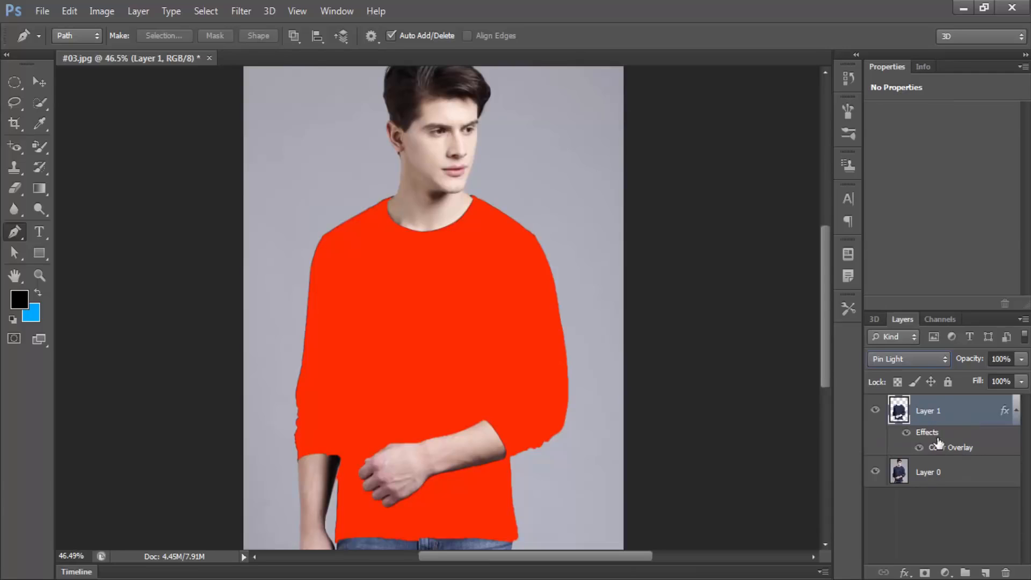
- Rasterize the layer style of Layer 1 and set the layer's blend mode to Multiply
right_click(978, 414)
click(983, 414)
right_click(972, 412)
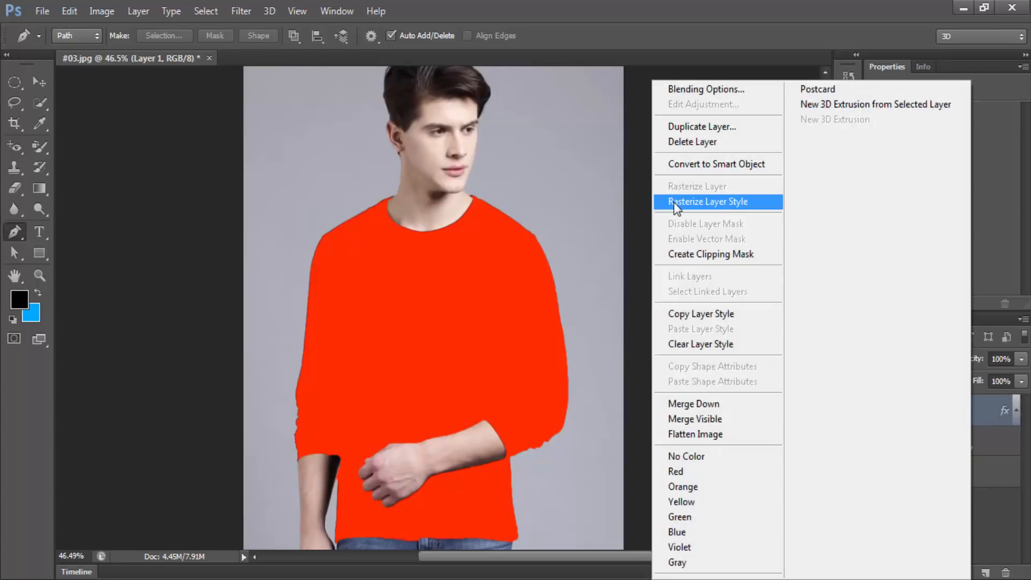
click(723, 203)
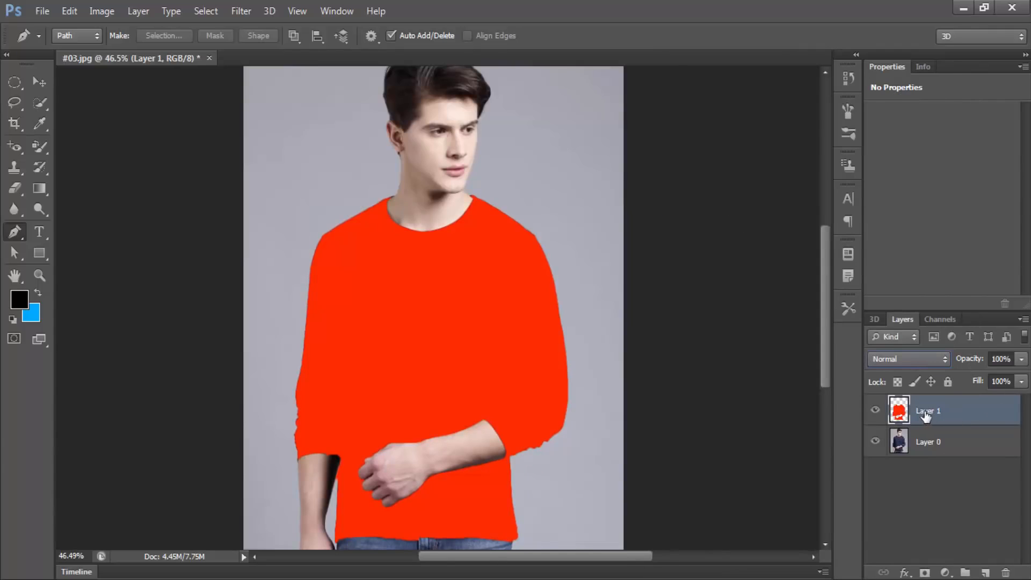
click(909, 360)
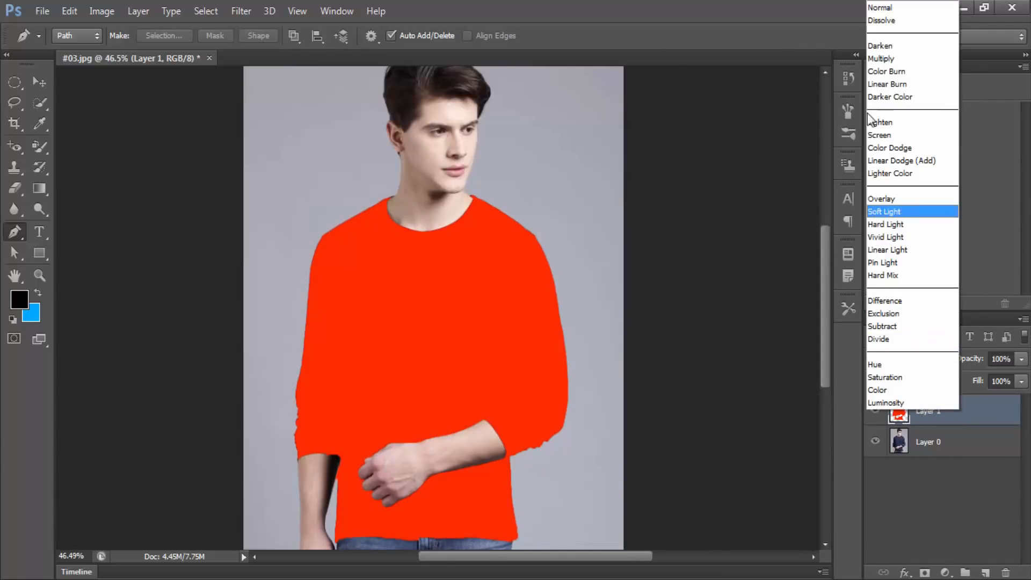
click(881, 61)
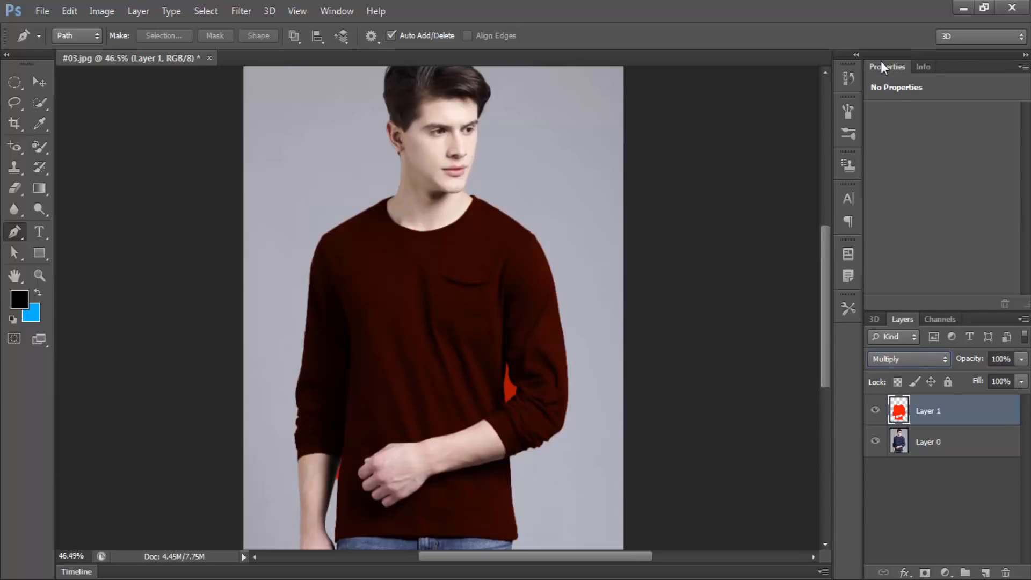
- Trace a closed Pen path around the bright red gap between the torso and the bent arm's elbow
drag(513, 385, 614, 372)
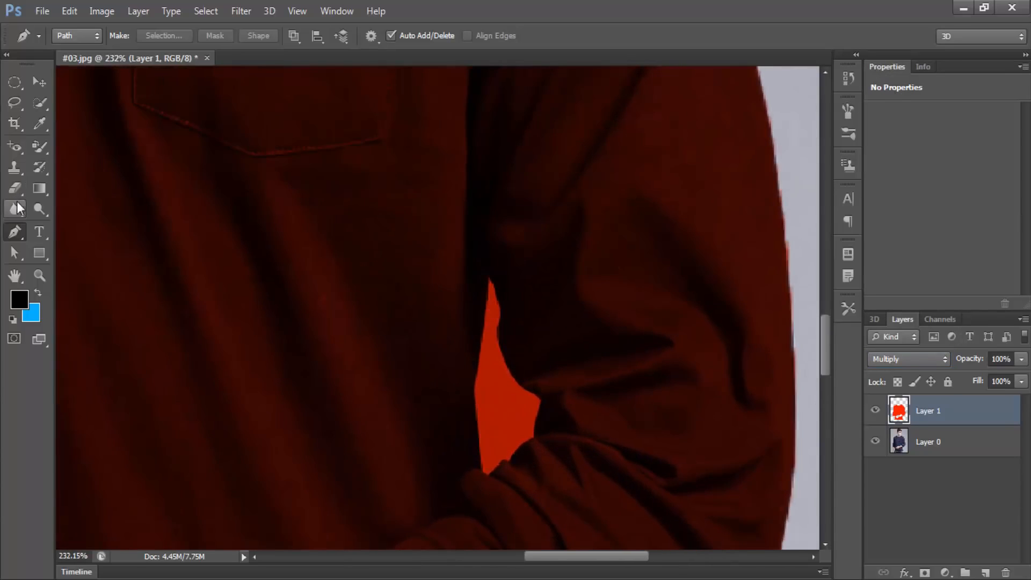
click(489, 281)
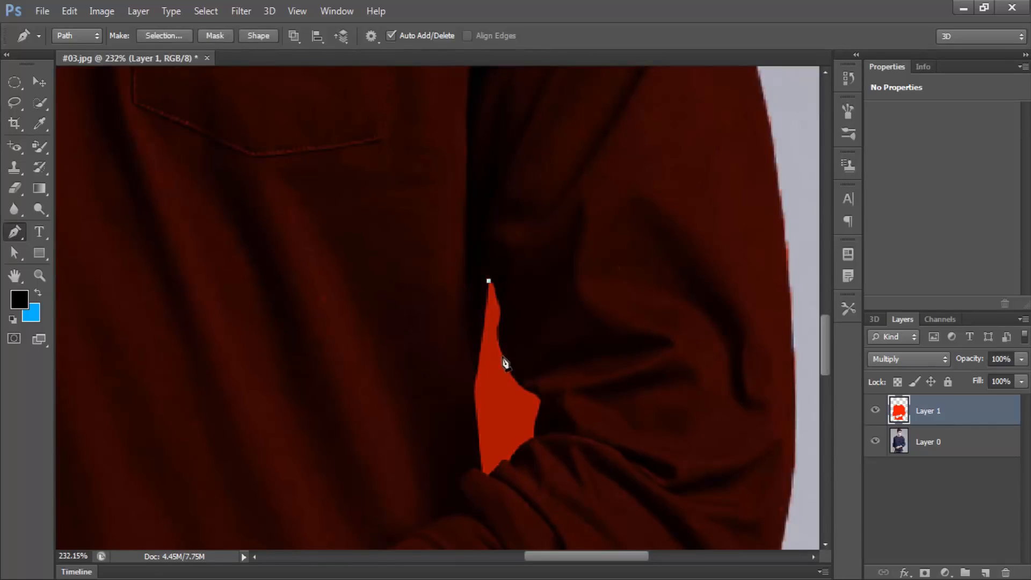
drag(483, 361, 485, 372)
alt+click(495, 335)
drag(536, 395, 566, 398)
alt+click(535, 395)
click(539, 400)
click(535, 421)
click(535, 440)
drag(510, 460, 499, 479)
click(502, 463)
click(496, 467)
click(485, 477)
mouse_move(479, 373)
mouse_down()
mouse_move(491, 353)
mouse_move(489, 361)
mouse_up()
alt+click(480, 373)
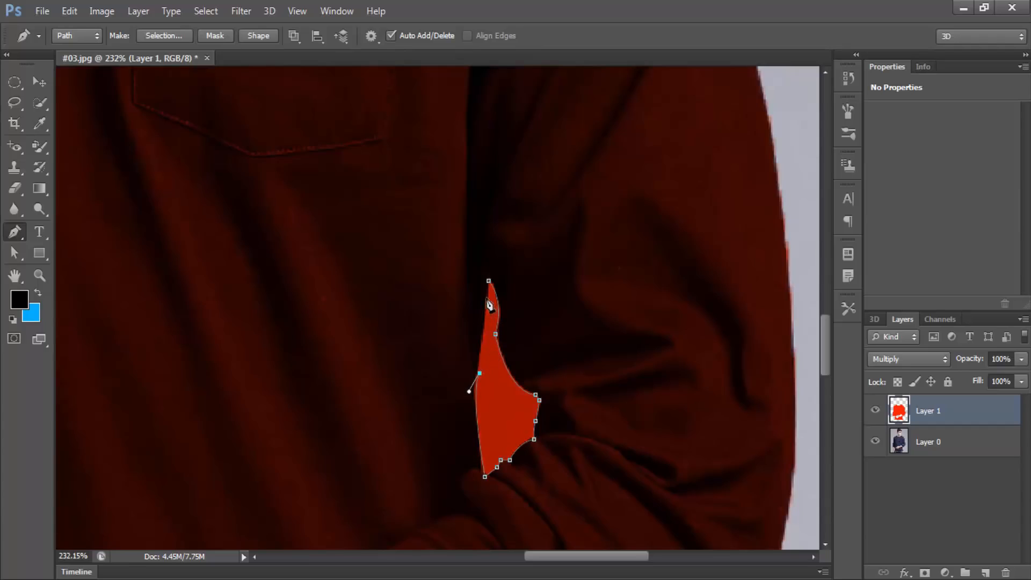
click(489, 281)
- Convert the elbow-gap path into a selection and delete the red fill inside it from Layer 1
ctrl+click(497, 215)
key(ctrl+Return)
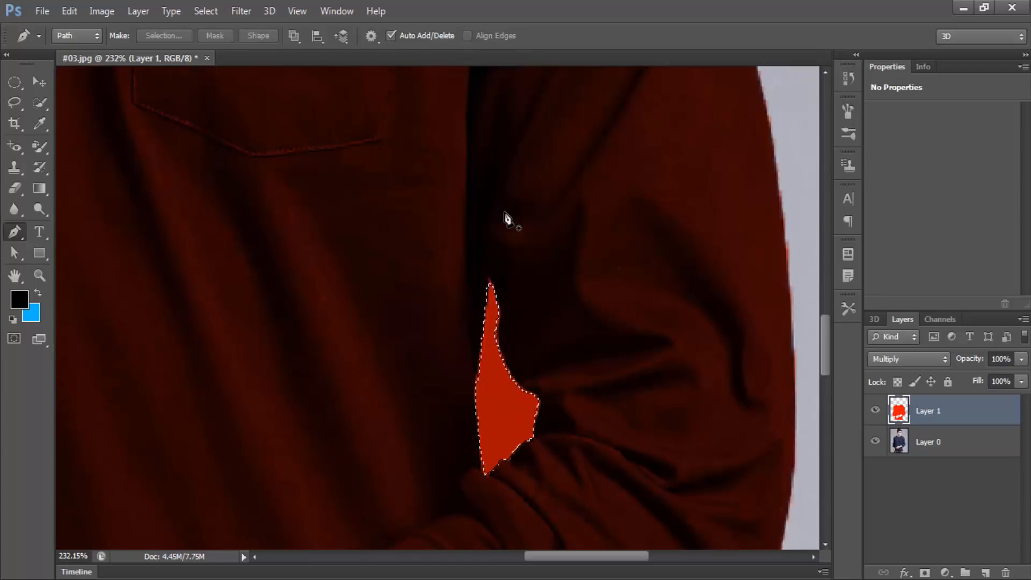
key(Delete)
- Switch to the Eraser for the red sliver beside the hanging forearm and set its brush size to 29 px
key(ctrl+minus)
key(ctrl+minus)
key(ctrl+minus)
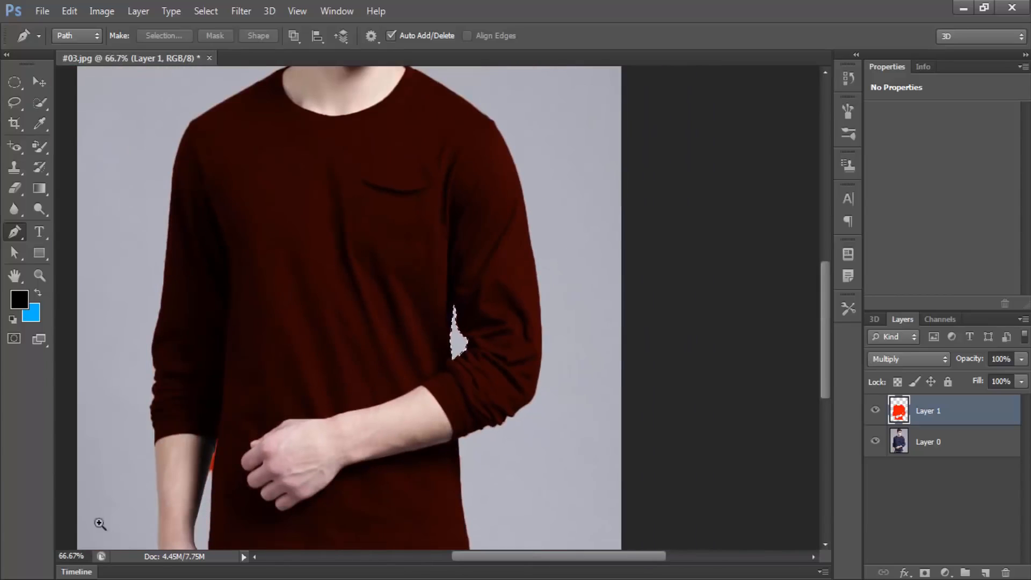
drag(221, 422, 291, 408)
drag(251, 416, 322, 216)
drag(269, 370, 320, 371)
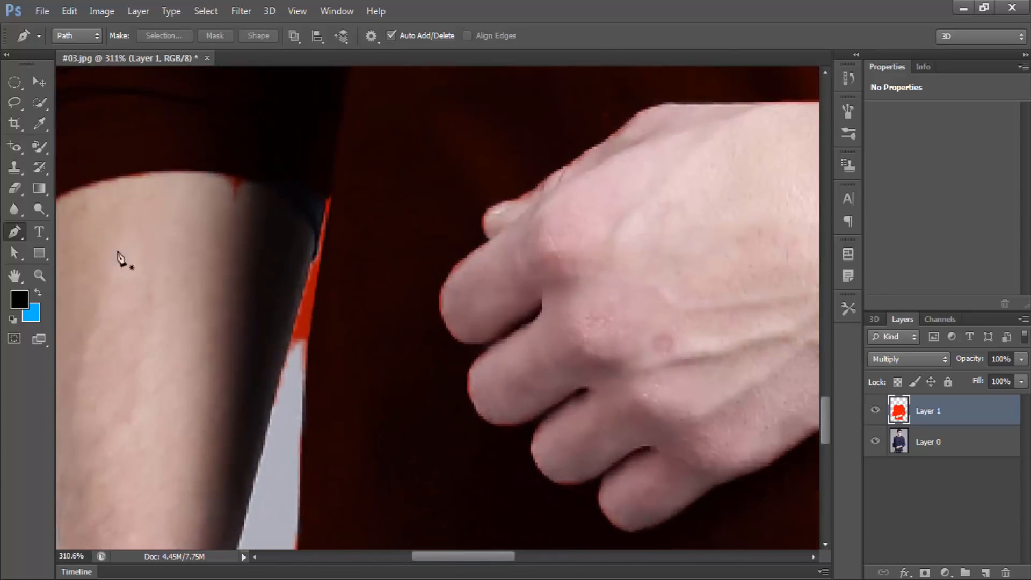
click(12, 190)
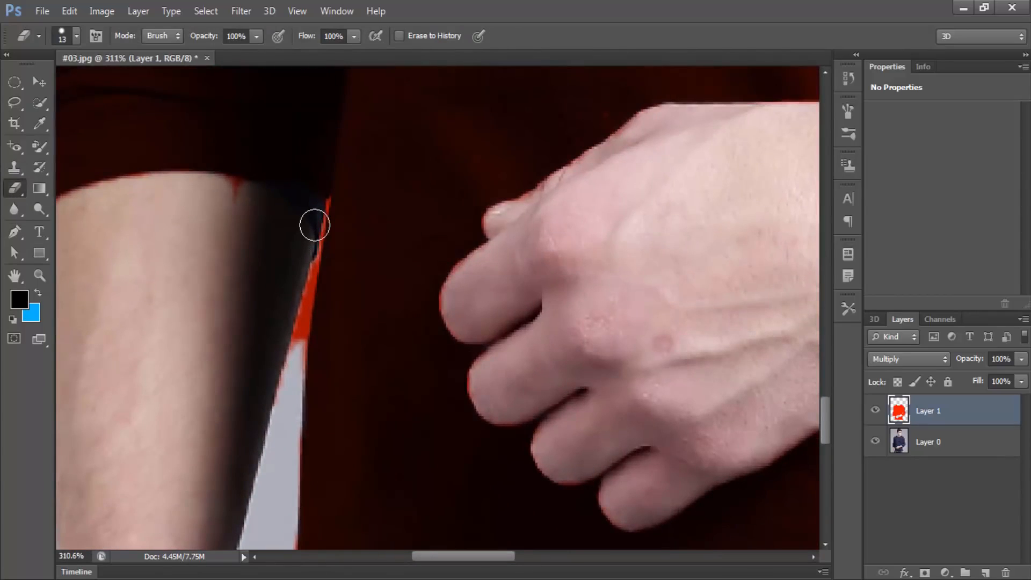
right_click(316, 221)
drag(339, 264, 335, 262)
key(Return)
right_click(307, 300)
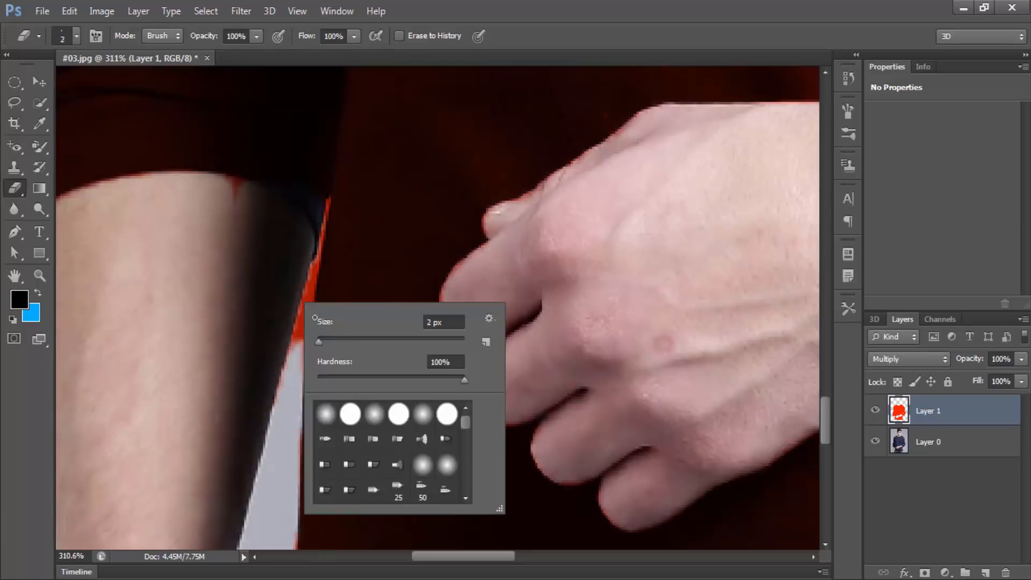
click(339, 338)
key(Return)
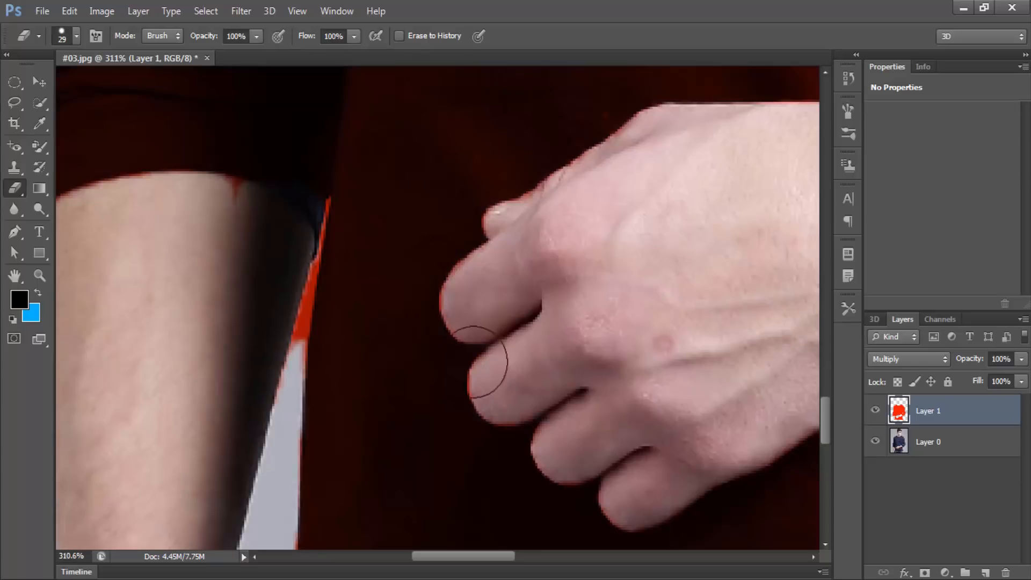
- Hide and show Layer 1 to compare the overlay with the original shirt around the hanging forearm
key(ctrl+minus)
key(ctrl+minus)
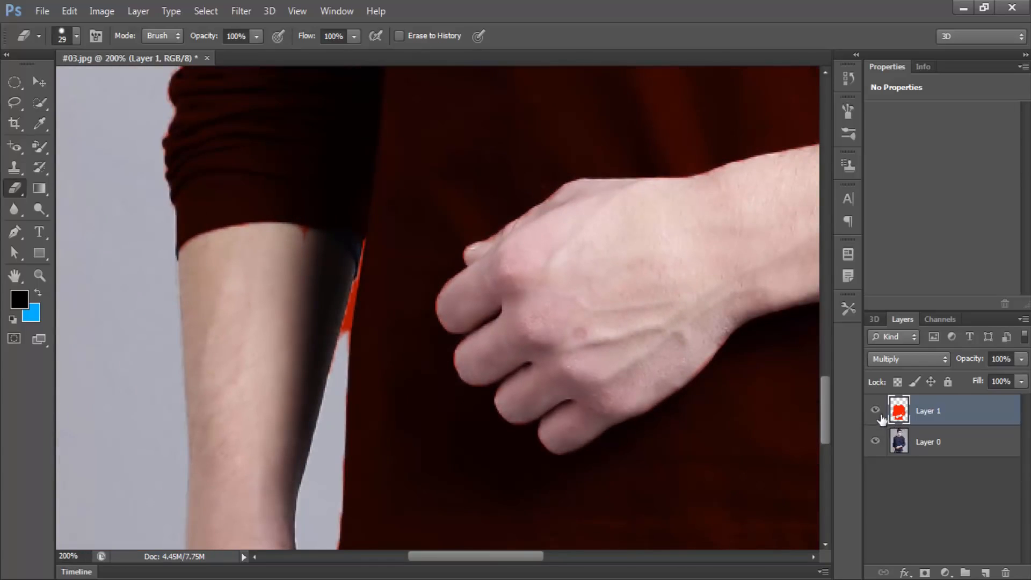
click(876, 411)
click(876, 412)
- Try to clear the red sliver beside the hanging forearm with a rough Pen-path selection, then undo the deletion and deselect
click(15, 232)
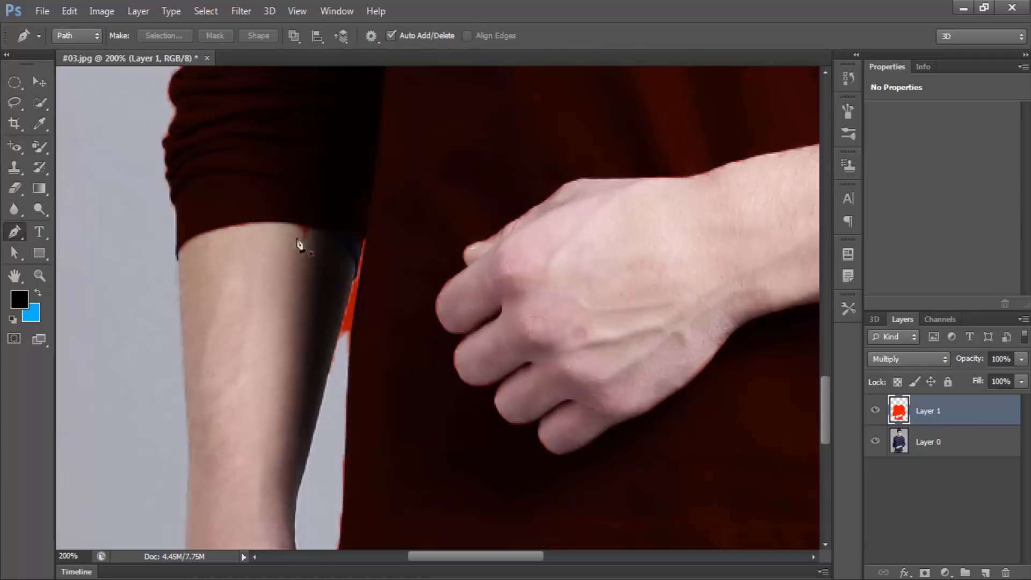
click(364, 297)
click(353, 365)
click(306, 368)
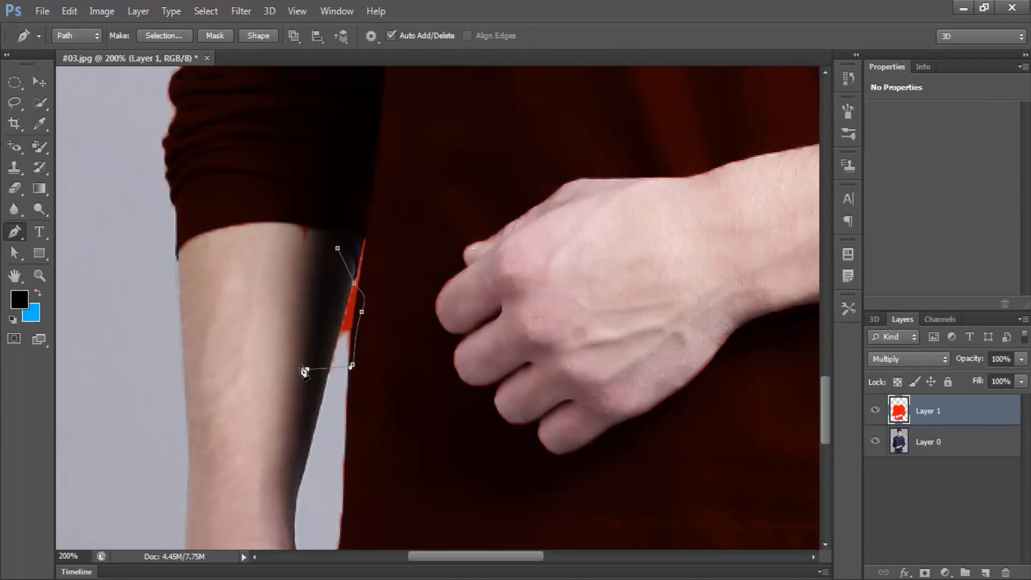
key(ctrl+Return)
scroll(304, 371, down, 10)
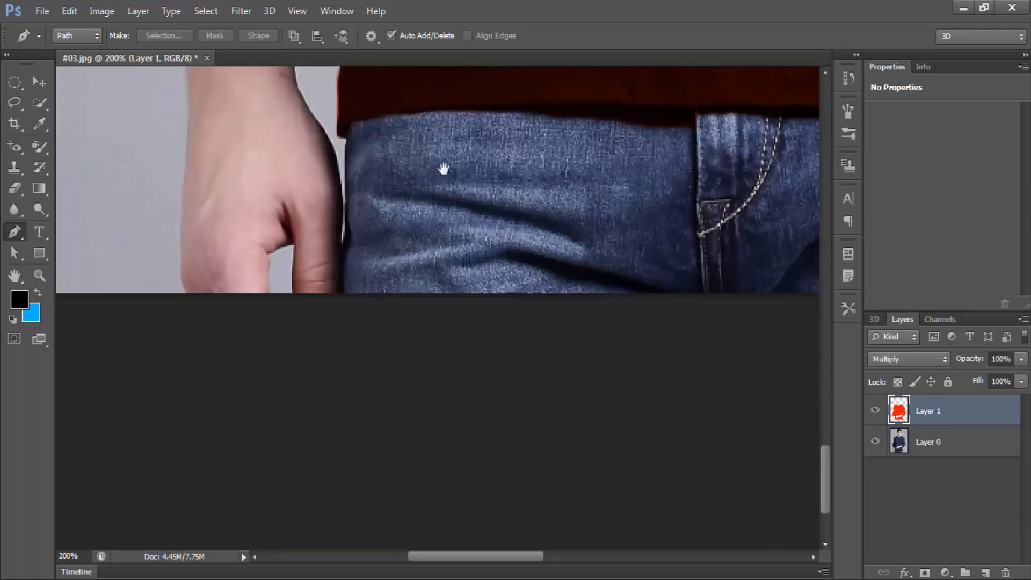
drag(439, 168, 421, 363)
scroll(421, 364, up, 5)
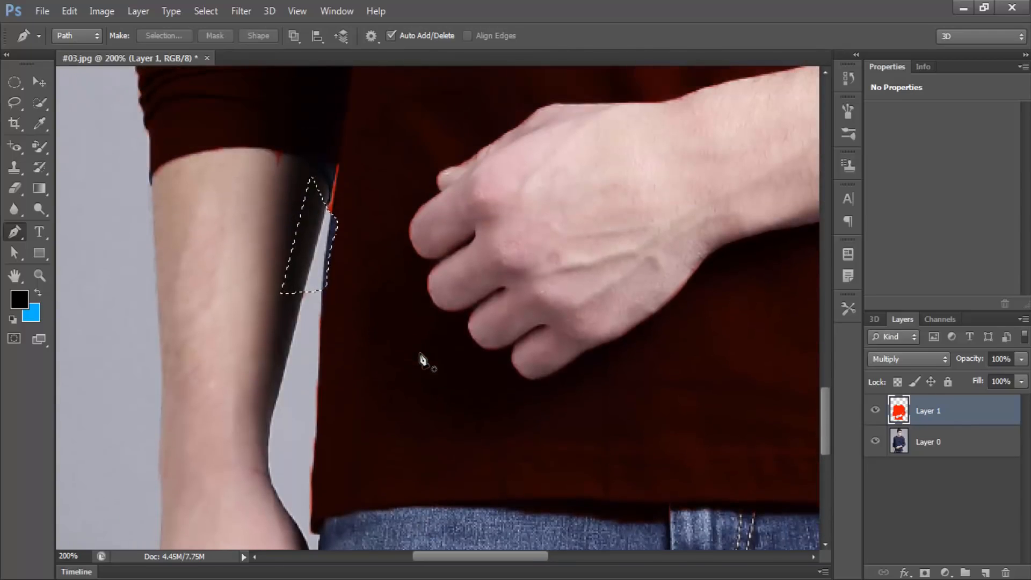
key(ctrl+z)
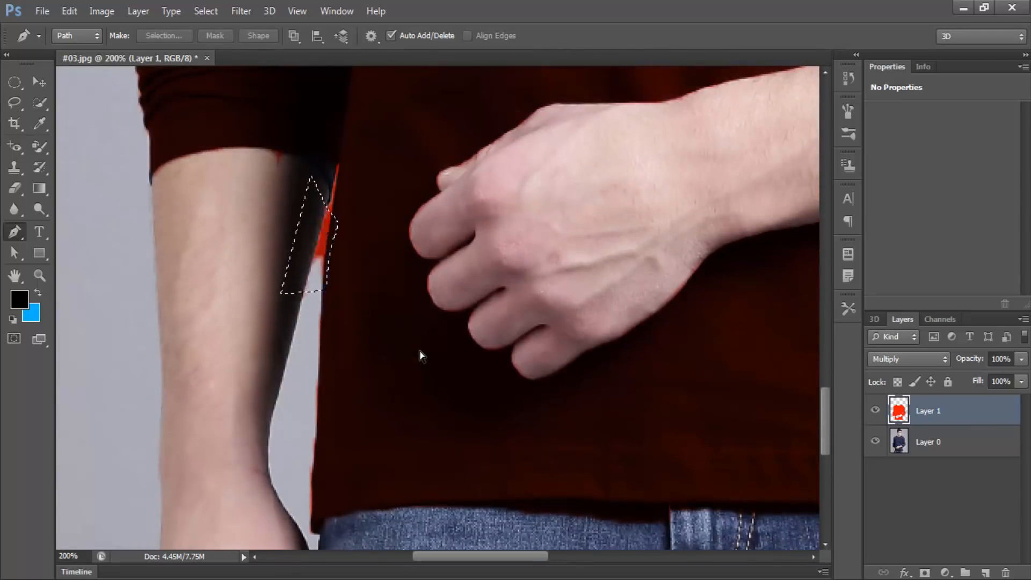
key(ctrl+d)
- Trace the red sliver between the hanging forearm and the shirt with the Pen tool, convert it to a selection and delete its fill
click(338, 168)
drag(321, 275, 300, 272)
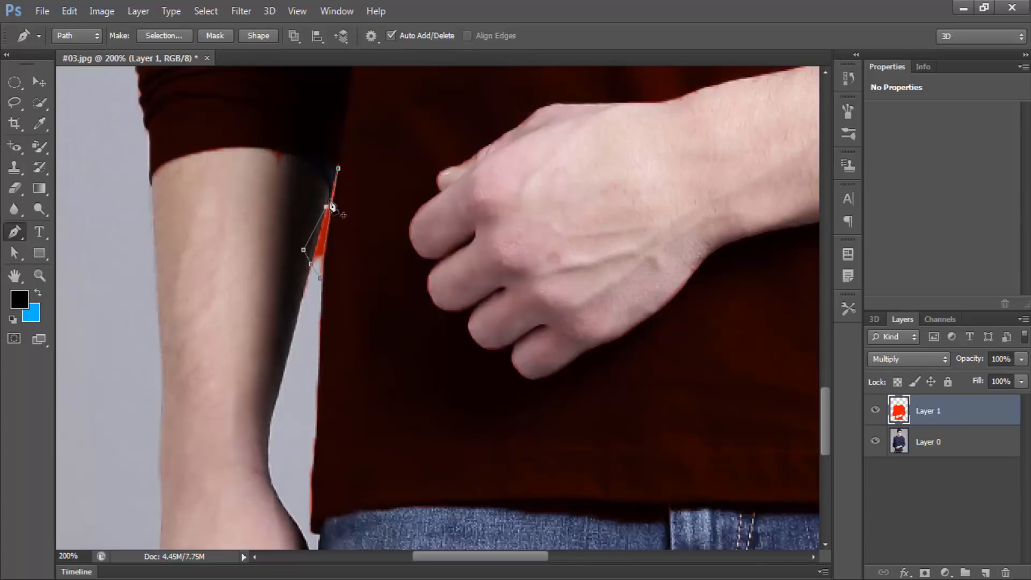
click(338, 169)
key(ctrl+Return)
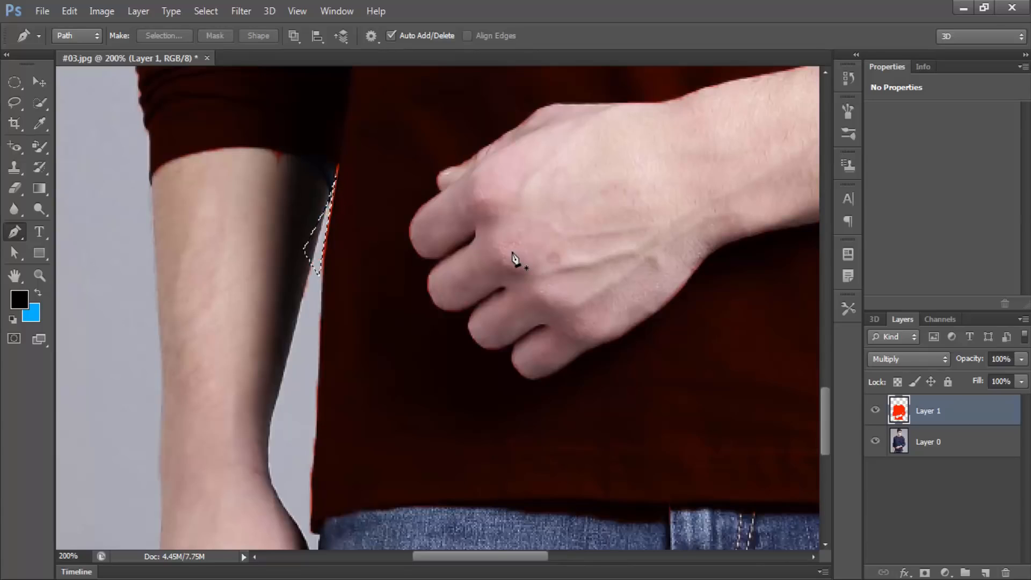
- Delete the red fill inside the active selection beside the hanging forearm and deselect
key(Delete)
key(ctrl+d)
click(302, 168)
drag(232, 158, 186, 191)
key(ctrl+z)
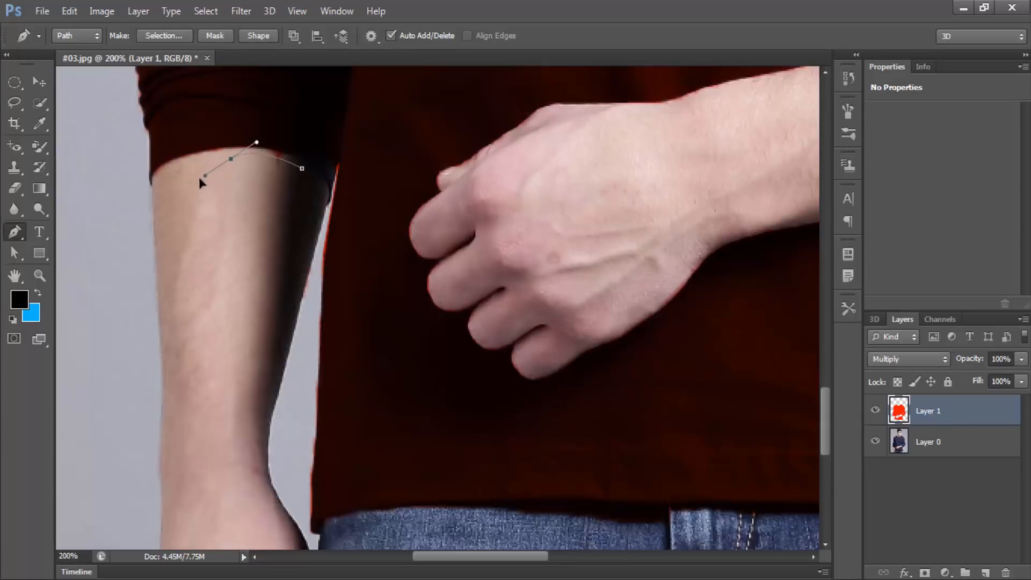
click(225, 221)
click(291, 186)
key(ctrl+Return)
key(ctrl+d)
- Try the darkening blending modes on Layer 1, ending on Darker Color, with the whole photo in view
key(ctrl+minus)
key(ctrl+minus)
key(ctrl+minus)
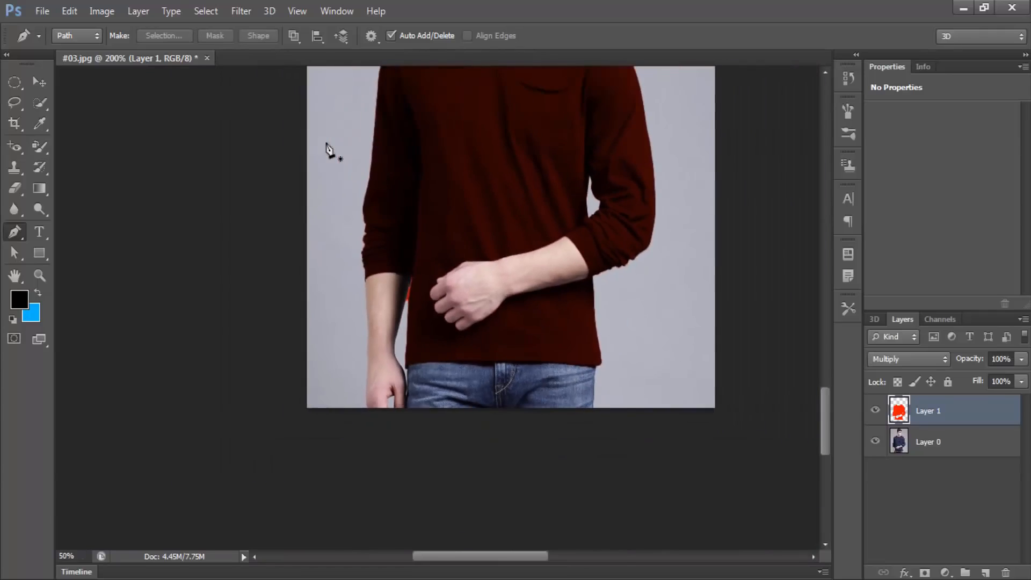
key(ctrl+minus)
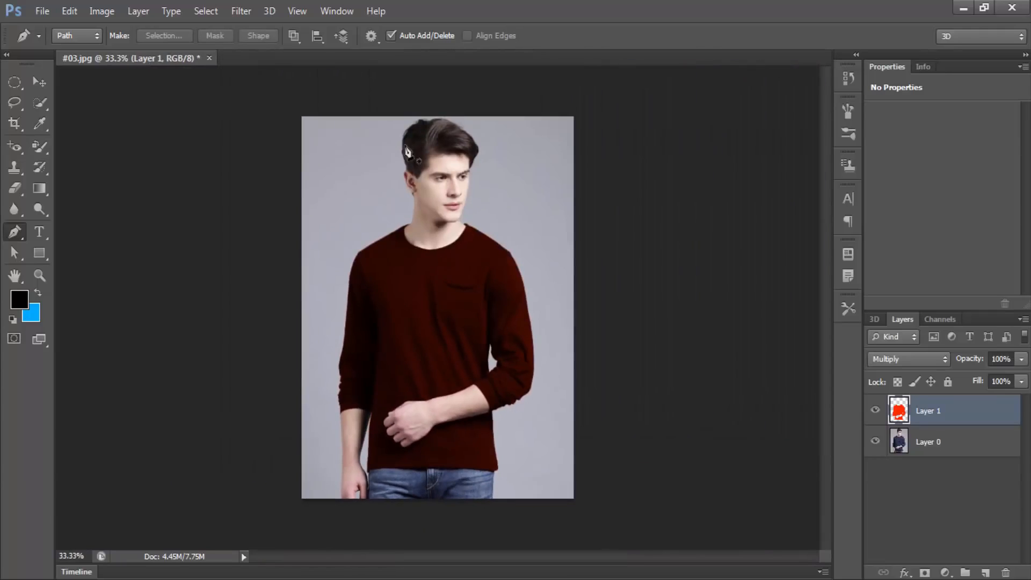
click(900, 360)
click(887, 63)
key(Down)
key(Down)
key(Up)
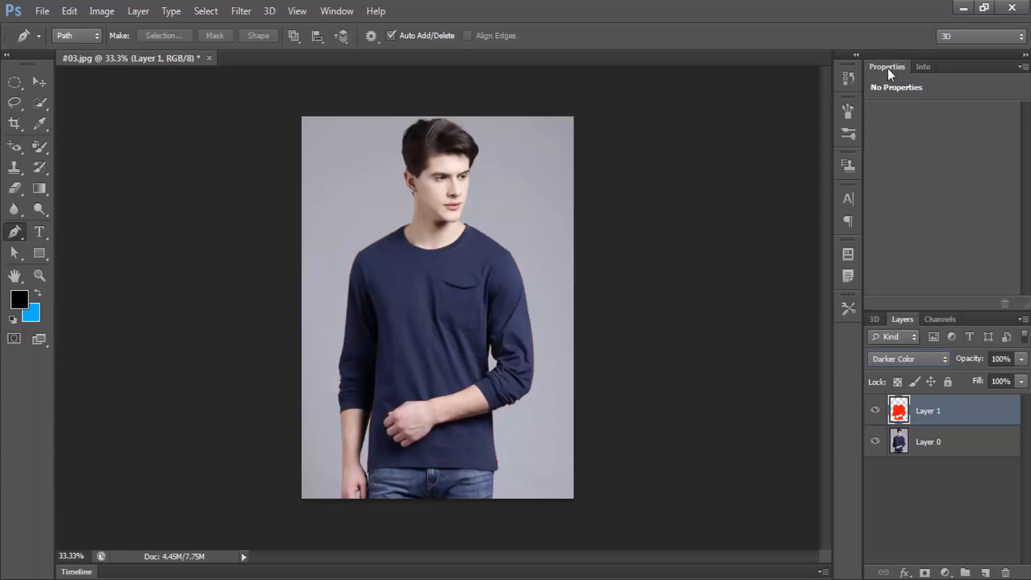
- Try the lightening blending modes on Layer 1, set it to Overlay, and toggle the layer to compare with the original shirt
click(895, 357)
click(895, 122)
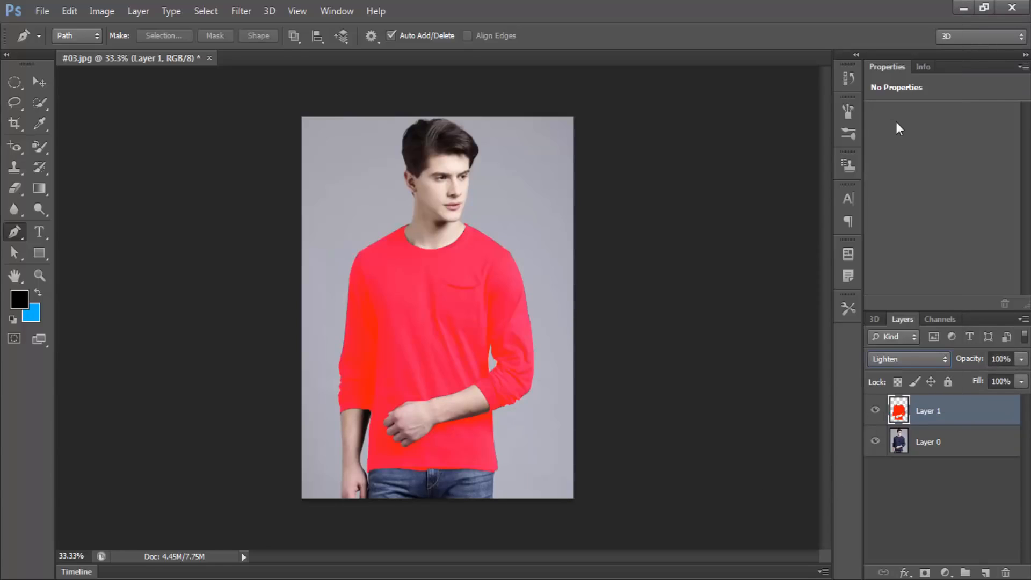
key(Down)
key(Down)
key(Down)
key(Down)
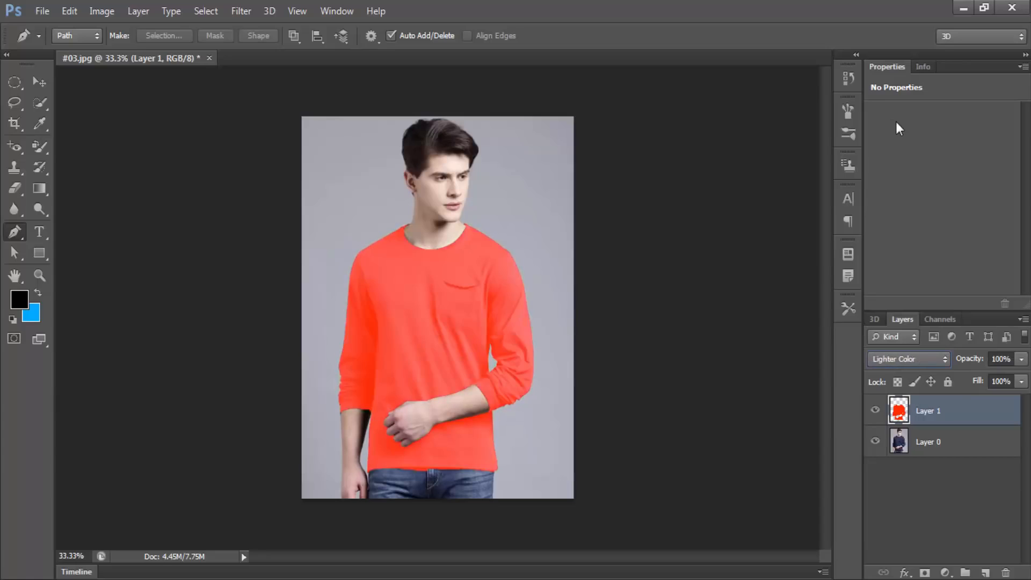
key(Down)
key(Down)
key(Up)
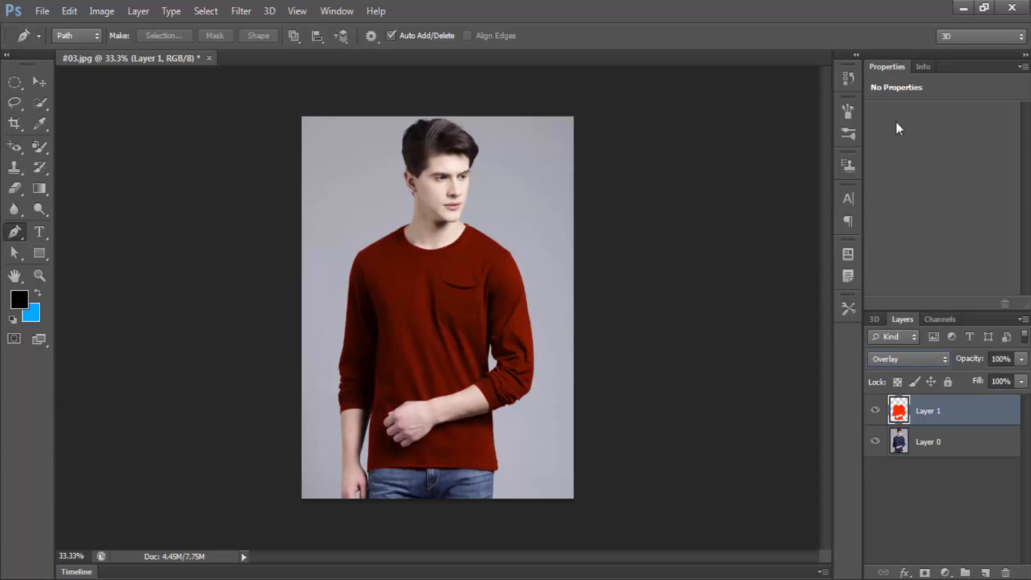
click(875, 410)
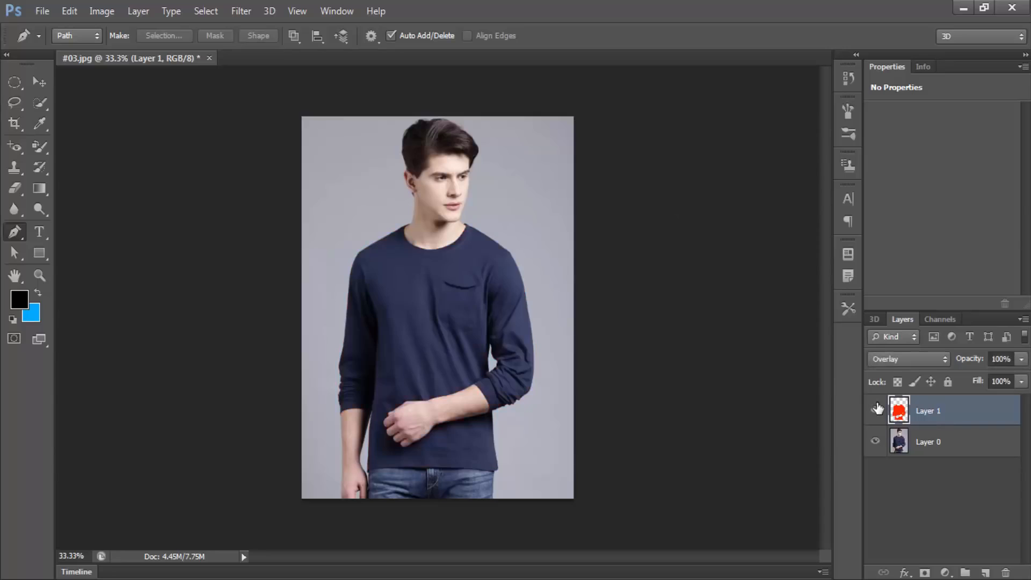
click(875, 410)
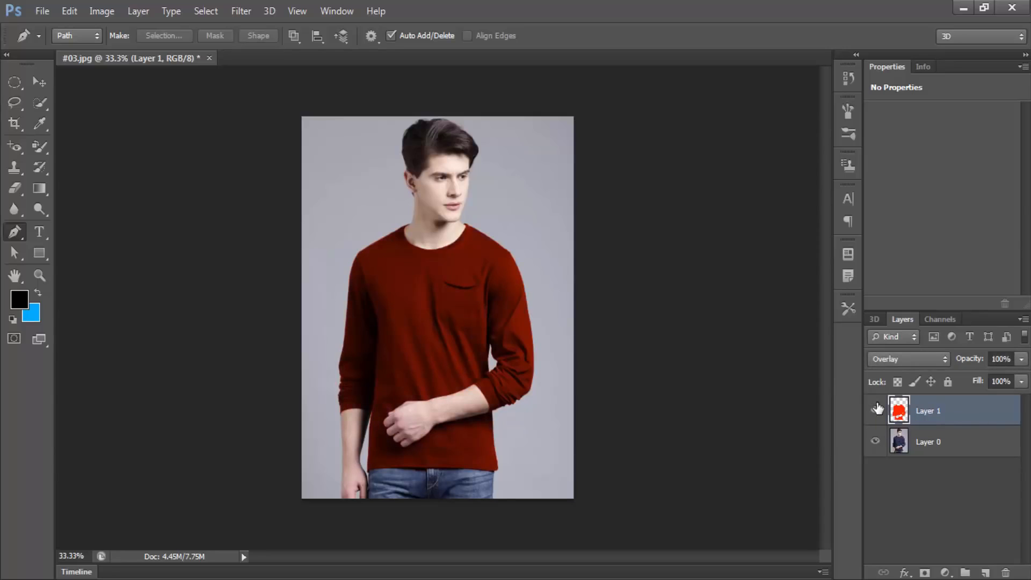
- Try further blending modes on Layer 1 up to Subtract and vary its opacity, ending at 100%
click(905, 358)
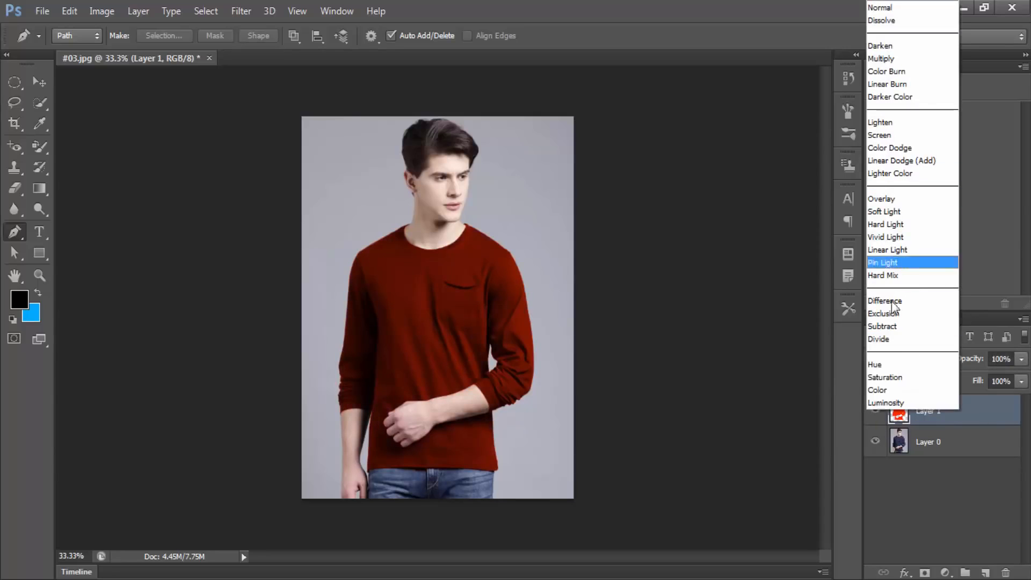
click(900, 242)
key(Down)
key(Down)
key(Down)
key(Down)
key(Down)
key(Down)
key(Down)
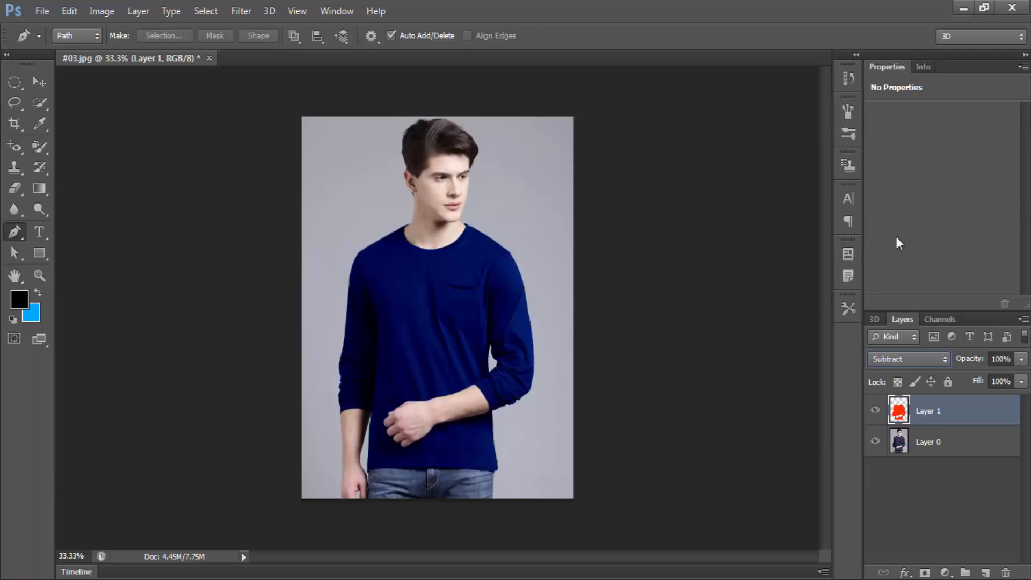
click(1021, 358)
drag(997, 379, 1026, 378)
- Run through the lightening modes on Layer 1 again and set it to Overlay, with opacity at 100%
click(907, 359)
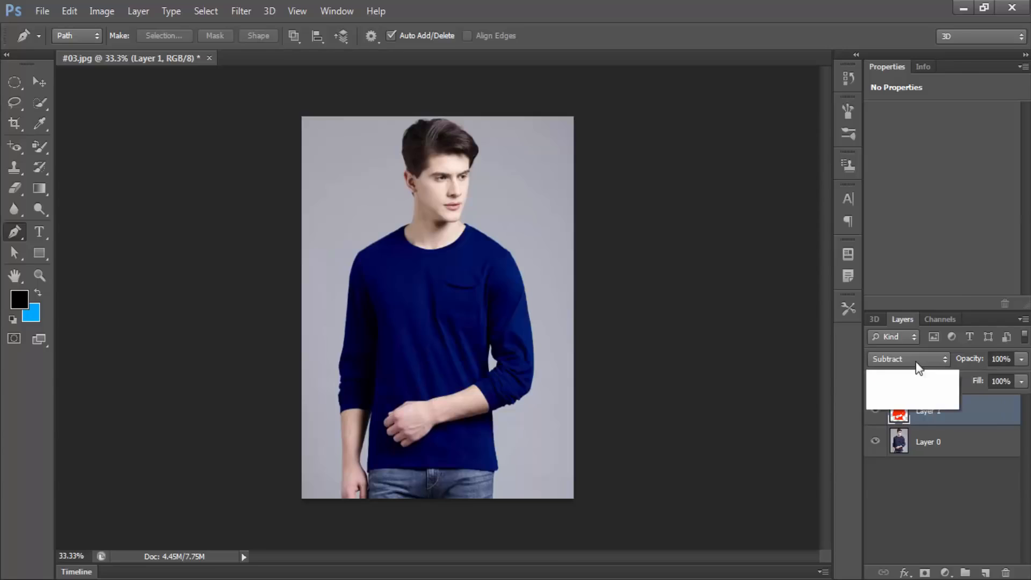
click(894, 126)
key(Down)
key(Down)
key(Down)
key(Down)
key(Down)
key(Down)
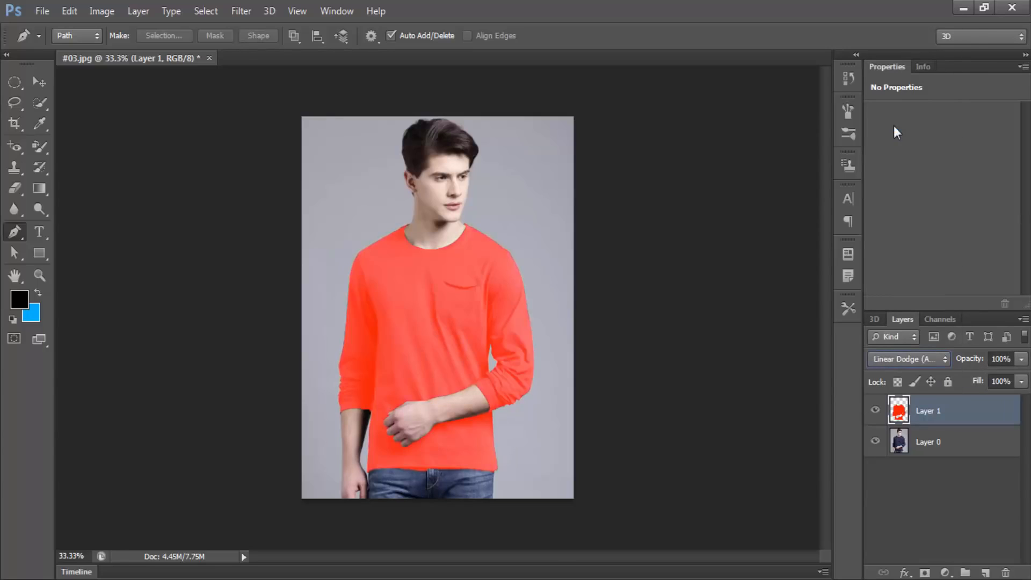
key(Up)
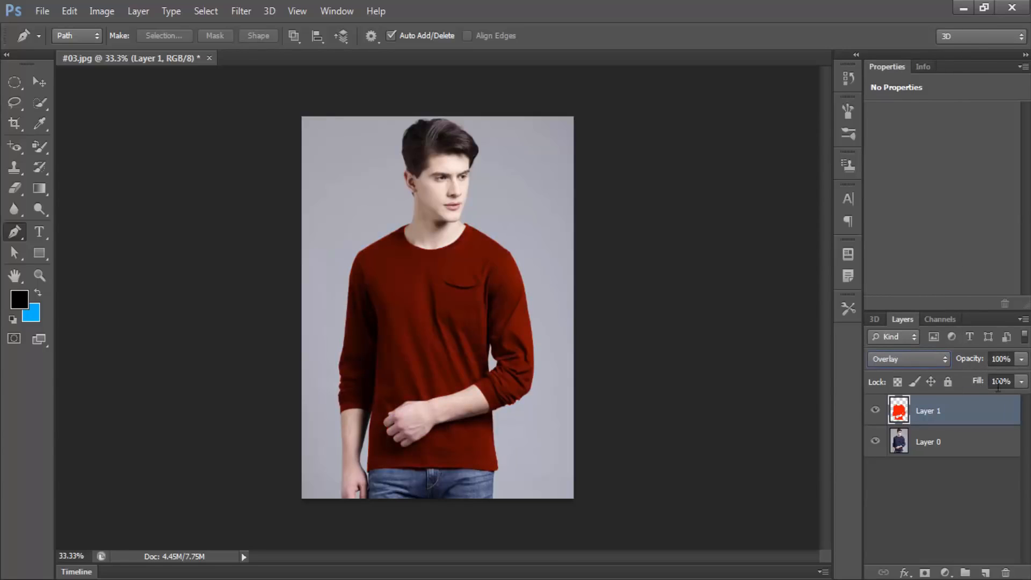
drag(1021, 359, 1028, 380)
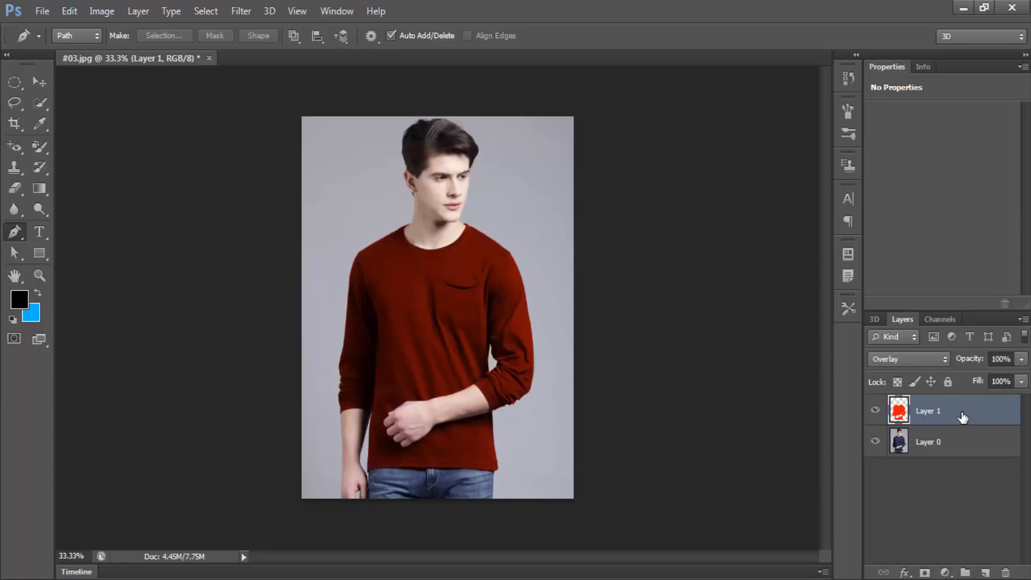
- Hide the red Layer 1 and delete it
click(108, 11)
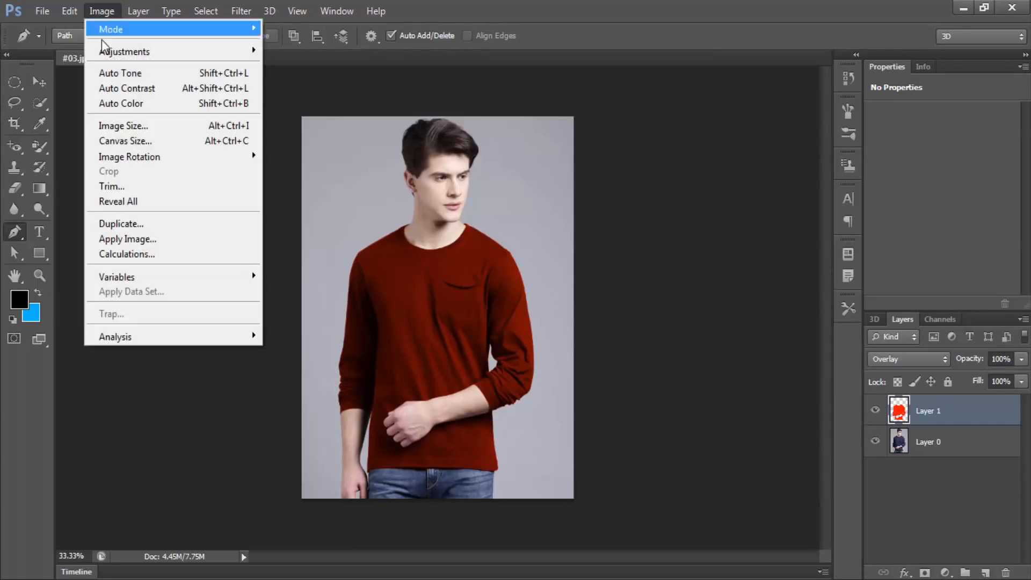
click(875, 410)
click(924, 441)
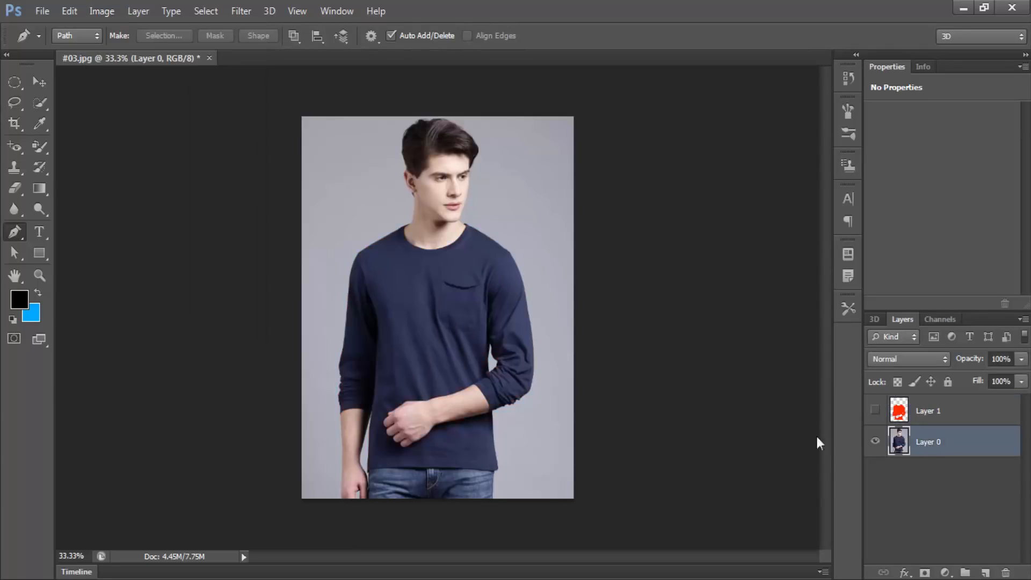
click(941, 411)
key(Delete)
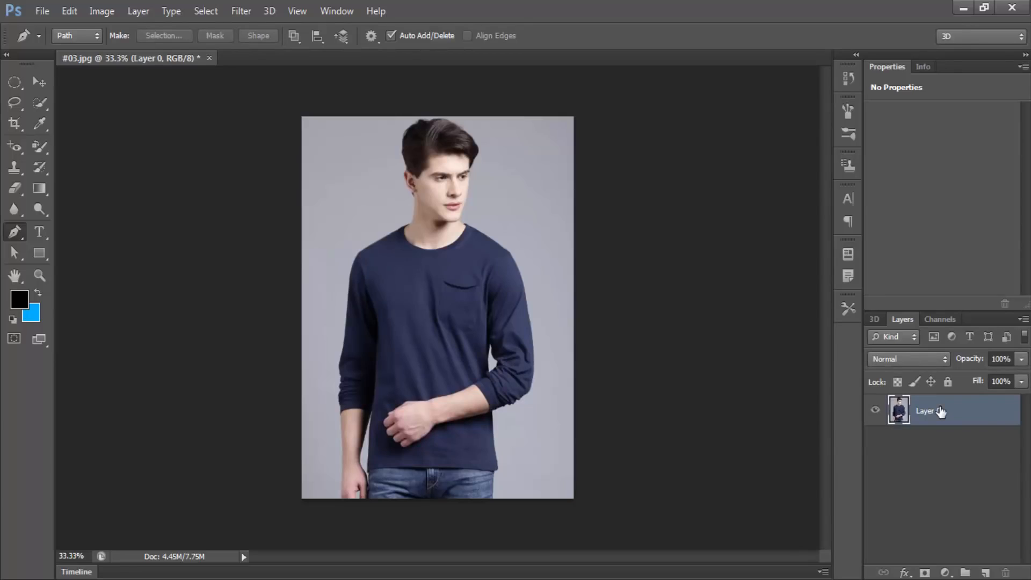
- Try a Selective Color adjustment on Layer 0's Blues by shifting Cyan, Magenta, Yellow and Black
click(102, 10)
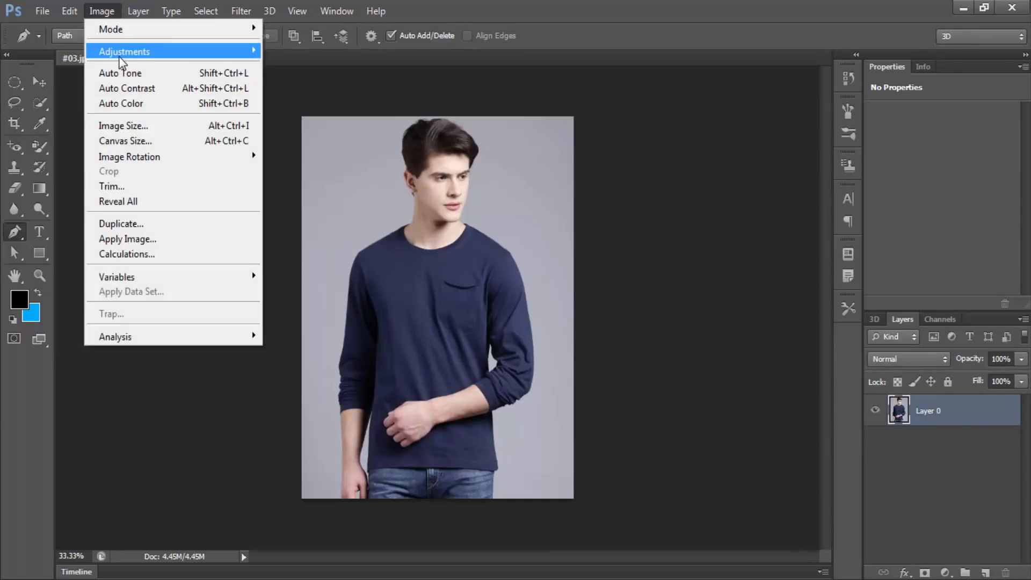
mouse_move(123, 53)
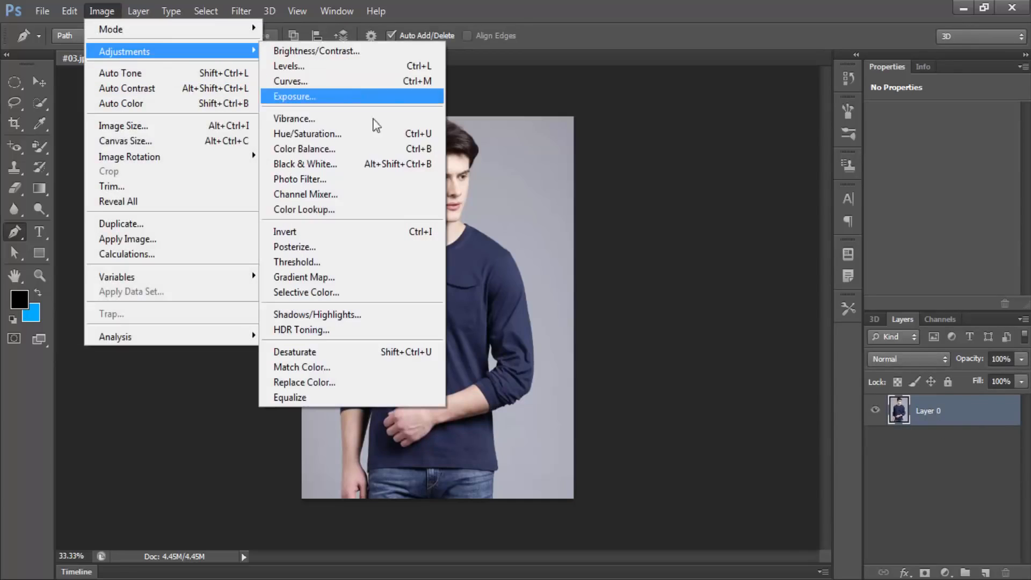
click(296, 292)
click(757, 158)
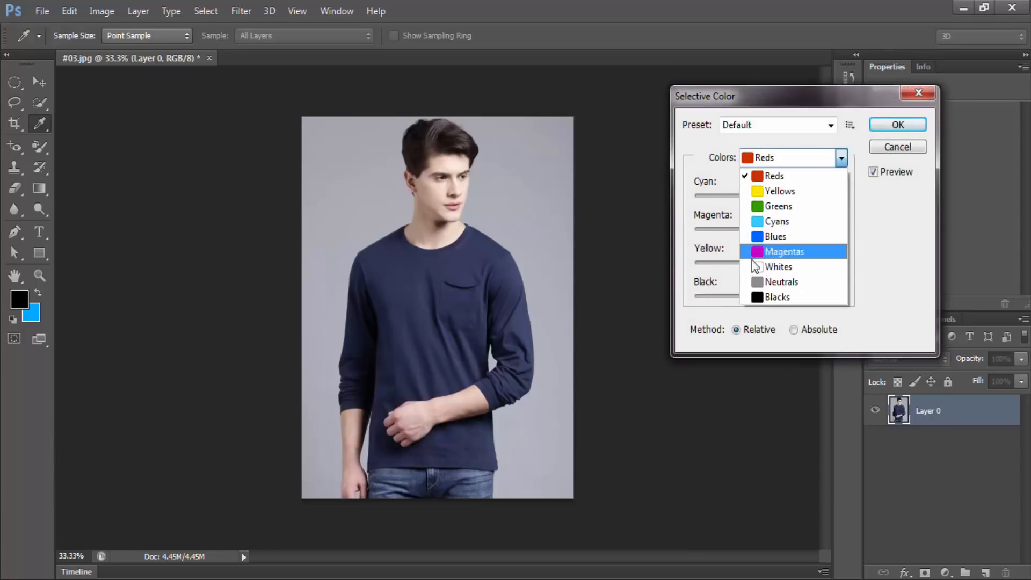
click(778, 237)
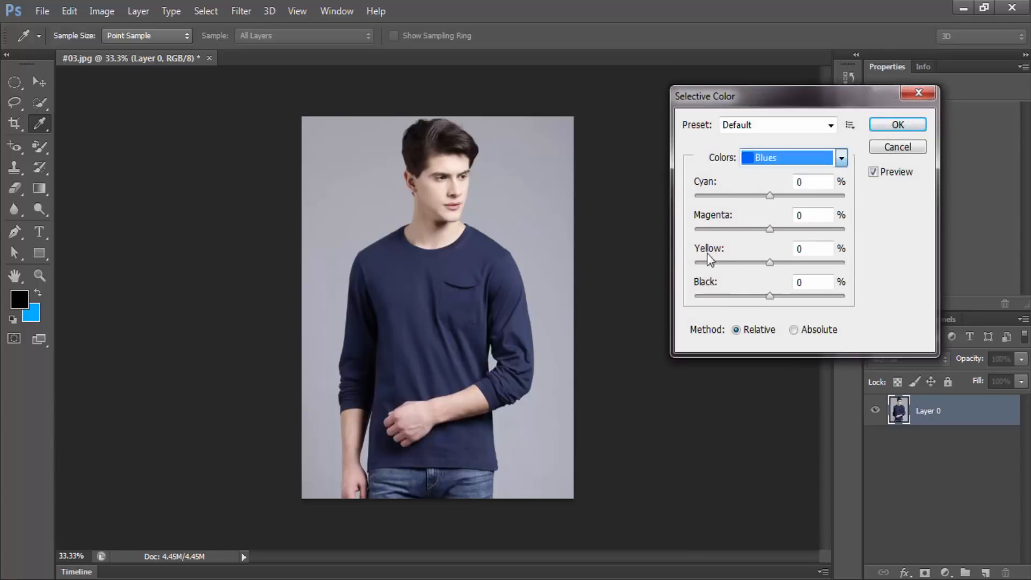
drag(769, 195, 867, 186)
drag(772, 230, 606, 231)
drag(716, 237, 772, 272)
drag(832, 263, 617, 292)
drag(769, 295, 822, 301)
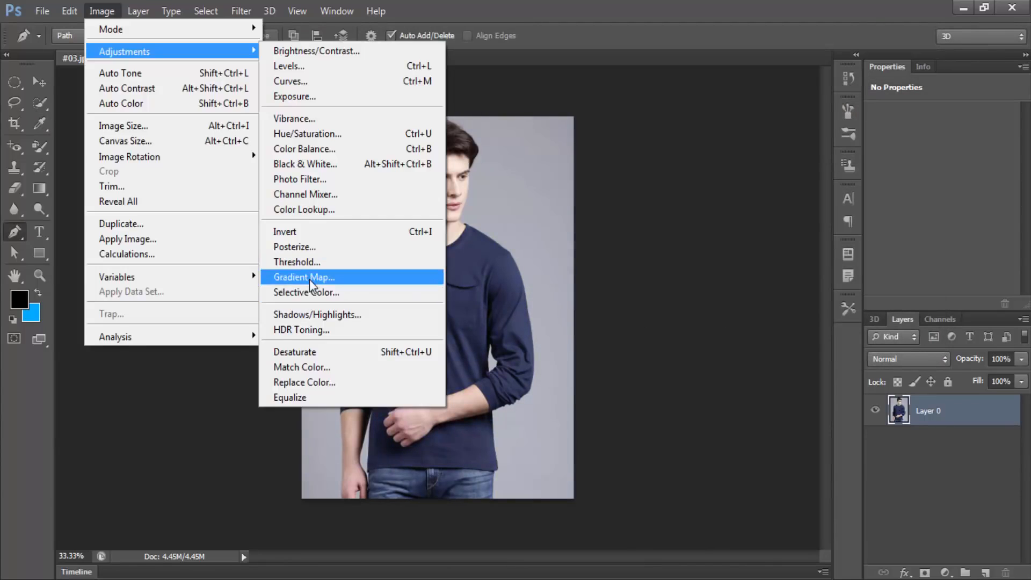
- Reopen Selective Color for Layer 0, try Cyan at +89% and other settings in the Blues, and discard the adjustment
click(333, 292)
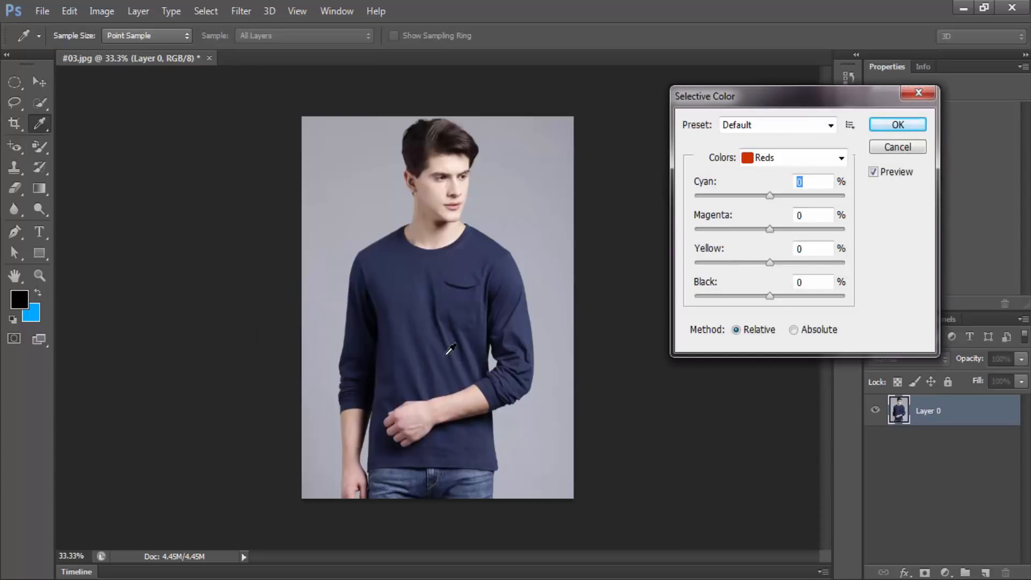
click(820, 156)
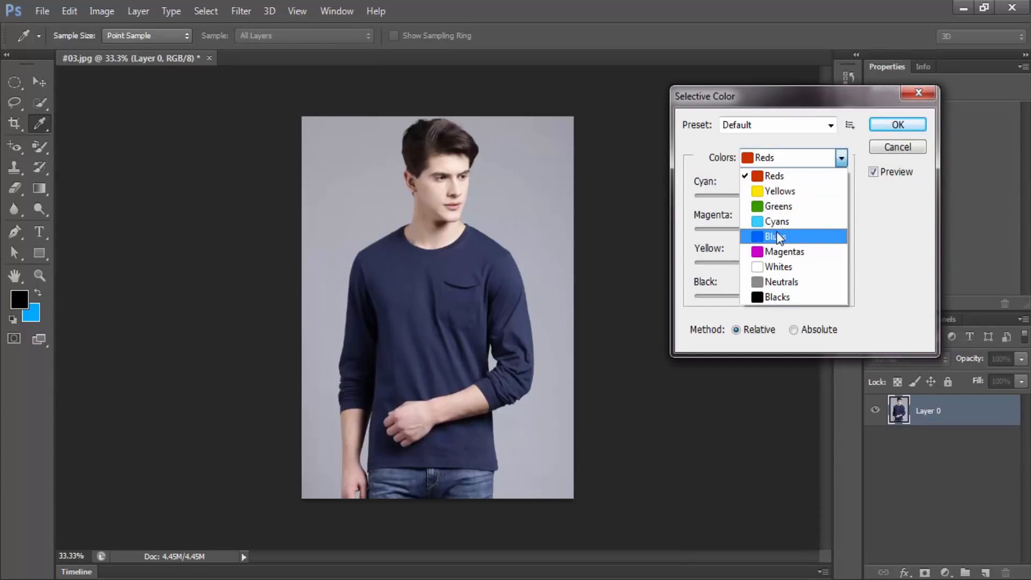
click(776, 231)
drag(769, 196, 835, 194)
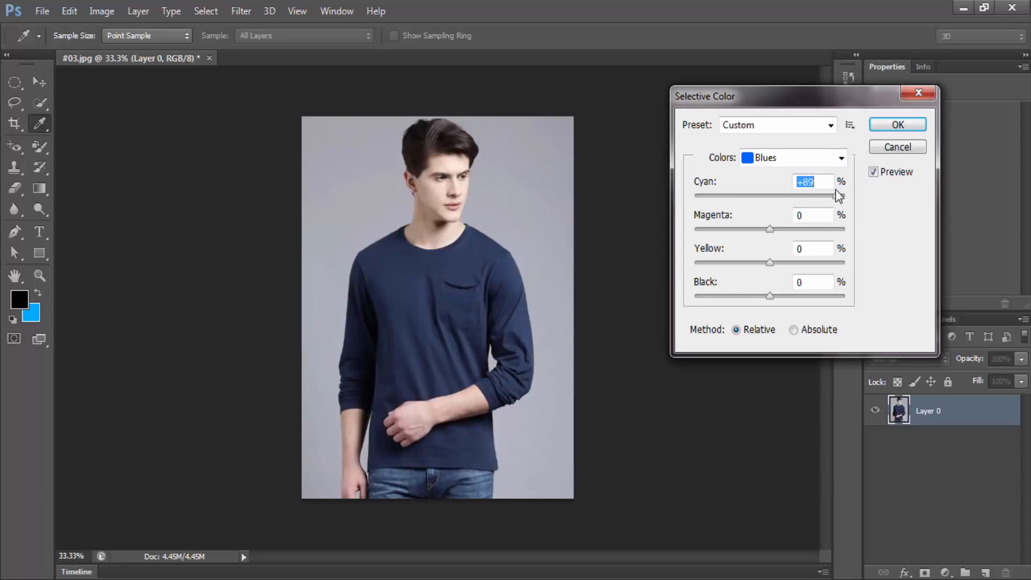
drag(768, 194, 800, 233)
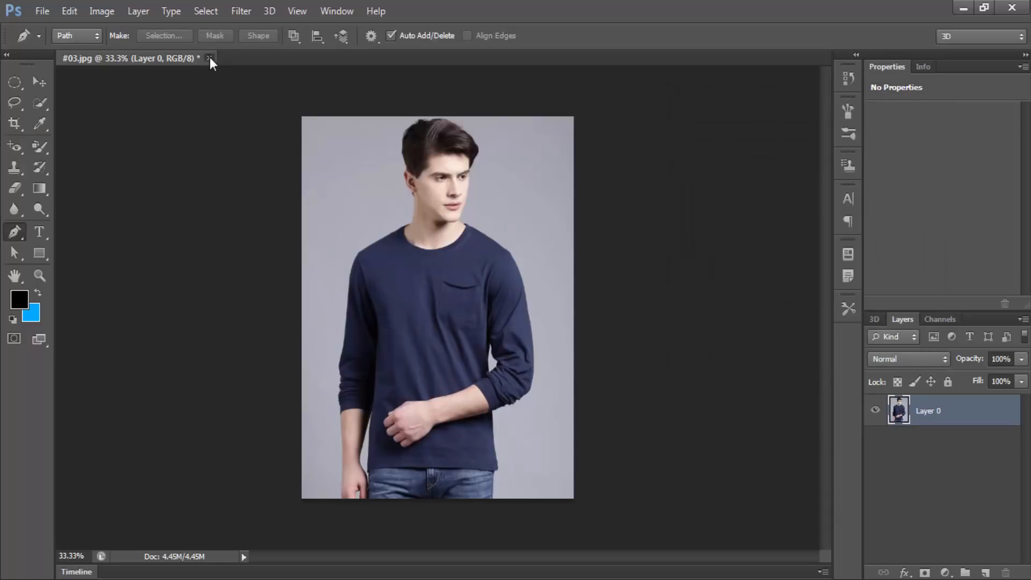
- Close #03.jpg without saving and open the #05 image from the Desktop
click(209, 58)
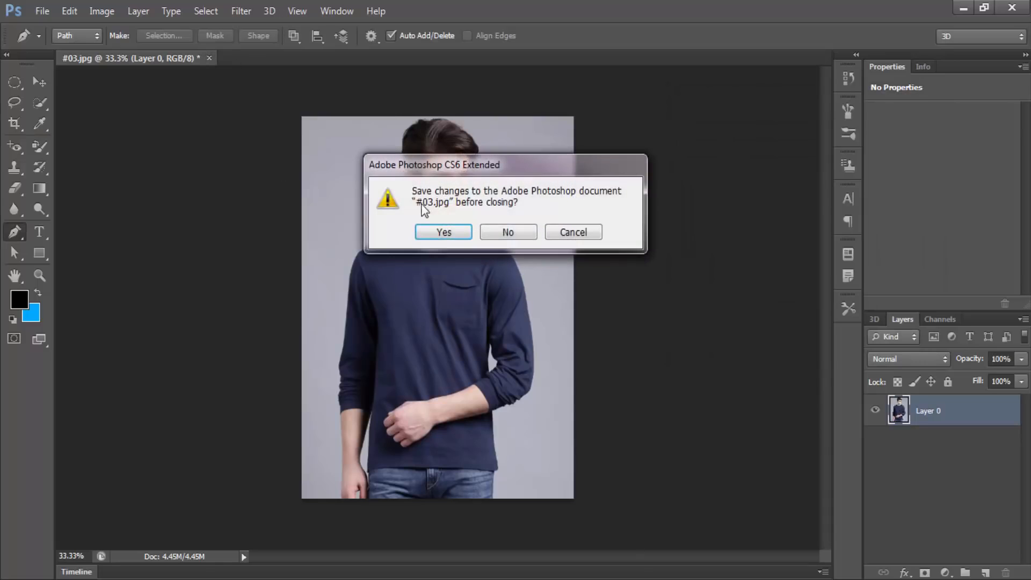
click(506, 232)
key(ctrl+o)
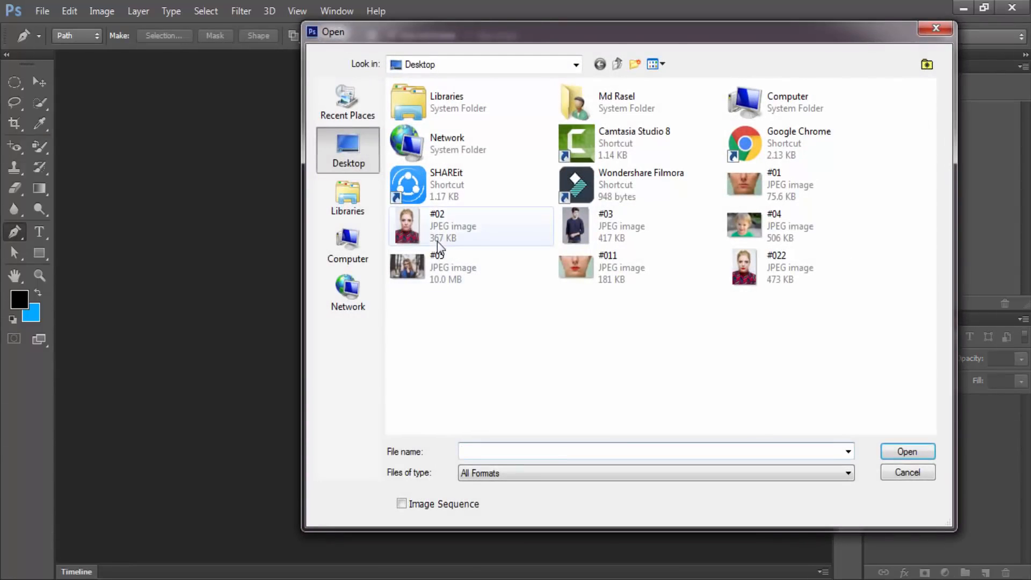
click(802, 230)
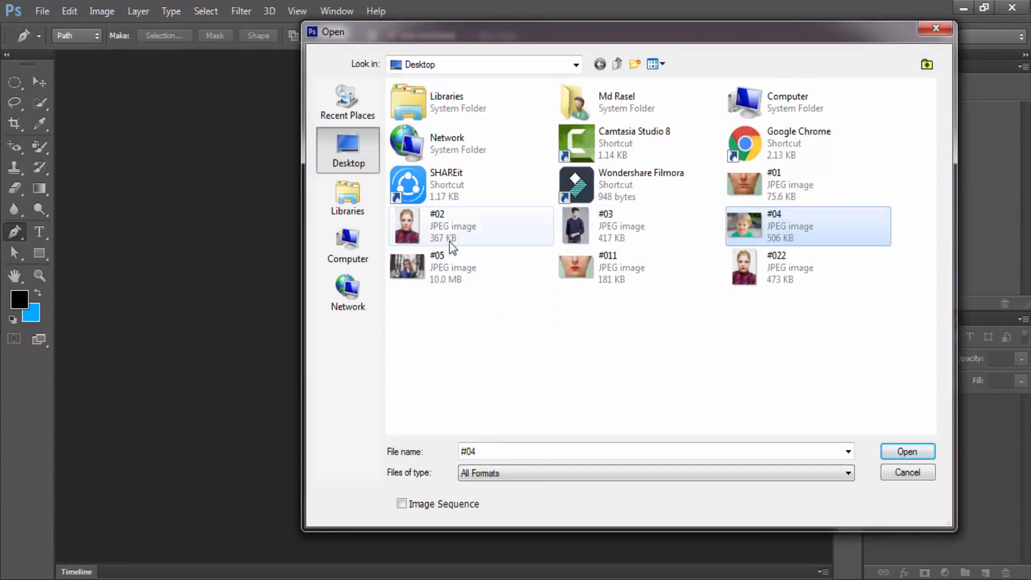
click(447, 261)
double_click(447, 261)
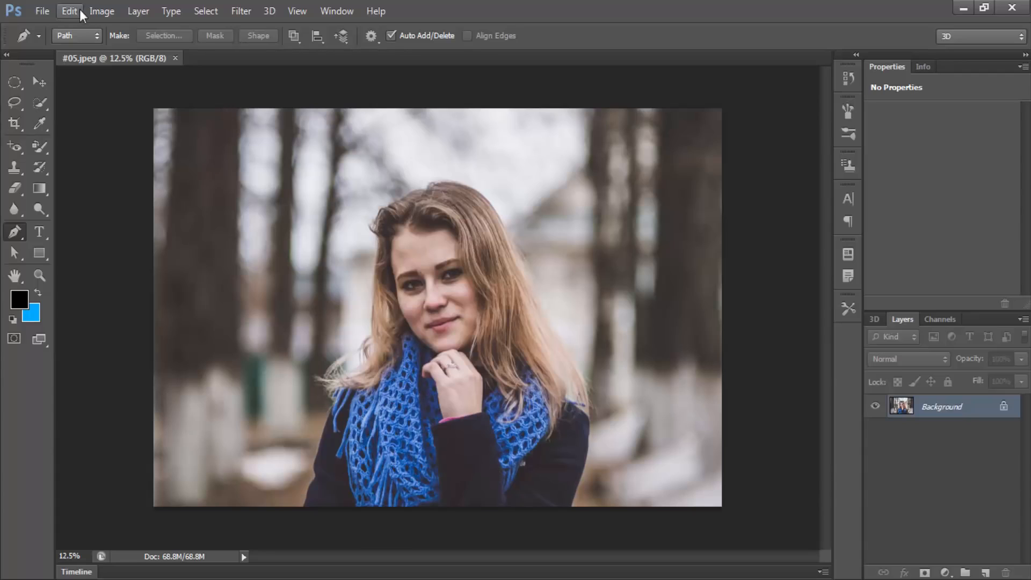
- Adjust the Blues with Selective Color on the scarf photo: Cyan -100%, Magenta +100%, Yellow -100%, Black +100%
click(102, 11)
mouse_move(124, 56)
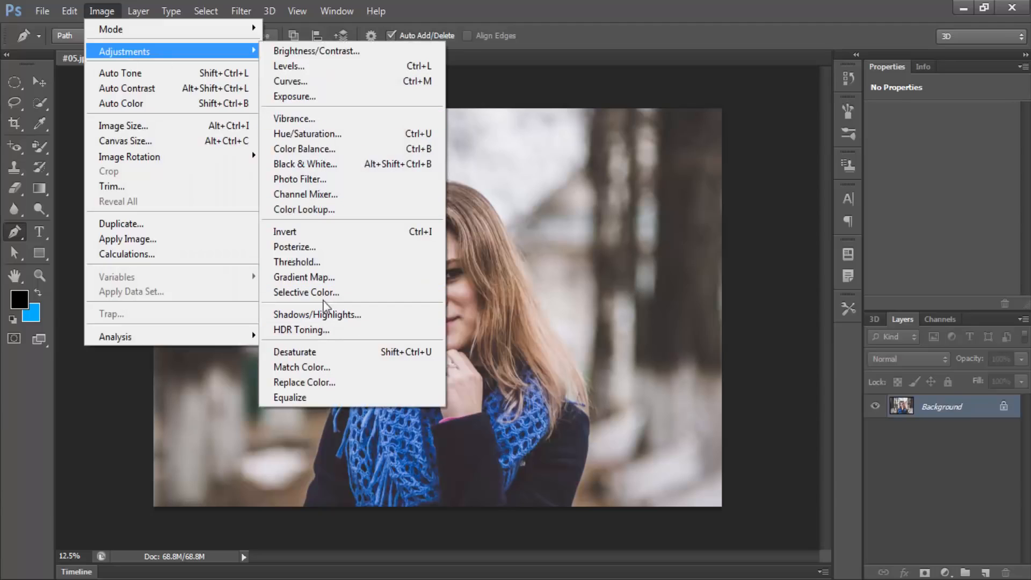
click(315, 292)
click(774, 158)
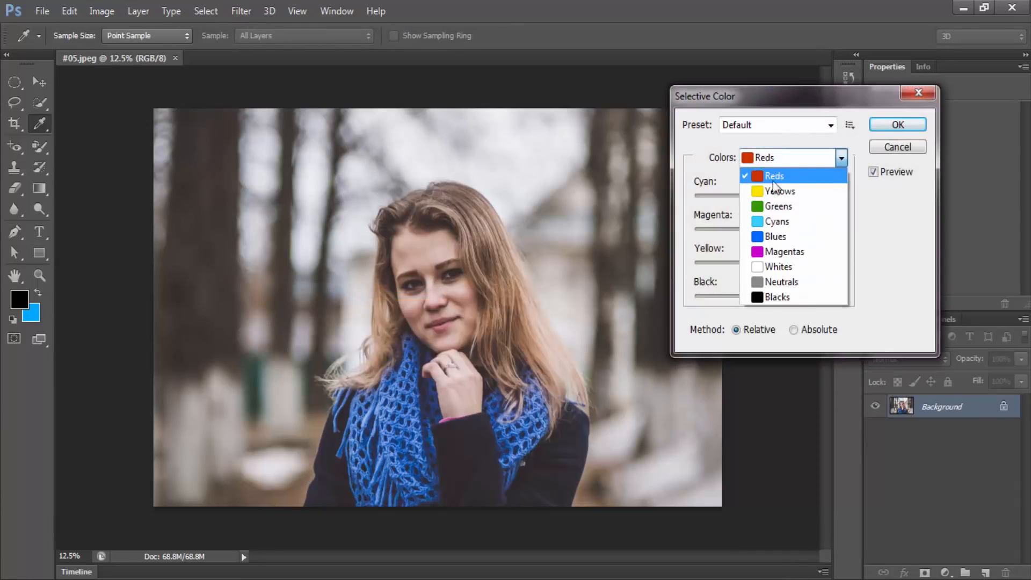
click(771, 237)
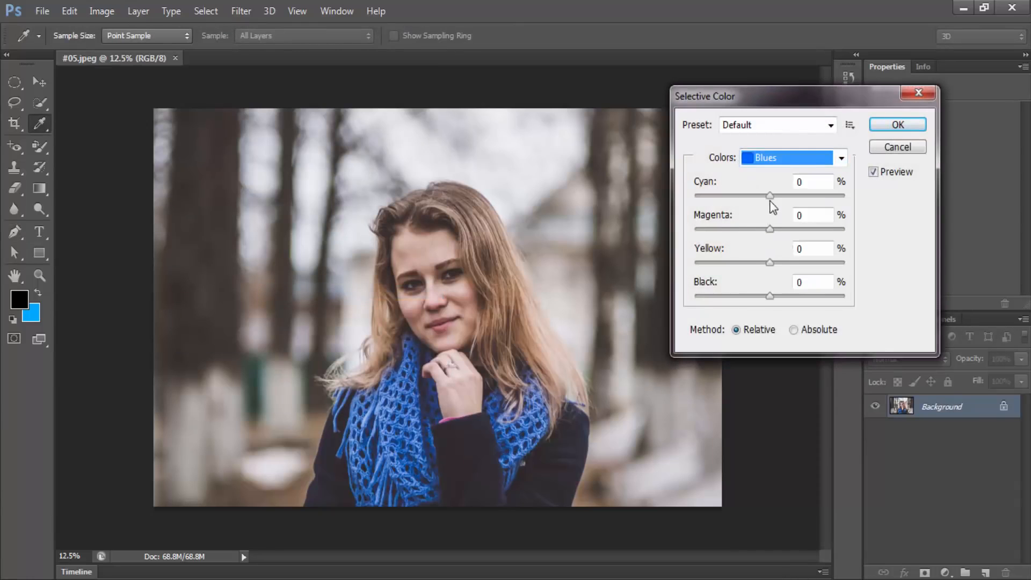
drag(769, 196, 694, 196)
drag(777, 228, 884, 273)
drag(769, 262, 667, 313)
drag(772, 296, 896, 304)
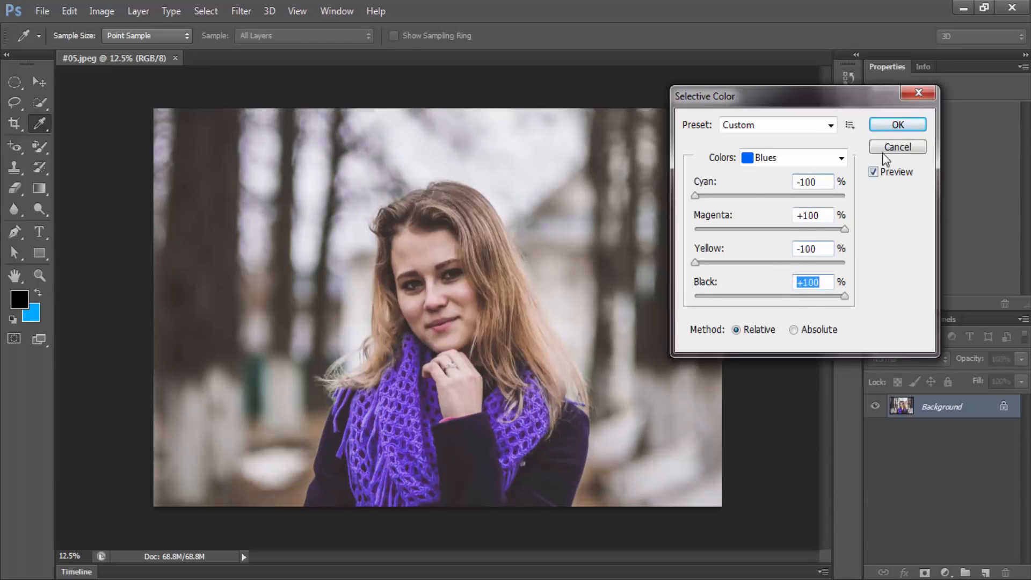
- Apply the Selective Color adjustment and compare the original #05.jpeg snapshot with the adjusted state in the document history
click(897, 127)
key(p)
click(846, 80)
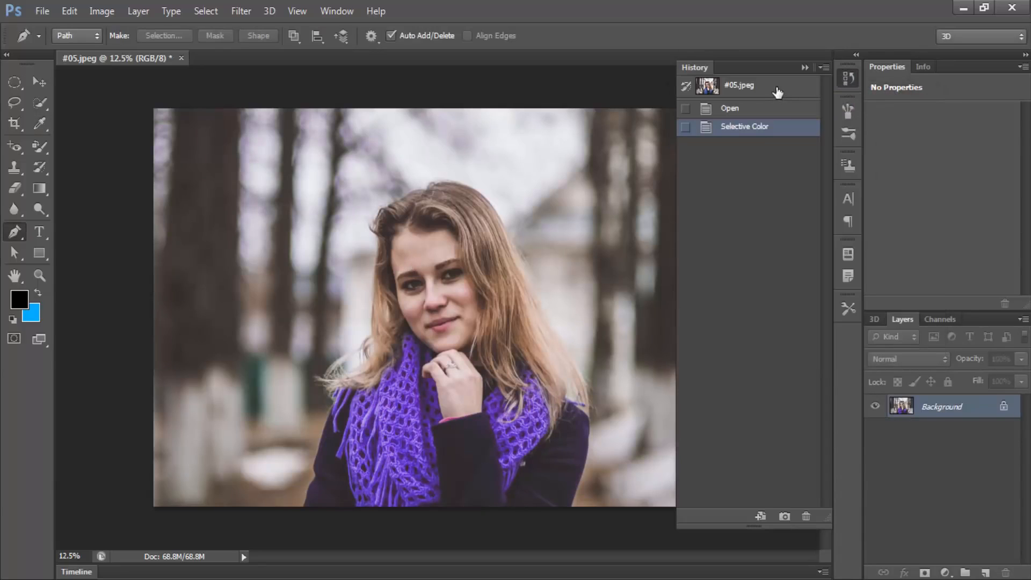
click(778, 92)
click(757, 128)
click(844, 77)
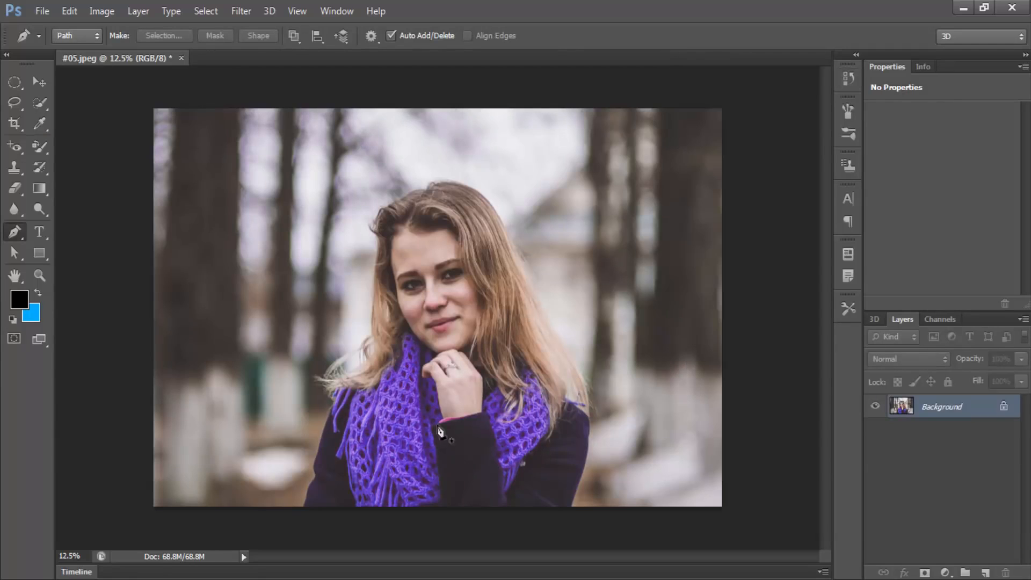
- Close #05.jpeg without saving and open the #04 image from the Desktop
click(181, 58)
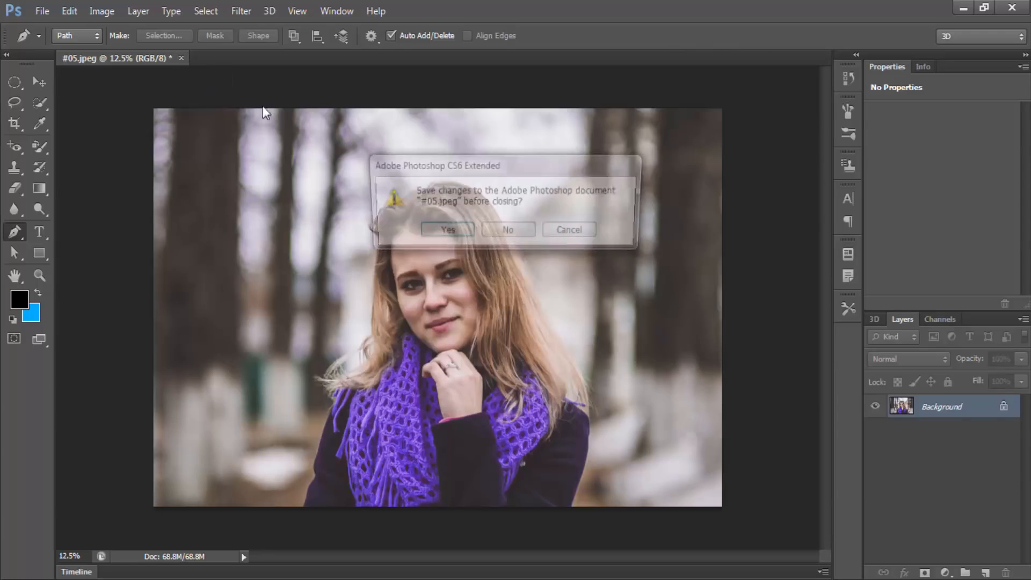
click(512, 232)
double_click(429, 211)
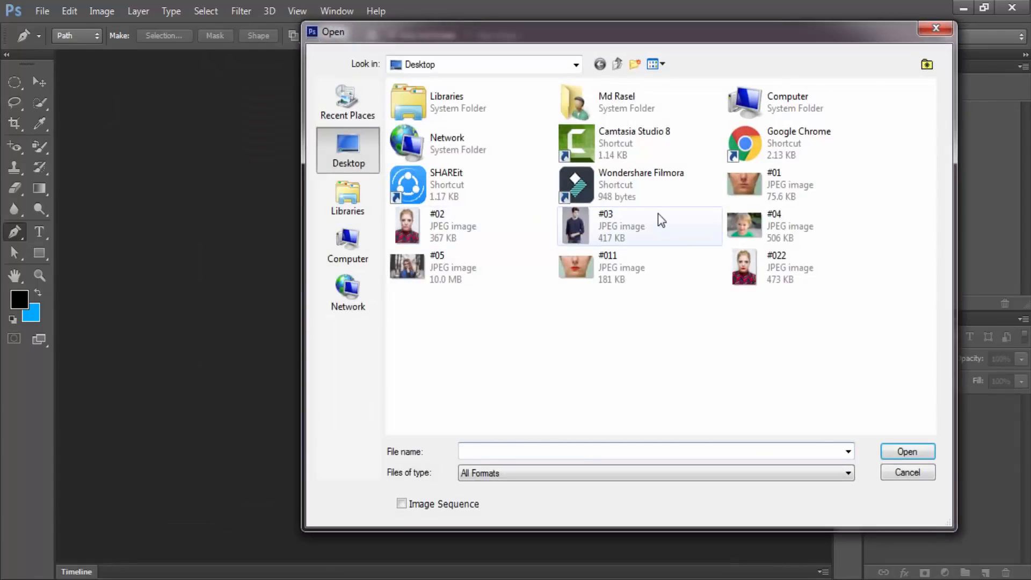
double_click(806, 216)
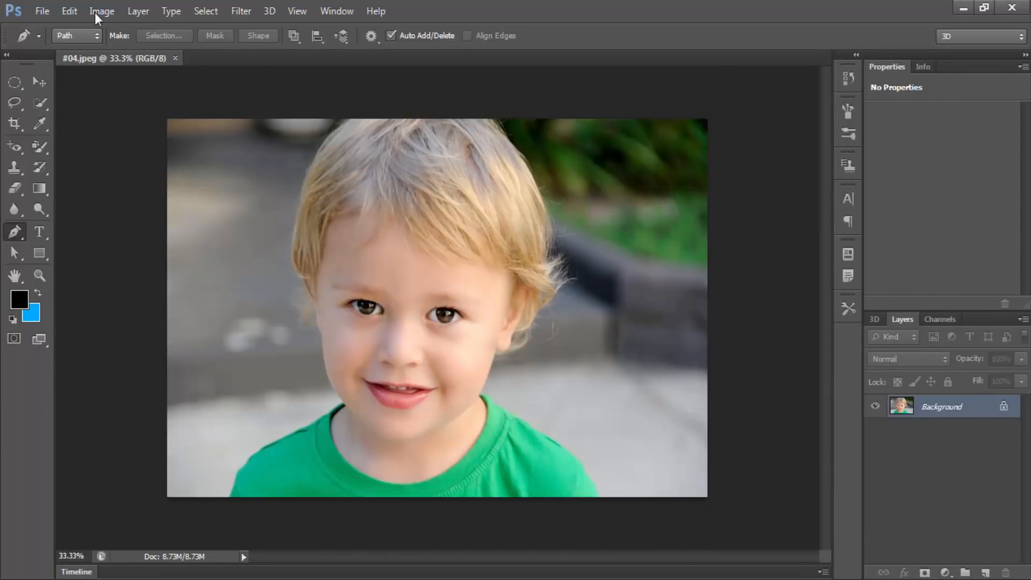
- Try Selective Color on the Greens of the boy's photo with Cyan +100%, Magenta -100%, Yellow +100% and Black +100%
click(94, 12)
mouse_move(107, 51)
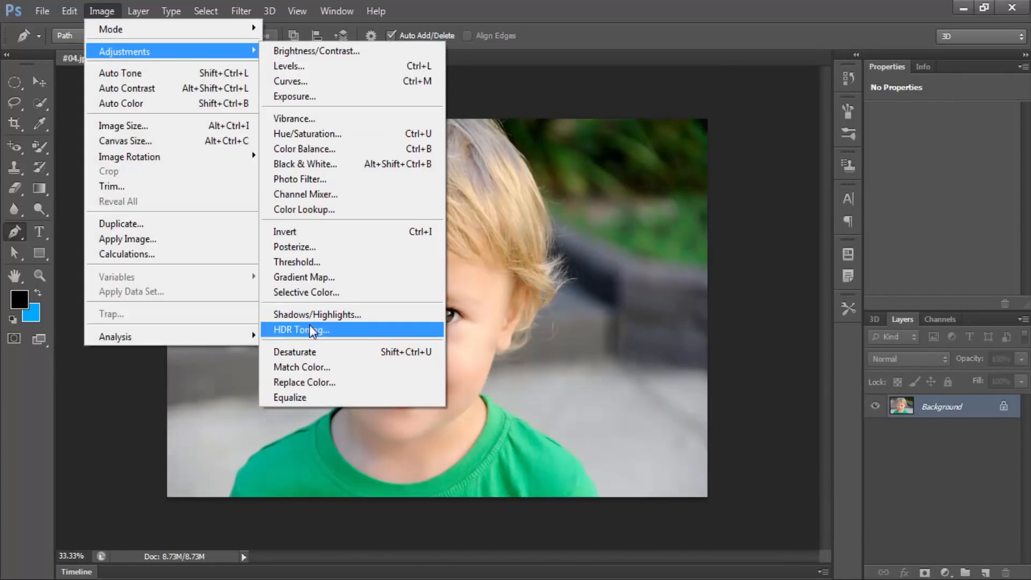
click(306, 292)
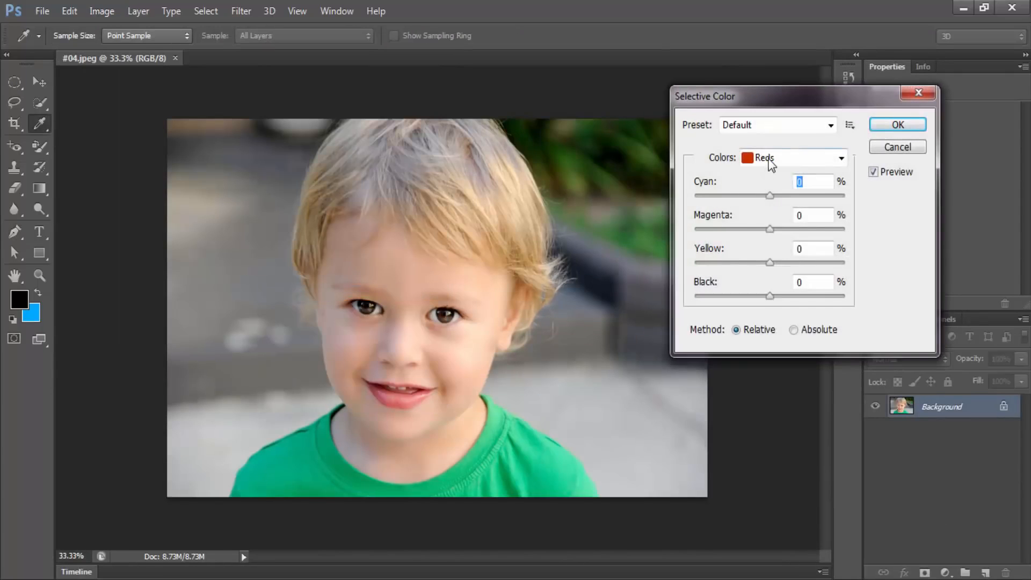
click(772, 162)
click(773, 203)
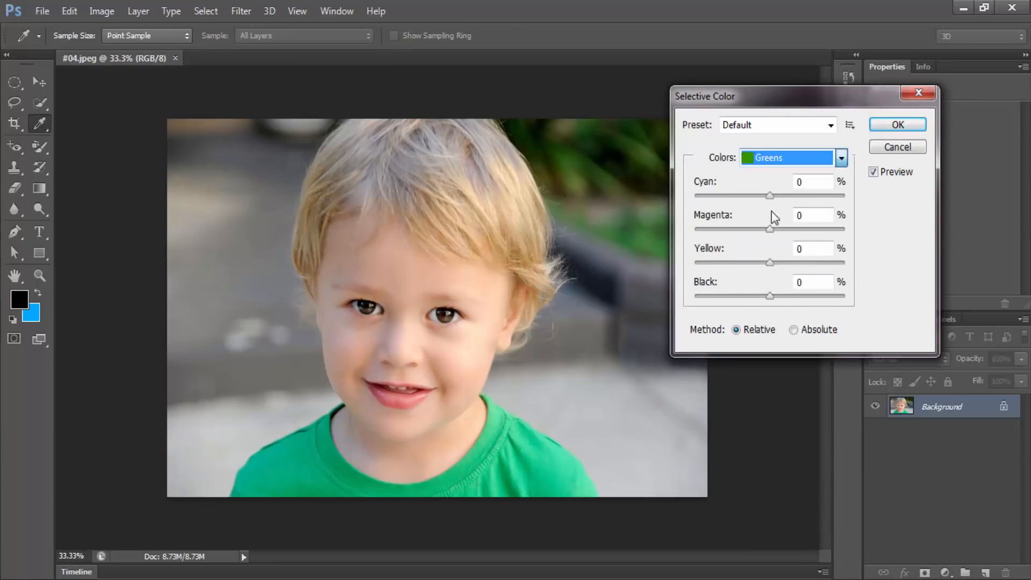
drag(770, 197, 752, 187)
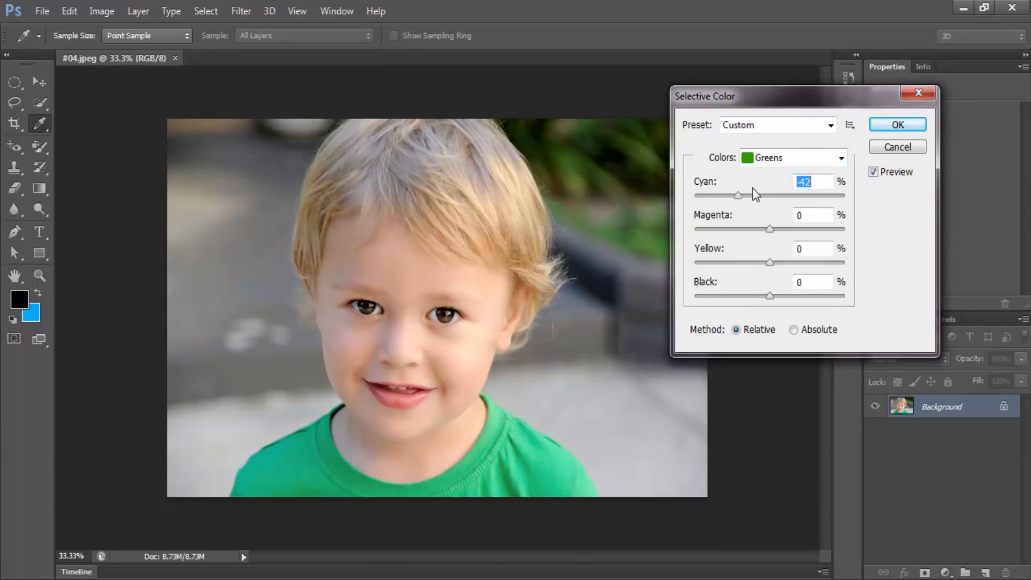
click(844, 197)
click(695, 230)
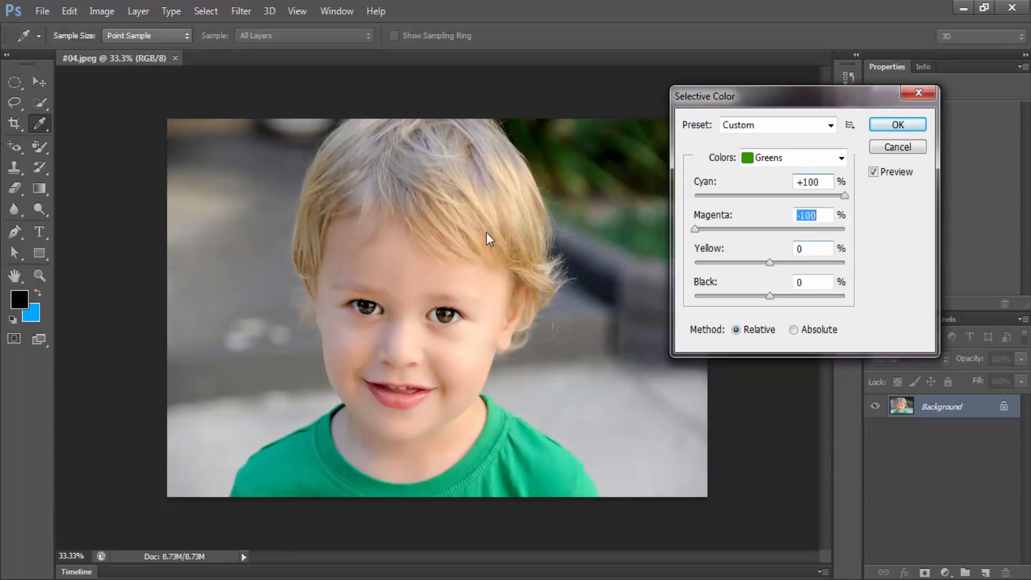
click(844, 263)
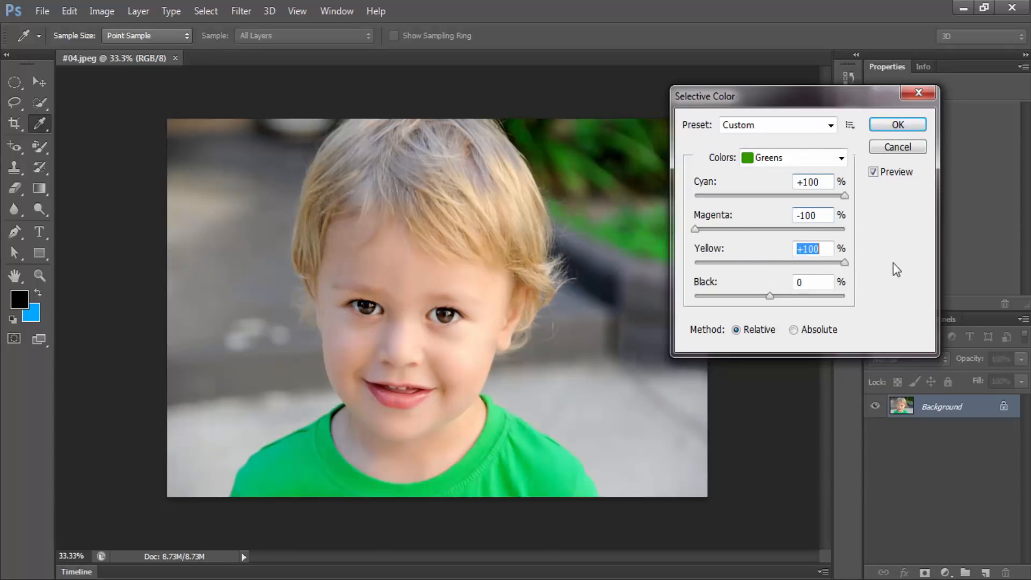
click(844, 296)
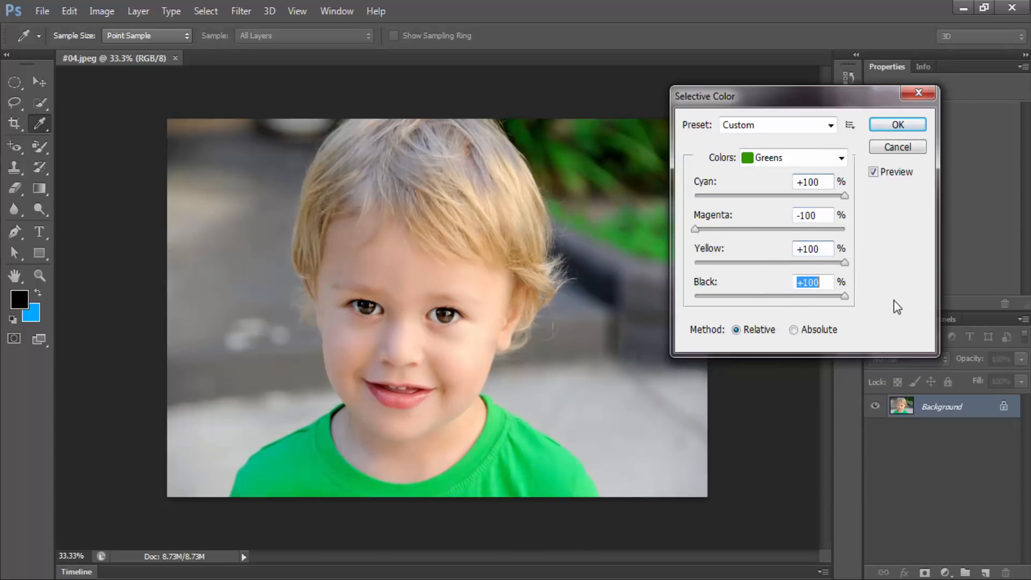
- Preview the Greens' Black amount across its full range, then discard the Selective Color adjustment
drag(844, 296, 607, 285)
drag(694, 295, 894, 295)
click(800, 215)
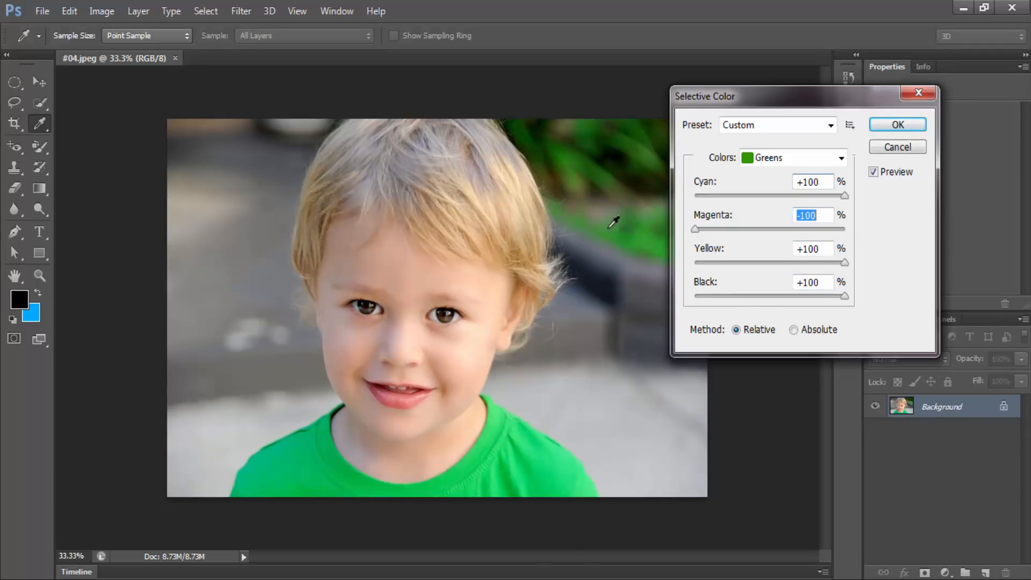
click(887, 148)
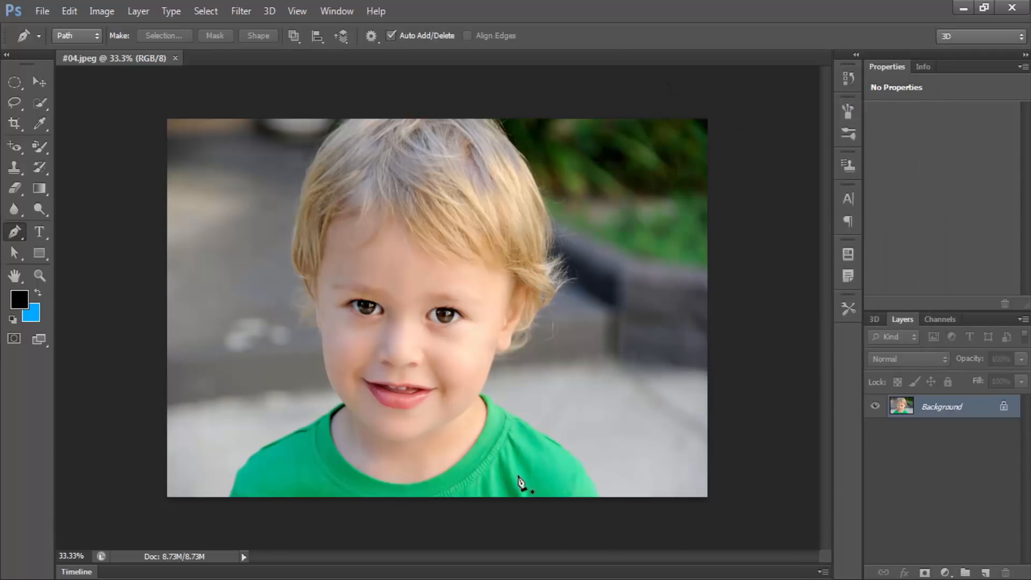
- Select the boy's green shirt with the Quick Selection tool and copy it to a new layer
drag(40, 106, 114, 102)
click(114, 102)
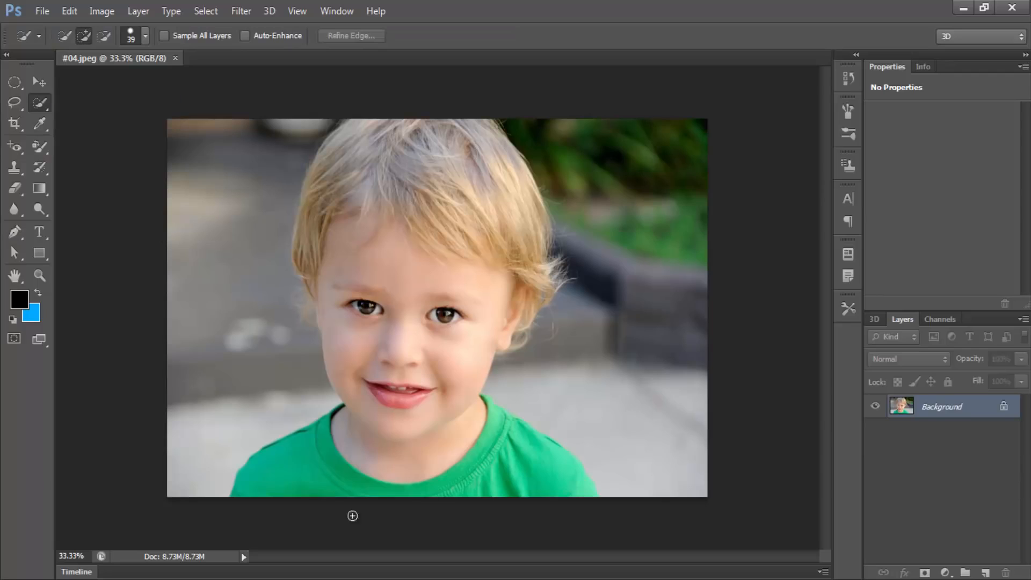
mouse_move(314, 480)
mouse_down()
mouse_move(253, 486)
mouse_move(308, 461)
mouse_move(323, 483)
mouse_up()
mouse_move(508, 471)
mouse_down()
mouse_move(530, 520)
mouse_move(523, 468)
mouse_move(559, 461)
mouse_move(562, 488)
mouse_up()
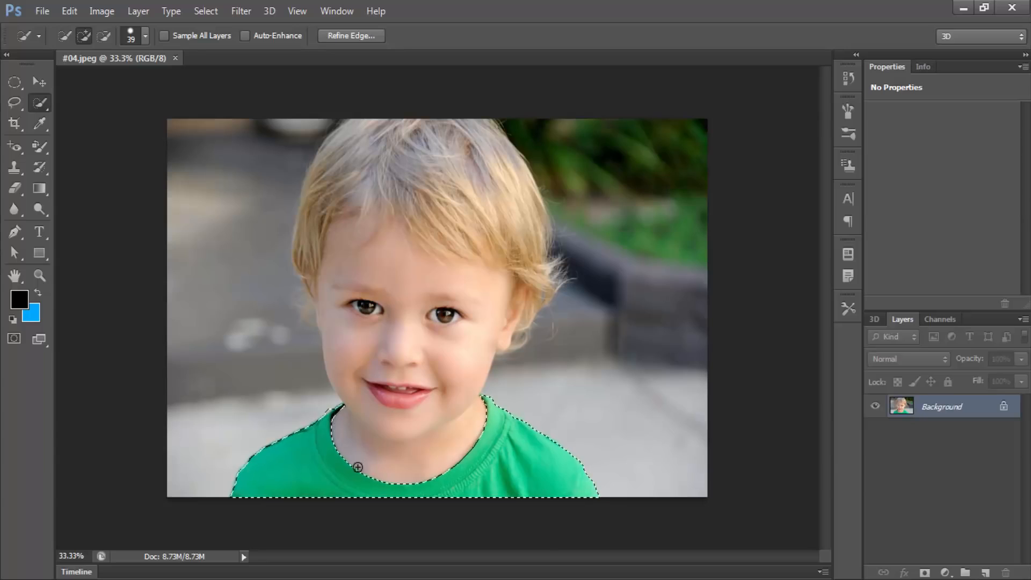
key(ctrl+j)
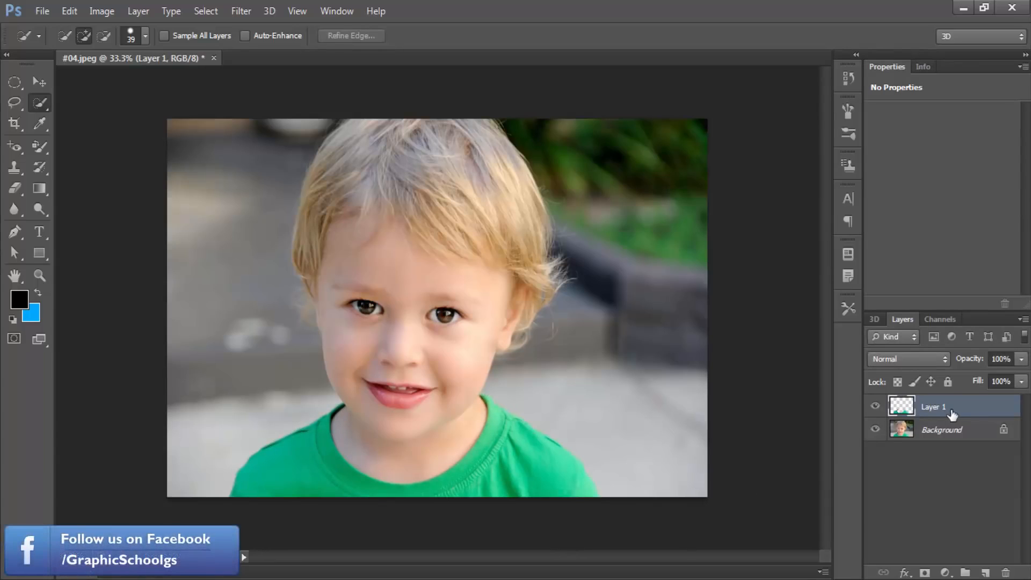
- Load the shirt outline of Layer 1 as a selection, fill it with the blue background color and deselect
ctrl+click(903, 408)
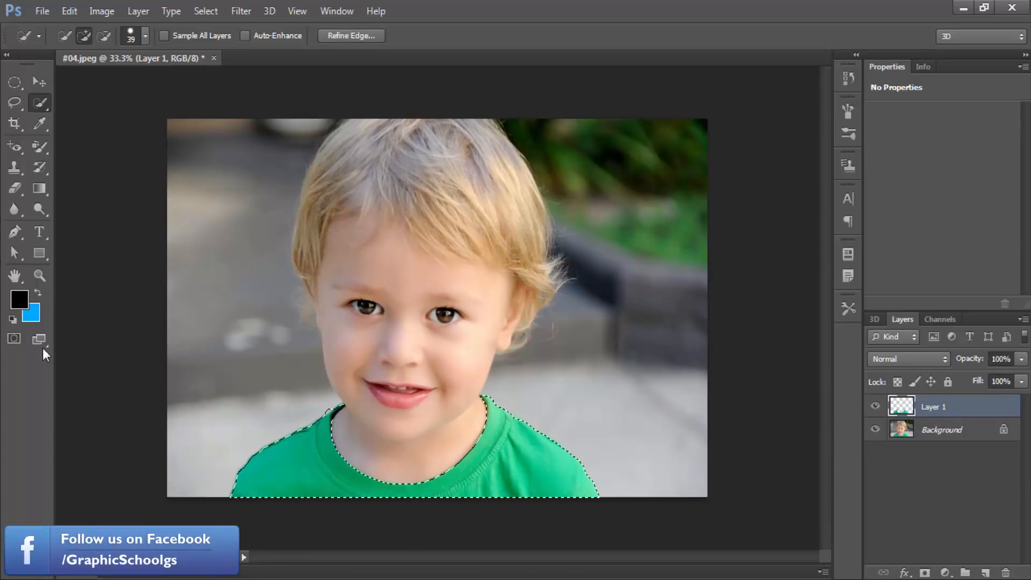
key(ctrl+BackSpace)
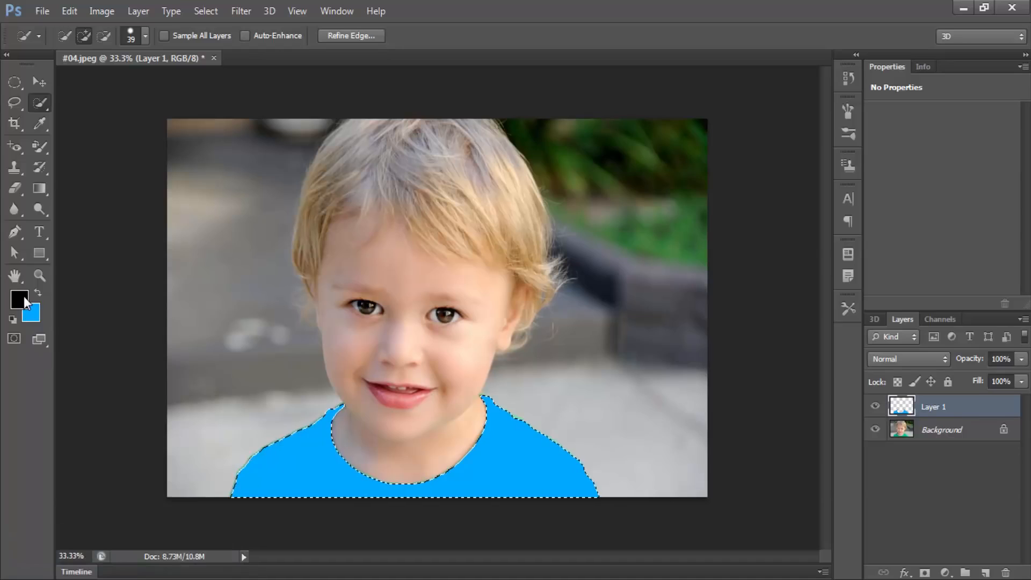
key(ctrl+d)
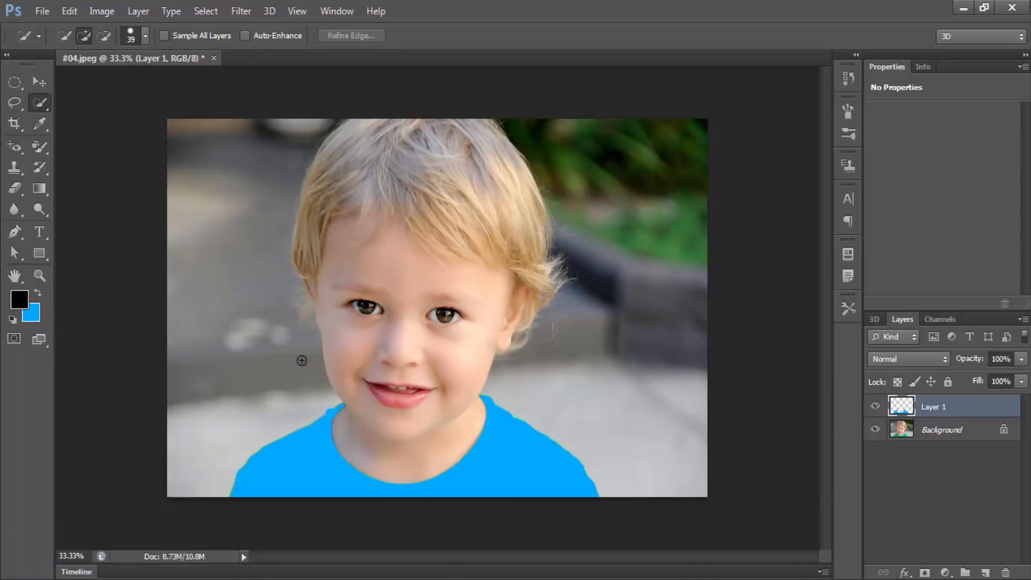
- Try several blending modes on the blue shirt layer and settle on Linear Burn at 100% opacity
click(900, 358)
click(892, 60)
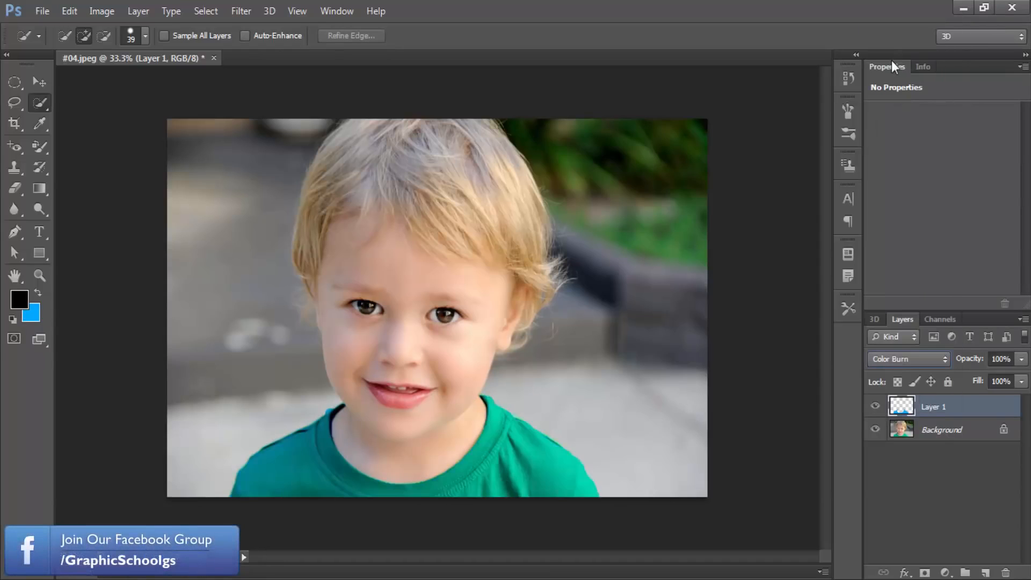
key(Down)
key(Down)
key(Up)
key(Up)
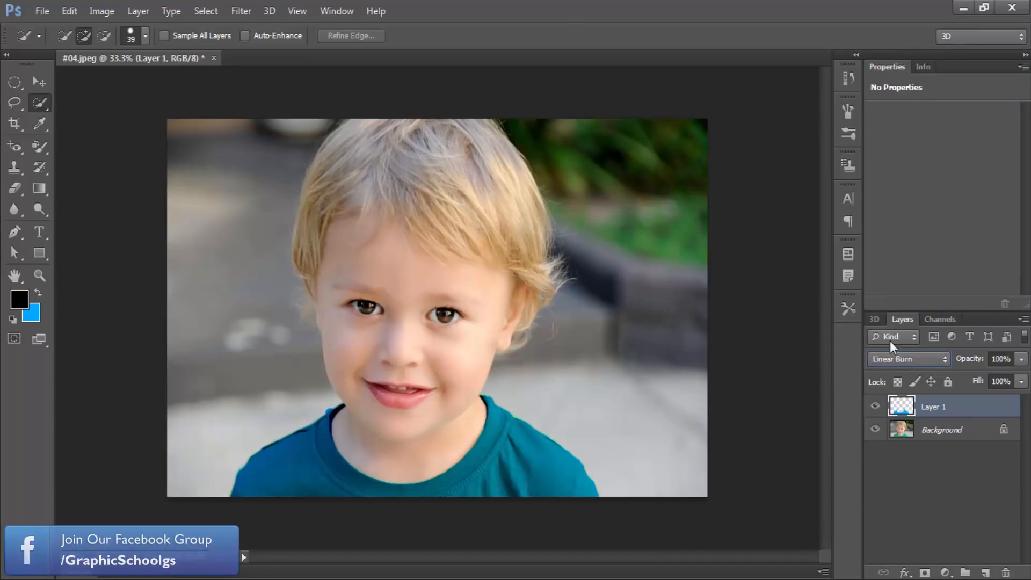
click(1002, 358)
drag(1006, 352, 1008, 352)
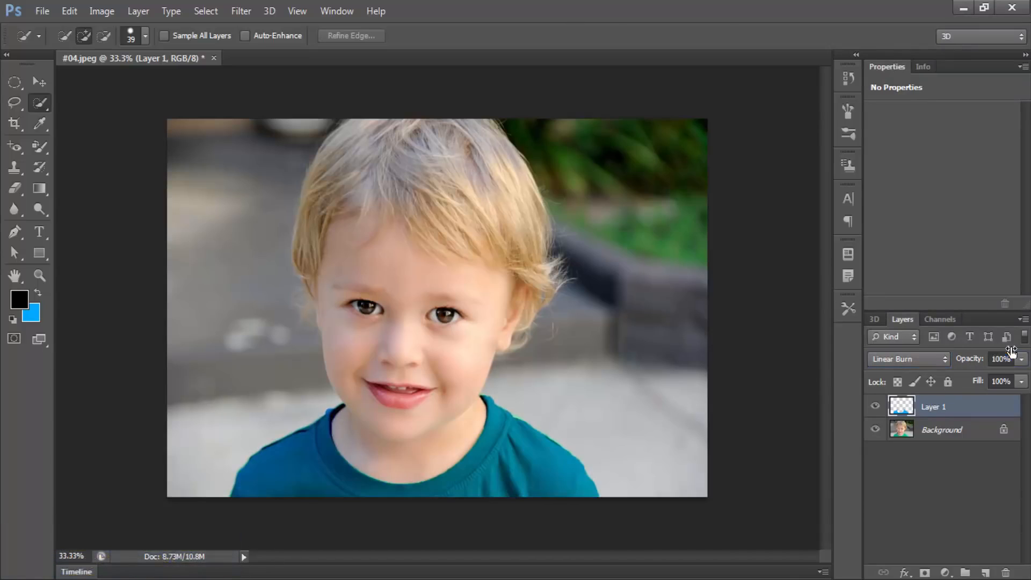
- Close #04.jpeg without saving and open the #05 image from the Desktop
key(ctrl+w)
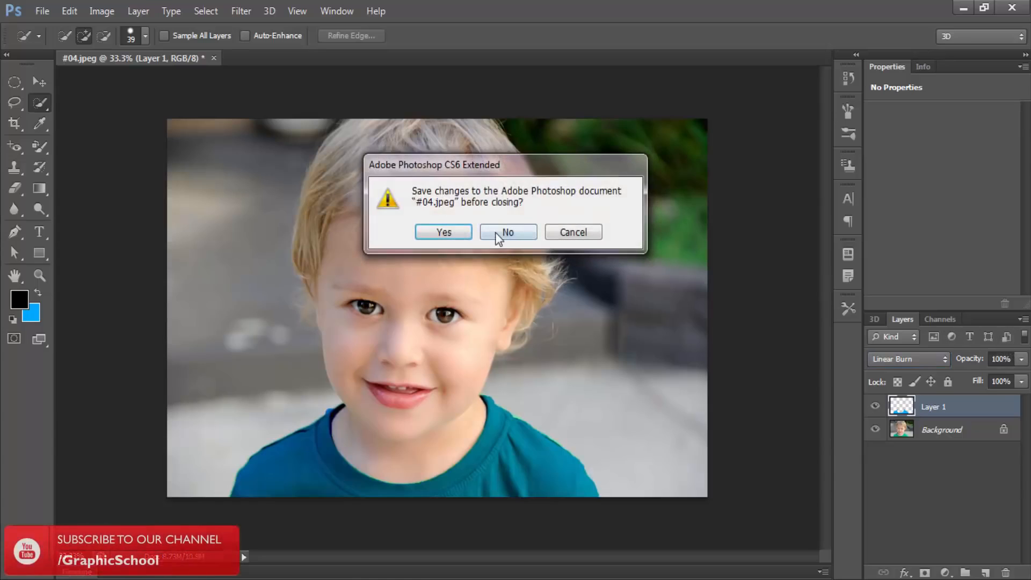
click(505, 230)
key(ctrl+o)
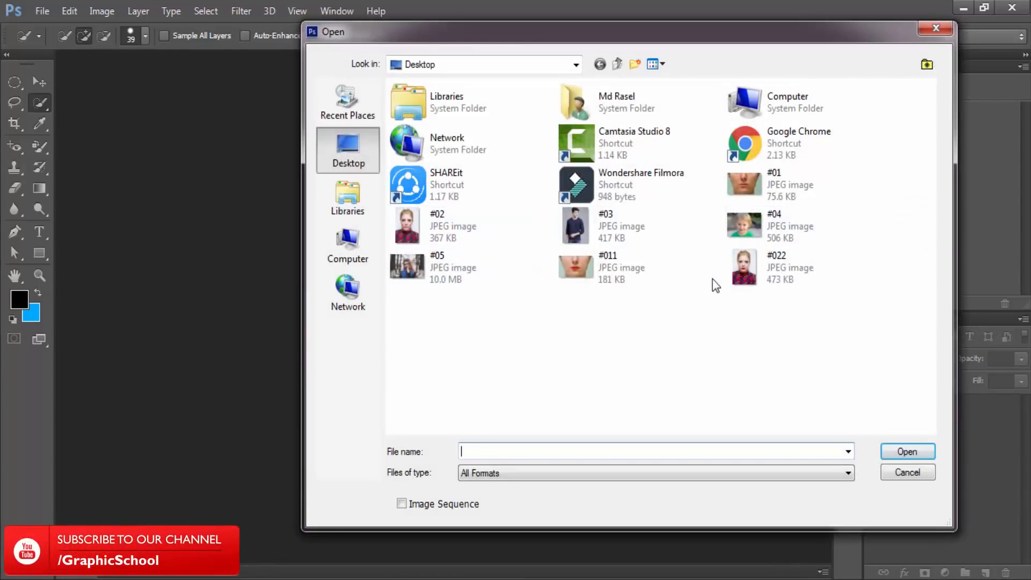
click(735, 277)
click(443, 264)
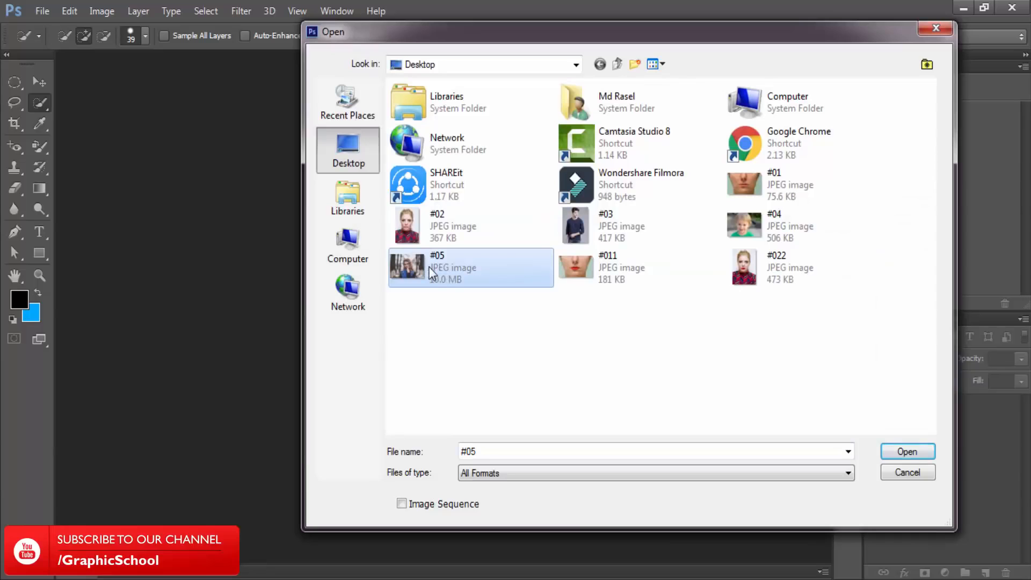
double_click(448, 263)
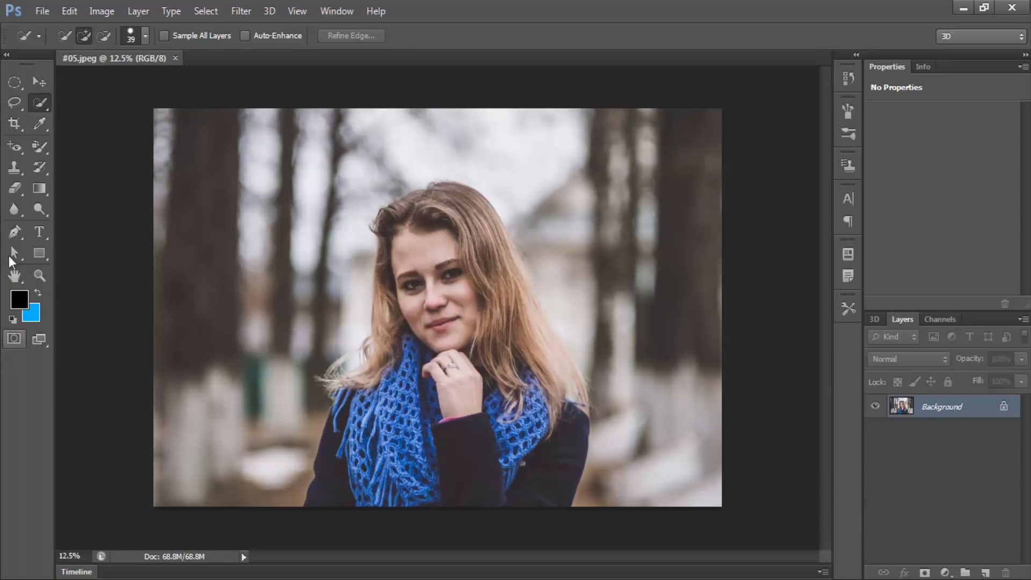
- Choose the Blur tool and set its brush size to 288 px
click(14, 209)
click(64, 202)
right_click(236, 152)
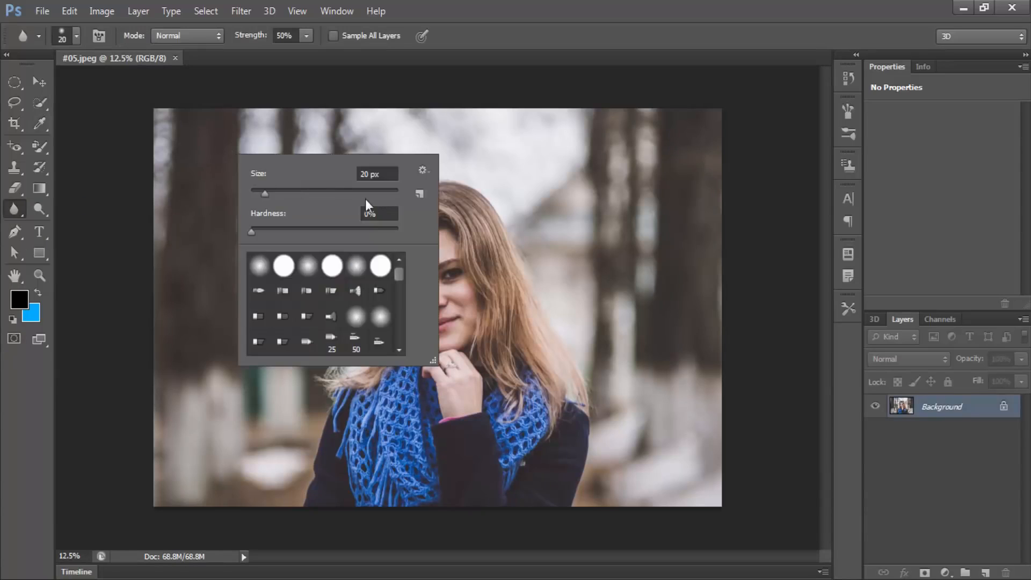
click(368, 195)
key(Return)
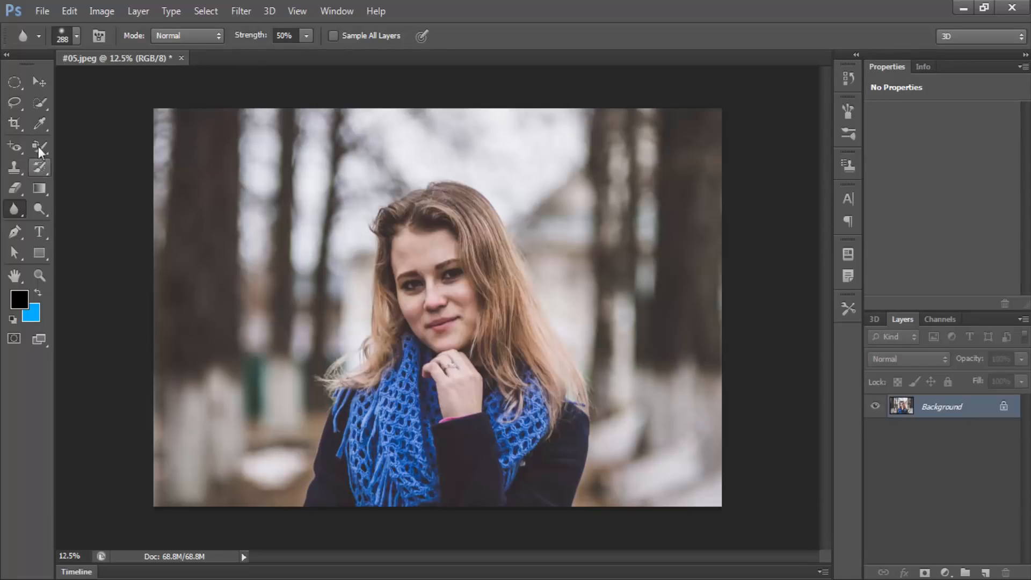
- Start a Pen path at the lower edge of the woman's coat sleeve and undo the misplaced anchor points
click(14, 231)
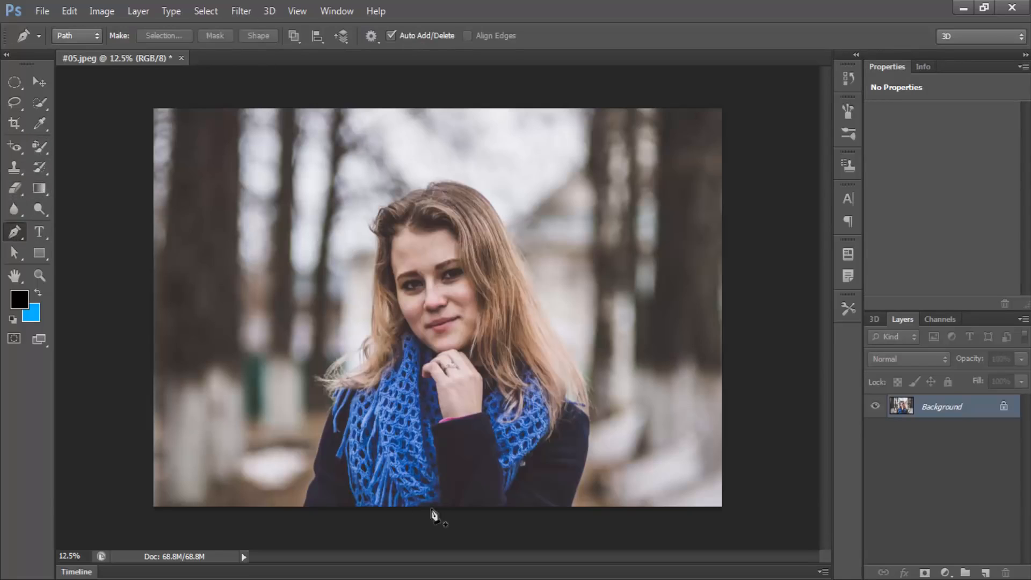
click(305, 501)
click(308, 491)
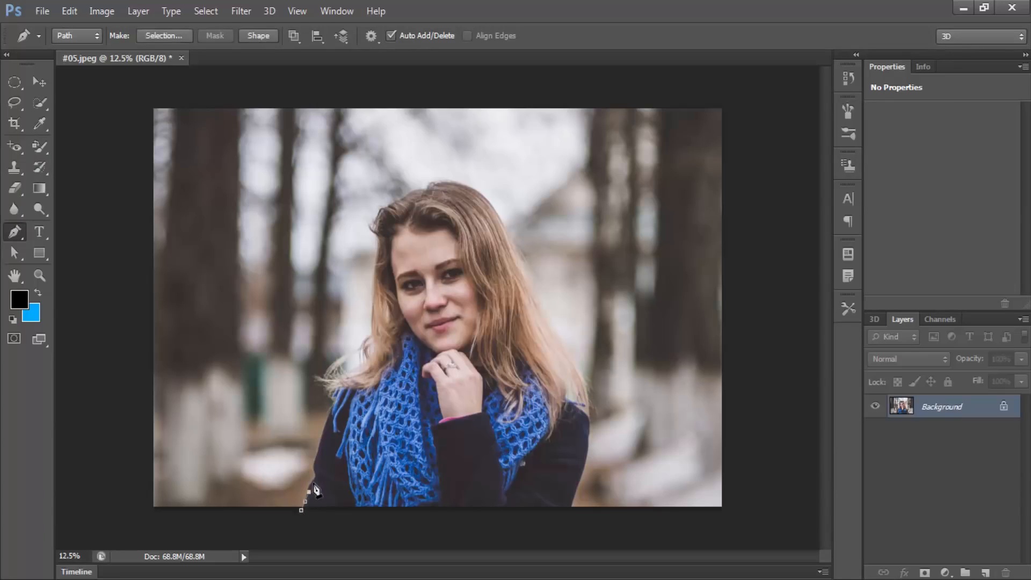
click(313, 483)
click(314, 478)
key(ctrl+alt+z)
key(ctrl+alt+z)
key(ctrl+alt+z)
- Trace the Pen path up the coat's left sleeve and shoulder and around the loose hair beside the scarf
click(314, 477)
click(315, 470)
click(315, 457)
click(321, 441)
click(323, 428)
click(330, 412)
click(330, 402)
click(325, 396)
click(320, 390)
click(314, 384)
click(313, 374)
click(321, 372)
click(367, 337)
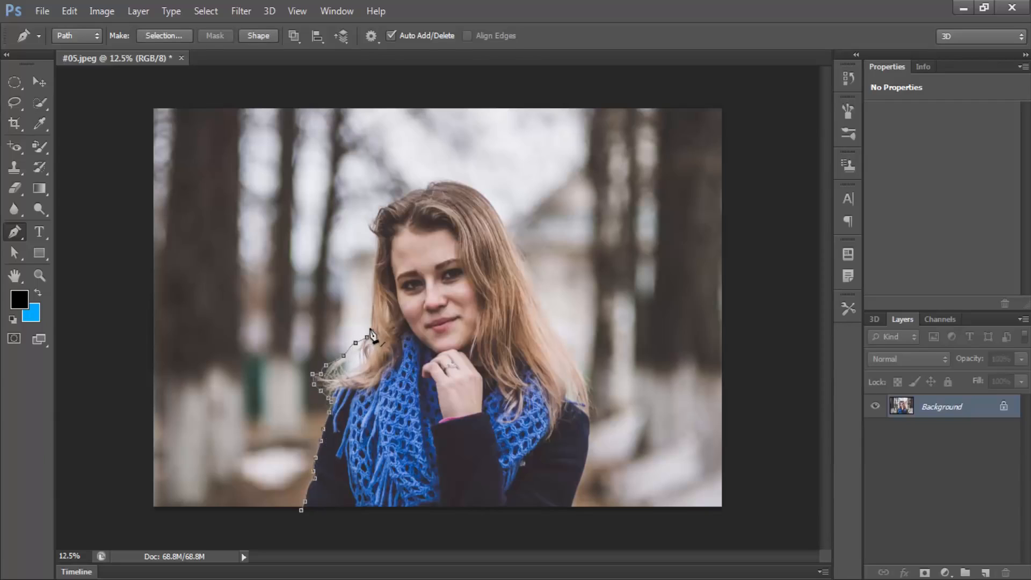
click(372, 331)
- Curve the Pen path over the top of the woman's head, redoing the misplaced curves and removing the last anchor's outgoing handle
drag(431, 179, 438, 178)
drag(445, 177, 452, 177)
drag(465, 178, 515, 263)
key(ctrl+z)
key(ctrl+alt+z)
key(ctrl+alt+z)
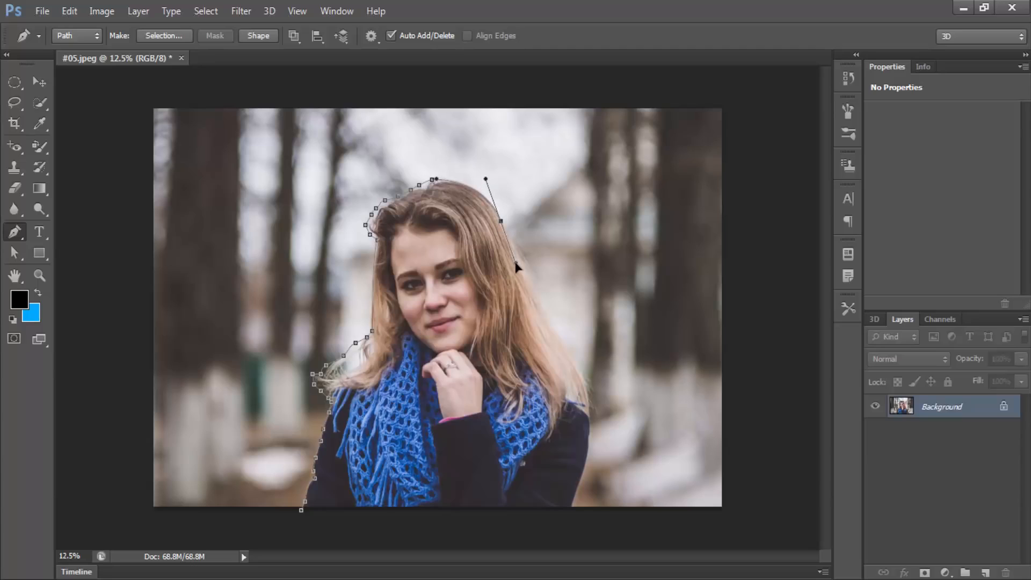
alt+click(500, 222)
- Continue the Pen path down the right side of the hair and coat to the photo's bottom edge, redoing the last curve
click(550, 313)
drag(589, 379, 591, 442)
drag(543, 529, 491, 536)
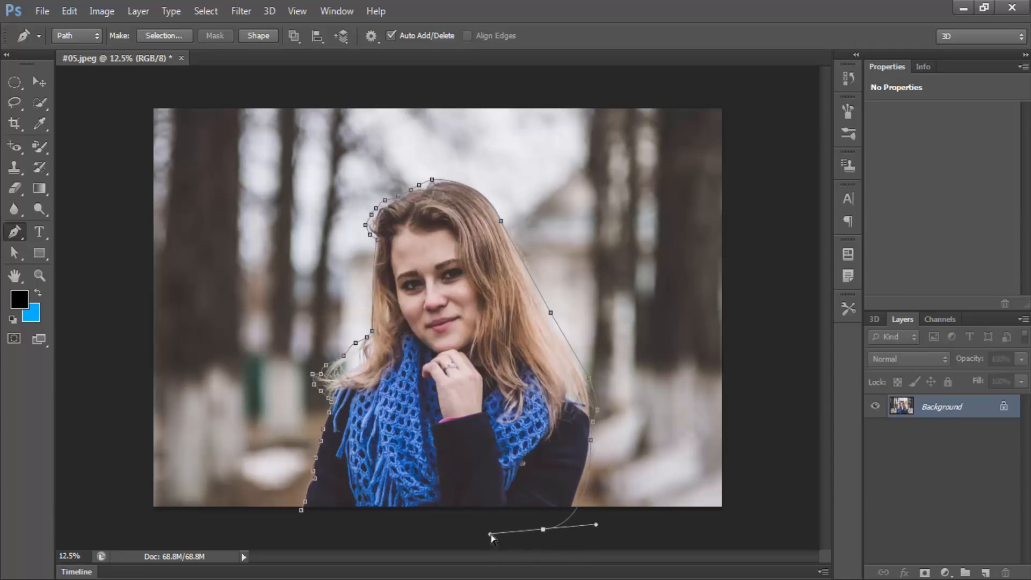
key(ctrl+z)
drag(568, 509, 554, 514)
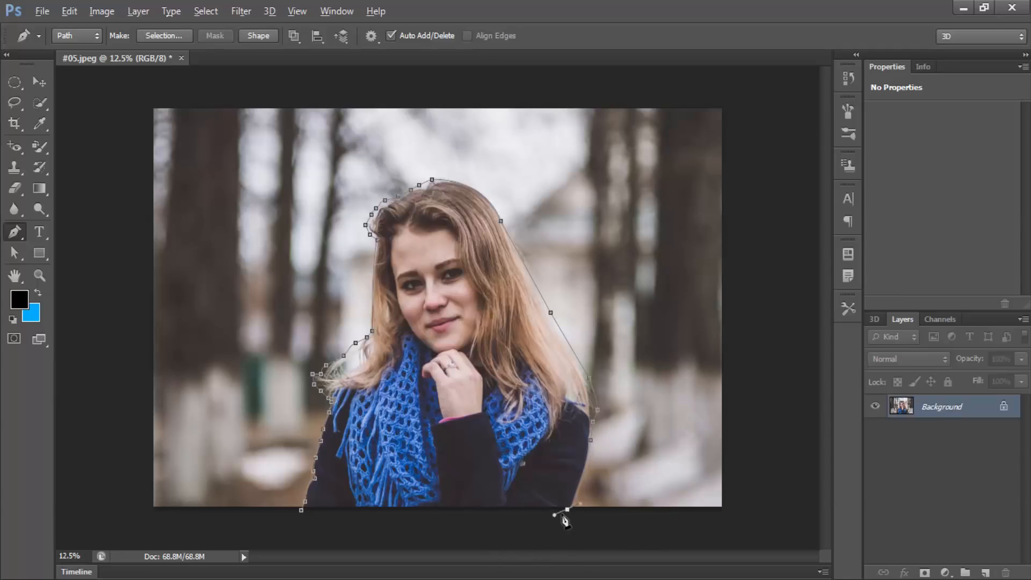
- Close the Pen path around the outside of the photo and convert it to a selection of the background
click(575, 530)
click(734, 518)
click(781, 419)
click(788, 117)
click(751, 71)
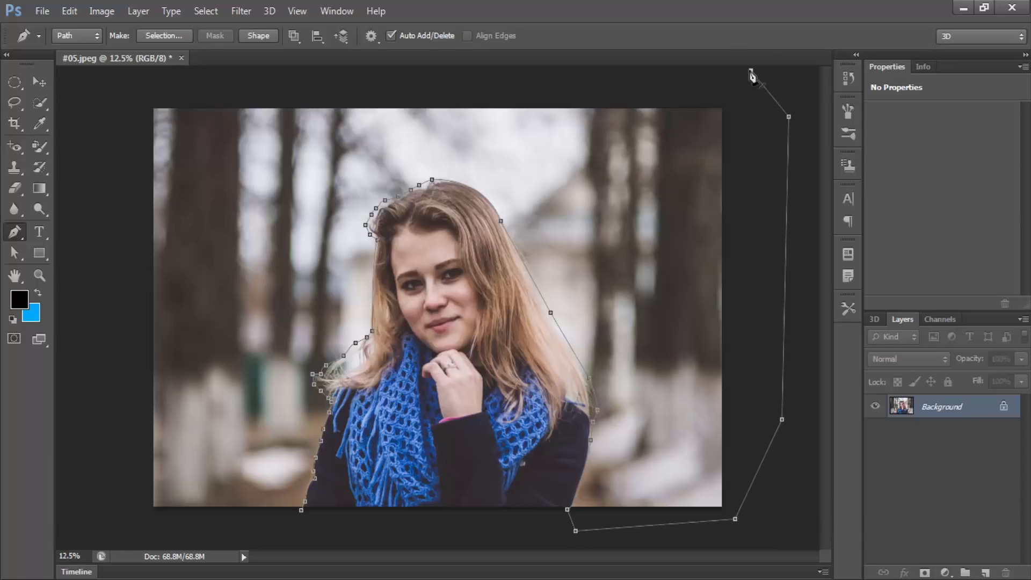
click(139, 77)
click(109, 513)
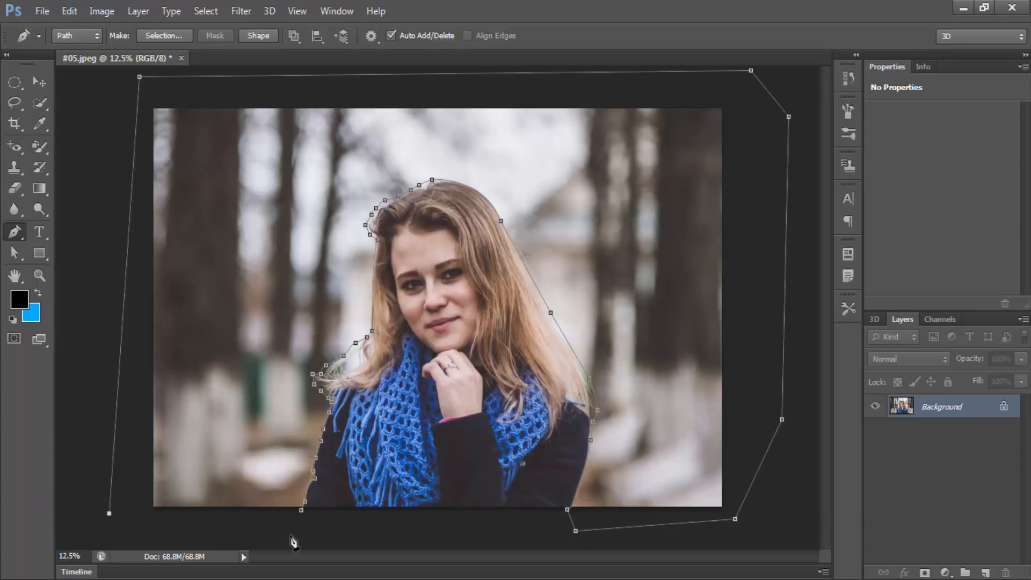
click(290, 535)
click(302, 510)
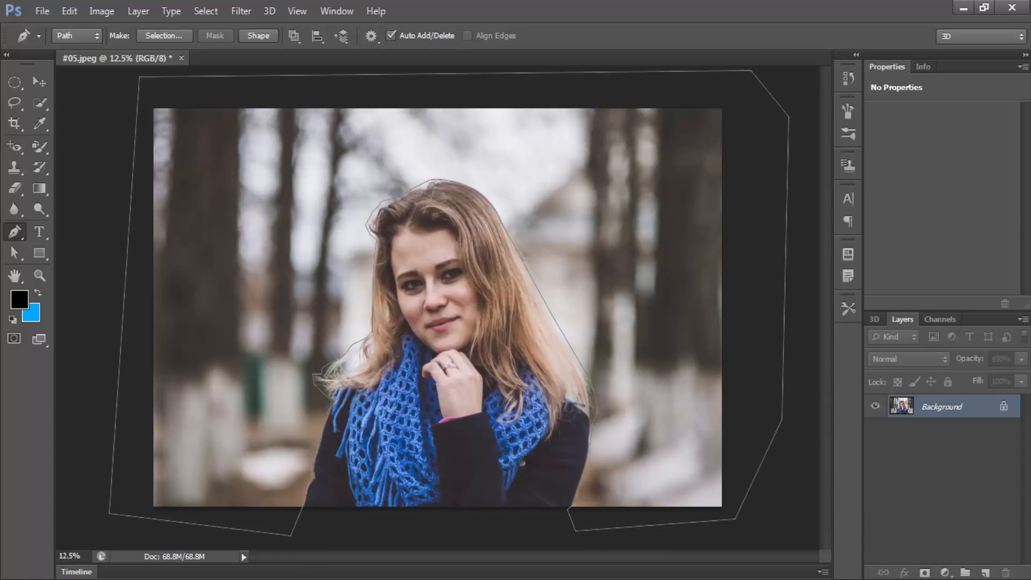
key(ctrl+Return)
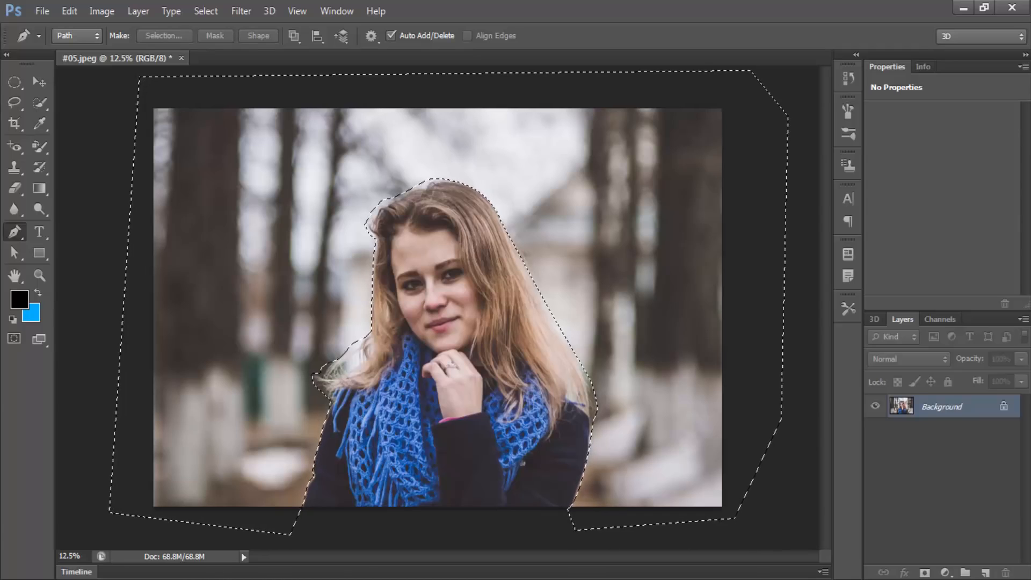
- Apply the plain Blur filter to the selected background
click(241, 10)
mouse_move(248, 112)
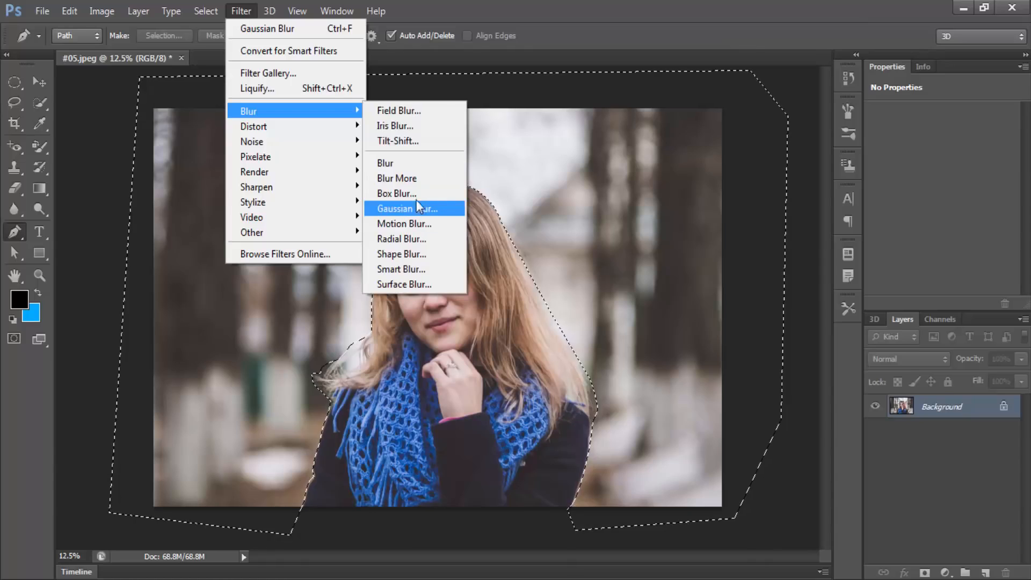
click(411, 165)
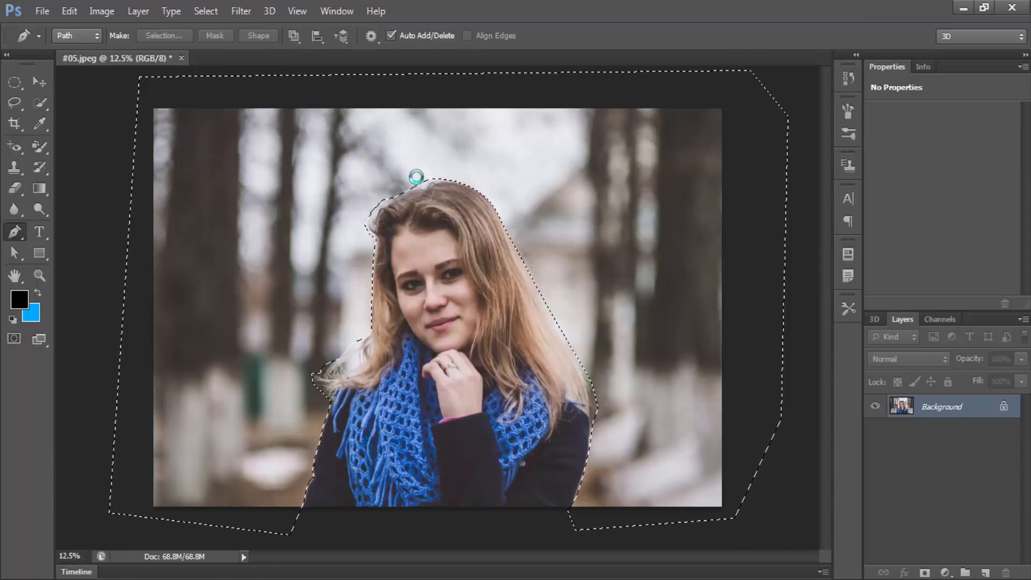
- Apply a Motion Blur to the selected background with an angle of 0° and a distance of about 594 pixels
click(241, 11)
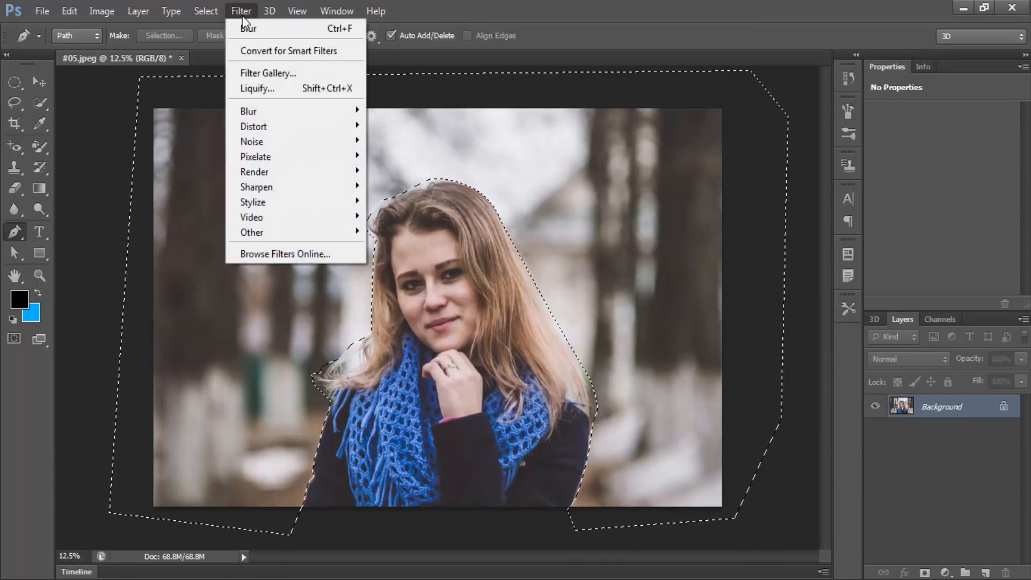
mouse_move(258, 110)
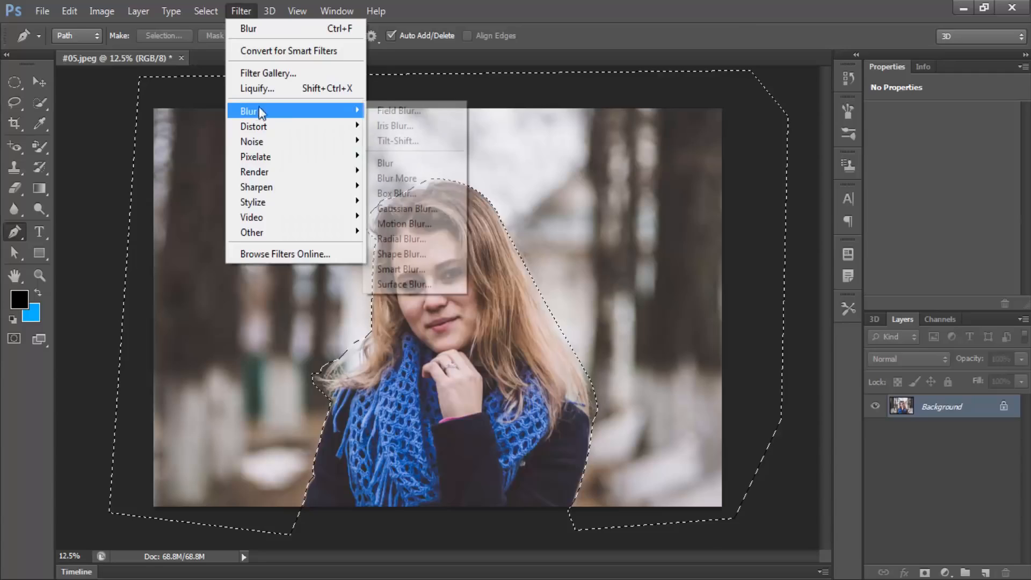
click(411, 223)
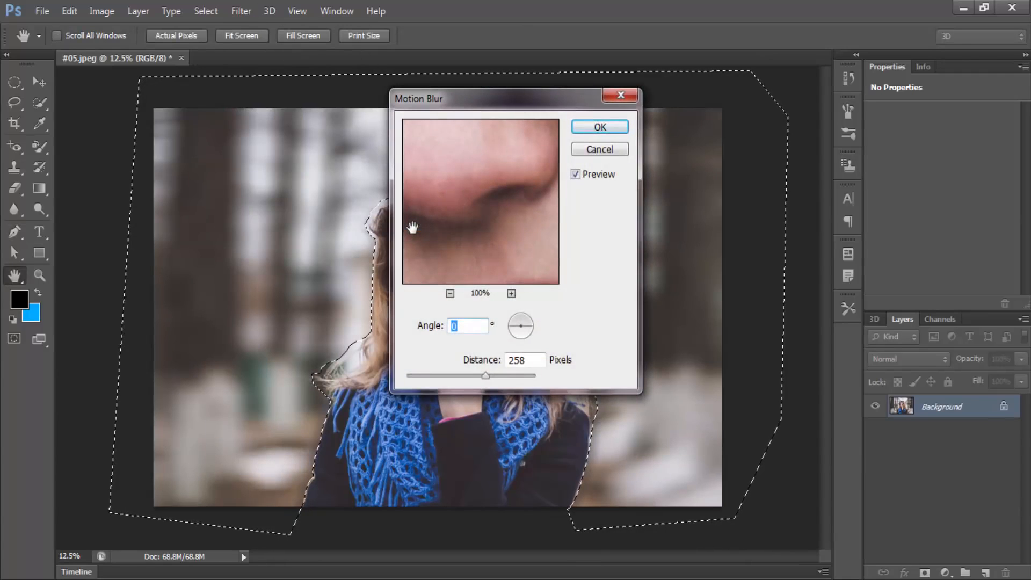
click(450, 293)
click(450, 294)
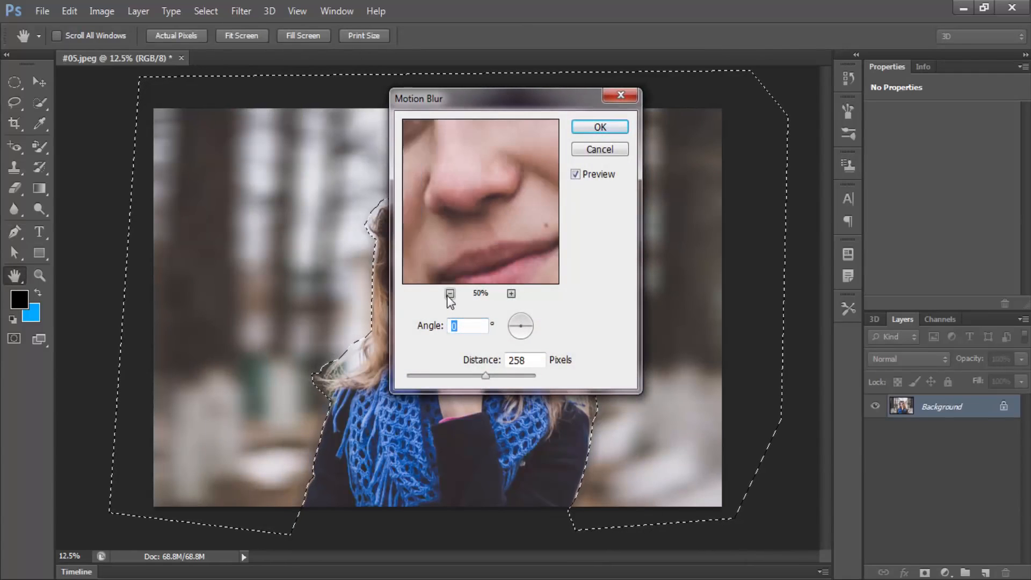
click(450, 293)
click(450, 294)
click(449, 294)
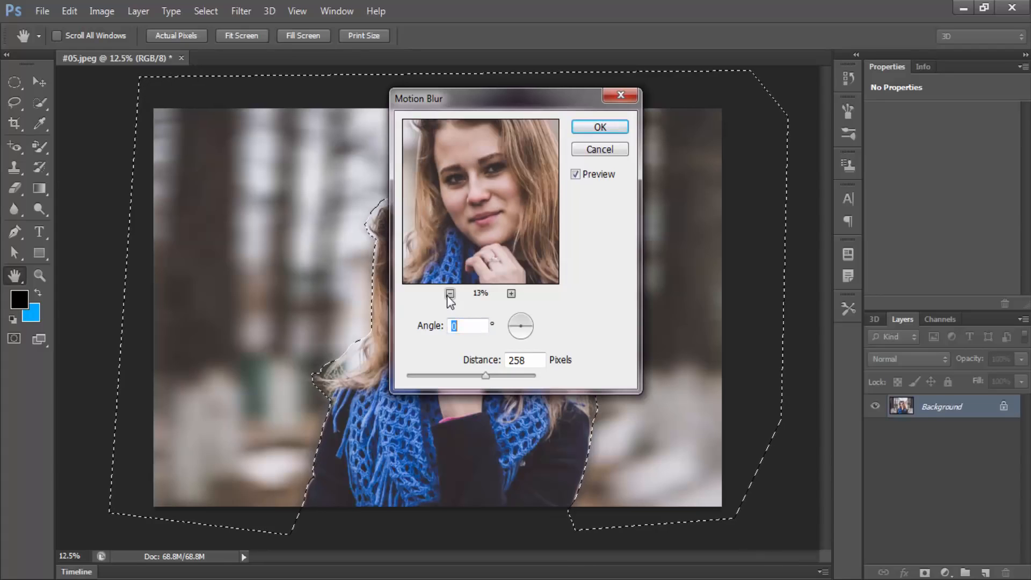
click(450, 294)
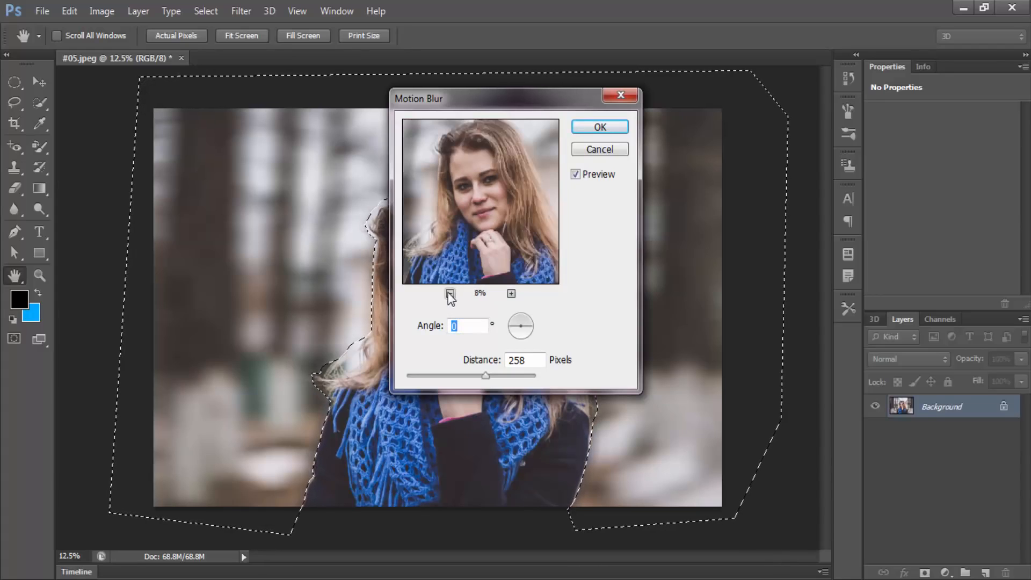
click(450, 293)
click(450, 294)
mouse_move(504, 376)
mouse_down()
mouse_move(517, 376)
mouse_move(505, 376)
mouse_up()
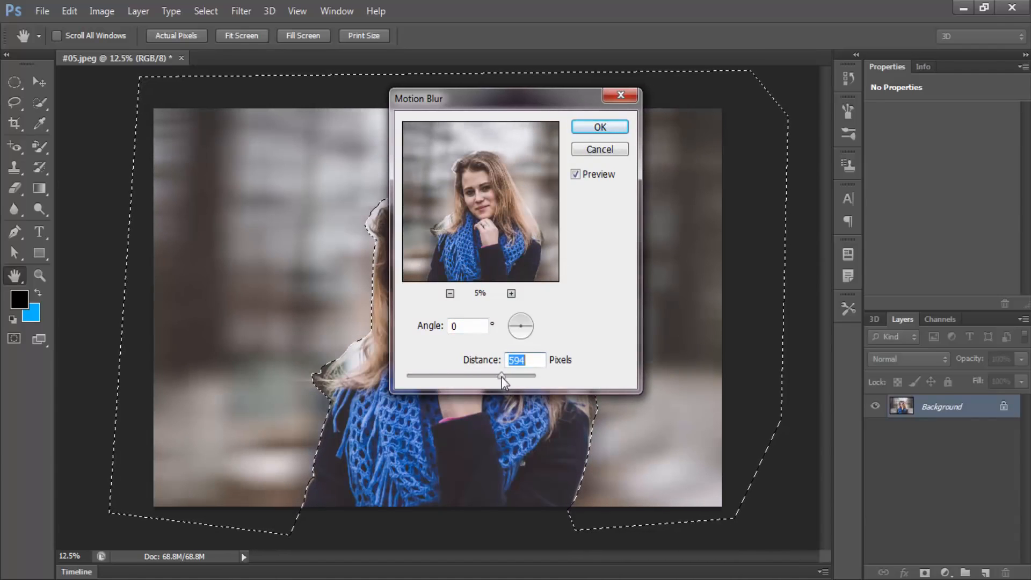
click(599, 127)
key(p)
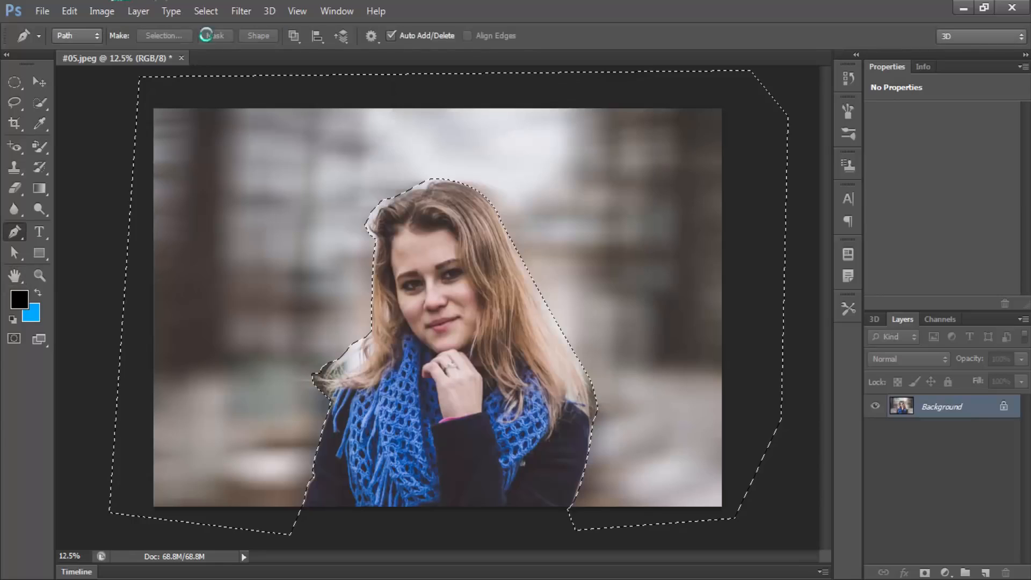
click(248, 12)
mouse_move(253, 114)
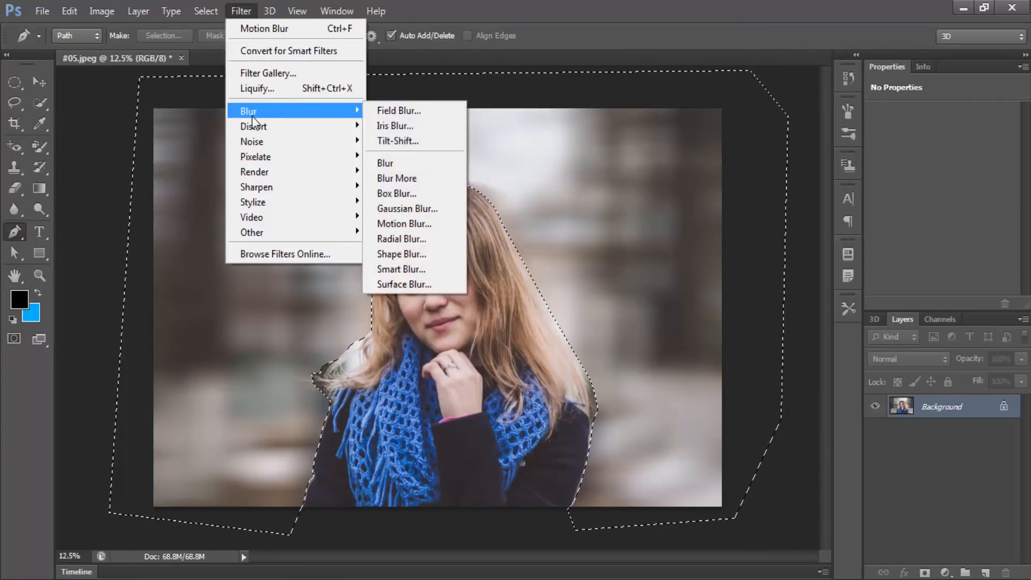
click(404, 269)
click(376, 301)
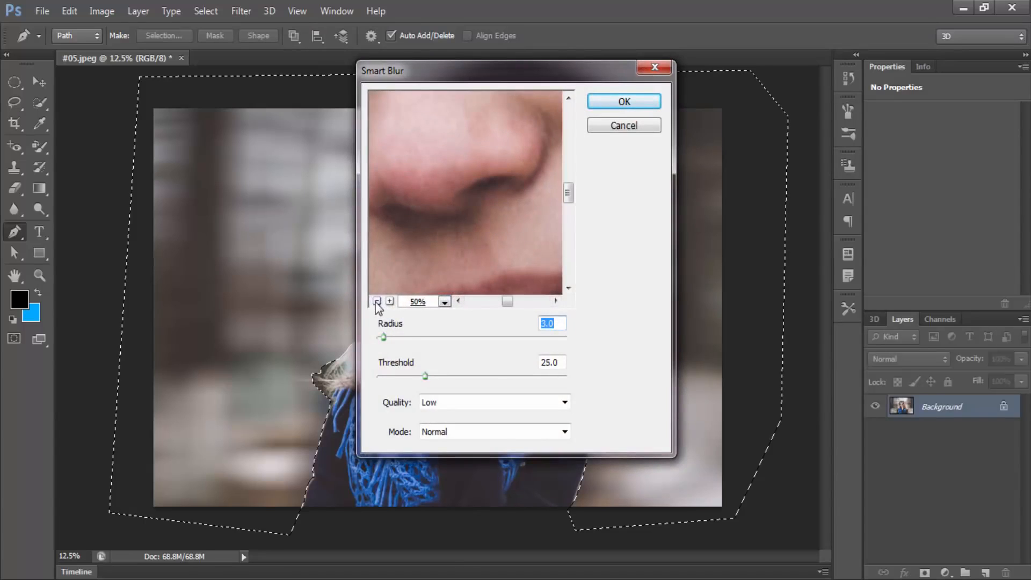
click(376, 300)
click(376, 301)
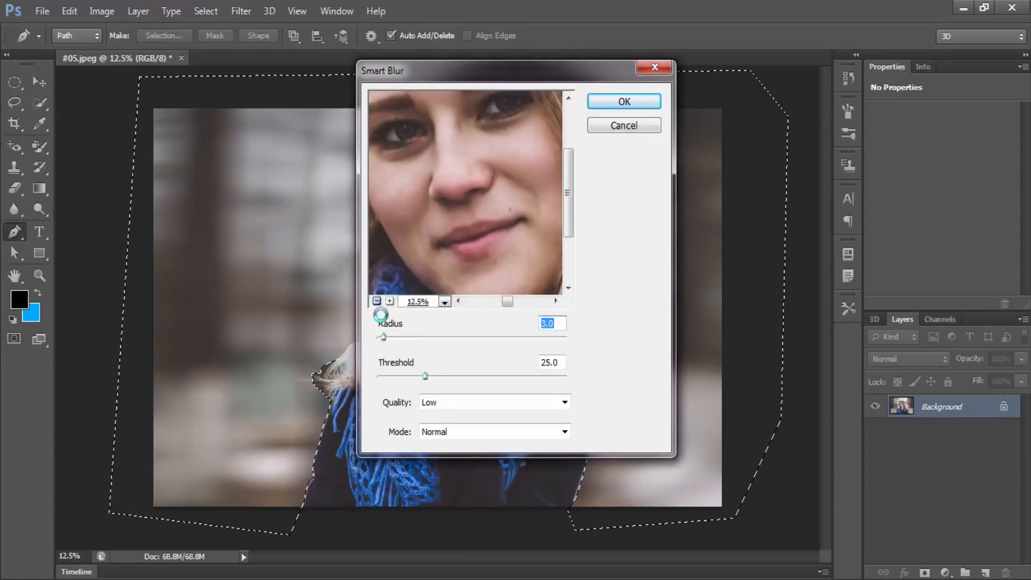
click(375, 300)
drag(383, 337, 402, 337)
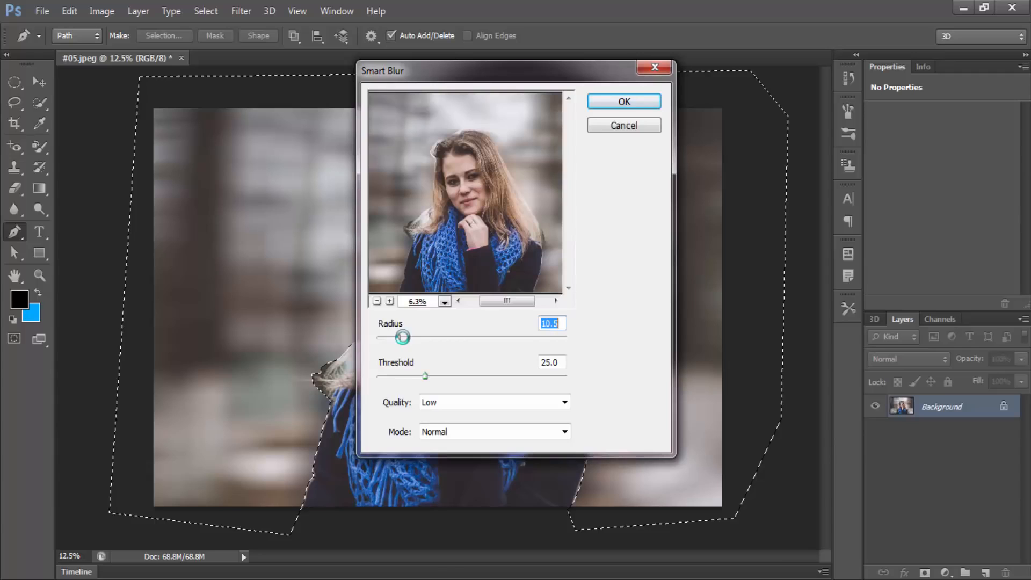
click(617, 126)
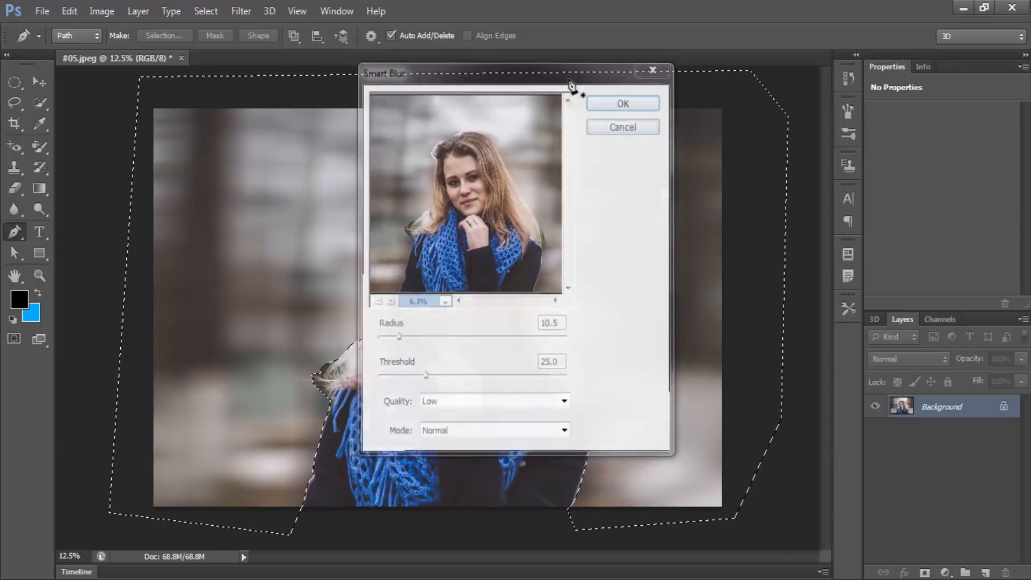
- Deselect the blurred background
key(ctrl+d)
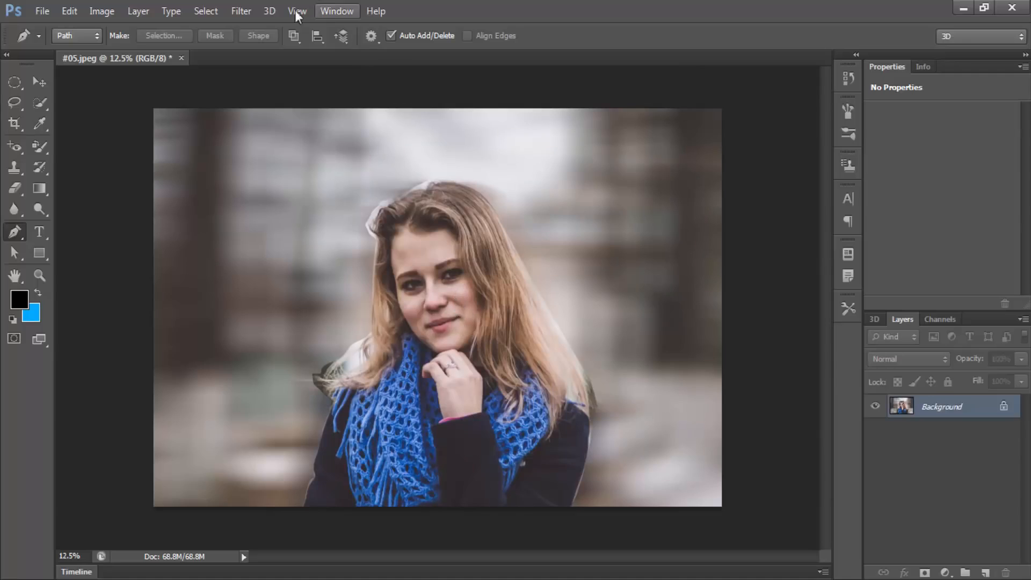
click(270, 11)
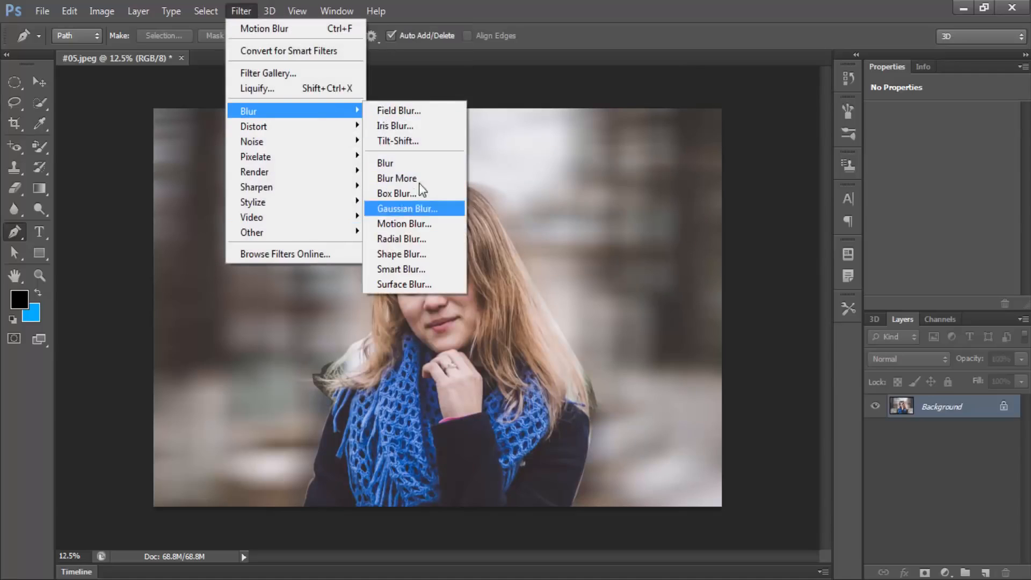
click(544, 2)
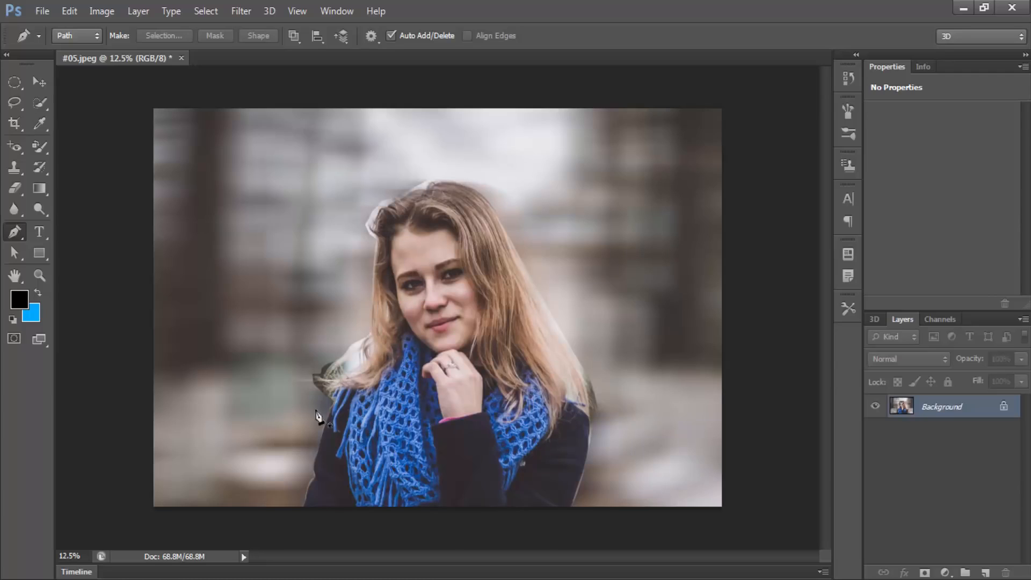
- Set up the Blur tool with 100% strength and a 74 px soft brush for the hair edge at the top of the head
click(14, 209)
click(85, 210)
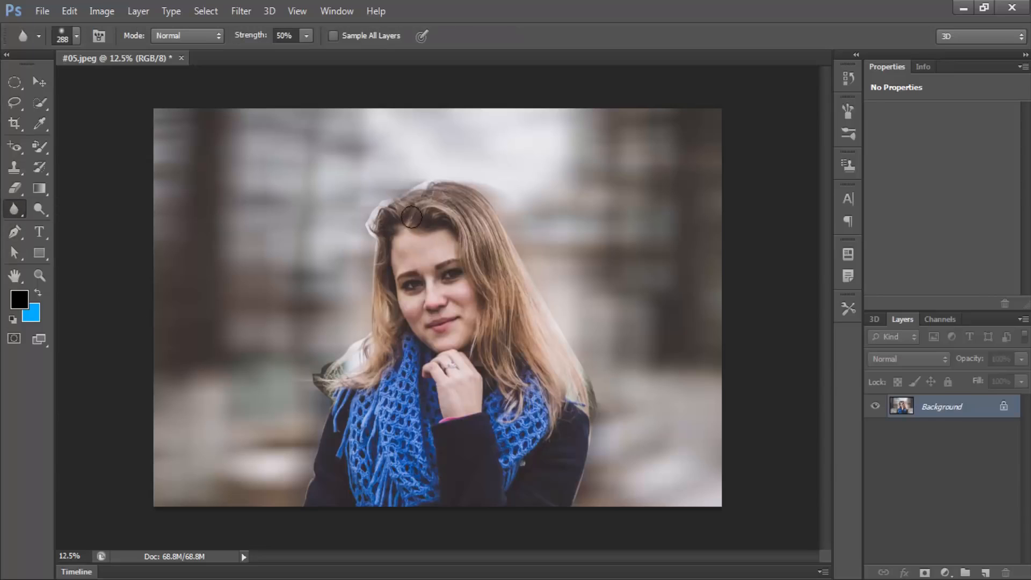
key(ctrl+plus)
ctrl+click(395, 192)
ctrl+click(395, 192)
ctrl+click(395, 193)
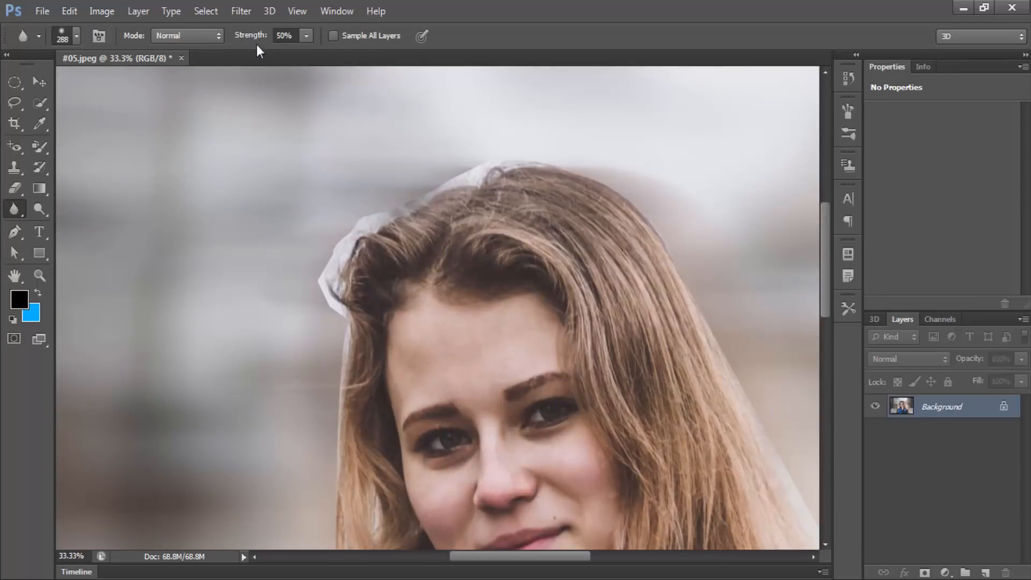
drag(244, 36, 343, 40)
right_click(402, 180)
click(437, 217)
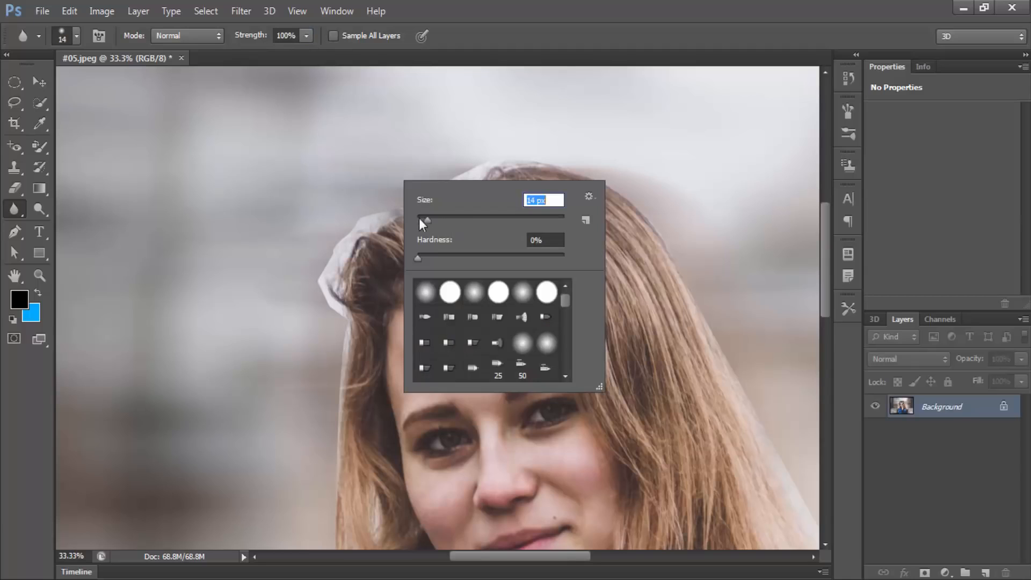
click(375, 202)
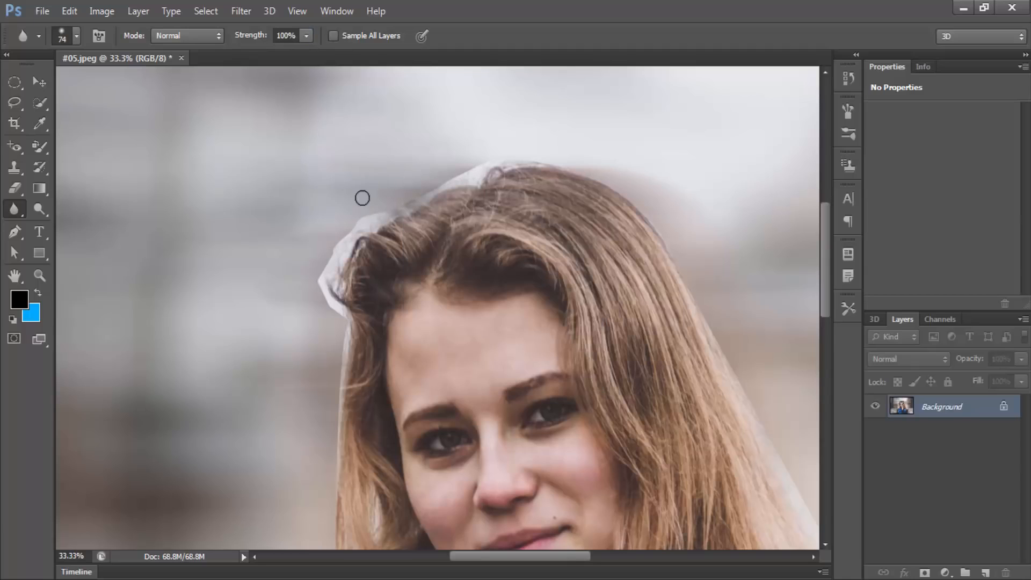
- Enlarge the Blur brush to 129 px for the pale fringe beside the woman's hair
right_click(334, 240)
click(430, 281)
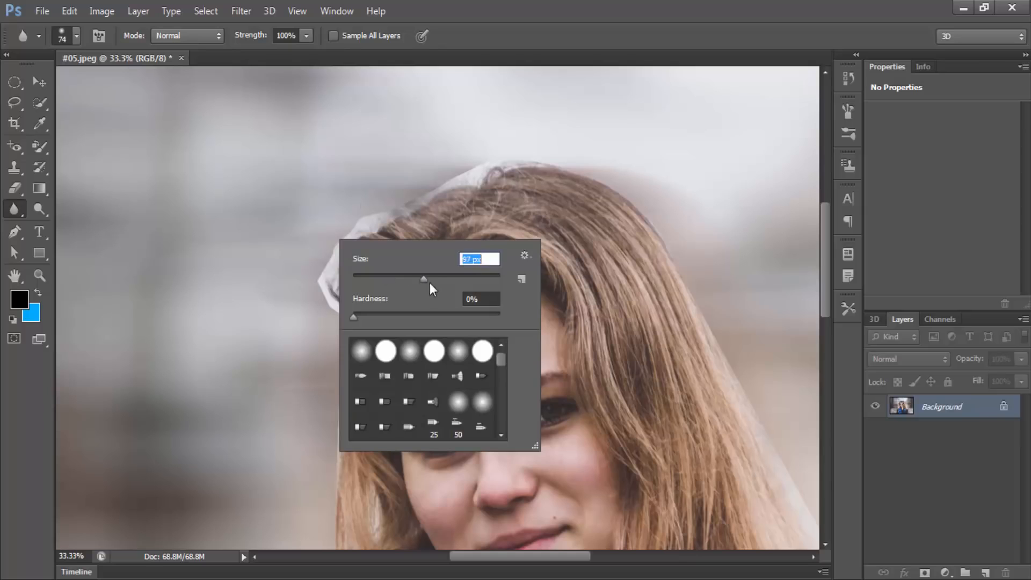
click(376, 193)
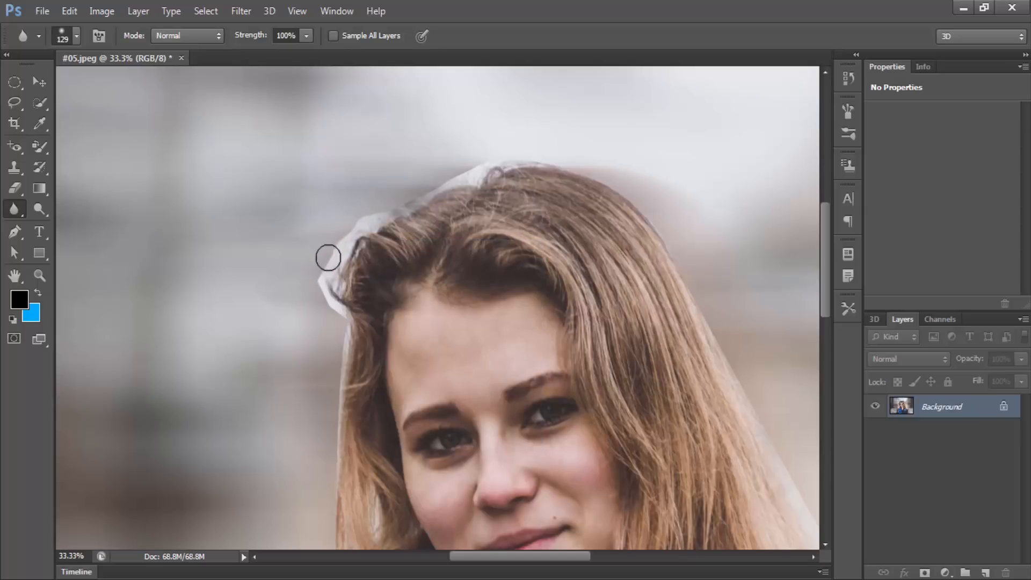
key(ctrl+minus)
key(ctrl+minus)
key(ctrl+minus)
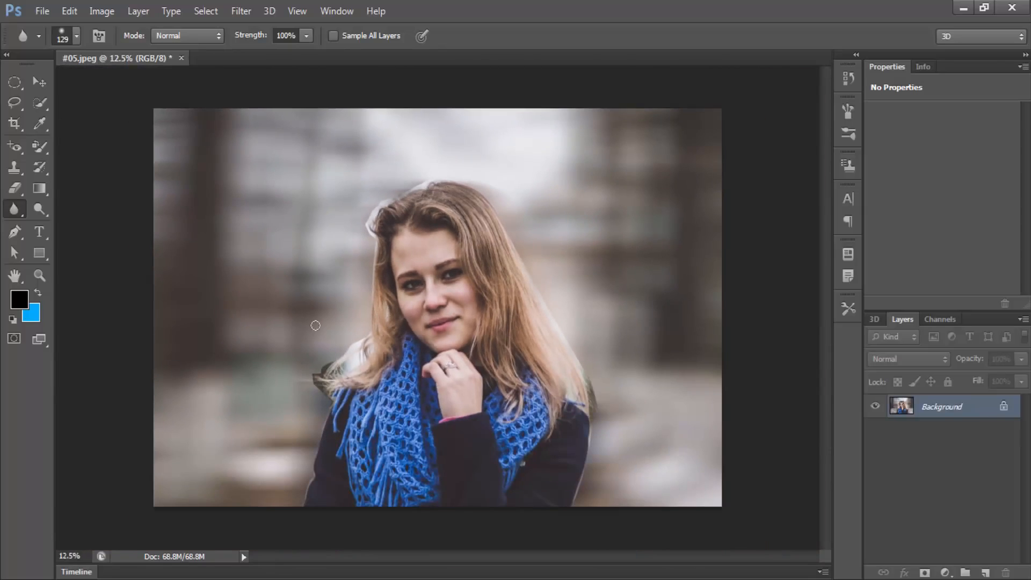
- Enlarge the Blur brush to 380 px and soften the edges around the woman's hair
right_click(340, 372)
click(439, 405)
click(582, 277)
right_click(567, 302)
key(Return)
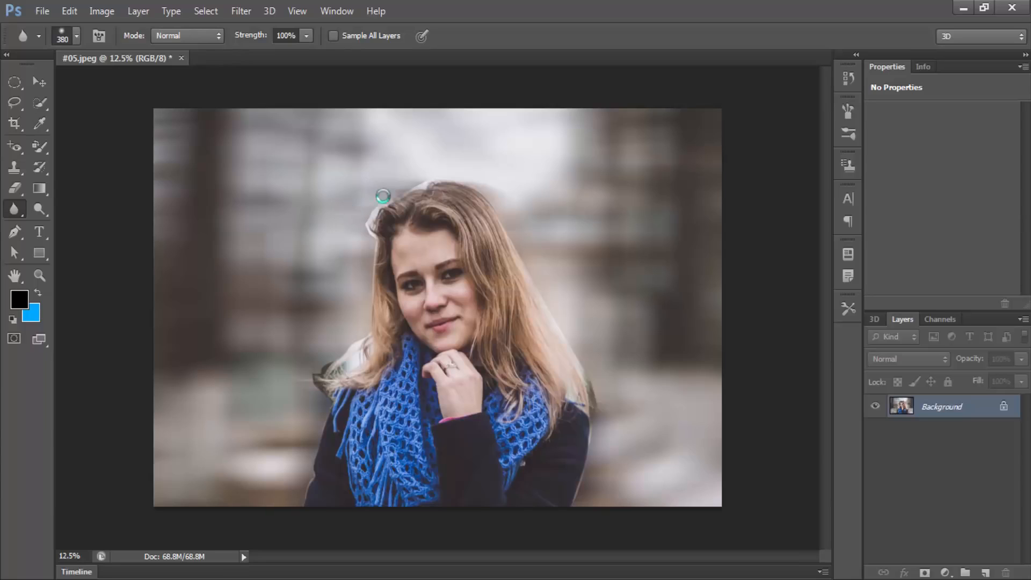
- Smudge the pale fringe along the top of the woman's hair using the Smudge tool with a 112 px brush
click(14, 166)
click(14, 209)
right_click(11, 207)
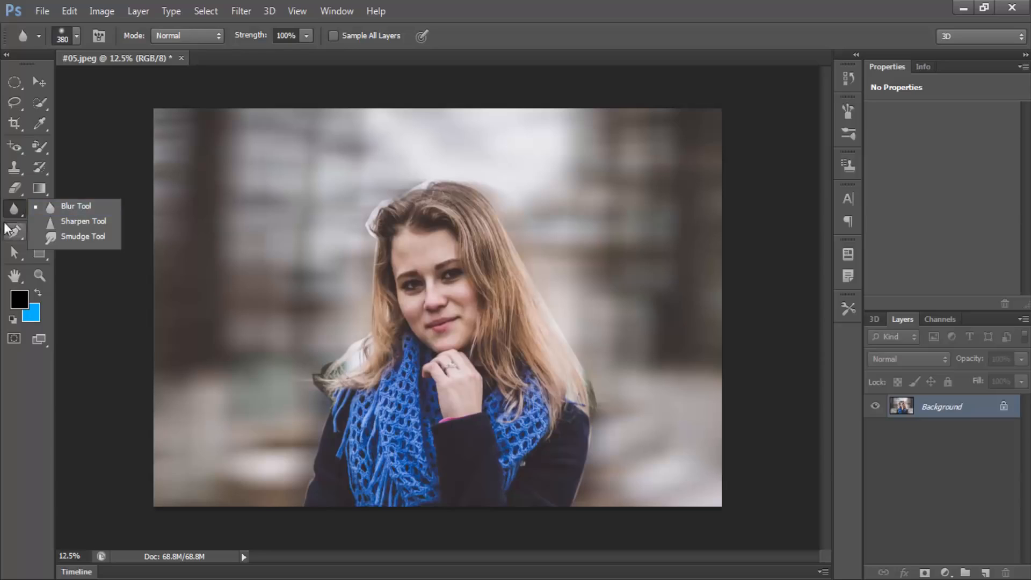
click(61, 237)
right_click(386, 196)
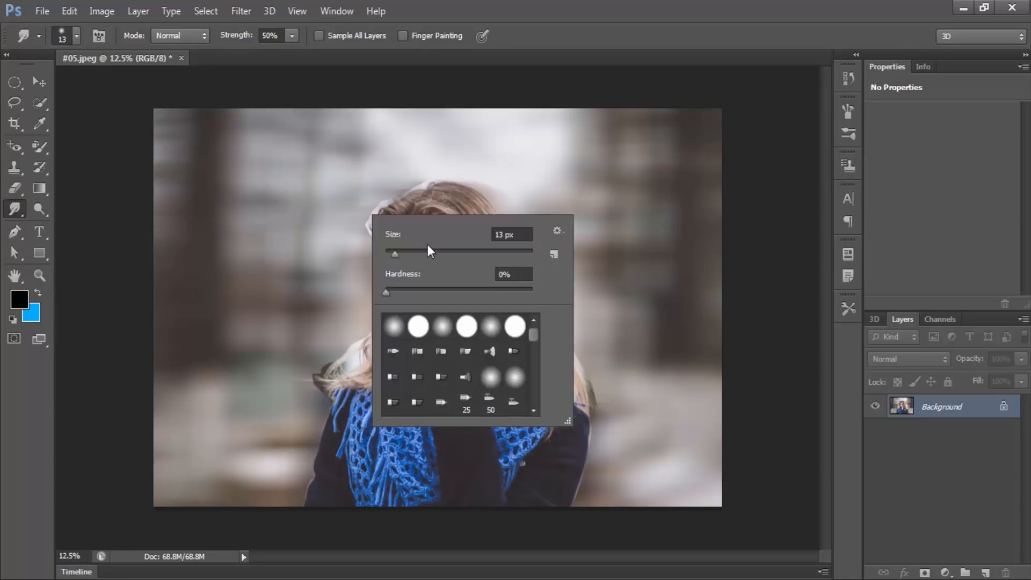
click(425, 181)
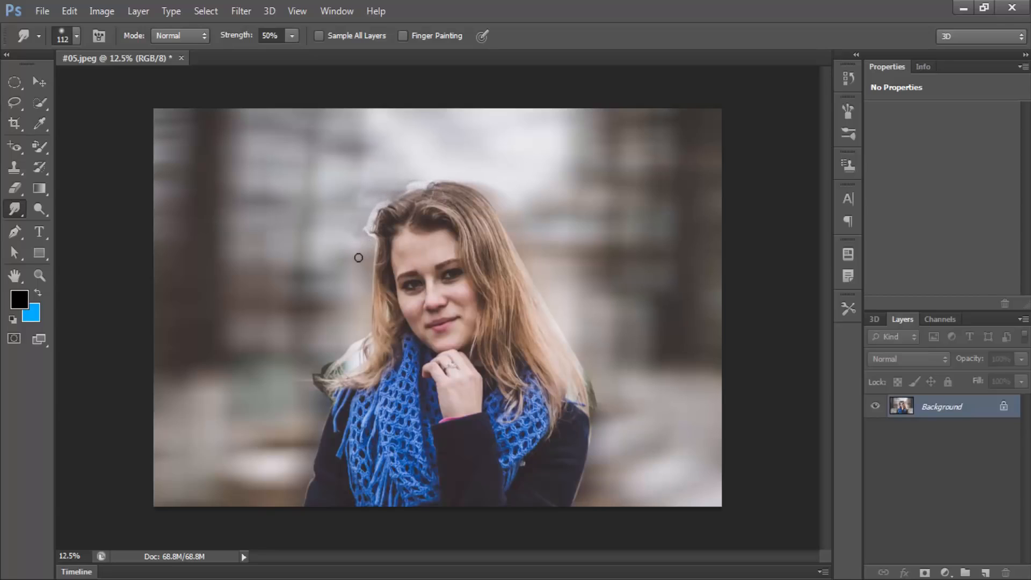
right_click(290, 234)
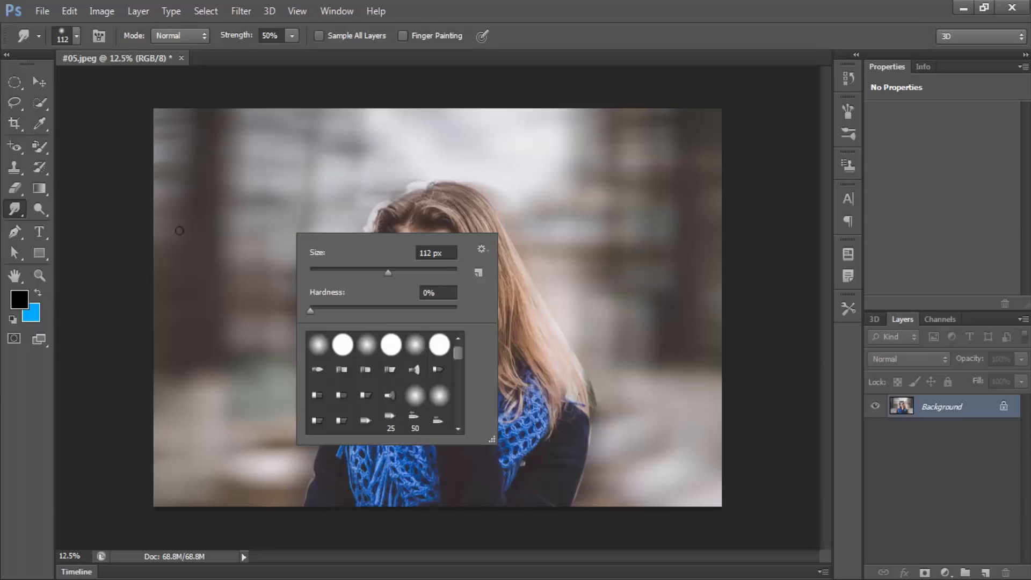
- Clone blurred background over the pale fringe beside the woman's hair using Clone Stamp, enlarging its soft brush to 257 px
click(12, 168)
click(53, 168)
right_click(347, 219)
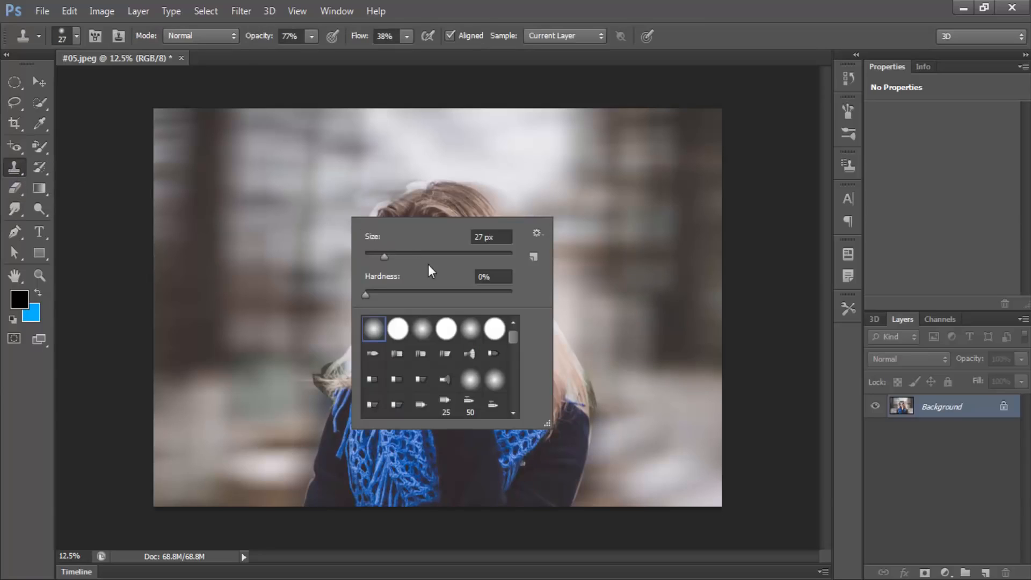
click(427, 257)
click(308, 186)
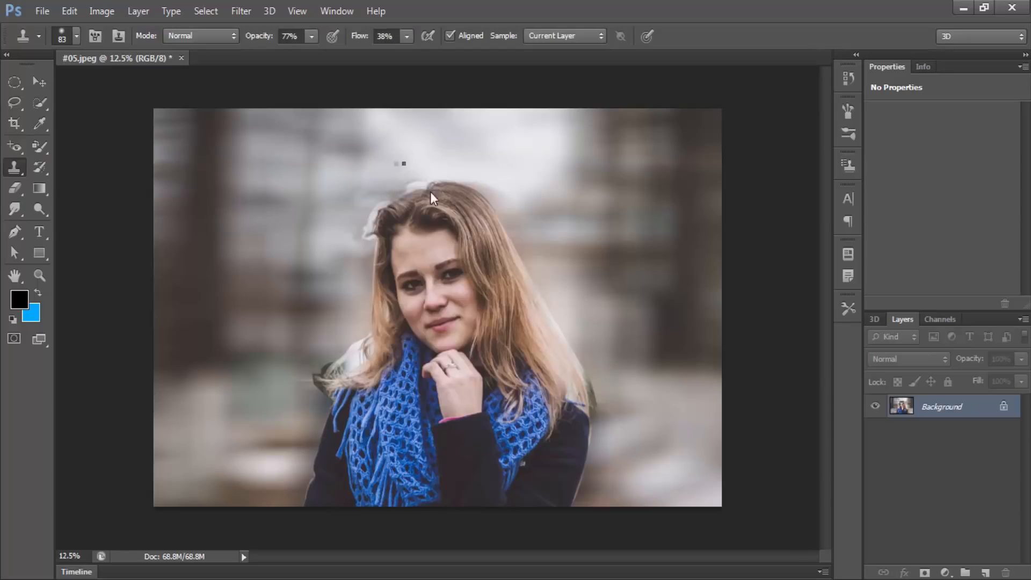
right_click(403, 162)
click(502, 201)
click(358, 203)
right_click(387, 192)
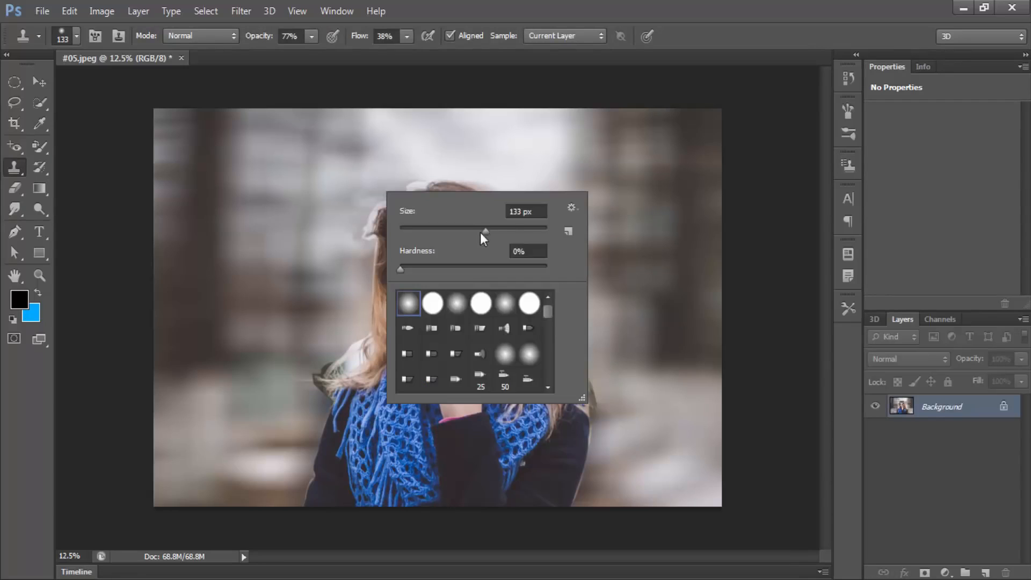
click(361, 205)
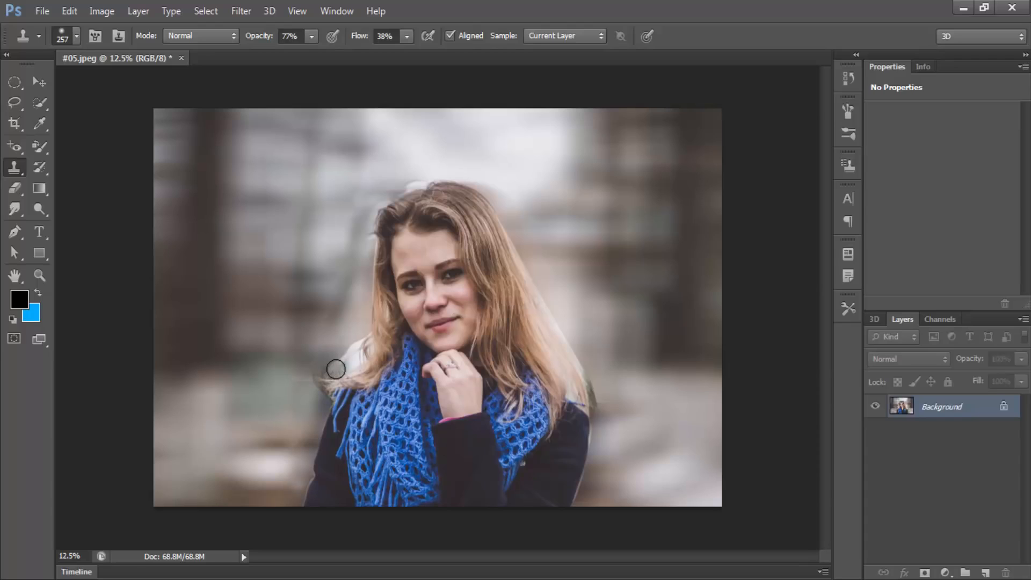
- Set the Blur tool's brush size to 131 px and return to the Clone Stamp tool
click(14, 208)
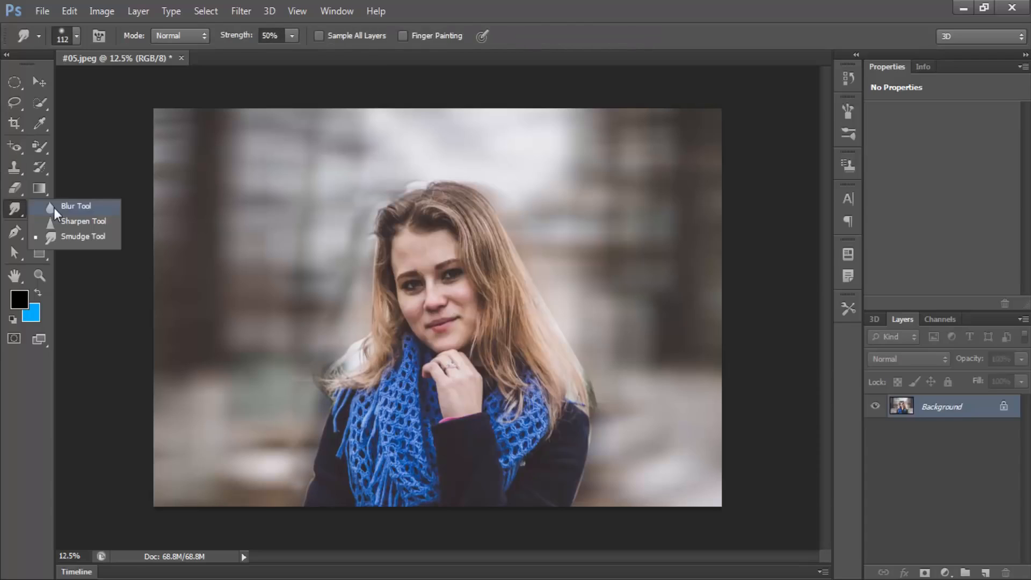
click(59, 207)
right_click(380, 203)
drag(439, 239, 446, 240)
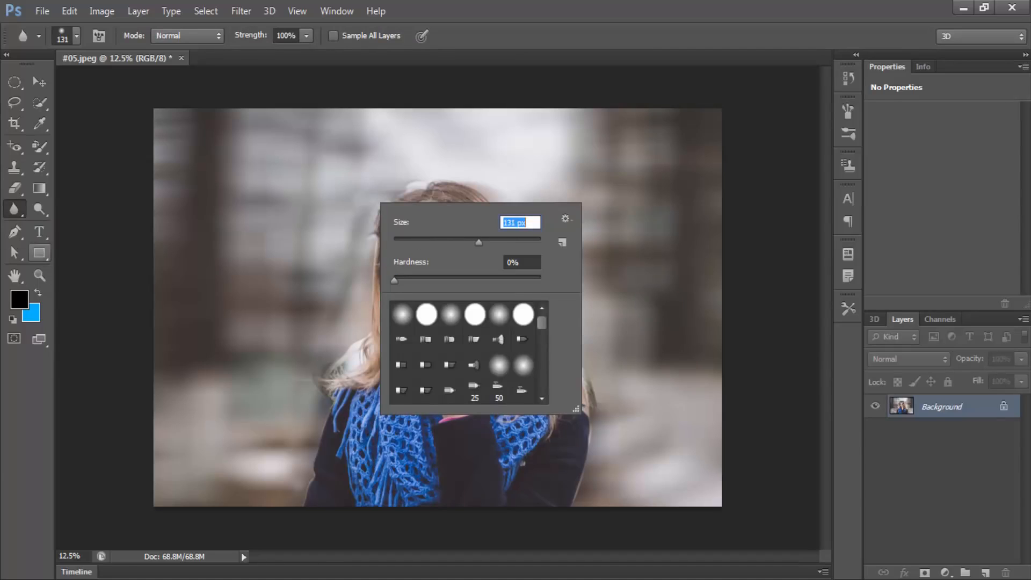
click(21, 207)
click(68, 204)
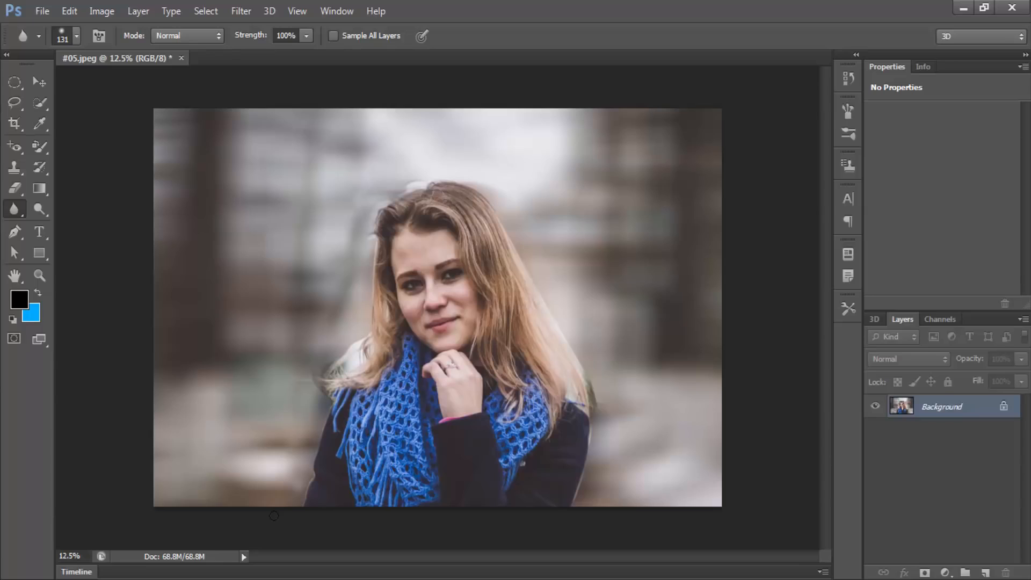
click(15, 167)
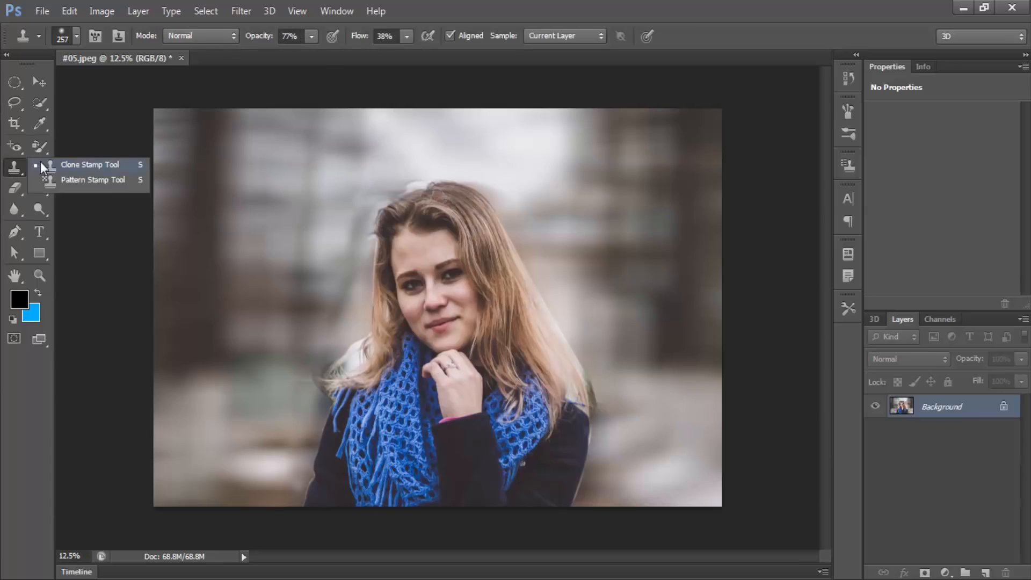
click(81, 164)
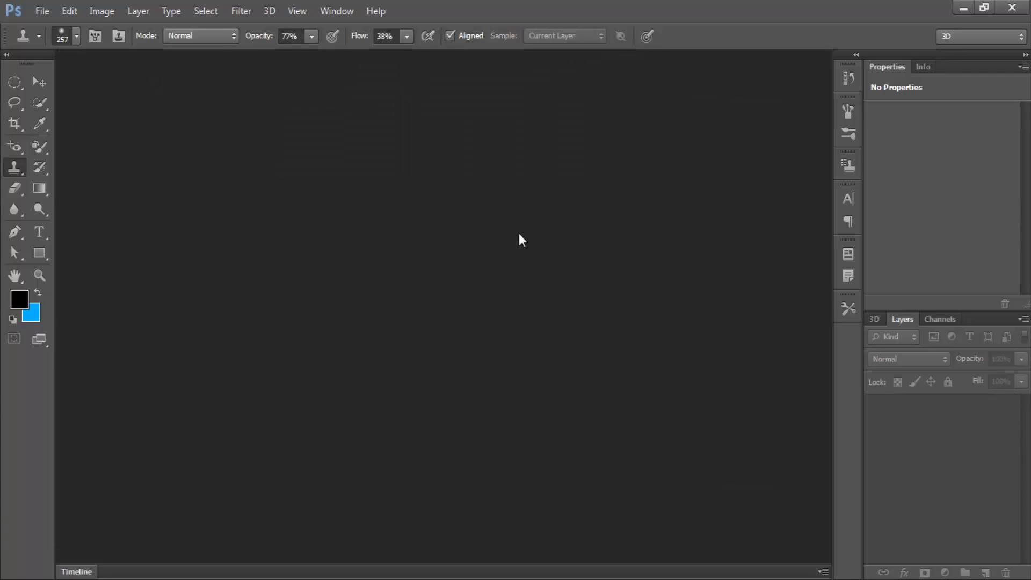
- Open the original #05.jpeg photo again
click(102, 11)
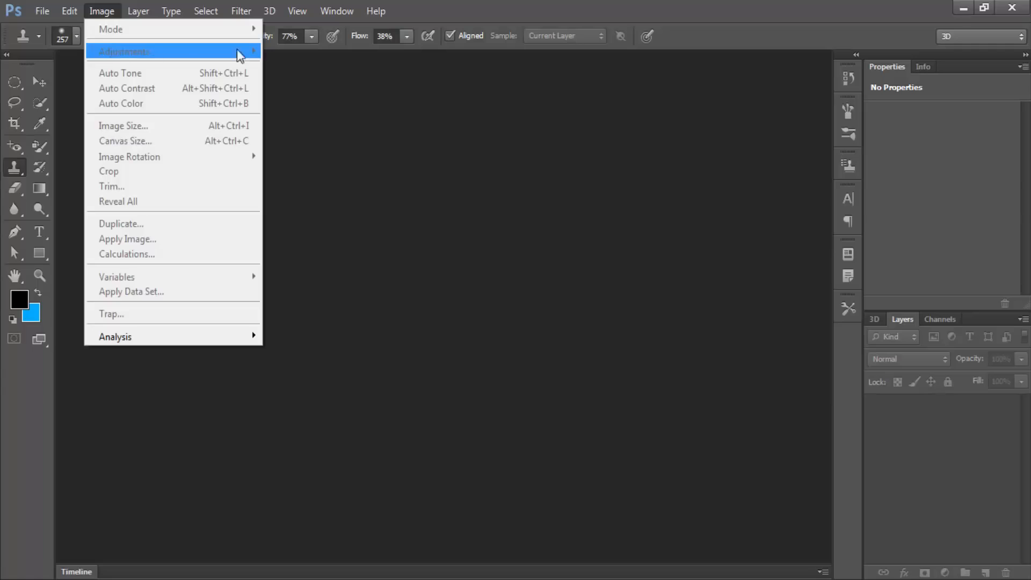
click(485, 315)
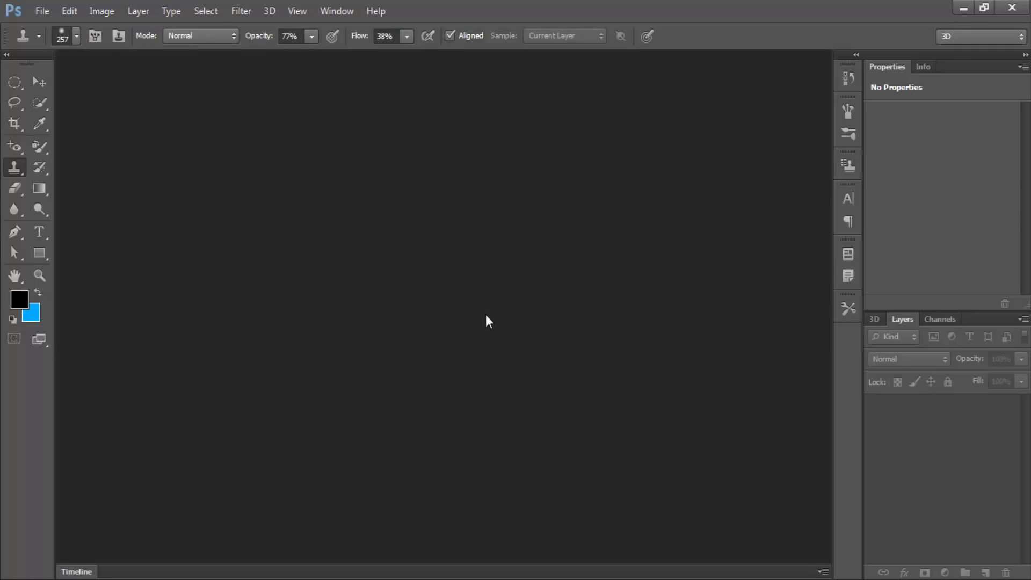
key(ctrl+o)
double_click(441, 273)
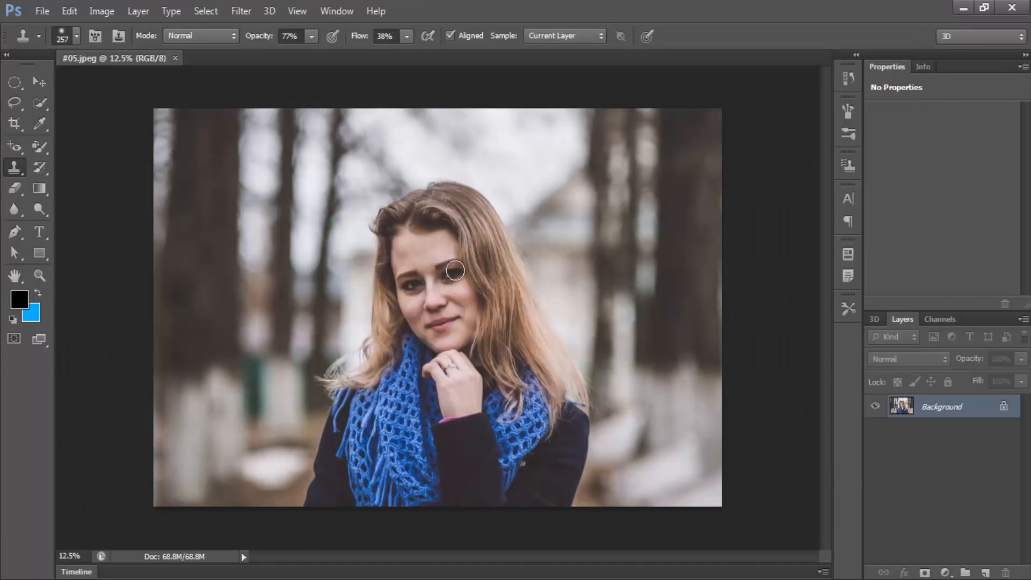
- Brighten the photo with an RGB Curves adjustment, mapping input 88 to output 137
click(117, 11)
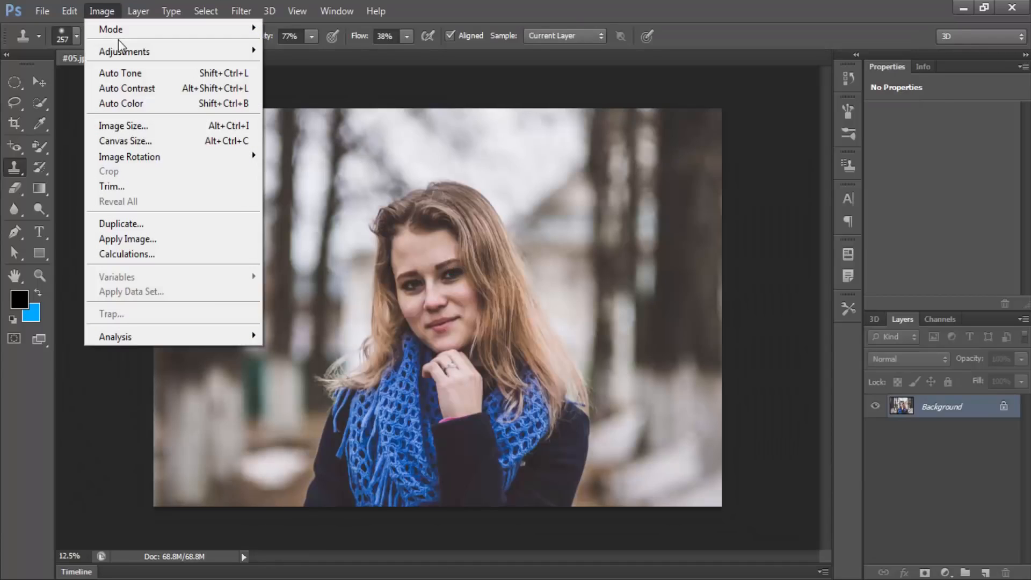
mouse_move(116, 51)
click(299, 86)
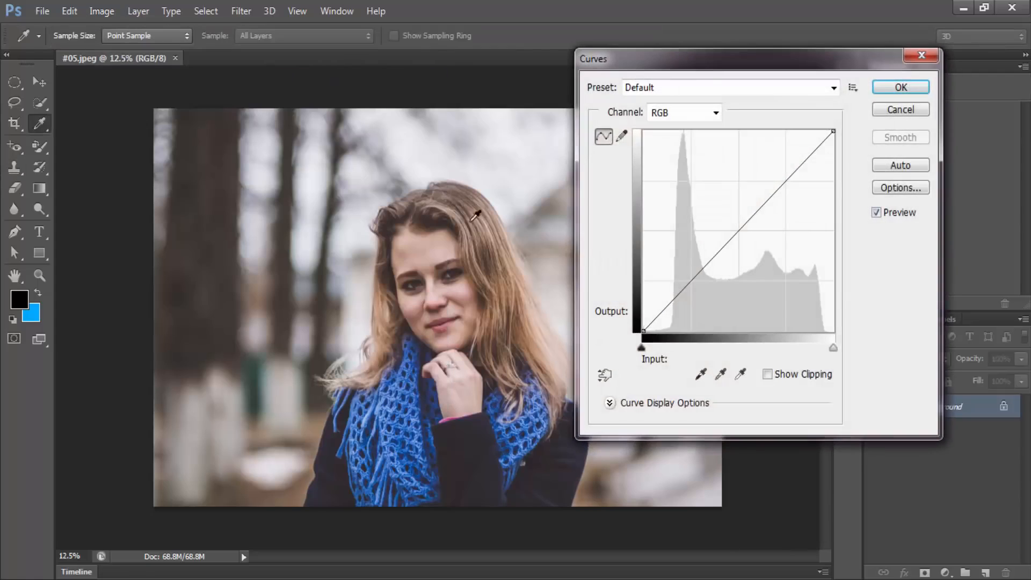
drag(701, 236, 709, 220)
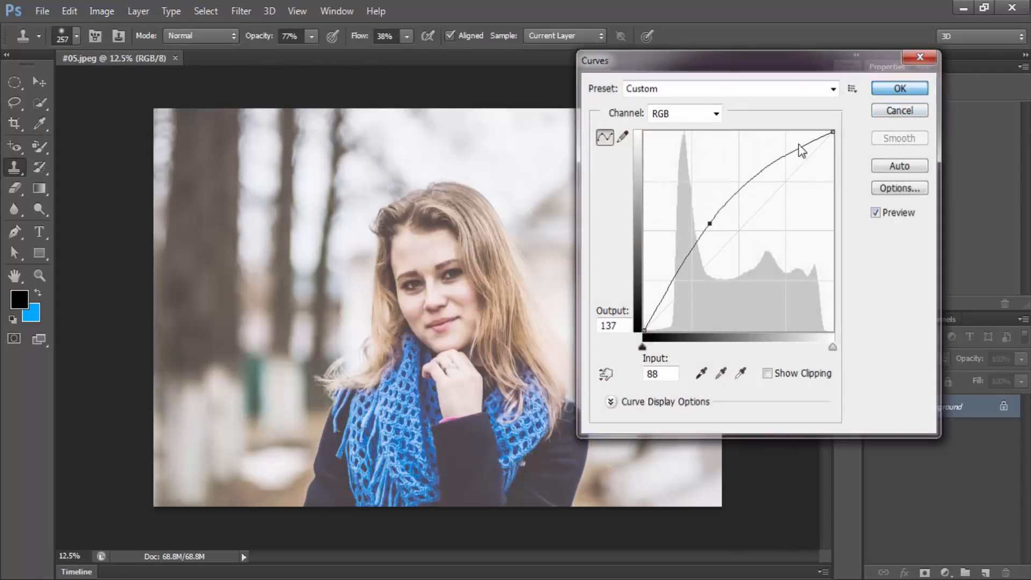
key(Return)
- Apply Levels to the photo with a black input level of 44 and a midtone value of 1.40
key(ctrl+l)
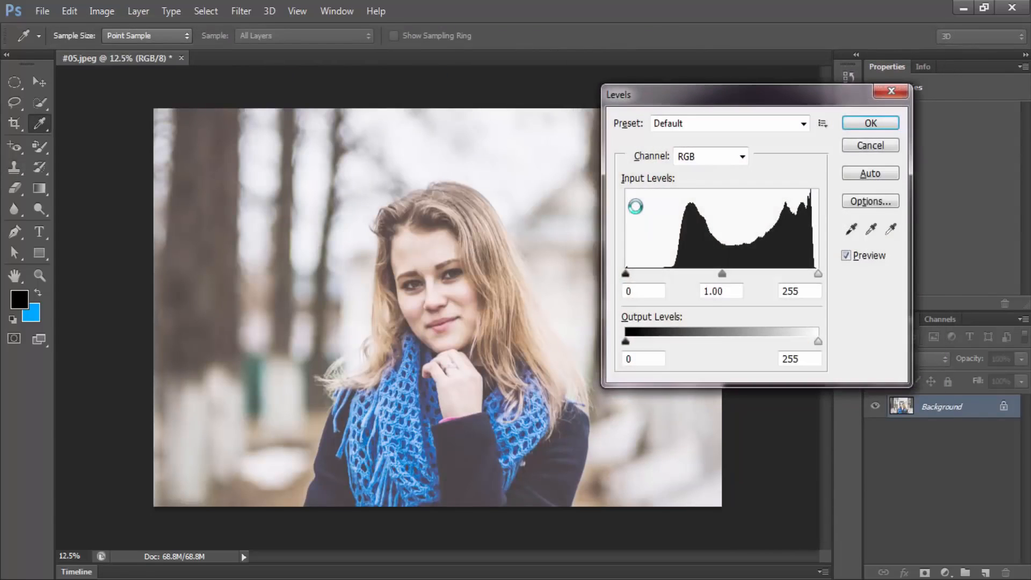
drag(626, 274, 658, 274)
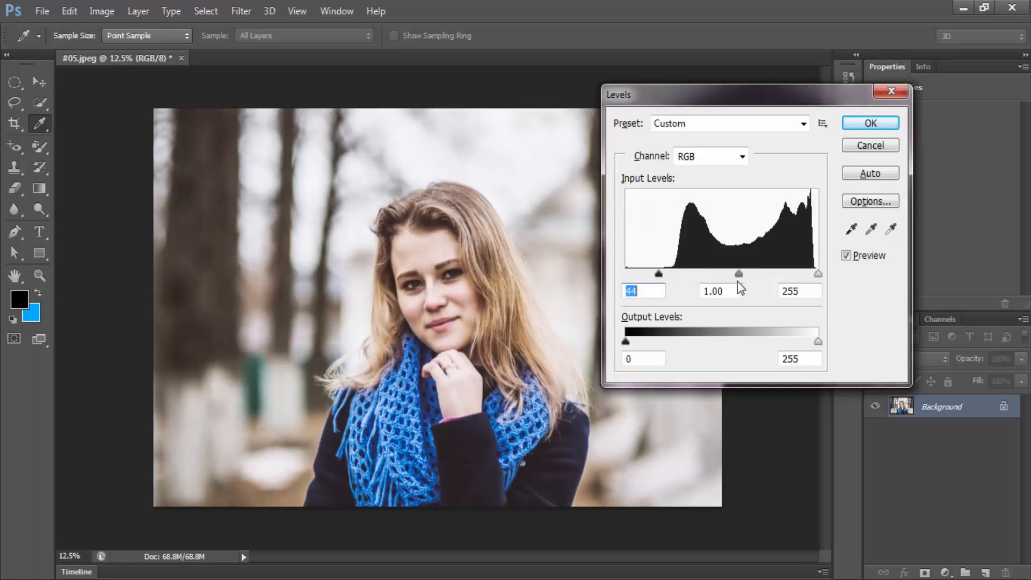
drag(737, 274, 719, 275)
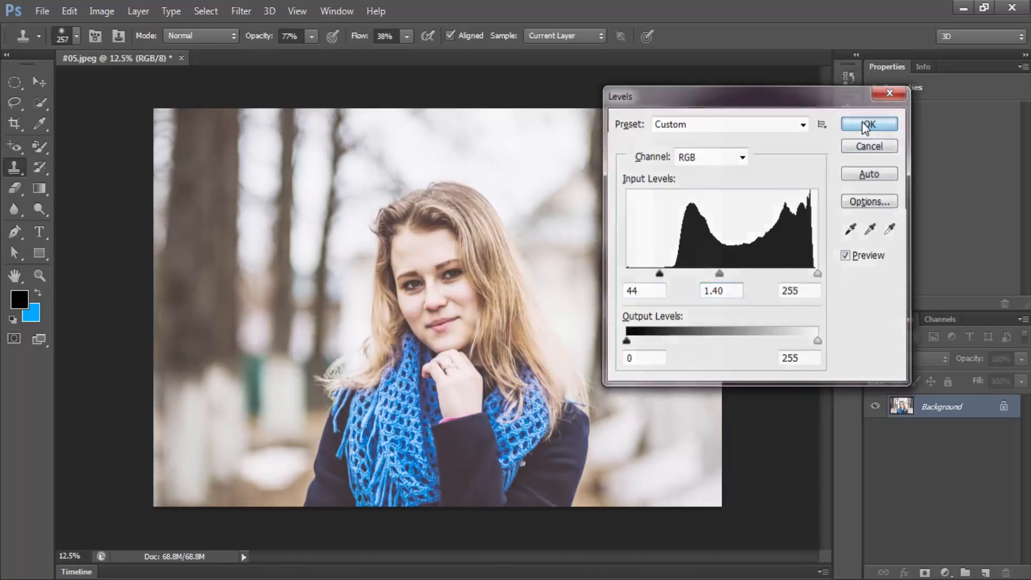
click(862, 122)
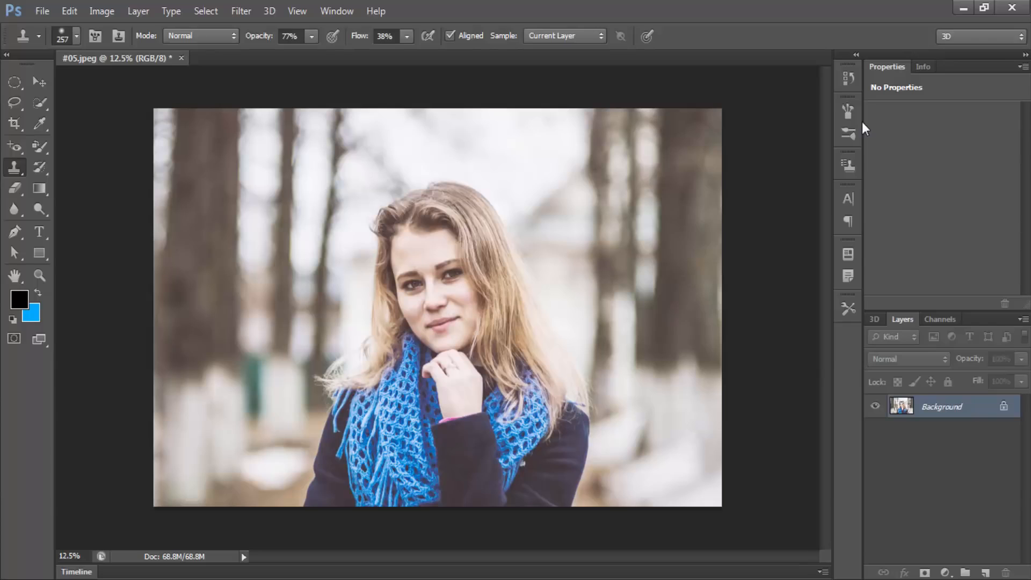
- Try Master hue shifts of +44 and -26 on the whole photo in Hue/Saturation, and cancel the adjustment
key(ctrl+u)
drag(678, 110, 420, 128)
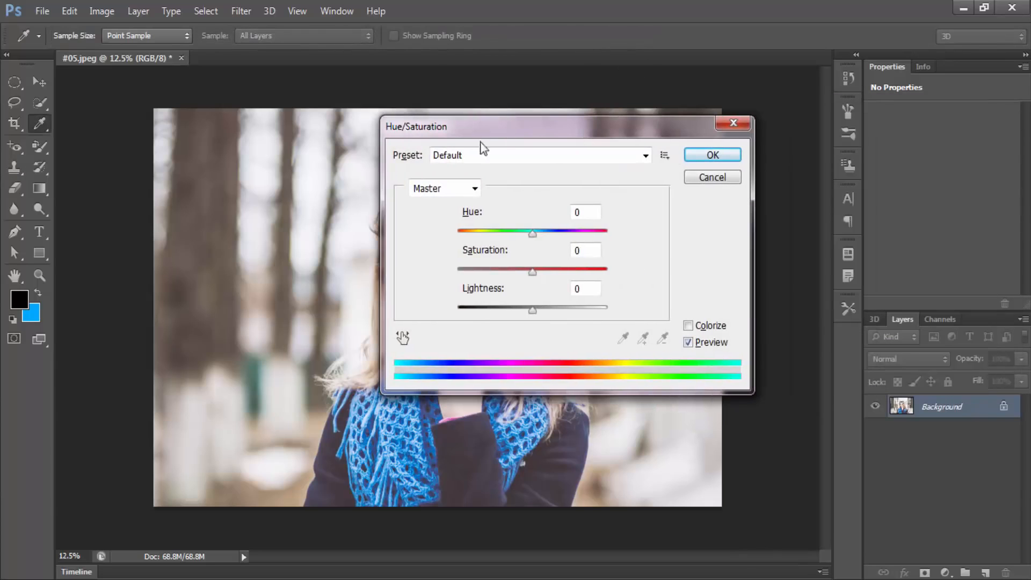
drag(532, 234, 566, 238)
drag(530, 126, 793, 112)
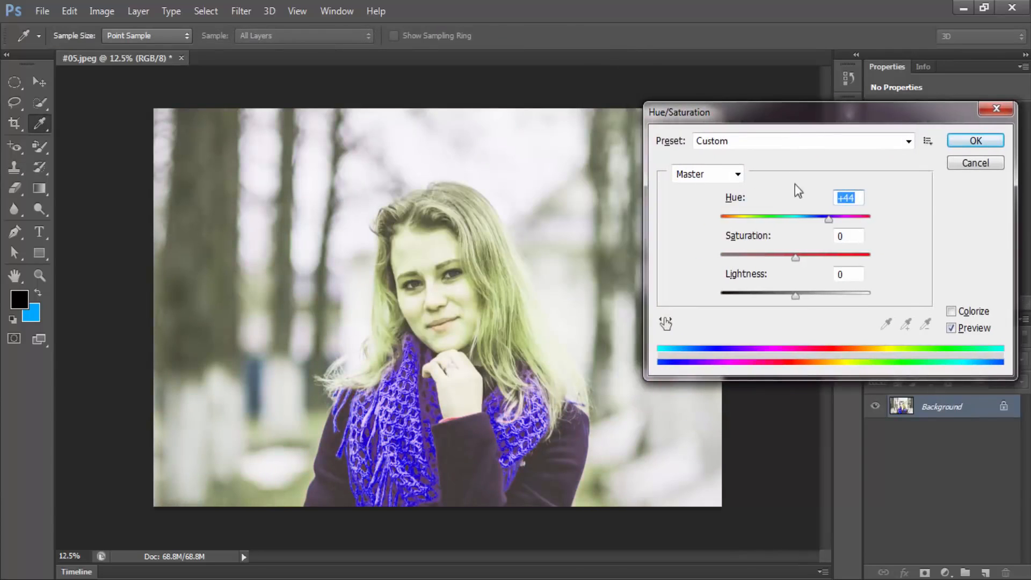
drag(828, 219, 778, 236)
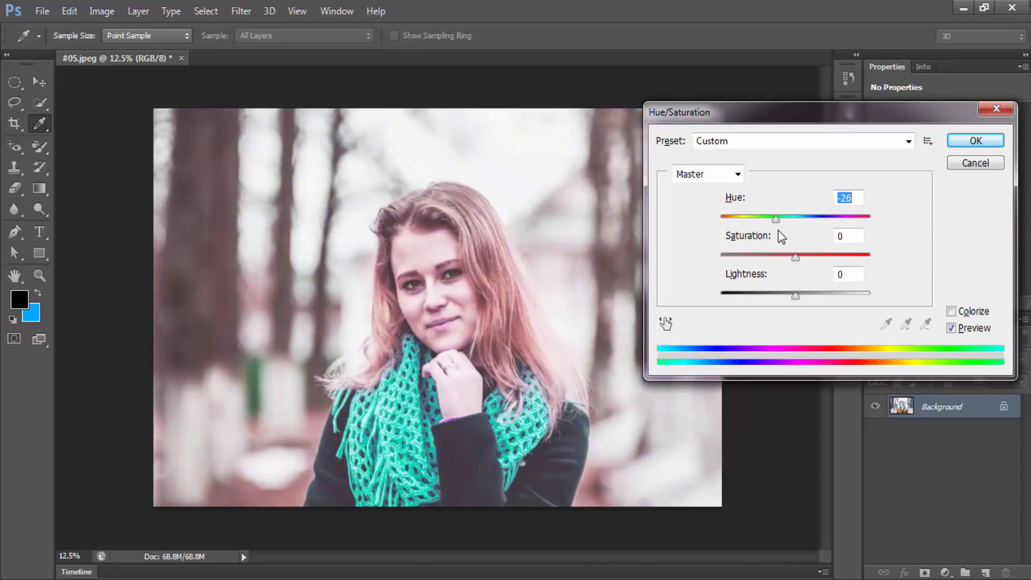
click(975, 163)
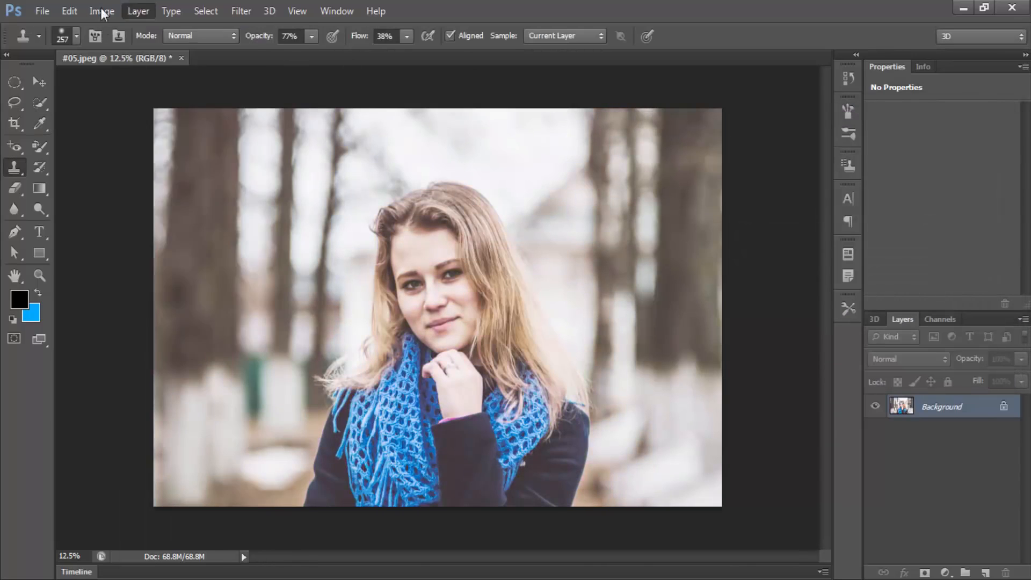
- Try a hue of -11 with a lightness of -57 in Hue/Saturation, and discard the adjustment
click(102, 11)
mouse_move(124, 51)
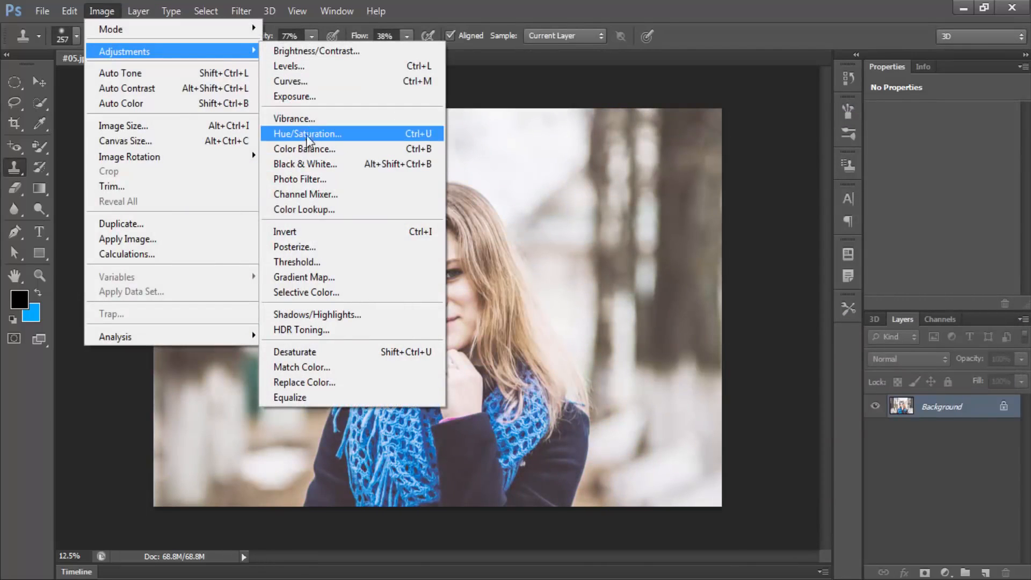
click(322, 134)
drag(795, 218, 786, 218)
drag(795, 294, 756, 310)
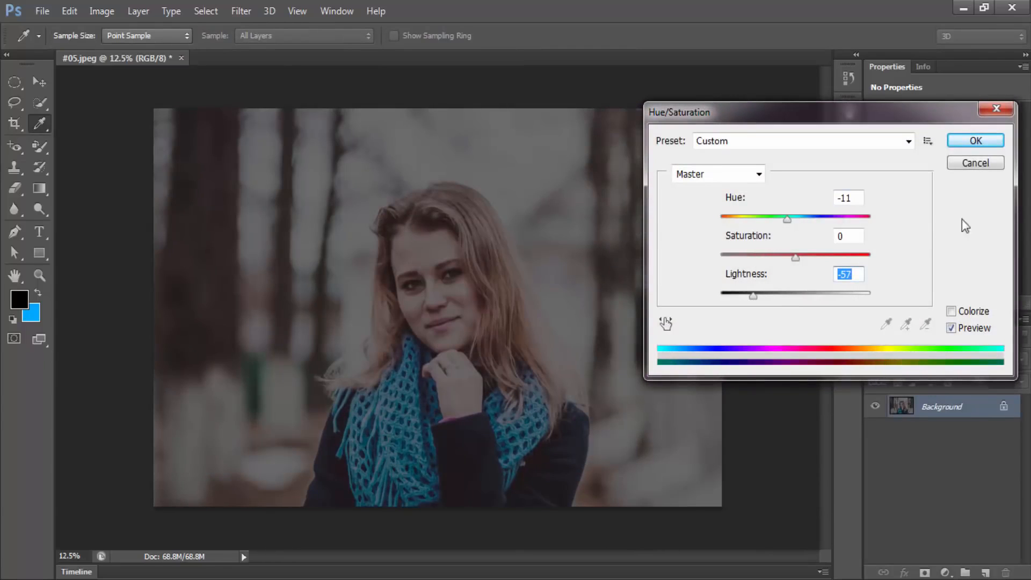
click(972, 165)
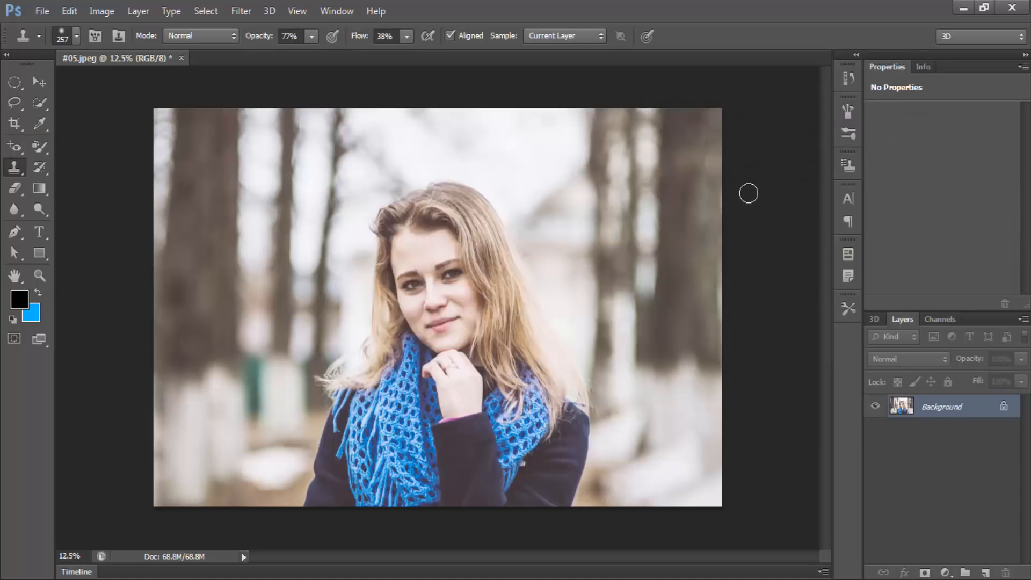
- Lighten the photo's midtones with Levels and raise the black input level slightly in a second Levels adjustment
key(ctrl+l)
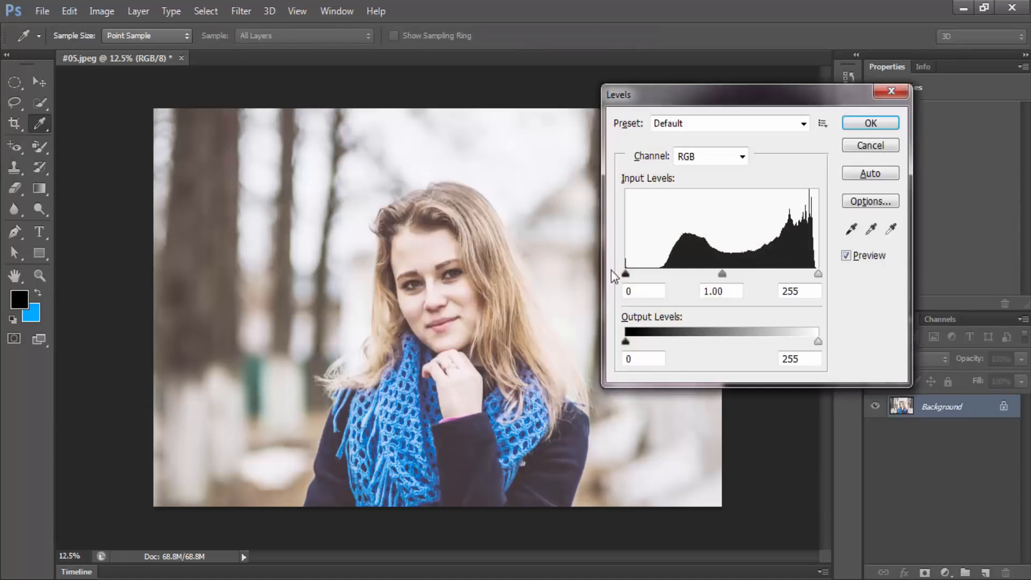
drag(710, 273, 706, 273)
click(848, 124)
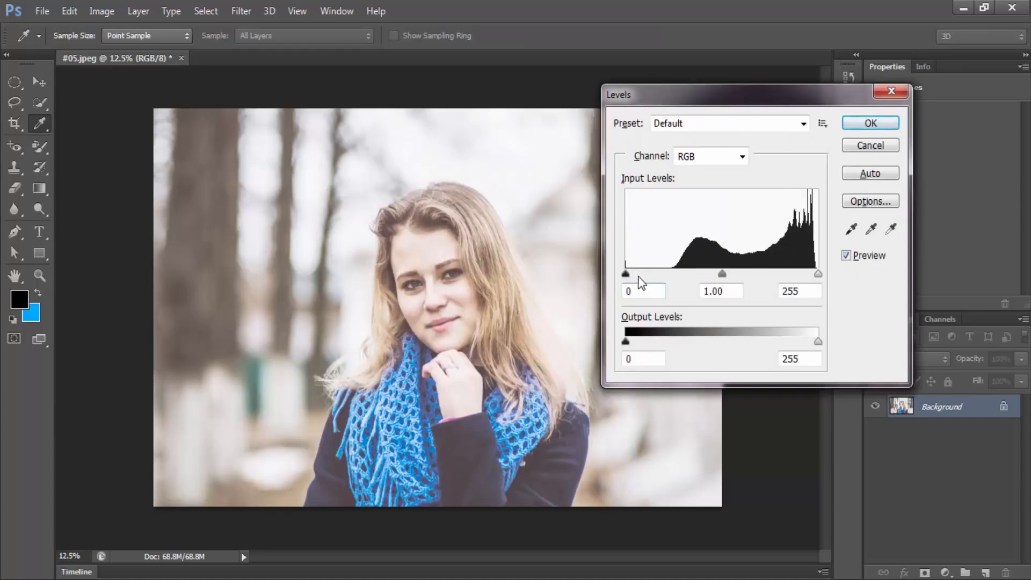
drag(625, 274, 638, 273)
click(863, 122)
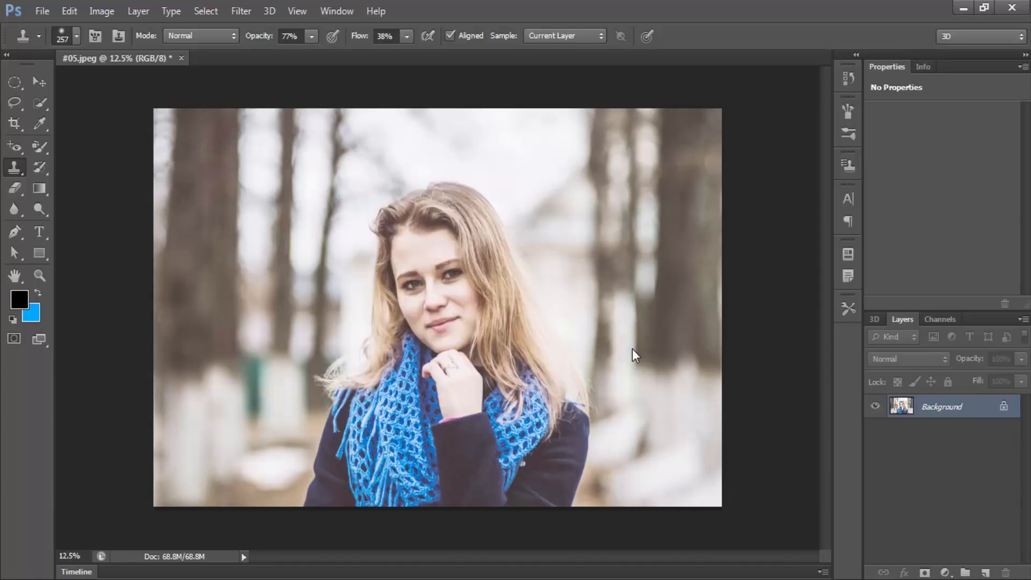
- Increase the photo's contrast to 56 with a Brightness/Contrast adjustment, leaving brightness at 0
click(102, 11)
mouse_move(168, 52)
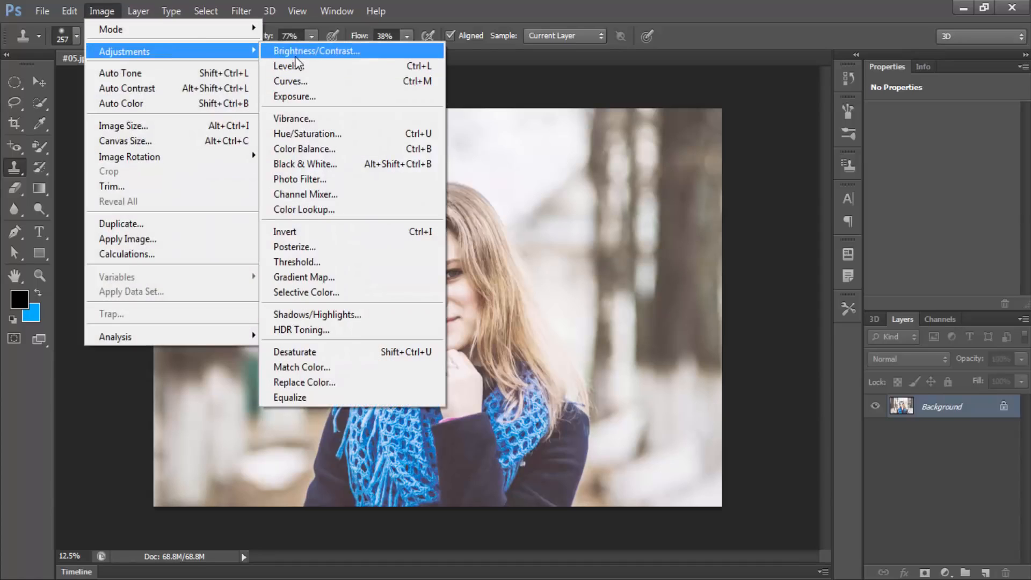
click(315, 64)
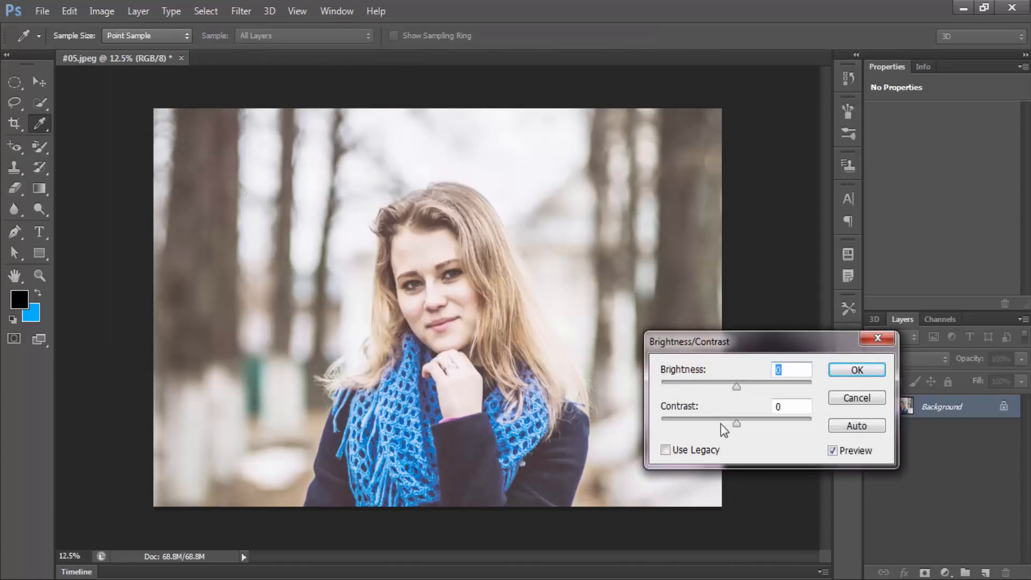
drag(721, 423, 760, 427)
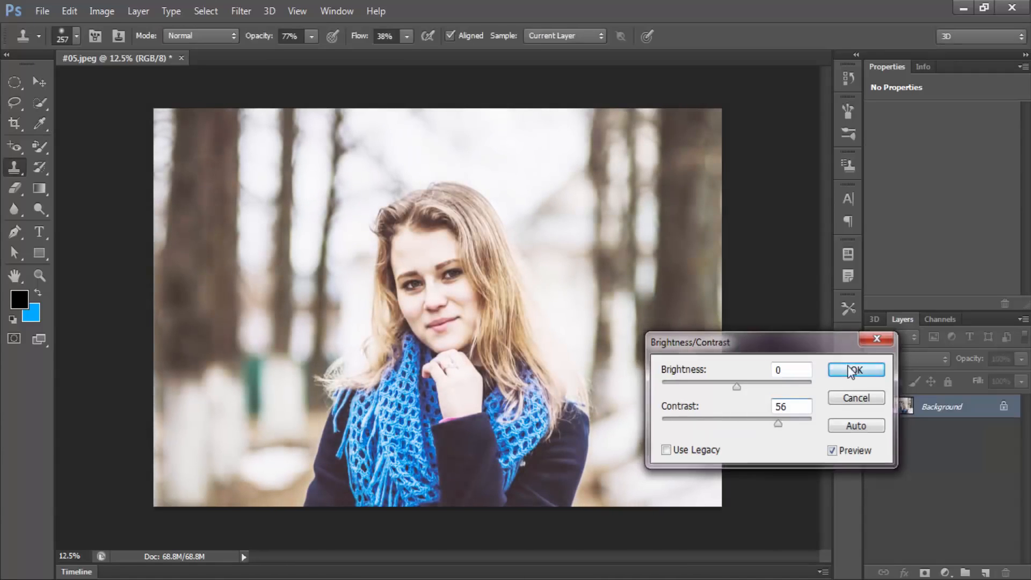
click(853, 370)
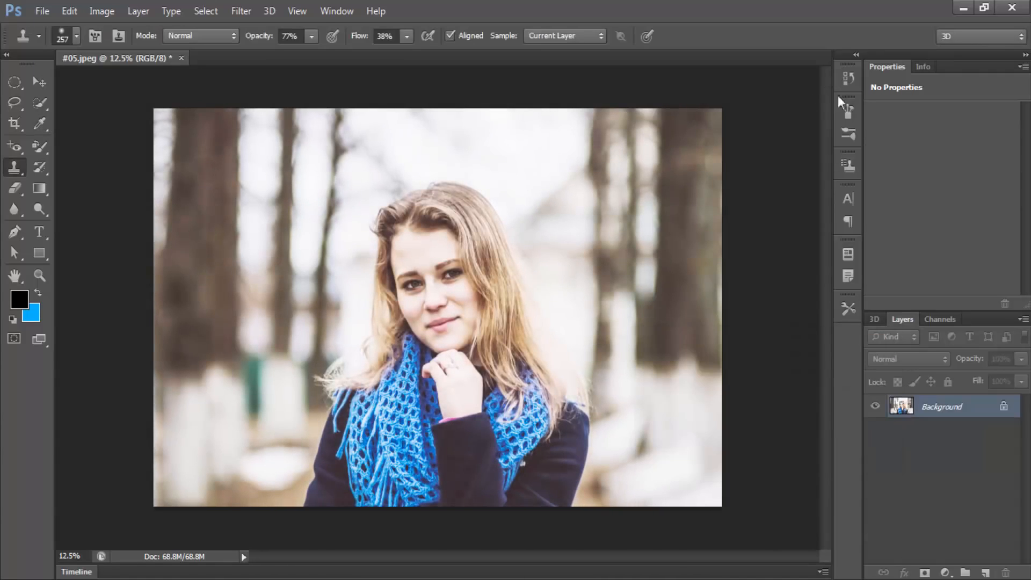
- Compare the originally opened photo with the Brightness/Contrast state in the history, ending on the adjusted version
click(844, 75)
click(759, 112)
click(751, 199)
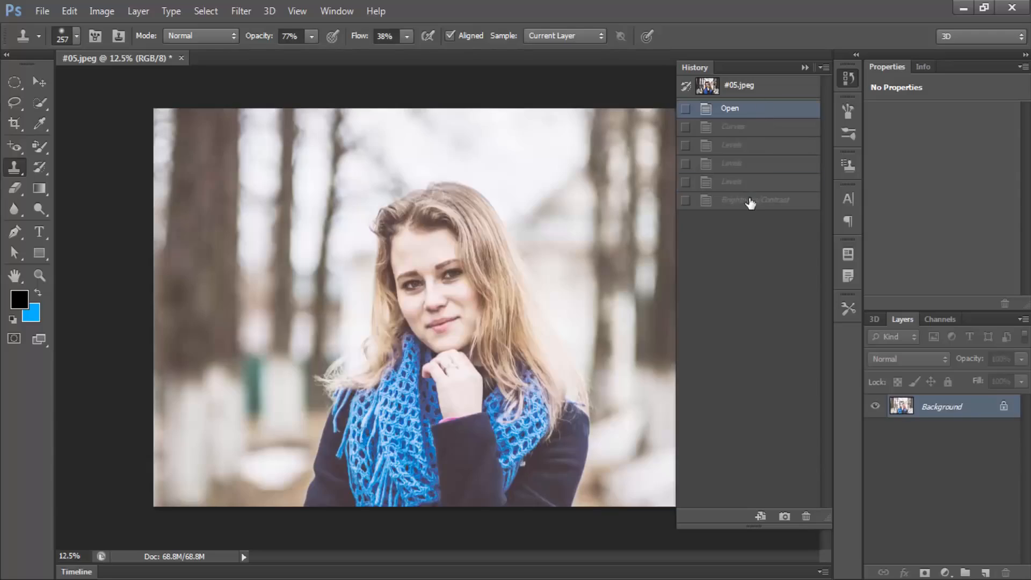
click(847, 78)
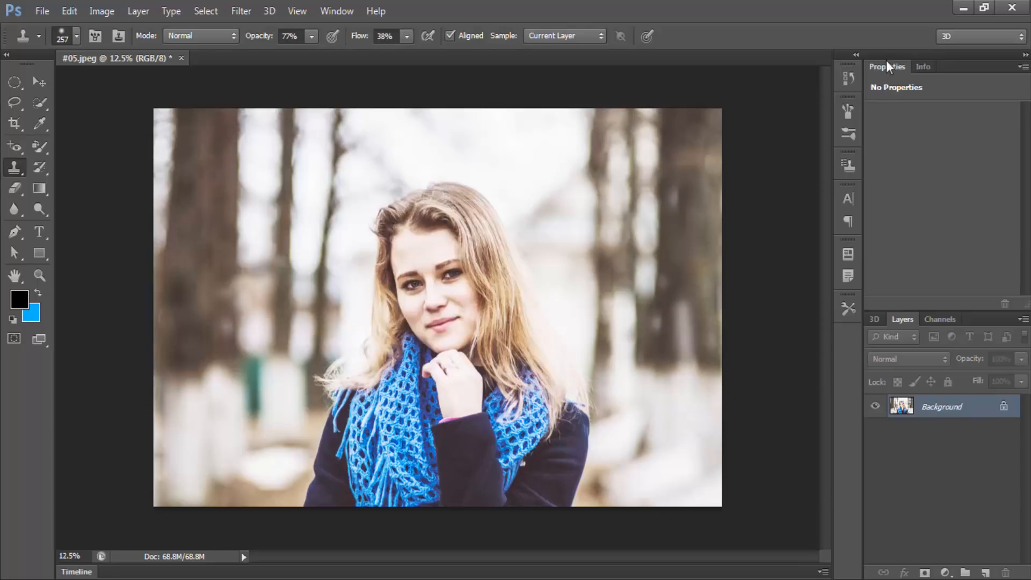
- Check the photo's history list, try a Clone Stamp dab on the woman's forehead, and undo it
click(848, 78)
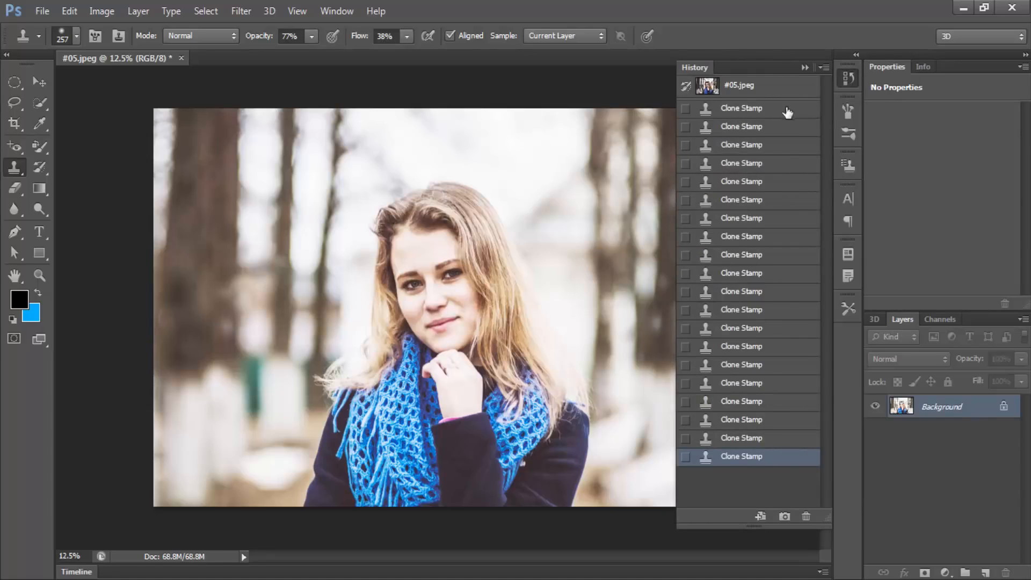
click(853, 82)
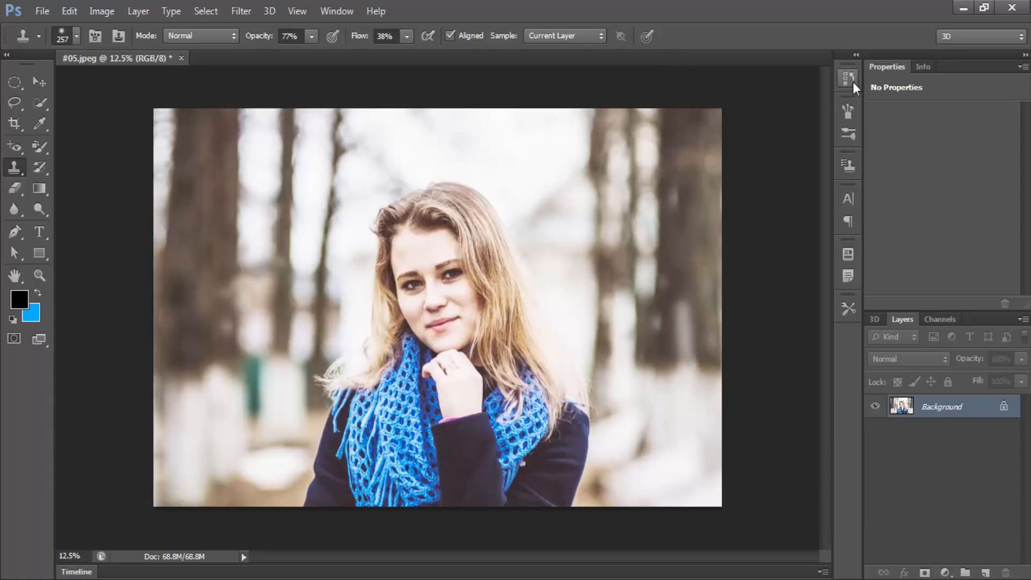
key(ctrl+l)
click(870, 145)
click(417, 248)
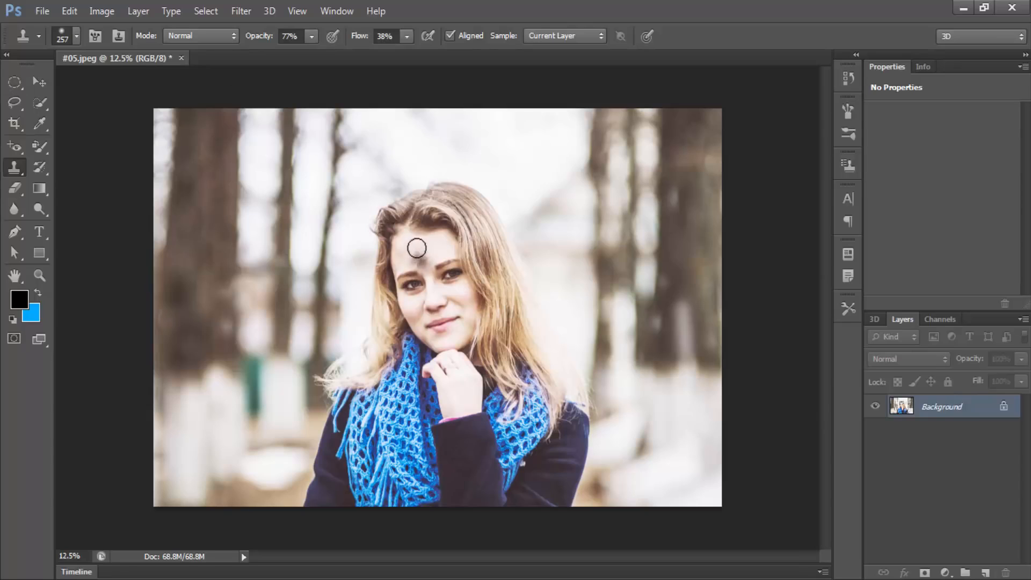
key(ctrl+z)
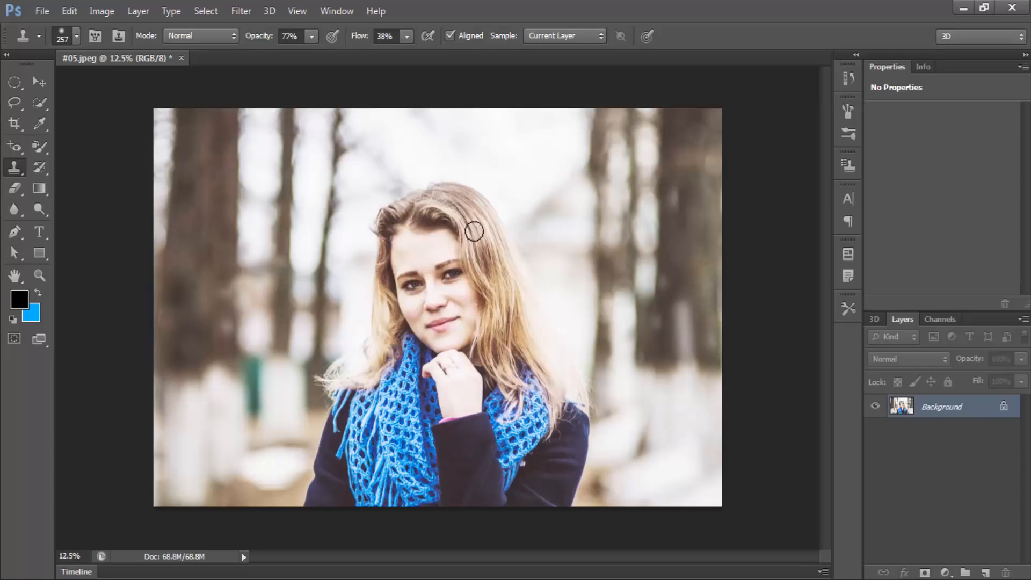
- Revert the photo to its originally opened #05.jpeg snapshot in the history
click(848, 78)
click(741, 86)
click(848, 78)
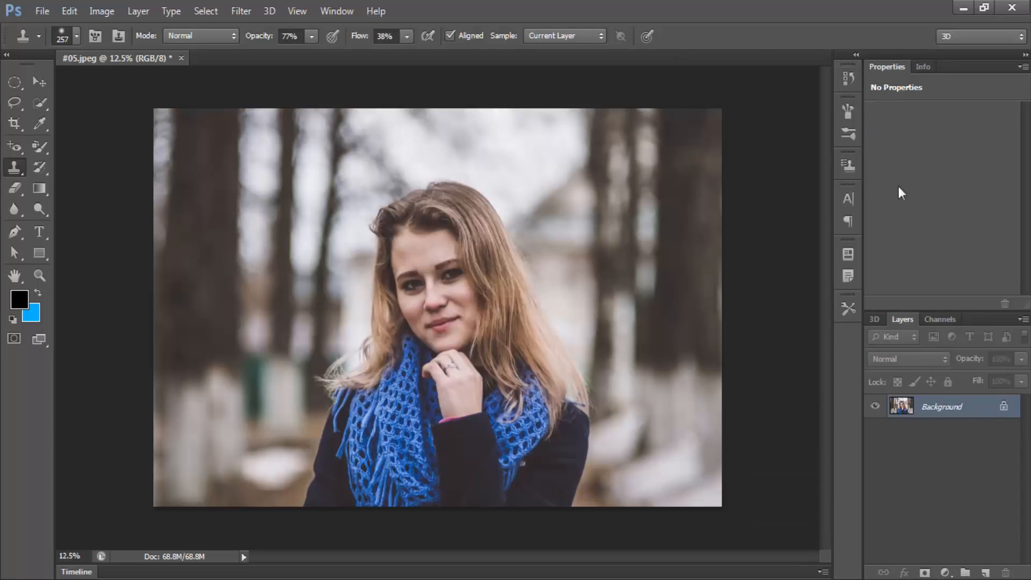
- Add a Gradient fill layer over the photo using the dark-red to bright-red preset
click(946, 571)
click(946, 570)
click(946, 571)
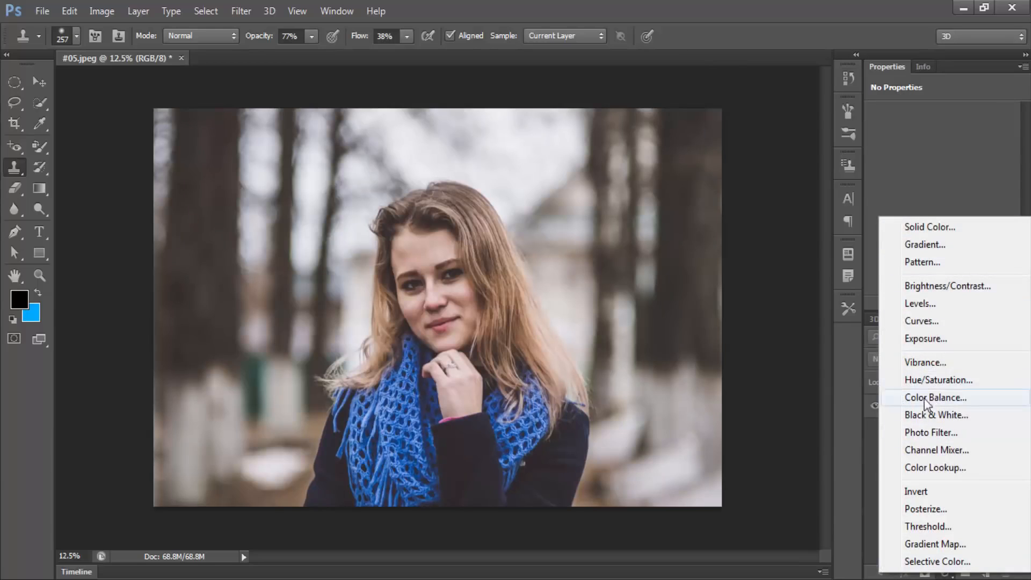
click(937, 245)
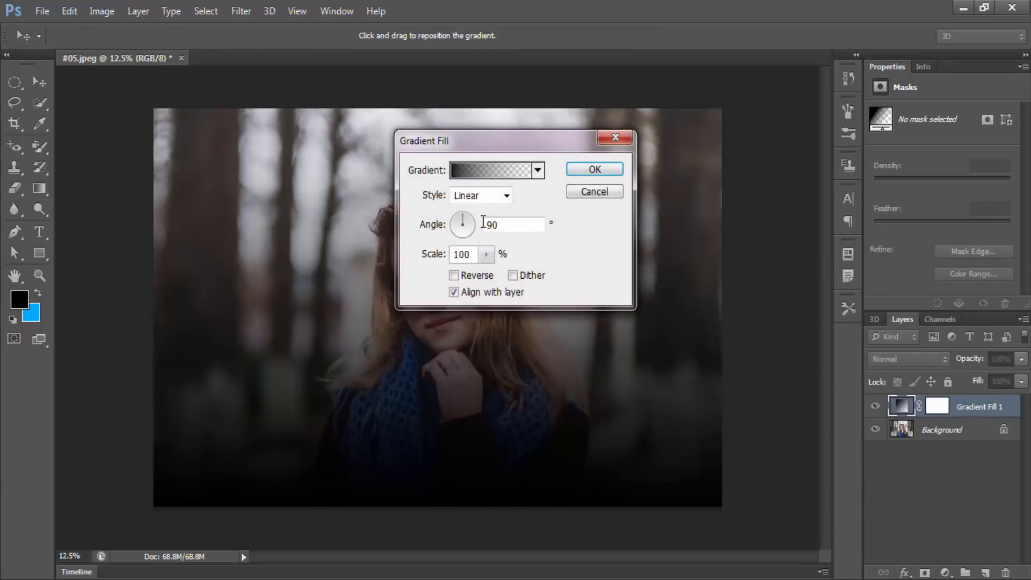
drag(500, 93, 679, 107)
click(687, 139)
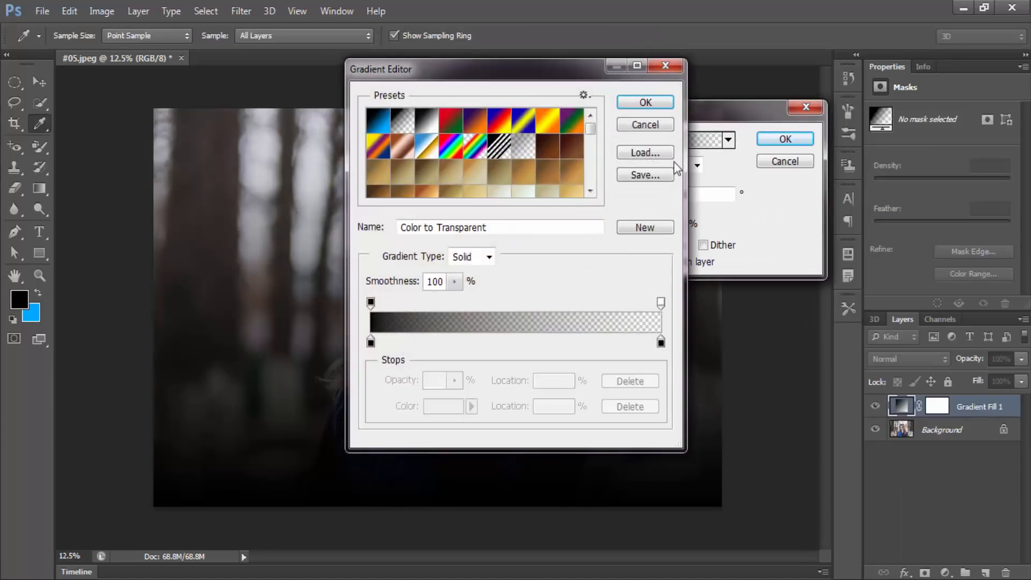
drag(557, 68, 877, 62)
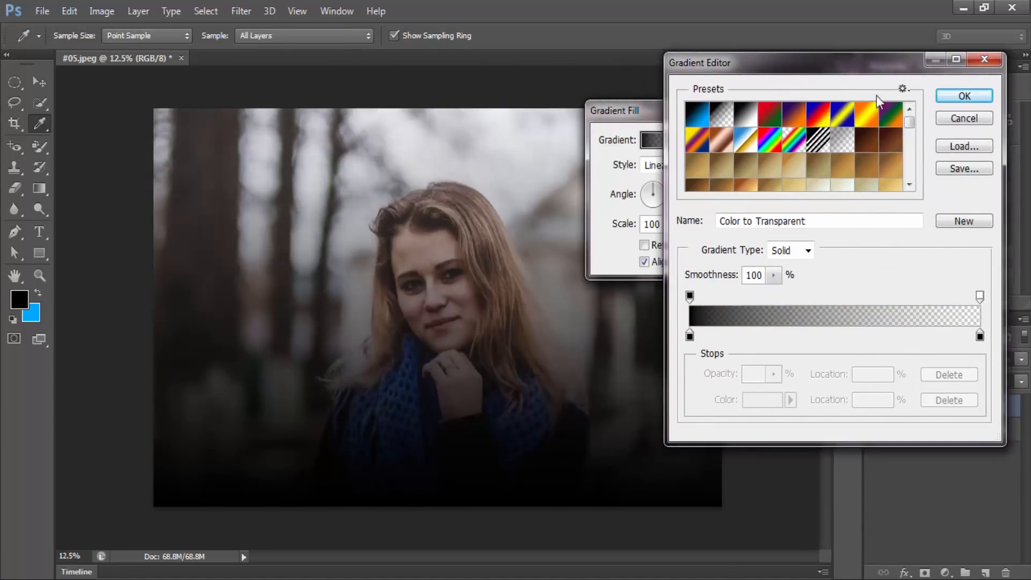
drag(910, 119, 910, 161)
click(794, 163)
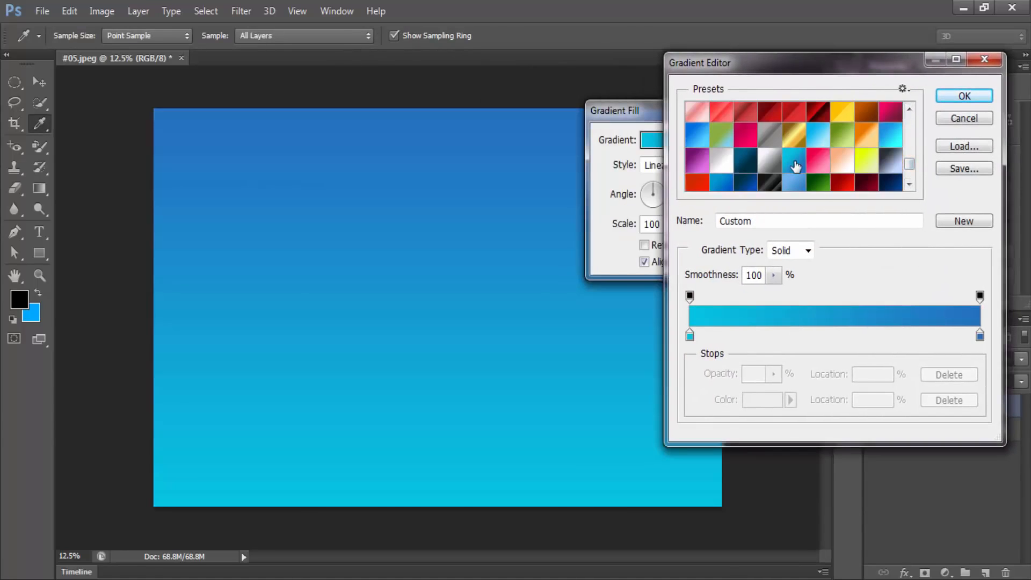
click(824, 184)
click(842, 183)
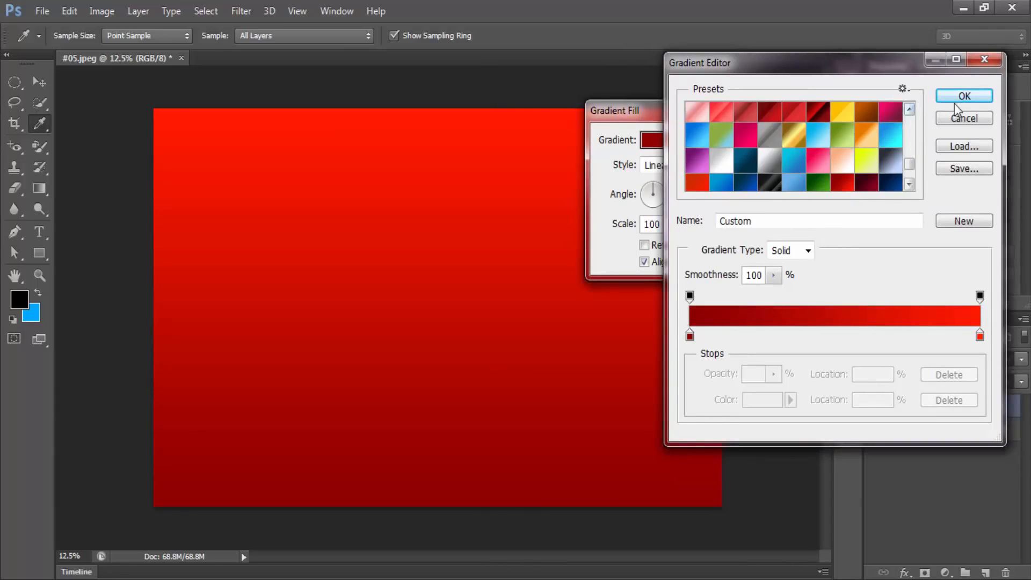
click(958, 97)
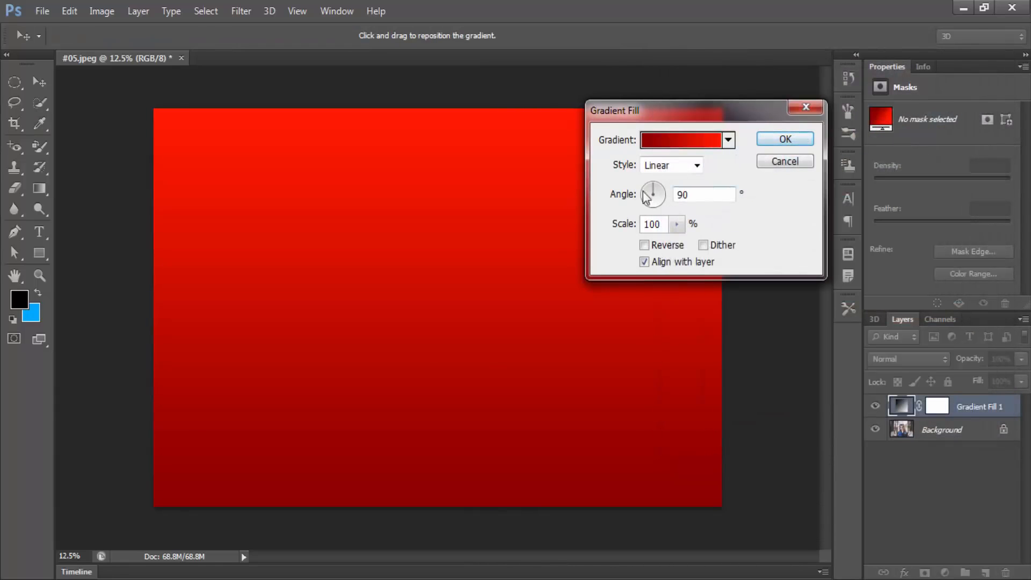
- Set the red gradient's angle to 0° and preview the fill layer over the photo at a reduced opacity
double_click(717, 194)
text(0)
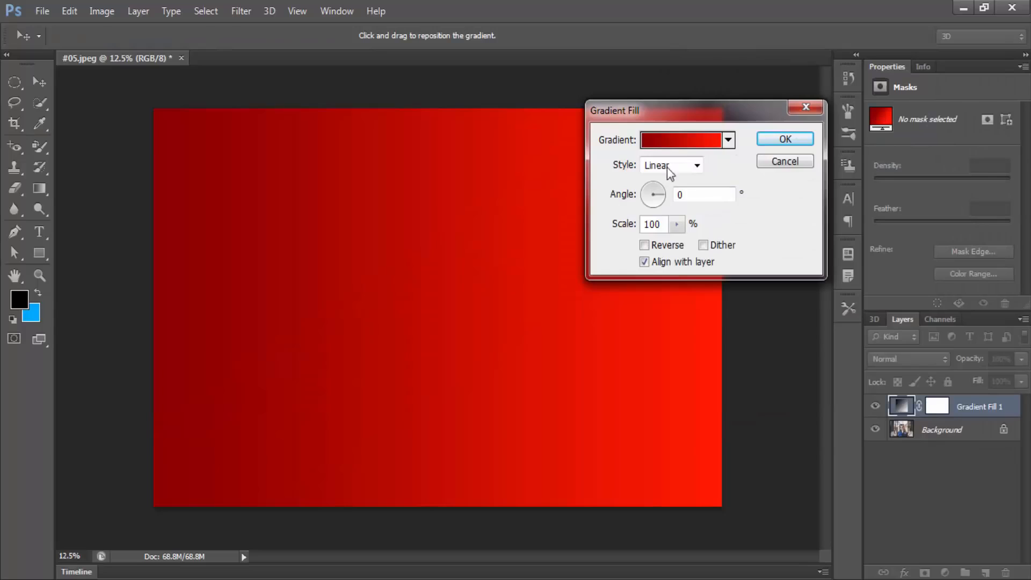
click(785, 139)
key(s)
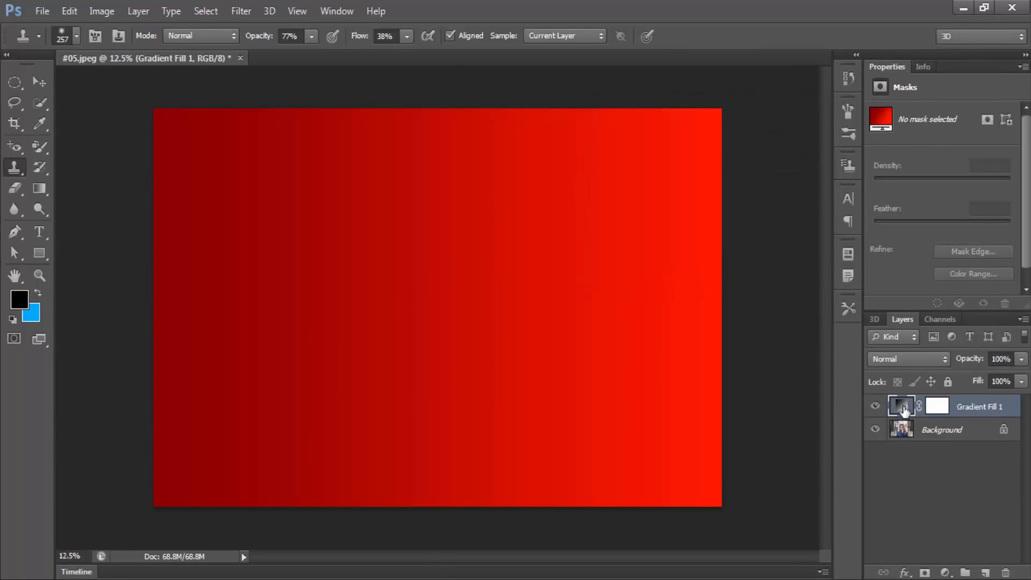
click(1021, 360)
drag(971, 378, 1025, 380)
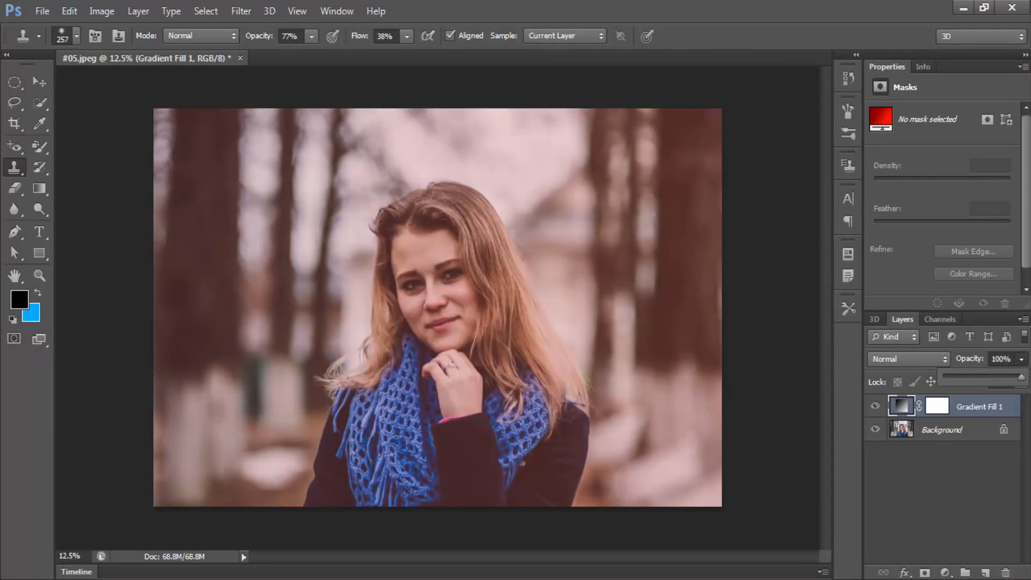
- Reopen the fill layer's gradient for editing and change its bright-red end stop to cyan
click(906, 407)
double_click(902, 408)
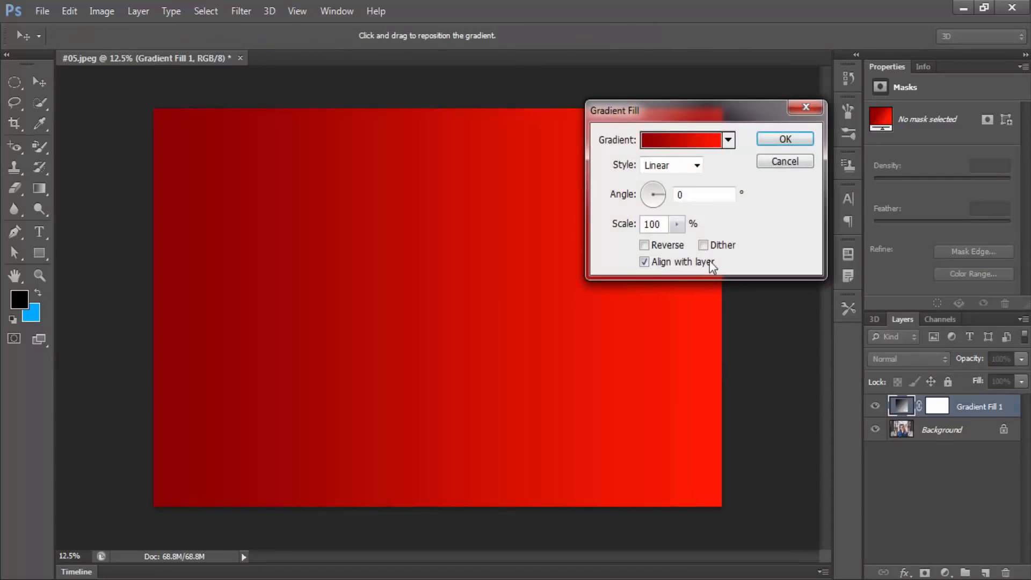
click(704, 141)
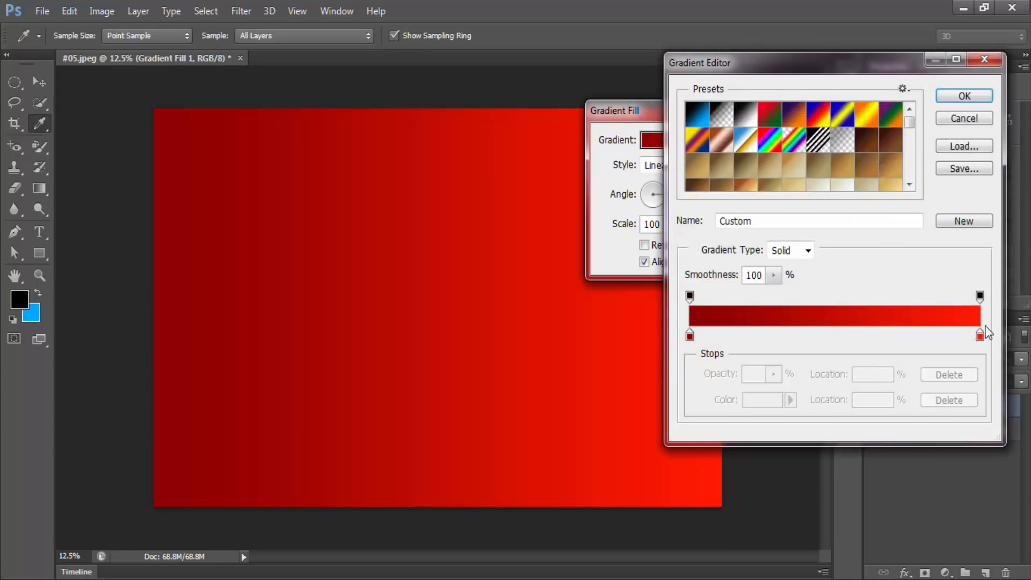
double_click(980, 334)
click(825, 315)
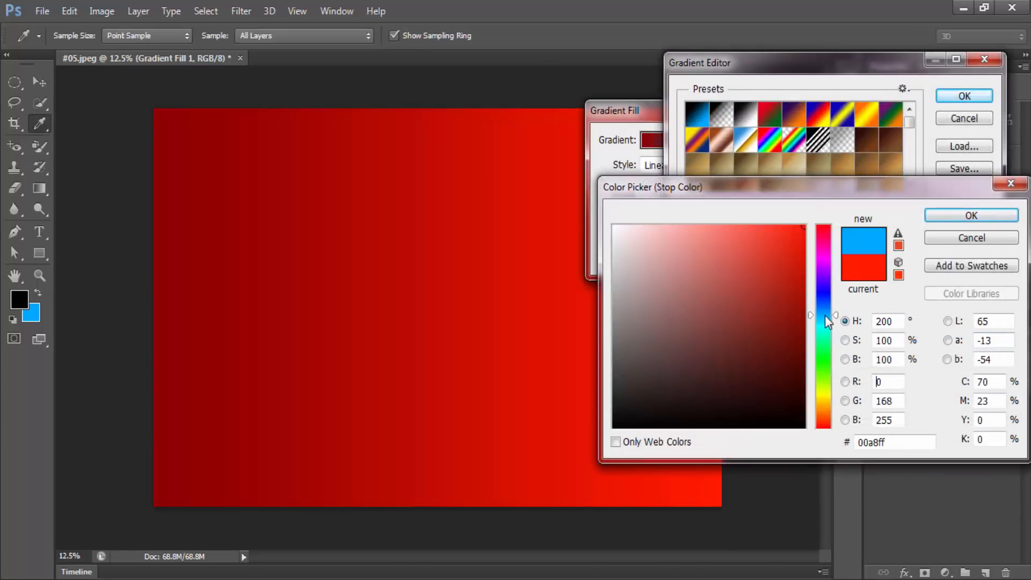
drag(824, 315, 826, 320)
click(993, 216)
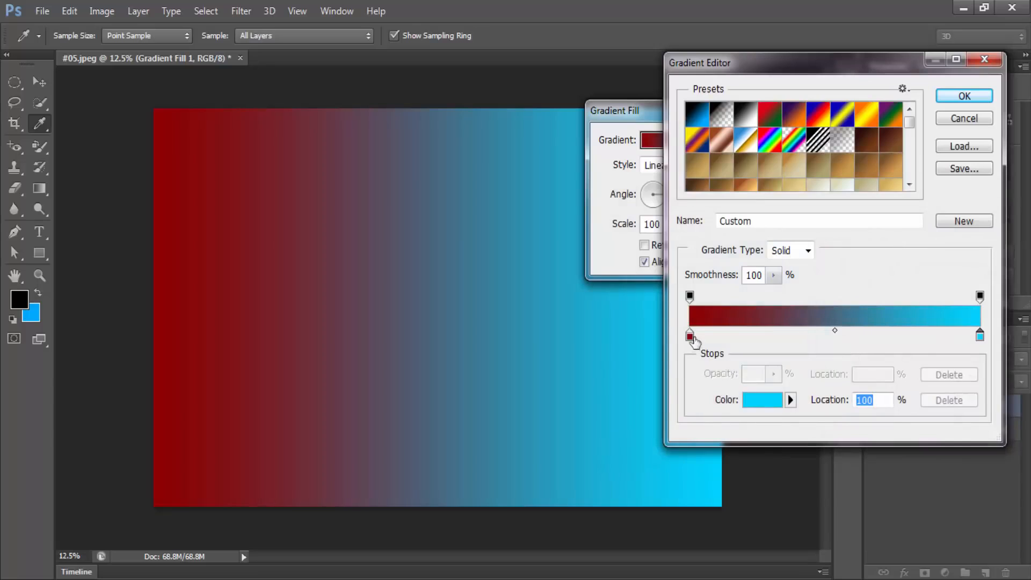
- Change the gradient's dark-red start stop to pure red (ff0000) and apply the edited gradient
double_click(689, 337)
drag(778, 243, 968, 208)
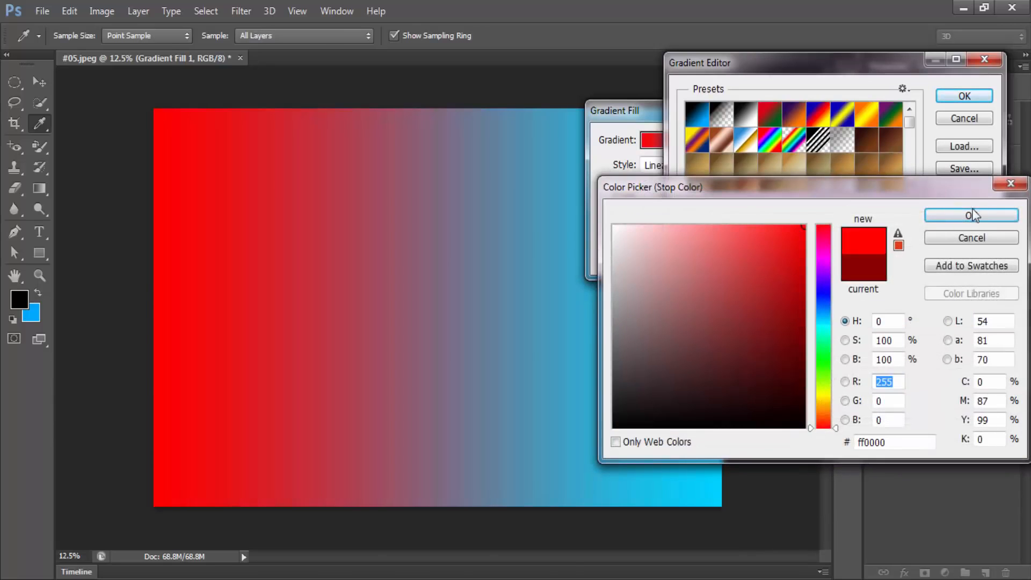
click(973, 214)
click(968, 99)
click(808, 136)
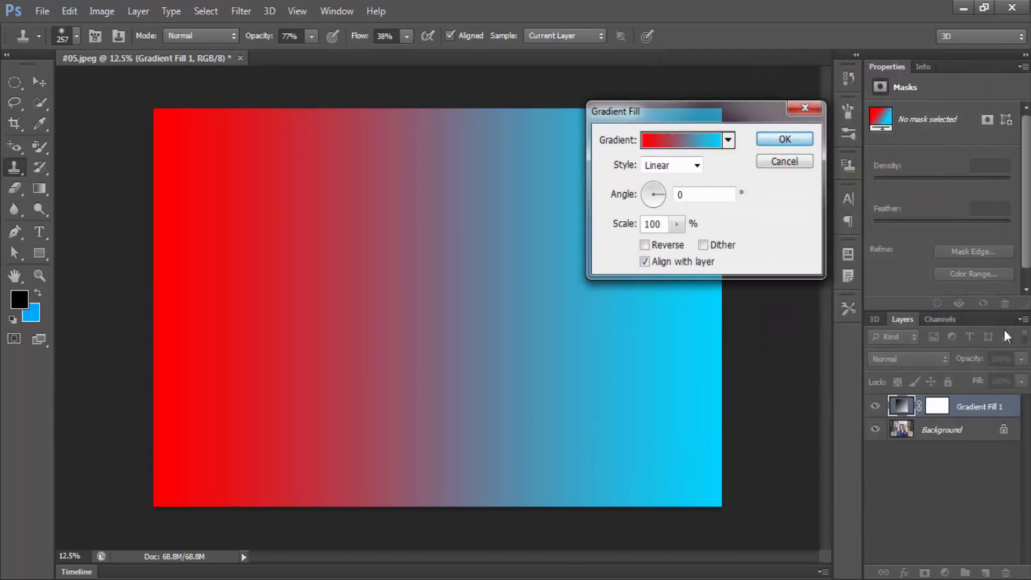
- Lower the red-to-cyan gradient fill layer's opacity to 20%
click(1022, 359)
drag(968, 375, 962, 383)
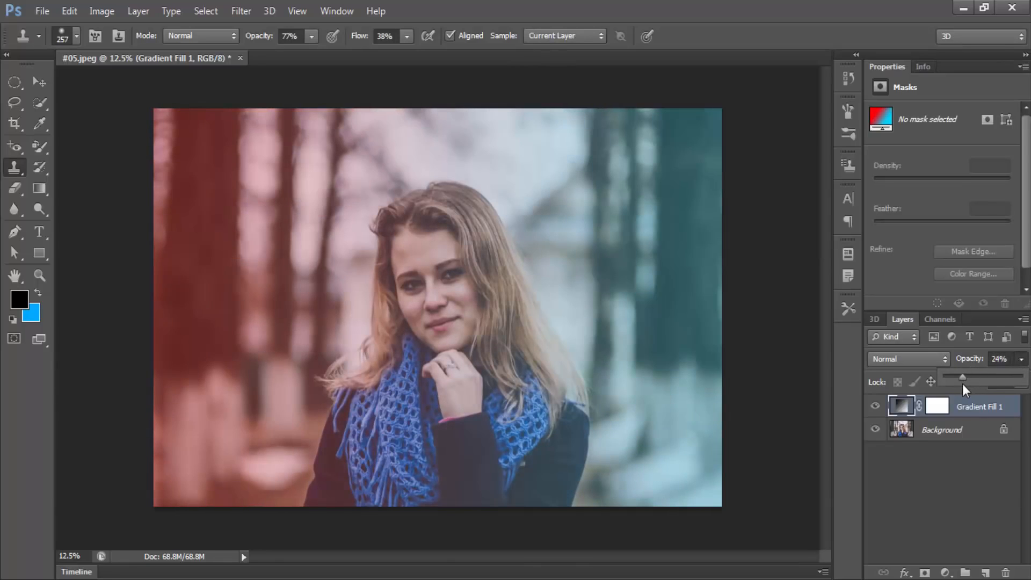
click(961, 435)
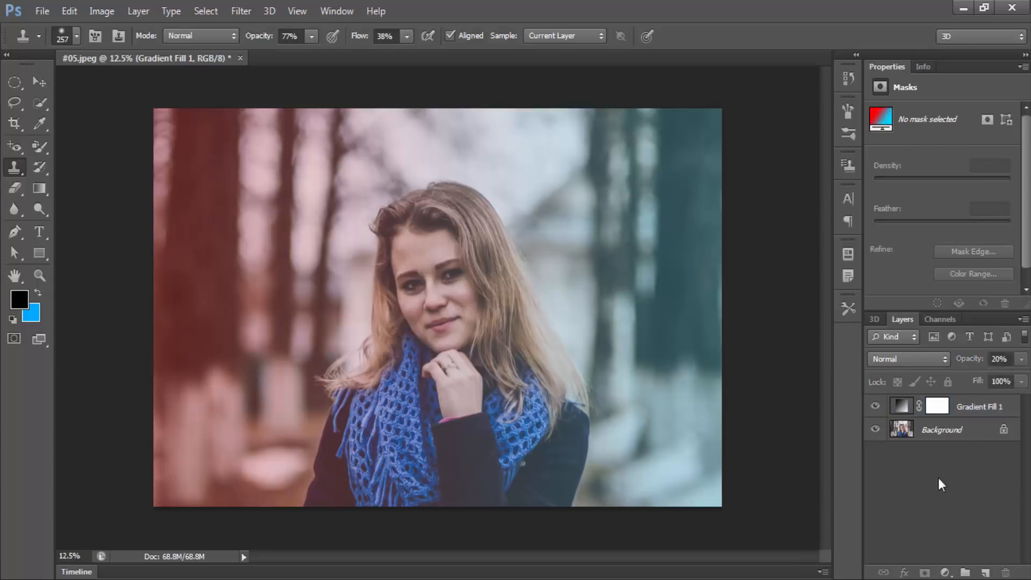
- Hide the gradient fill layer and delete it, leaving only the Background layer
click(970, 410)
right_click(988, 409)
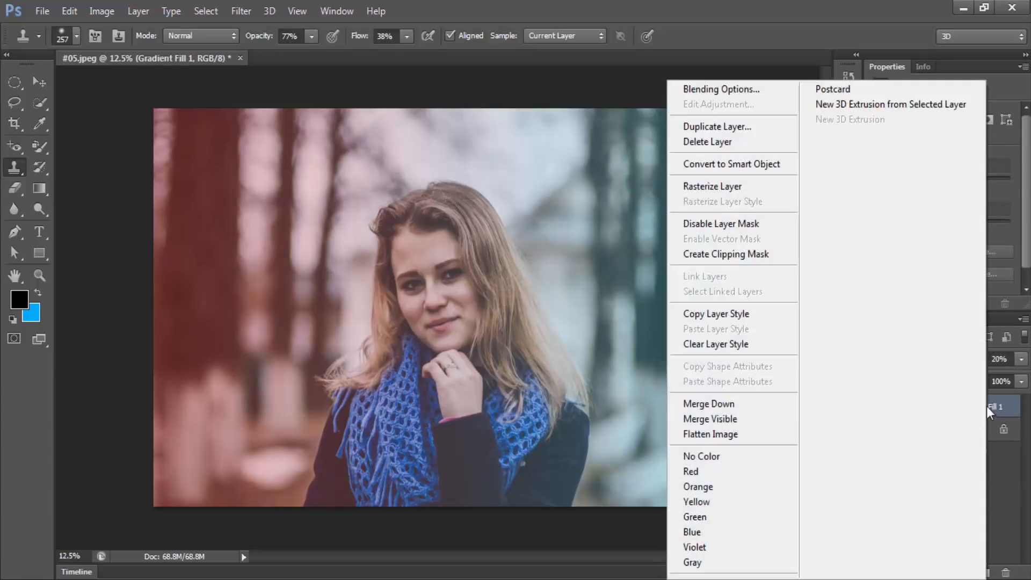
key(Escape)
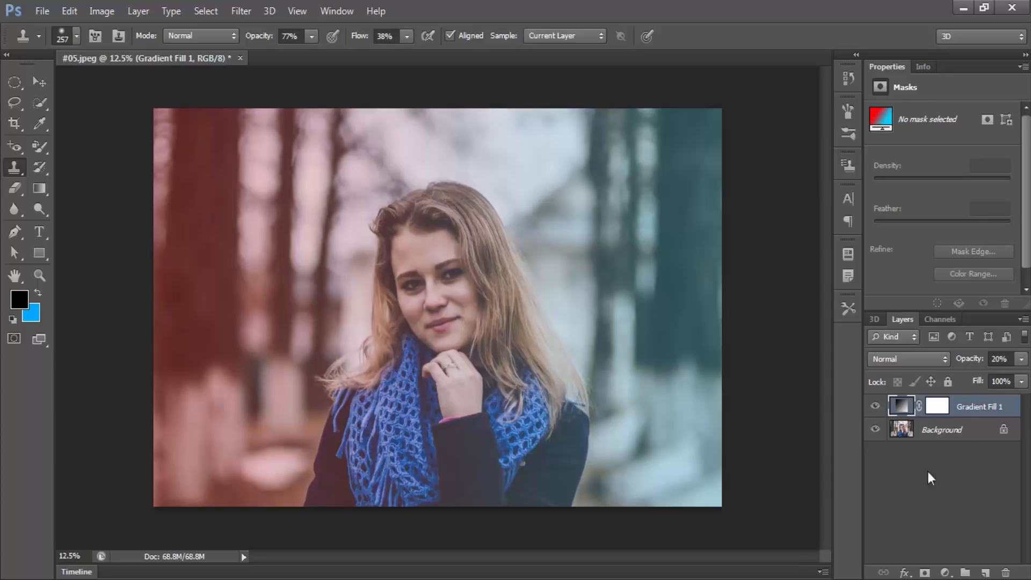
click(875, 407)
drag(972, 411, 1005, 572)
- Add a Curves adjustment layer and brighten the midtones by raising the RGB curve from input 98 to output 127
click(944, 572)
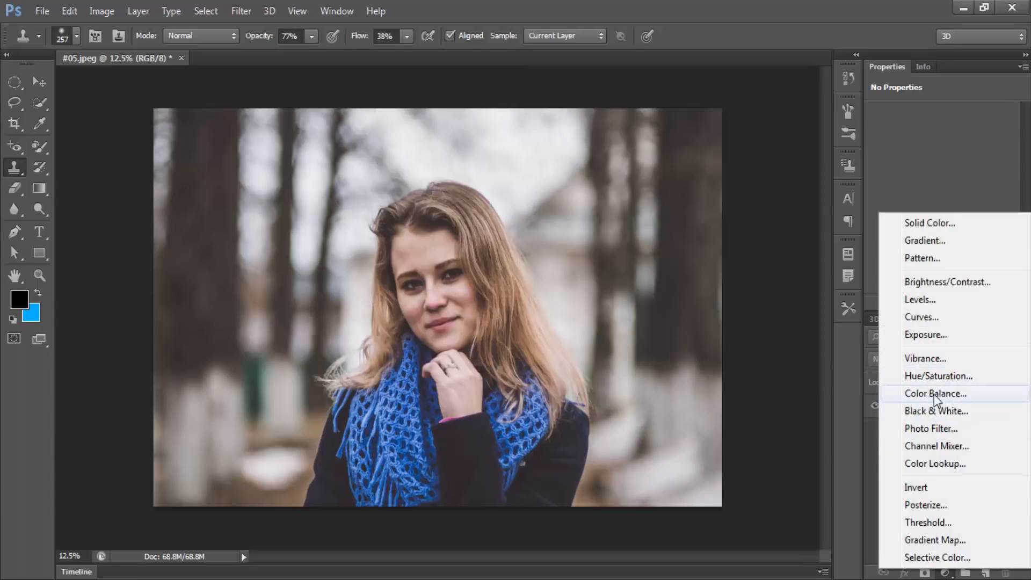
click(929, 429)
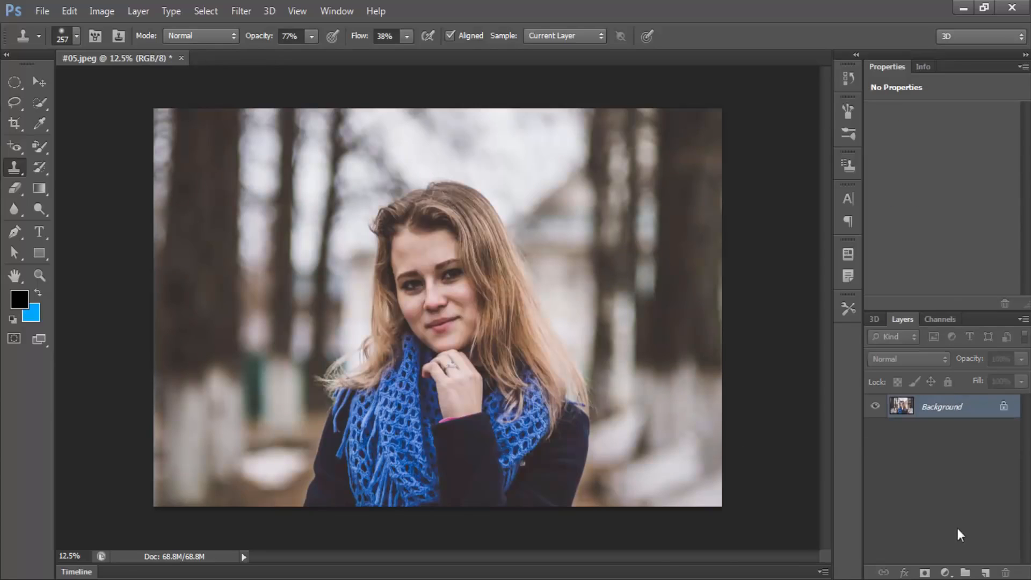
click(943, 573)
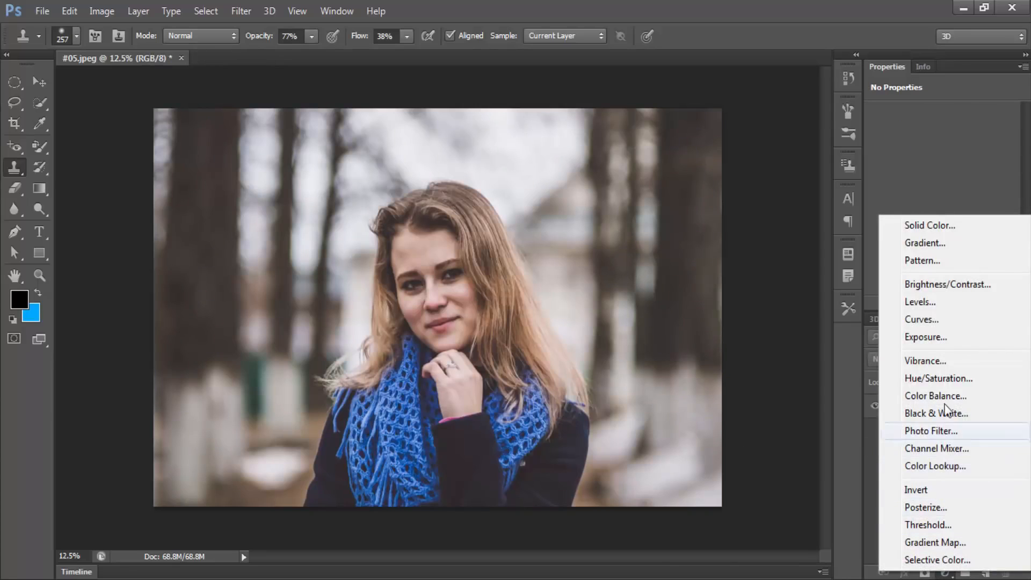
click(918, 319)
drag(952, 221, 944, 208)
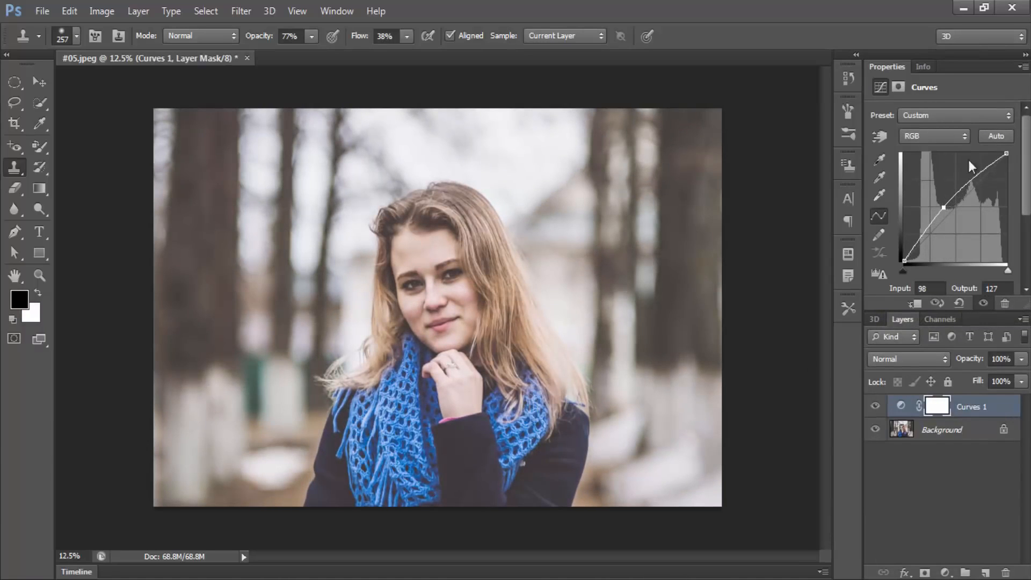
- Add a Levels adjustment layer with the black input level at 27 and the midtones lightened
click(944, 573)
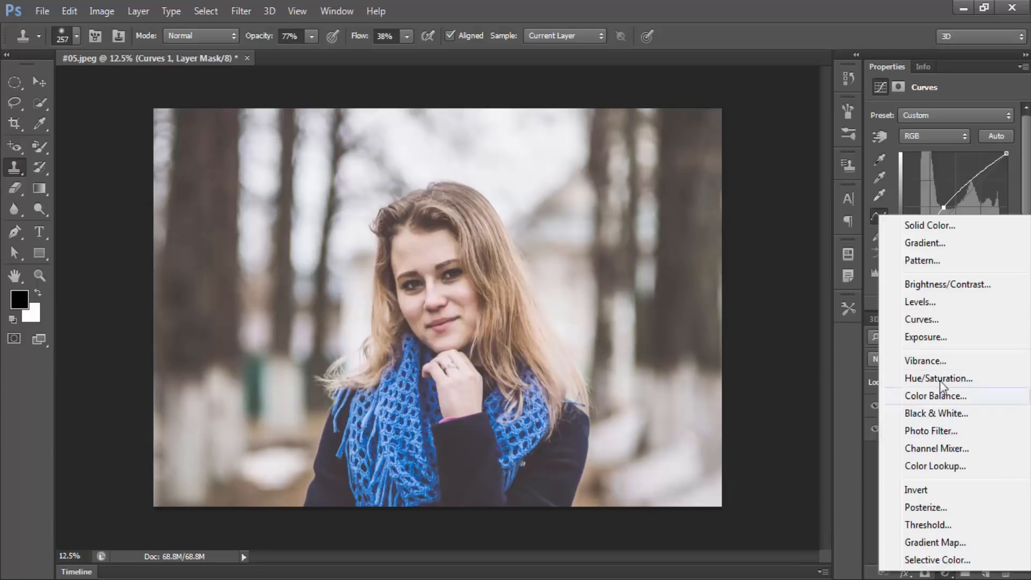
click(925, 304)
drag(892, 231, 945, 236)
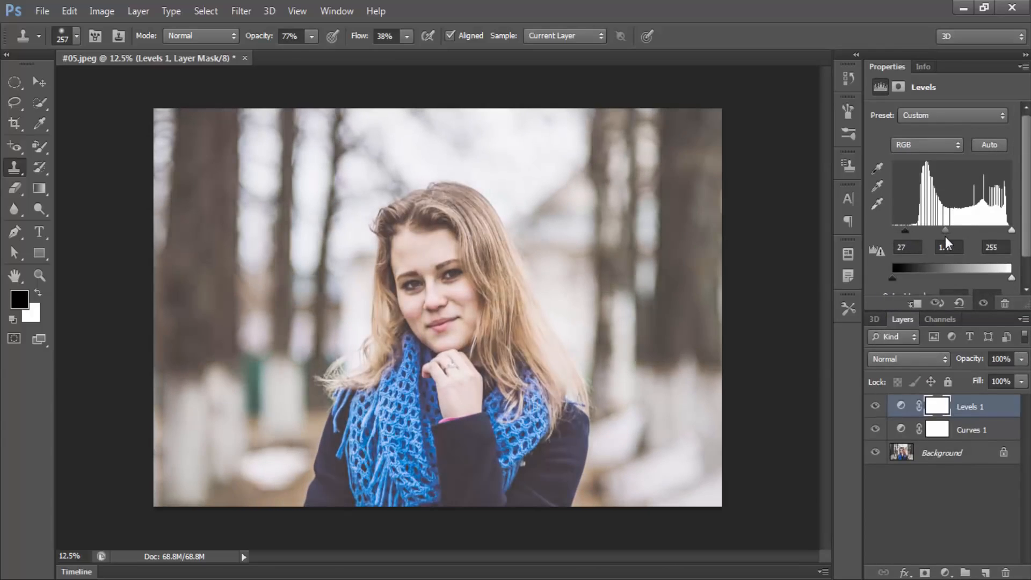
click(951, 475)
- Select the Background layer and apply repeated Clone Stamp dabs over the blurred trees, watching them accumulate in the history
click(942, 455)
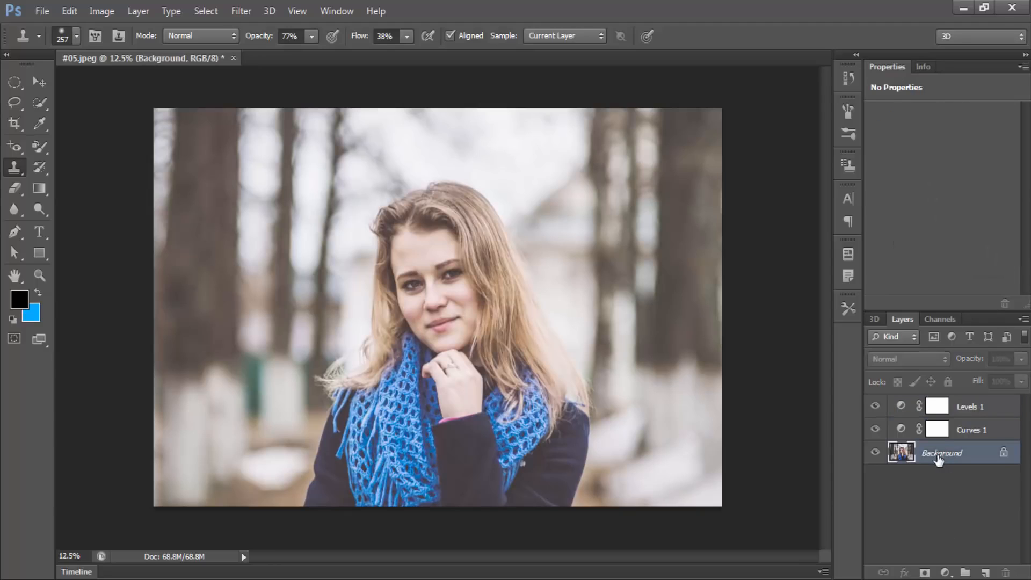
click(848, 78)
click(847, 78)
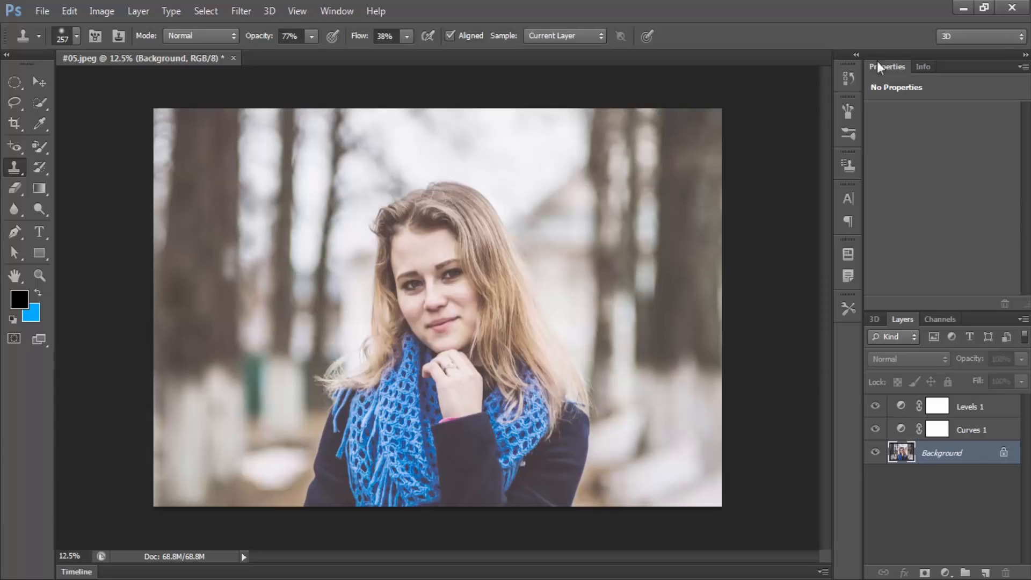
click(847, 80)
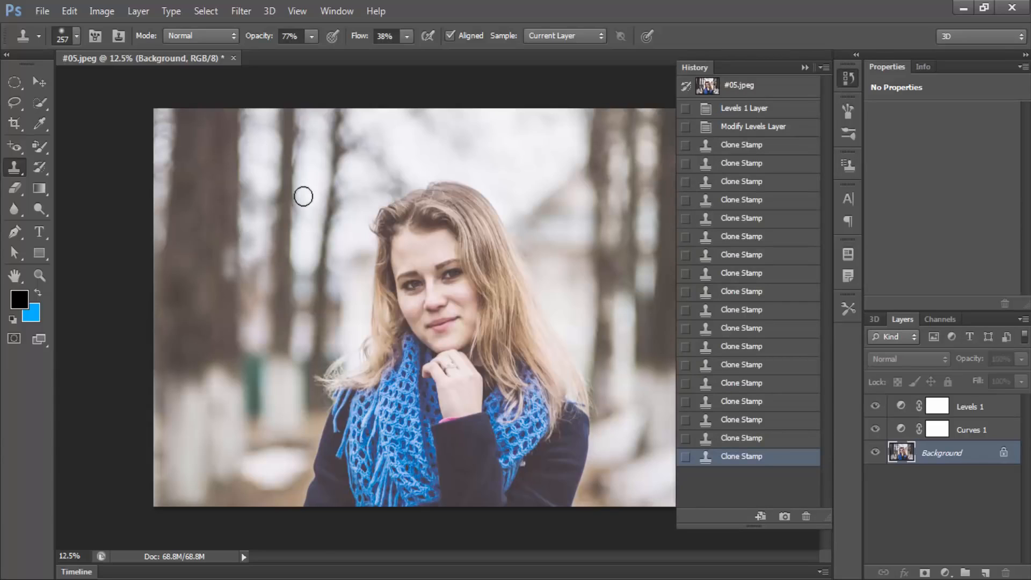
click(263, 226)
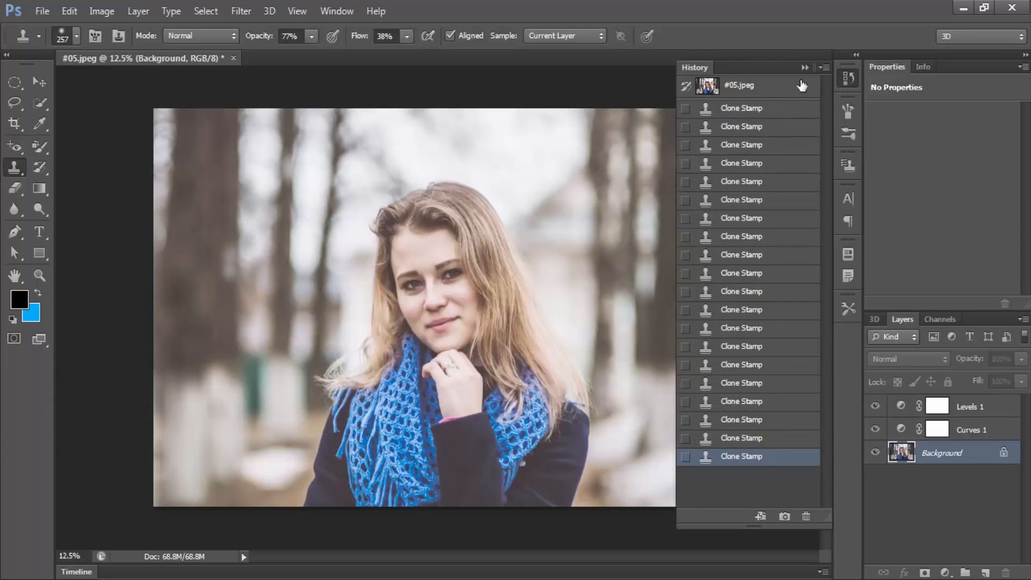
- Step back to the earliest Clone Stamp history state, return to the latest one, and close the history
click(759, 109)
click(744, 455)
click(846, 79)
- Hide the Curves adjustment layer and show it again to compare its effect on the photo
click(937, 429)
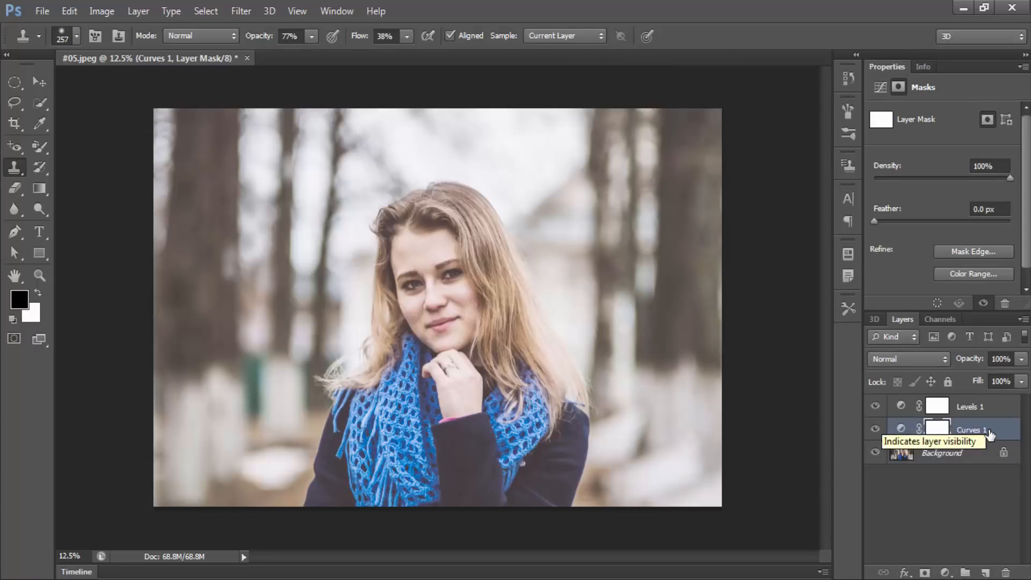
click(876, 430)
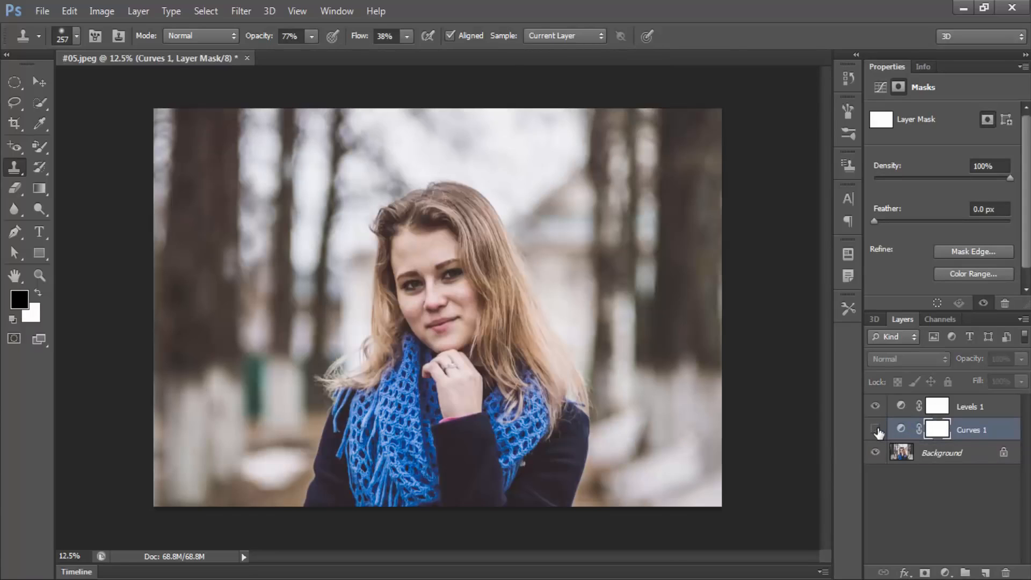
click(877, 431)
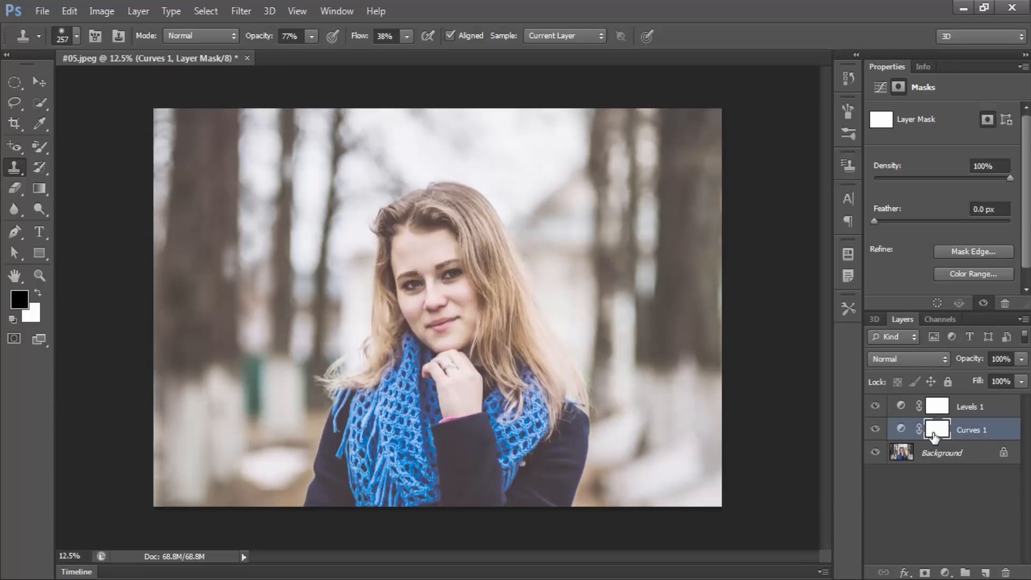
- Reopen the Curves adjustment layer and move its midtone point to input 111, output 118
double_click(968, 429)
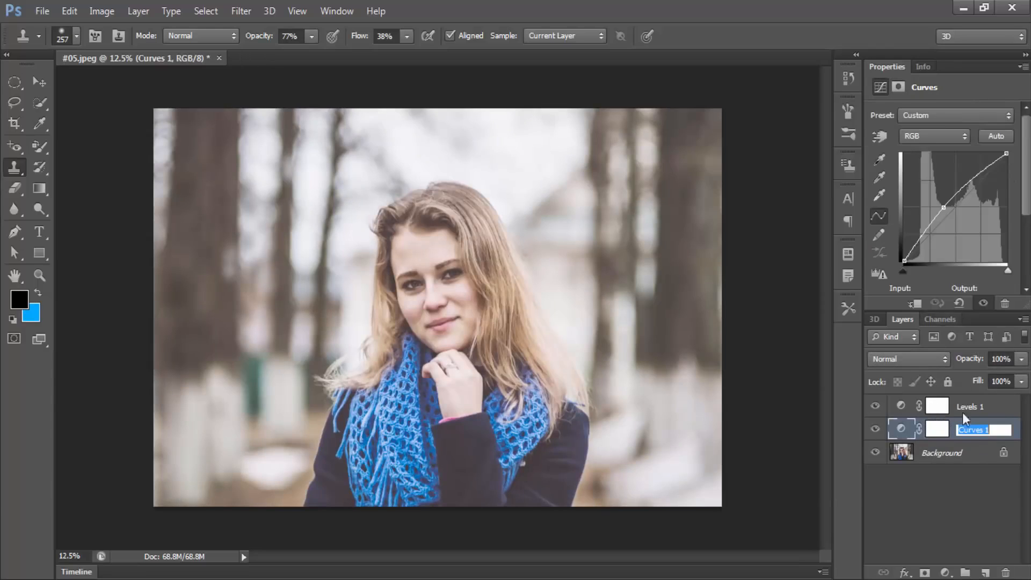
key(Return)
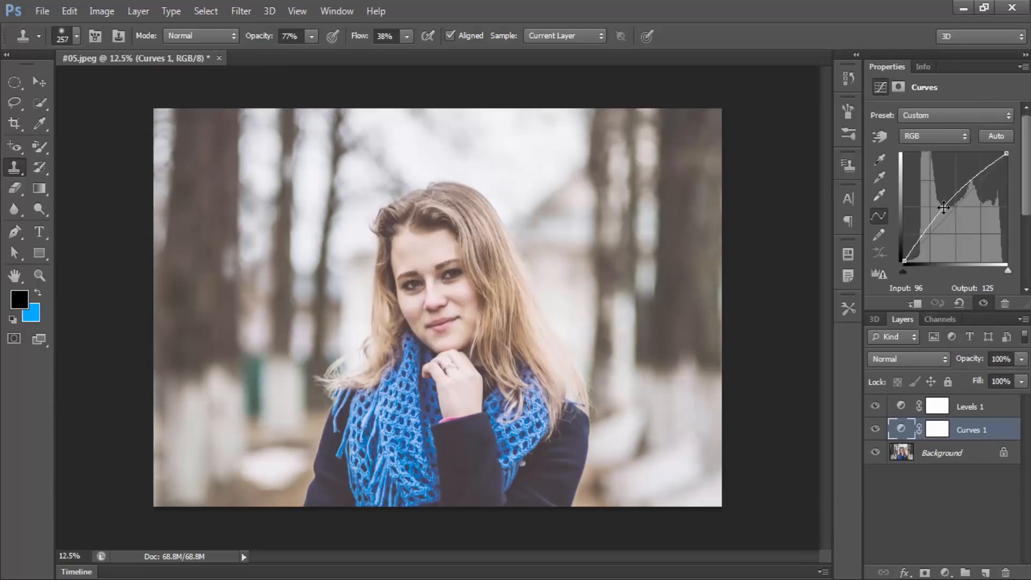
drag(944, 208, 946, 209)
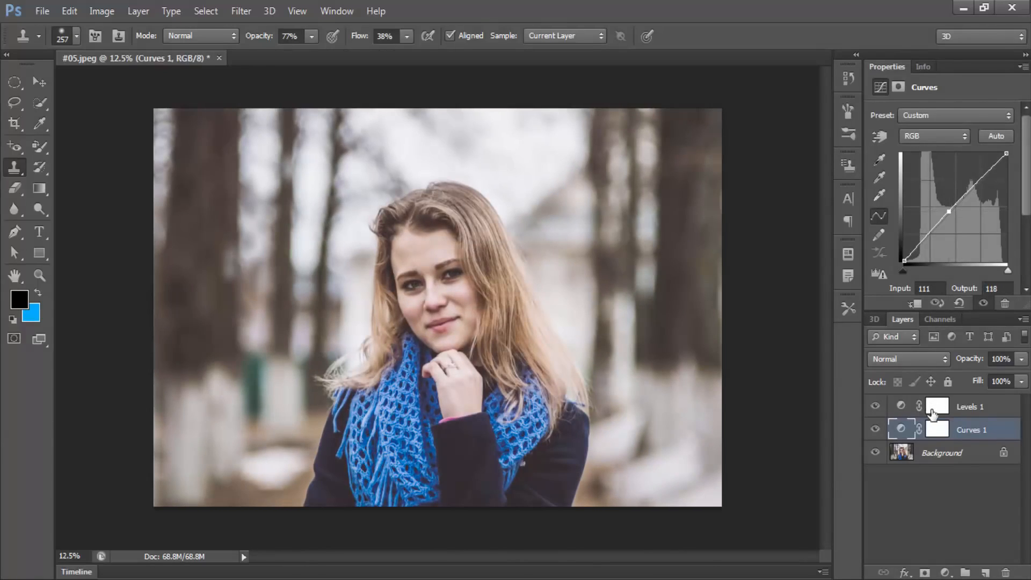
- Edit the Levels adjustment layer to a black input level of 0 and a midtone value of 0.96
click(935, 407)
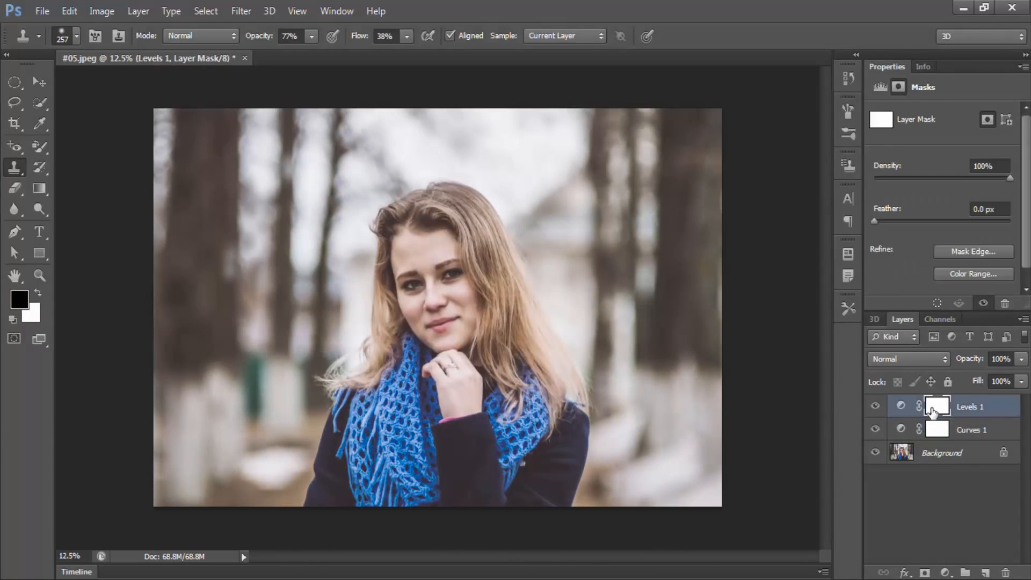
click(901, 405)
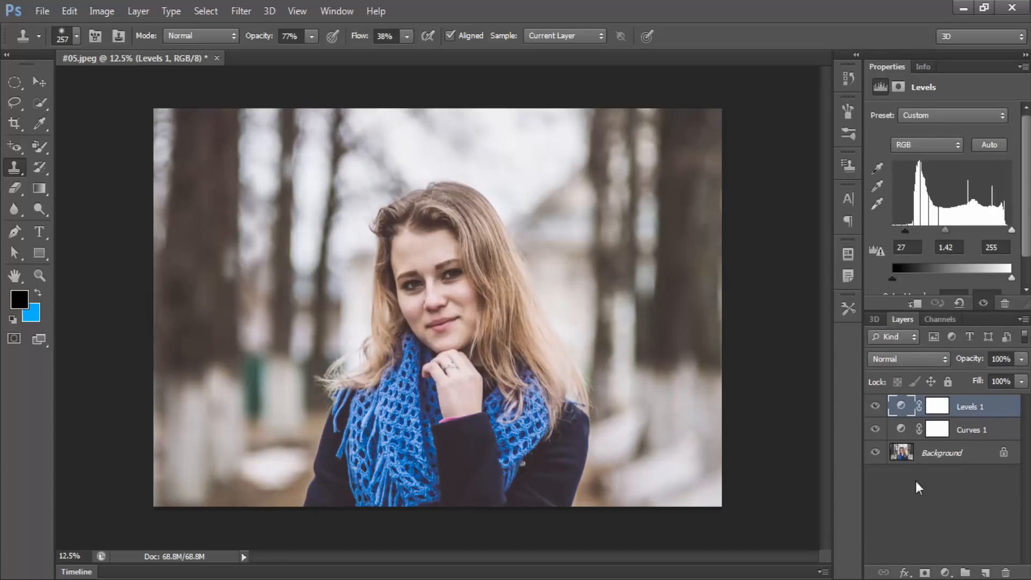
drag(902, 228, 878, 232)
mouse_move(939, 235)
mouse_down()
mouse_move(961, 229)
mouse_move(942, 240)
mouse_move(954, 237)
mouse_up()
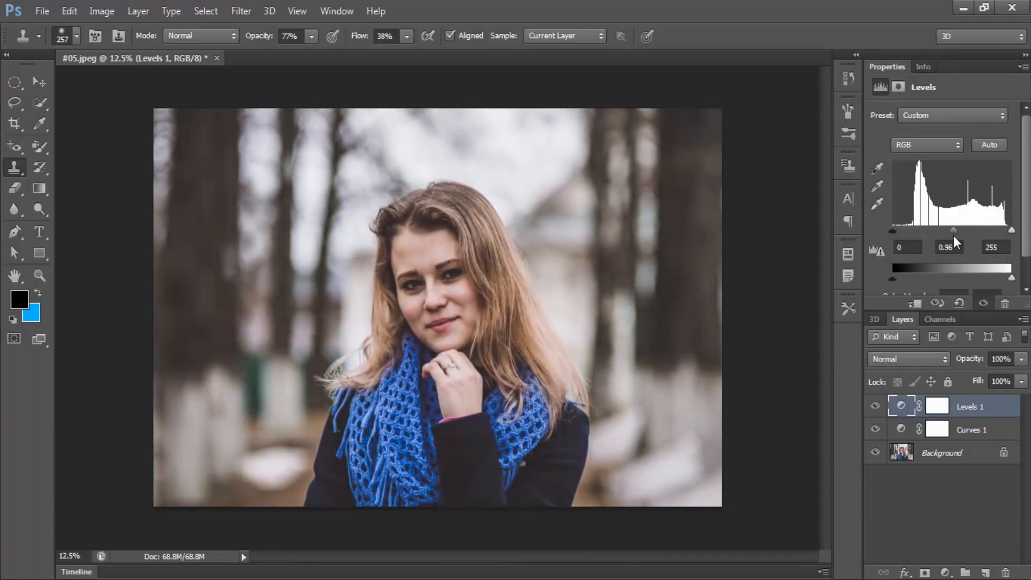
click(955, 520)
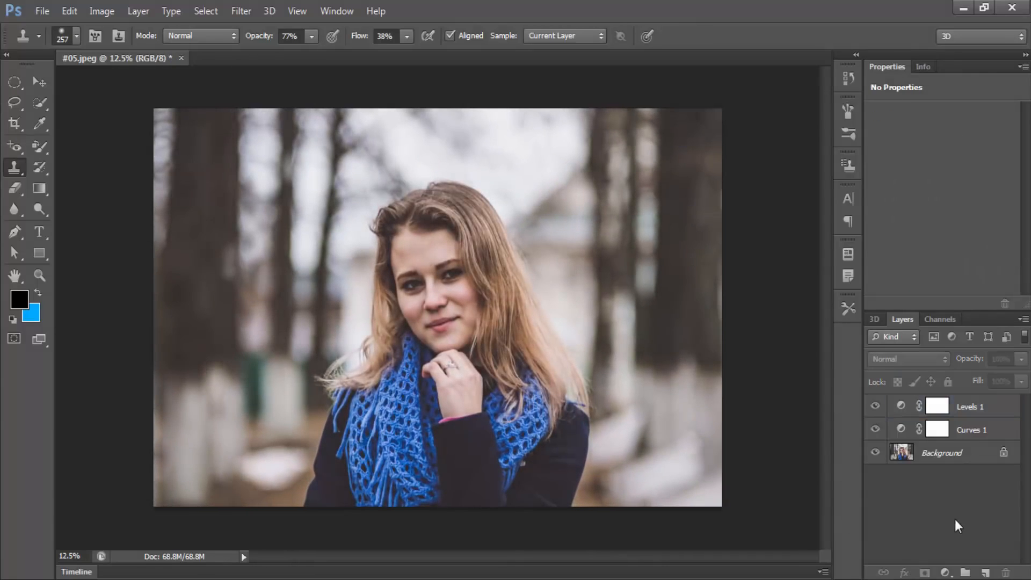
- Add a Gradient Map adjustment layer directly above the Background layer
click(943, 459)
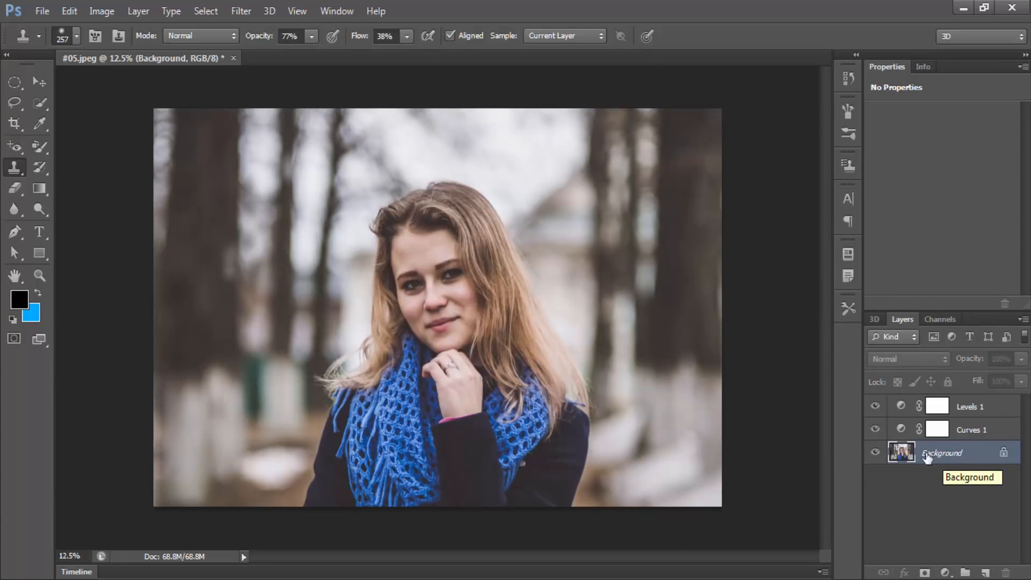
click(945, 573)
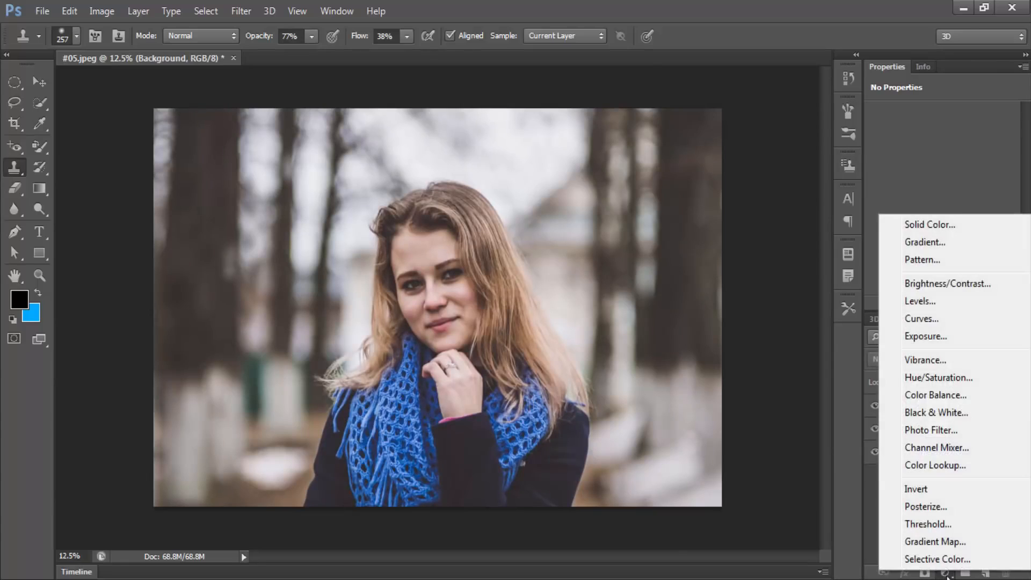
click(946, 574)
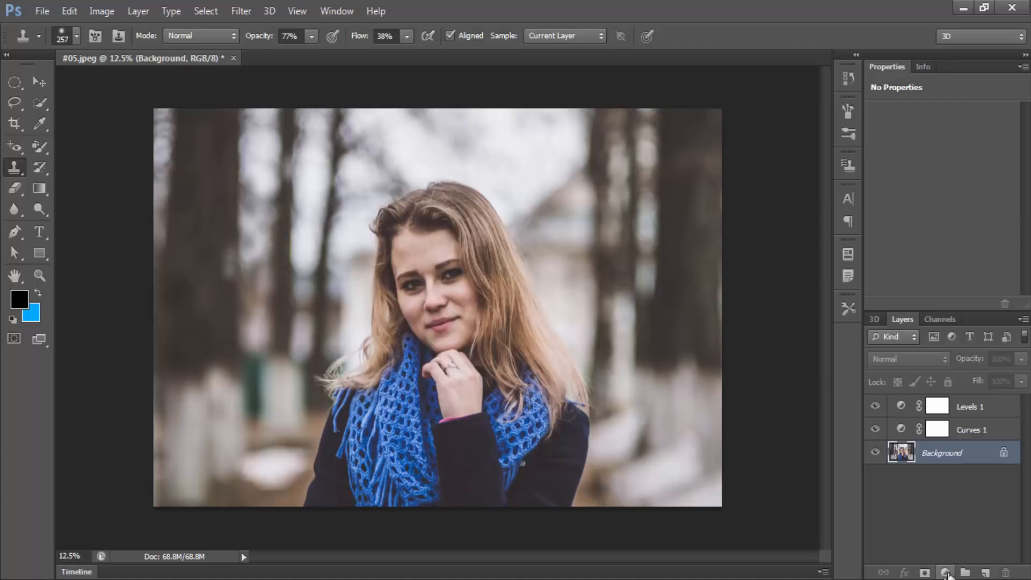
click(946, 574)
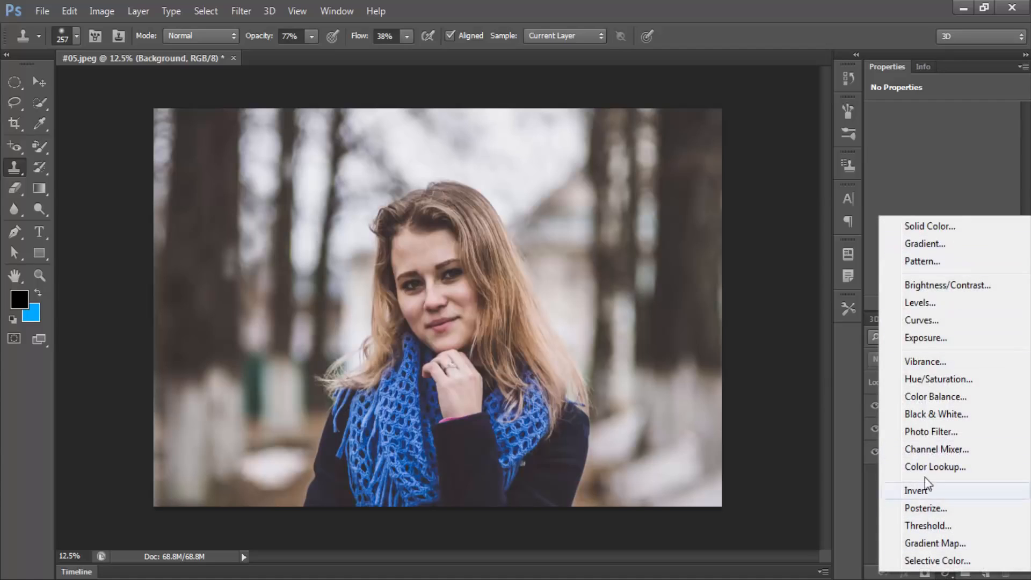
click(934, 542)
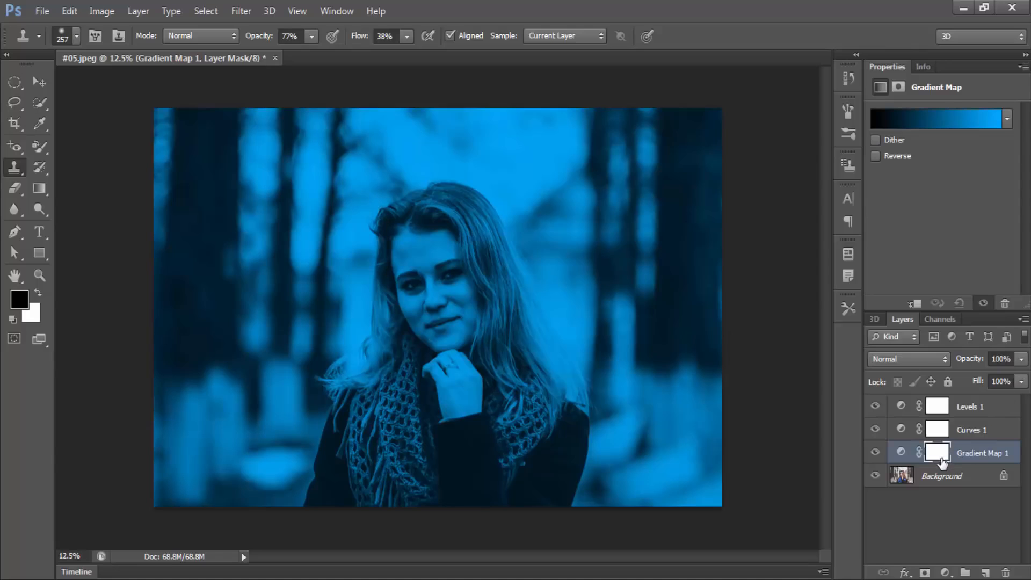
- Lower the Gradient Map layer's opacity to leave only a light blue tint over the photo
click(900, 454)
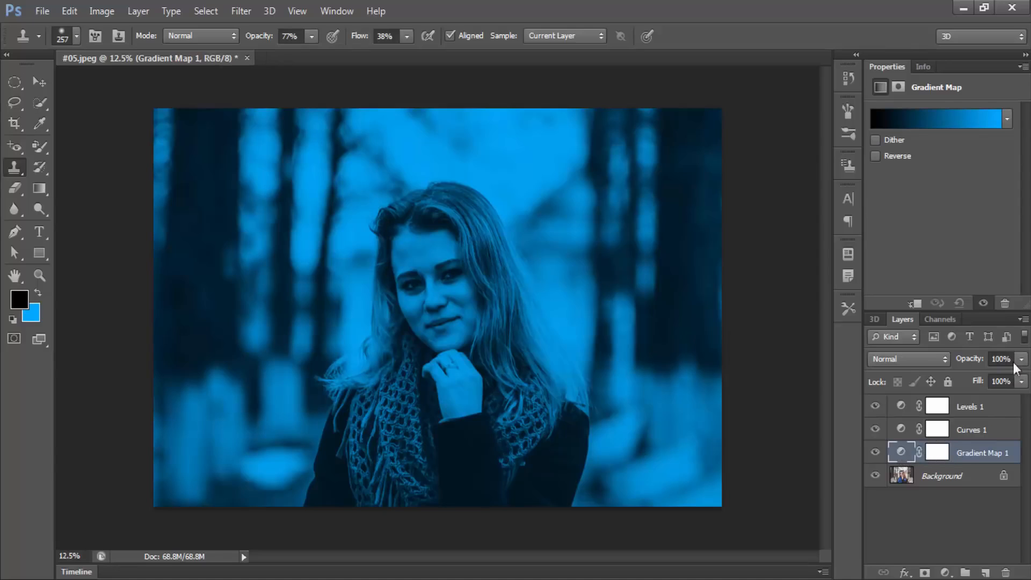
click(937, 453)
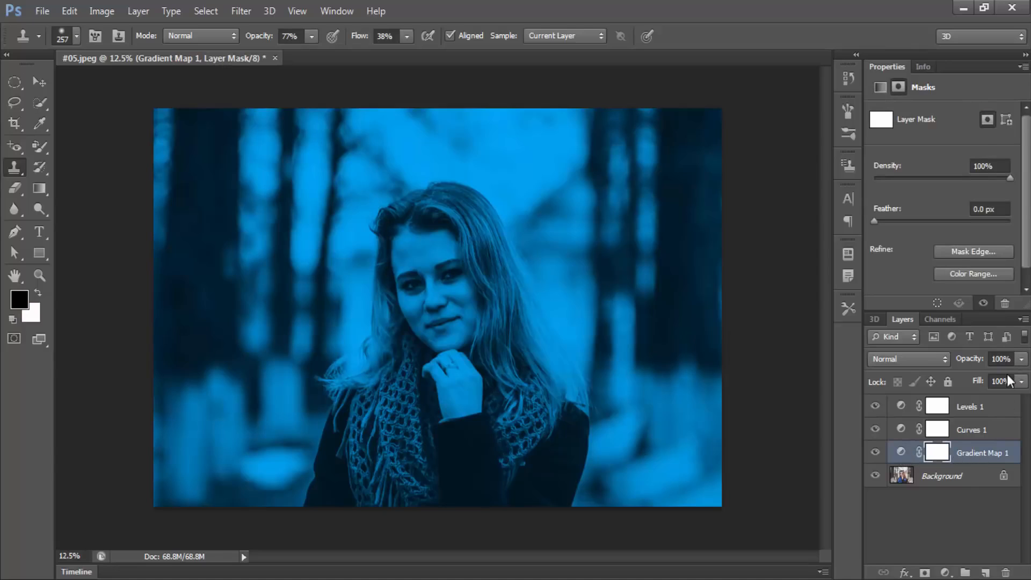
click(1021, 359)
click(967, 379)
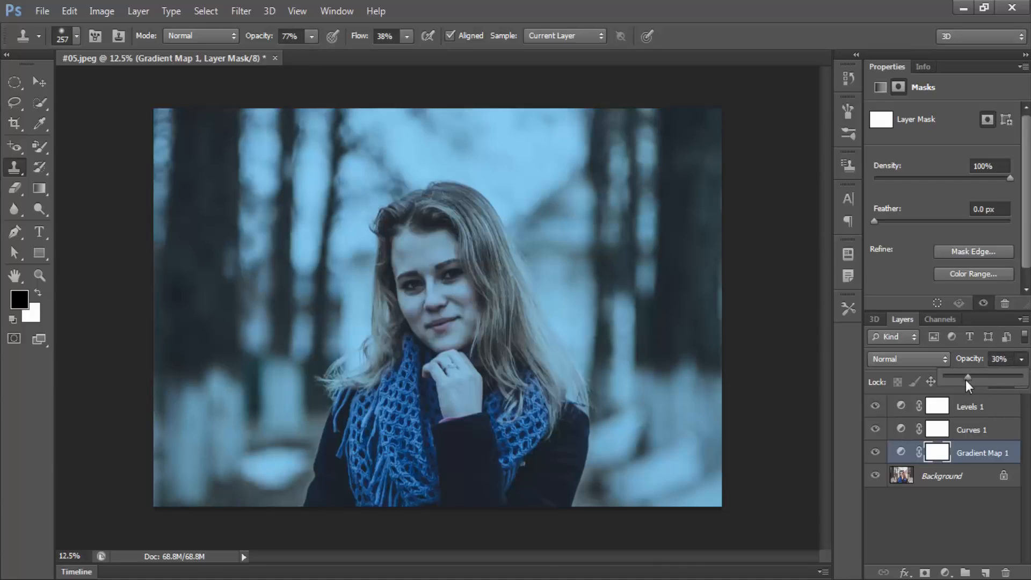
drag(966, 380, 963, 380)
- Delete the Gradient Map, Curves and Levels adjustment layers together, keeping only the Background layer
click(972, 453)
shift+click(967, 409)
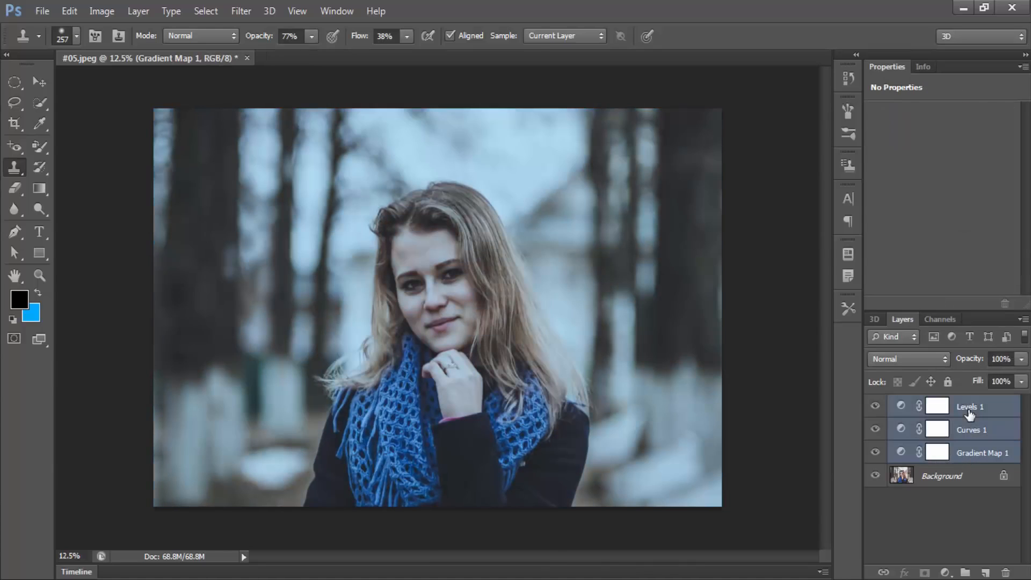
key(Delete)
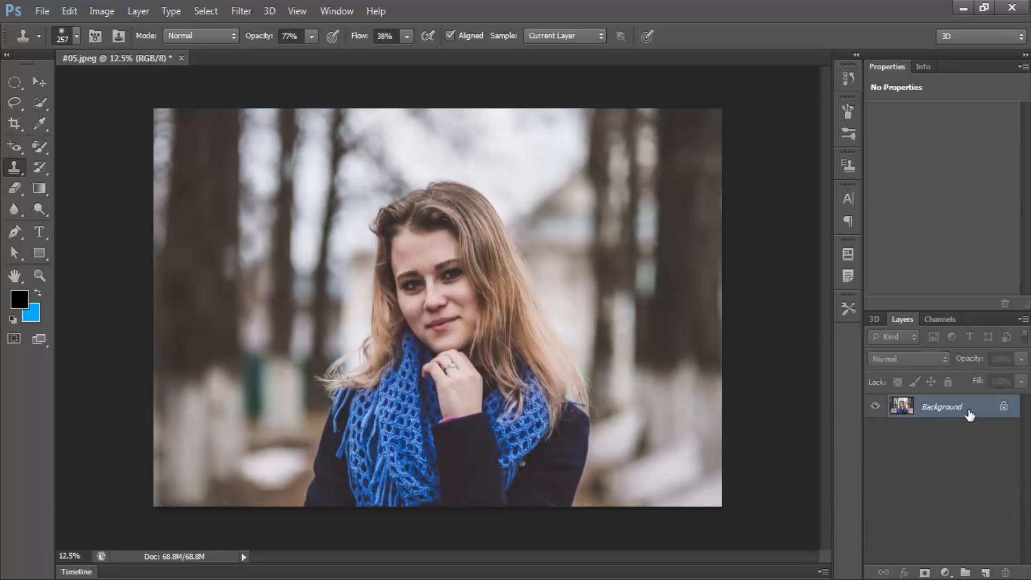
click(944, 572)
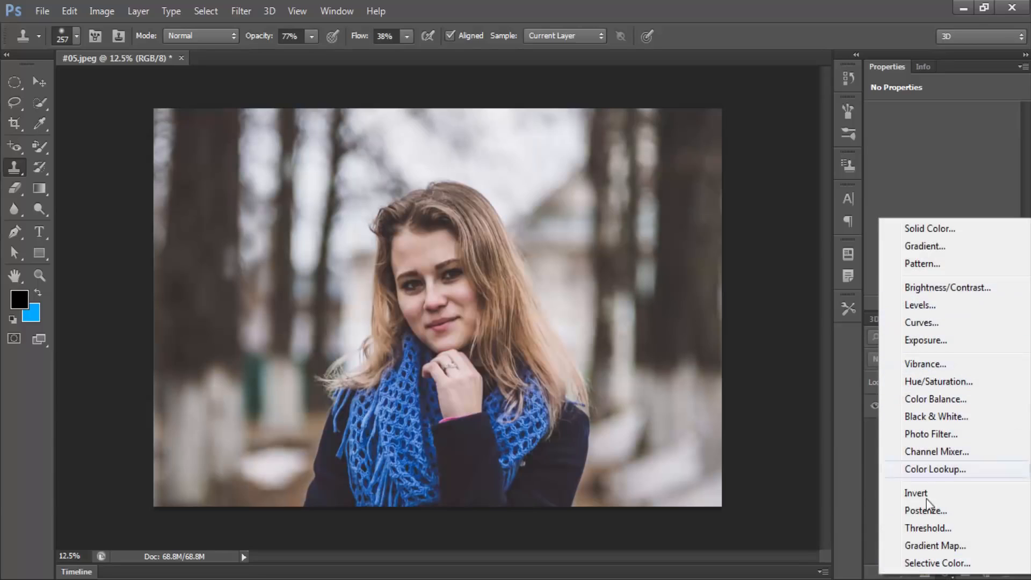
click(869, 491)
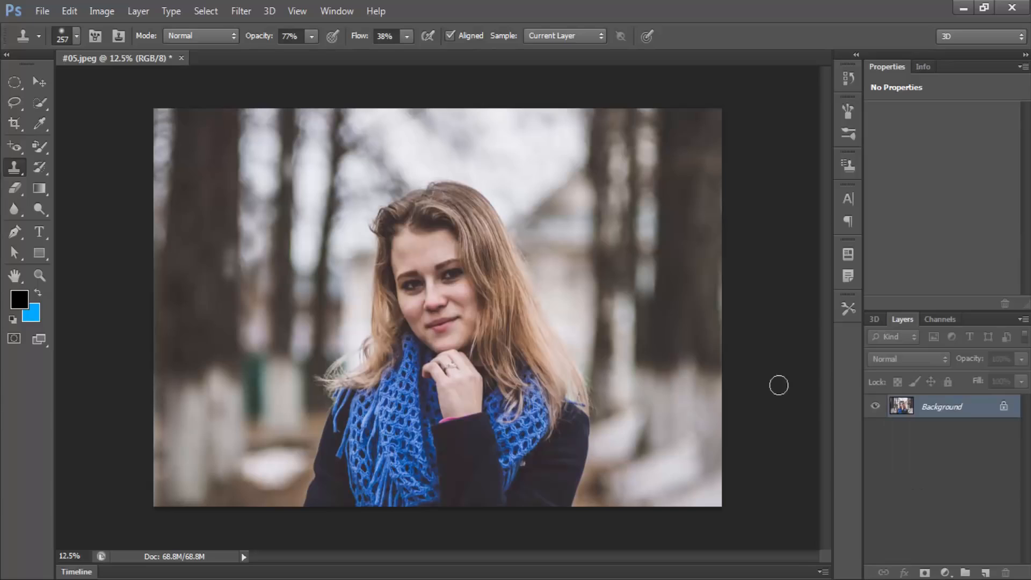
click(101, 11)
mouse_move(297, 11)
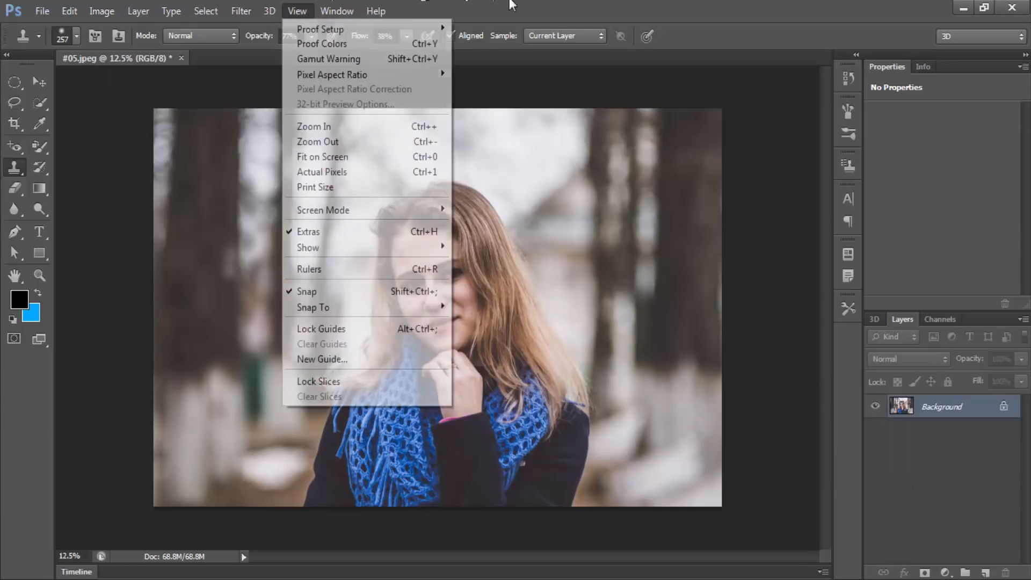
click(522, 2)
- Try a direct Levels adjustment on the Background layer, raising the black input level
key(ctrl+l)
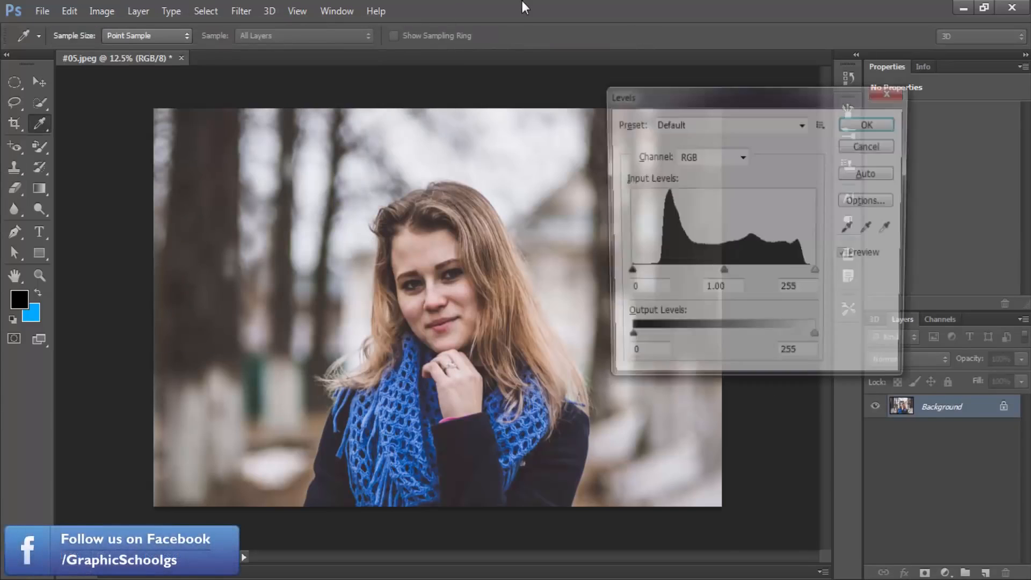
drag(626, 274, 656, 275)
click(738, 275)
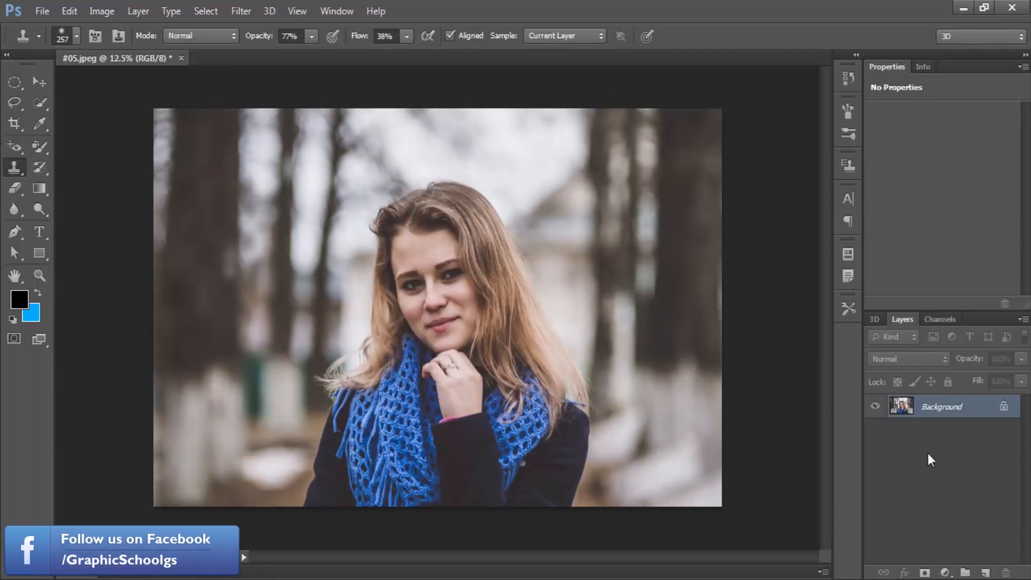
- Add a Levels adjustment layer above the Background with the black input level at 19
click(945, 573)
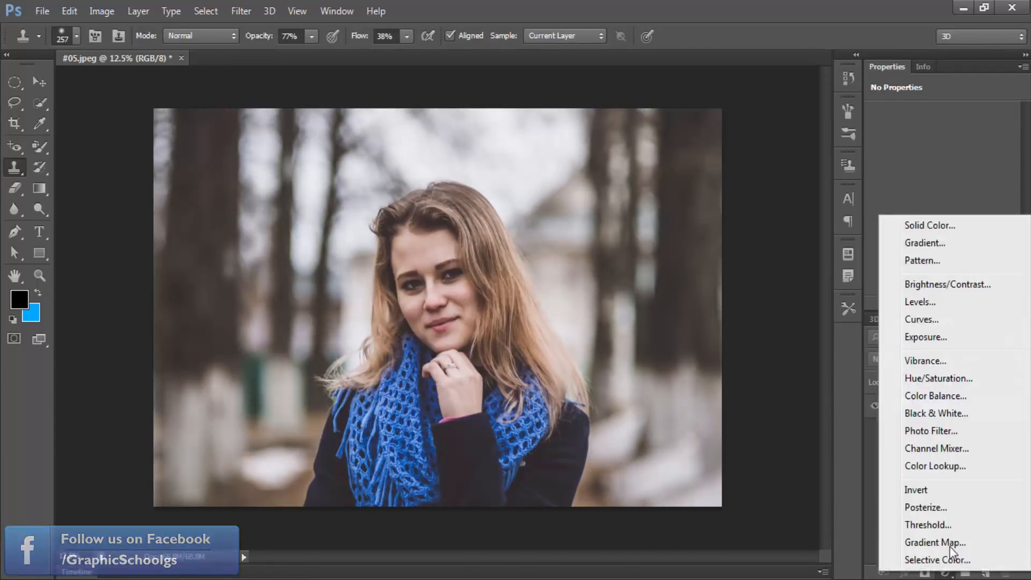
click(917, 300)
mouse_move(892, 229)
mouse_down()
mouse_move(913, 229)
mouse_move(902, 230)
mouse_up()
click(957, 509)
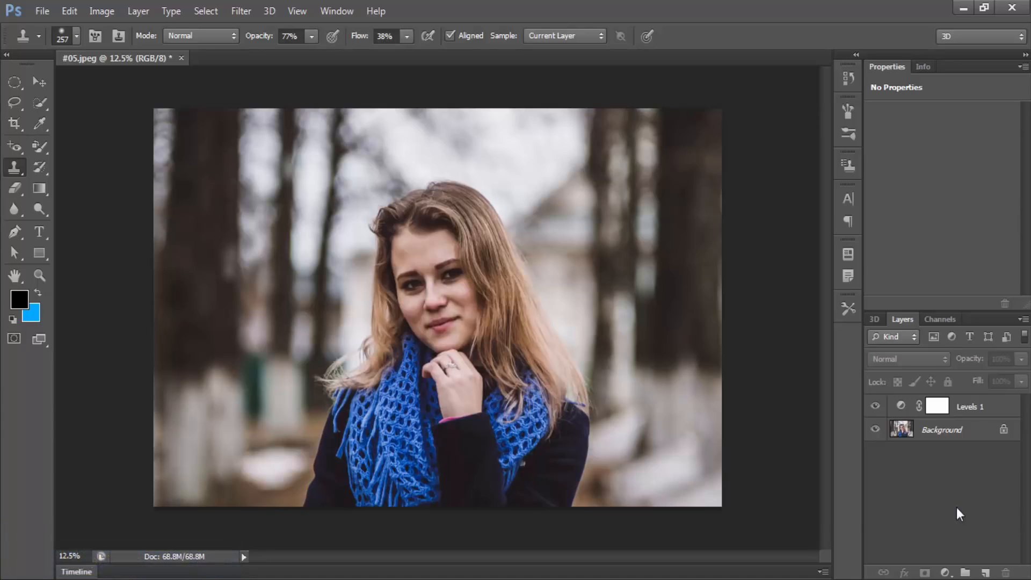
click(957, 413)
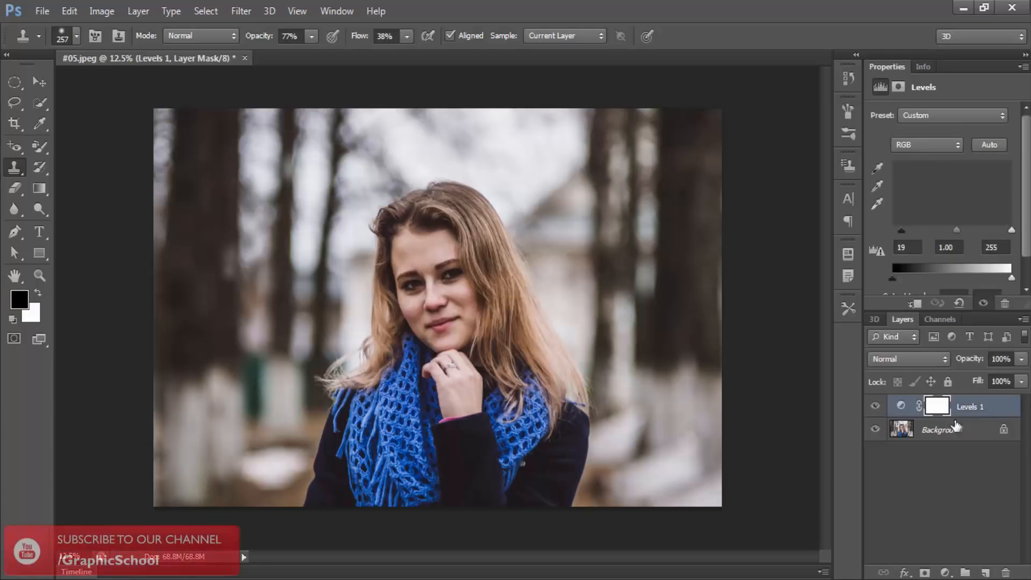
- Add a Color Balance adjustment layer with the midtones set to +9 green and +2 blue
click(945, 572)
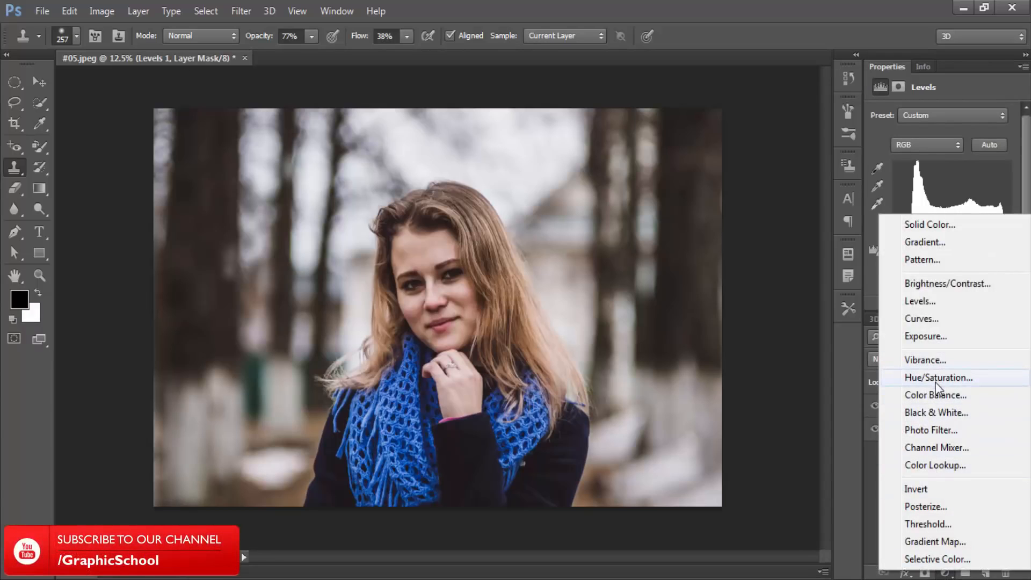
click(937, 396)
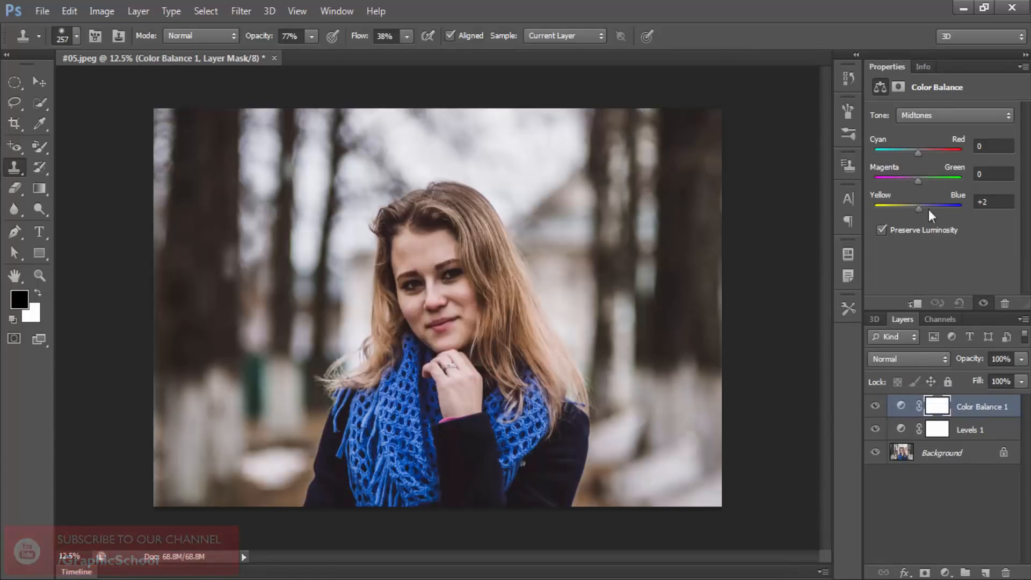
drag(918, 208, 921, 180)
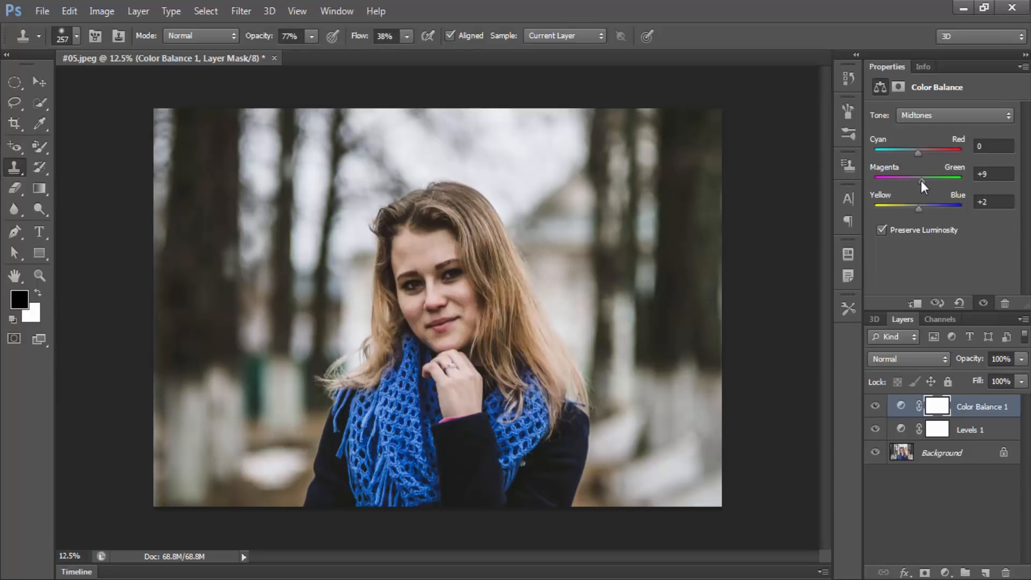
click(929, 429)
click(969, 407)
click(945, 573)
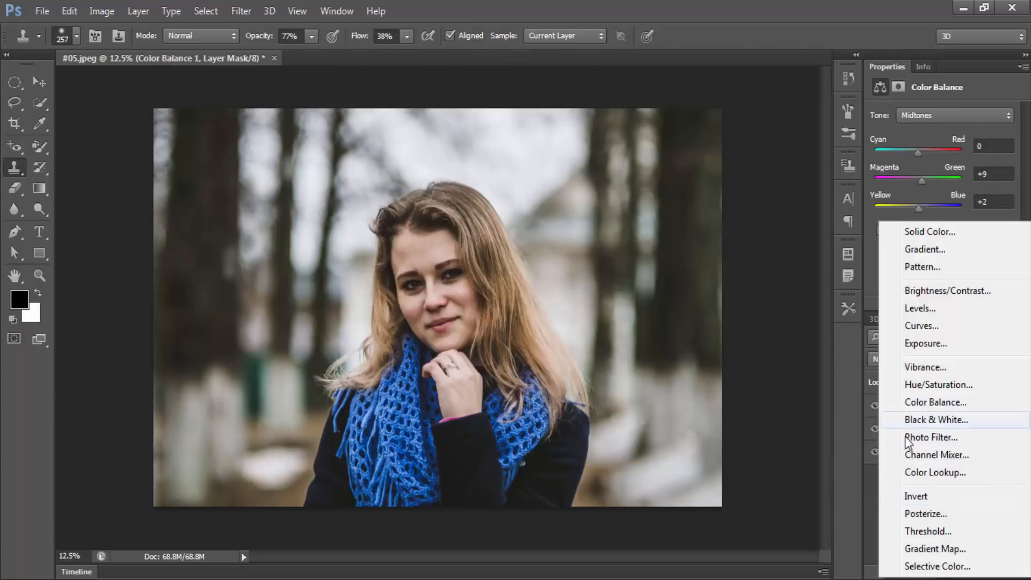
click(874, 482)
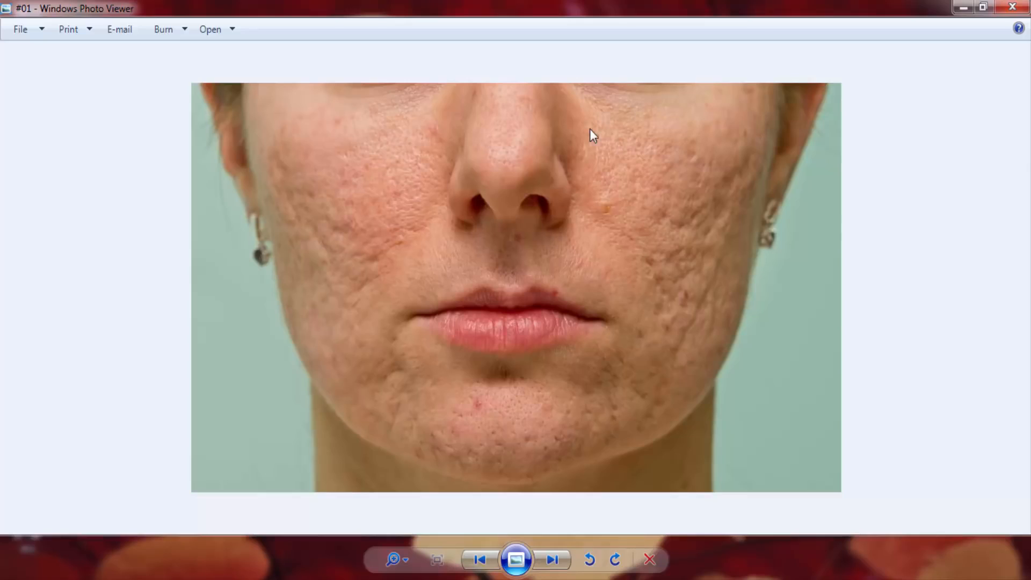
- Browse through the numbered sample portraits in Windows Photo Viewer to review the images for retouching
click(552, 560)
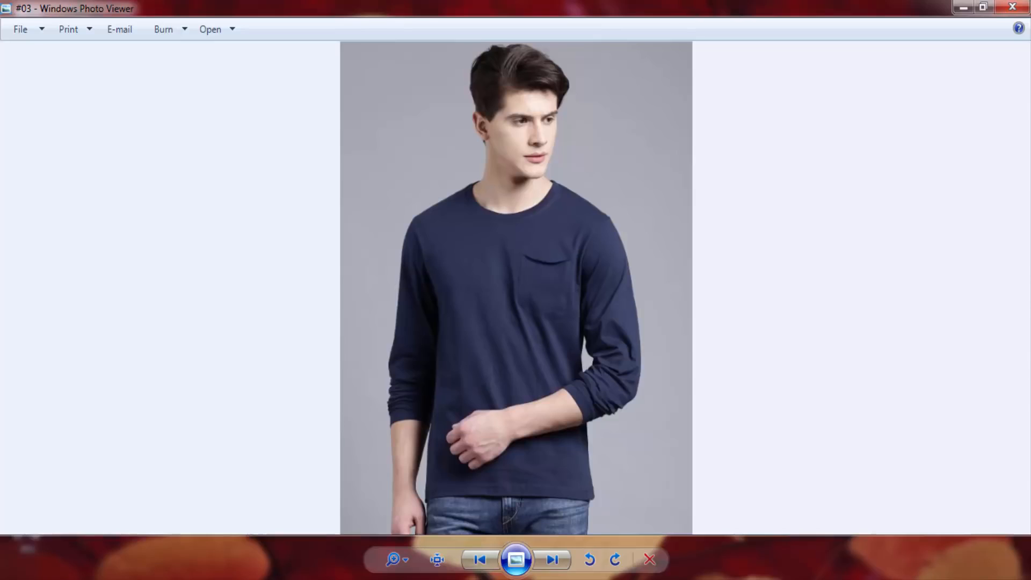
click(552, 559)
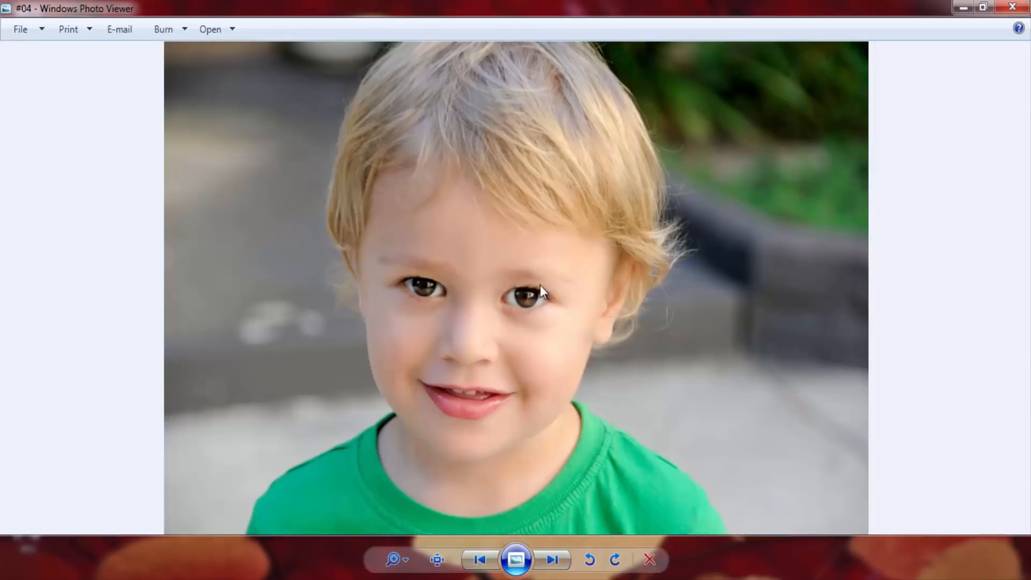
click(552, 560)
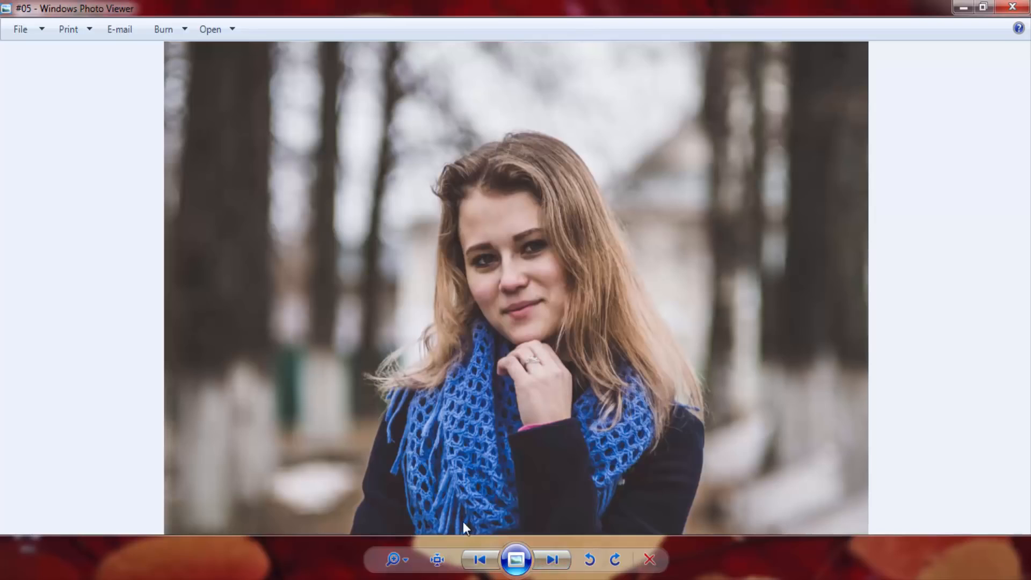
click(552, 560)
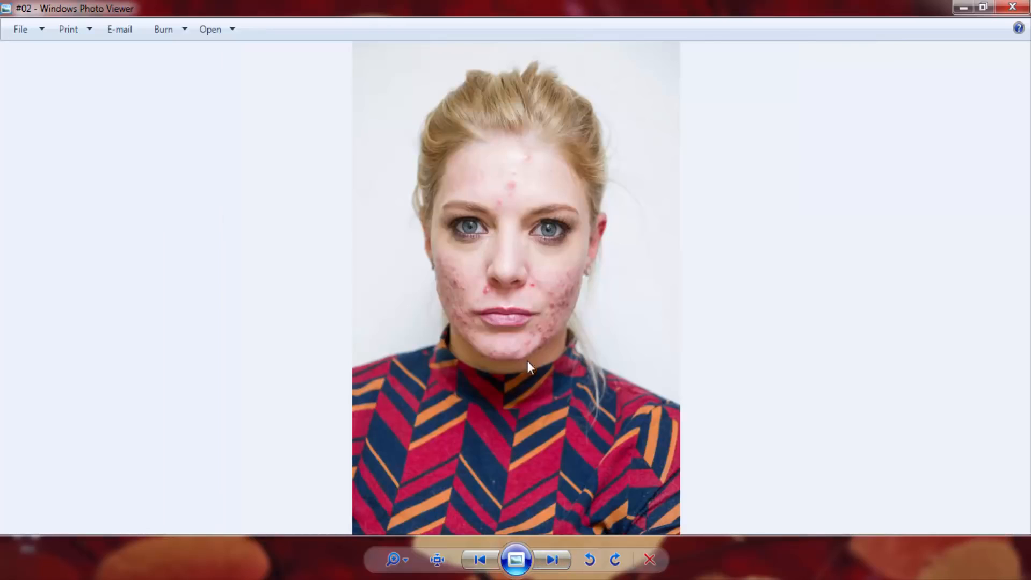
click(516, 559)
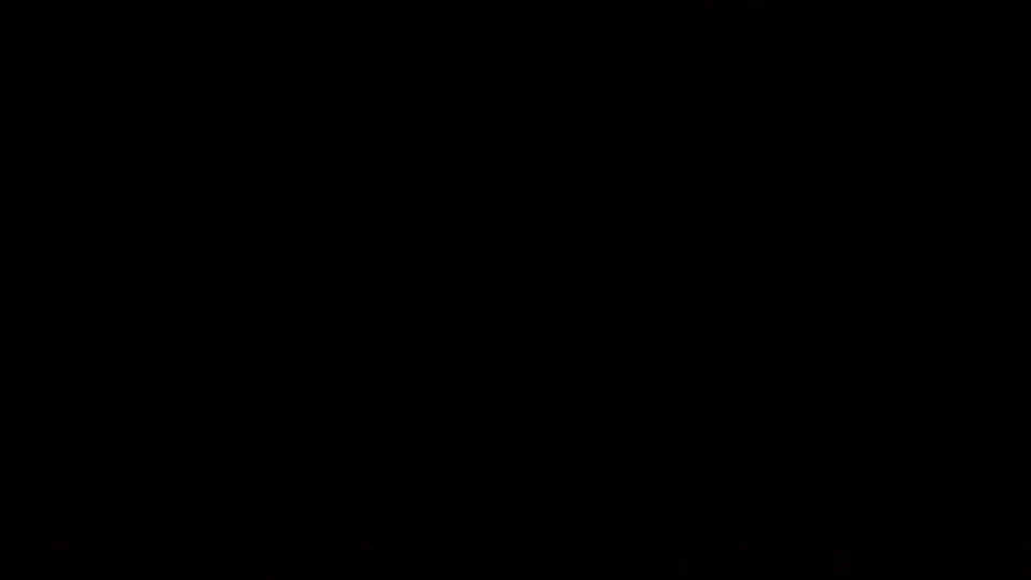